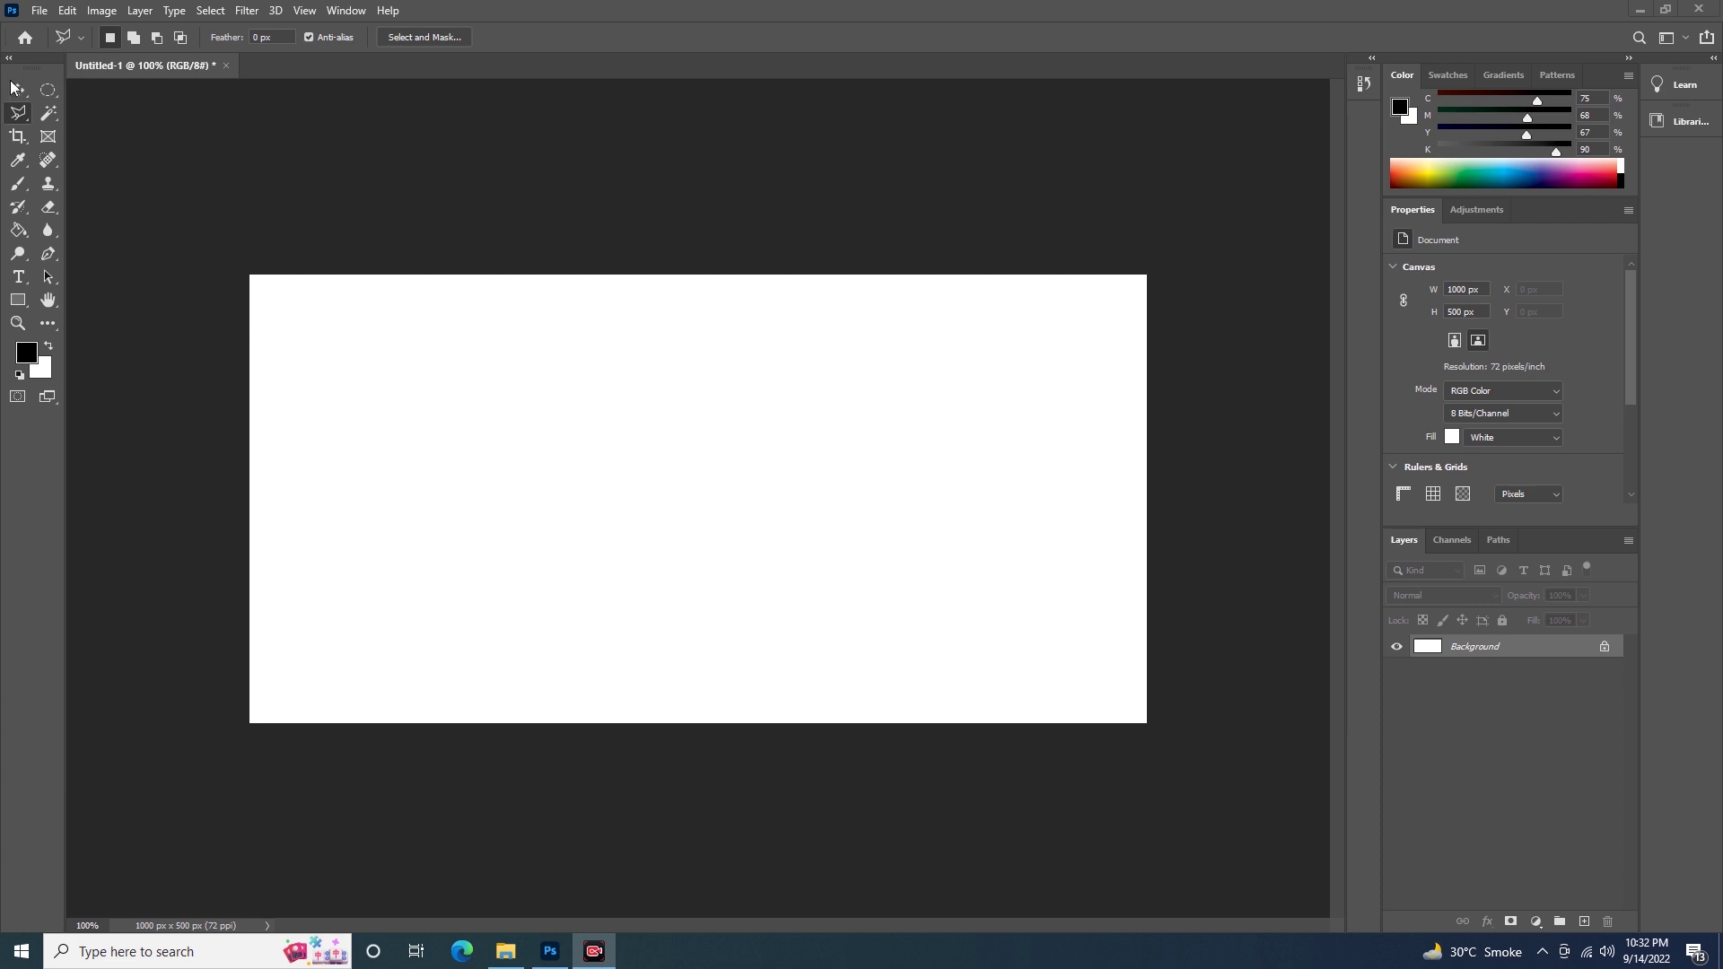
# Step: Focus Photoshop, select the Move tool, and open the Edit menu toward Preferences
pyautogui.click(41, 106)
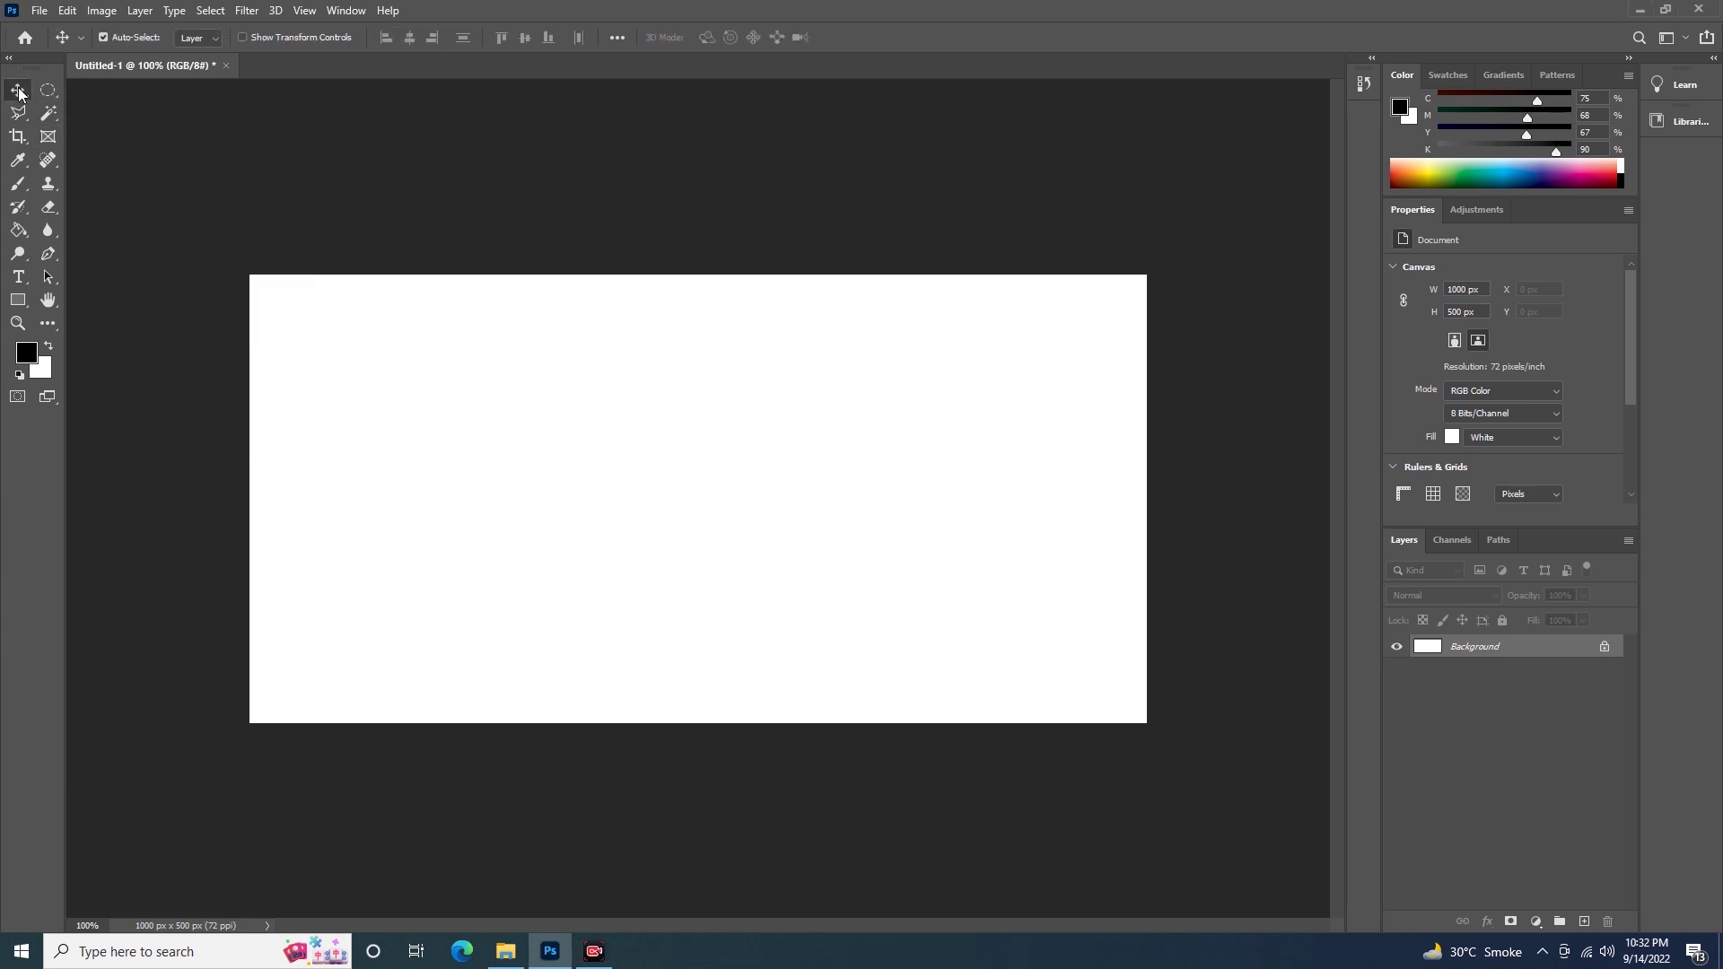
pyautogui.click(18, 91)
pyautogui.click(67, 11)
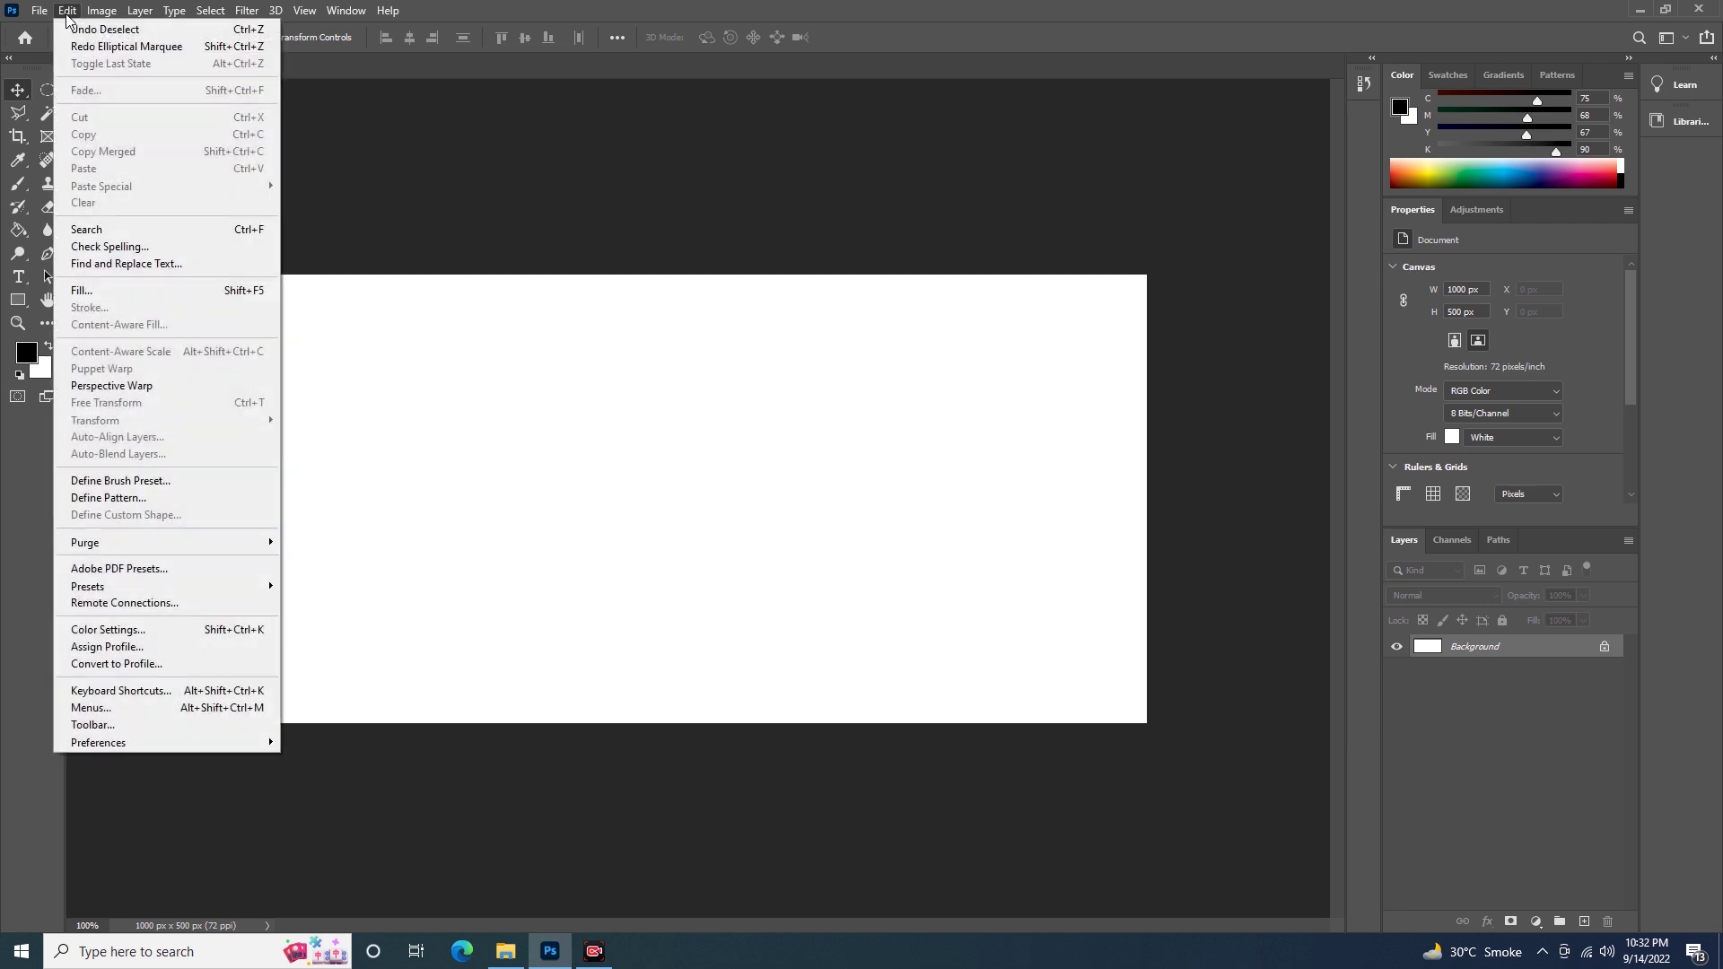
pyautogui.moveTo(100, 742)
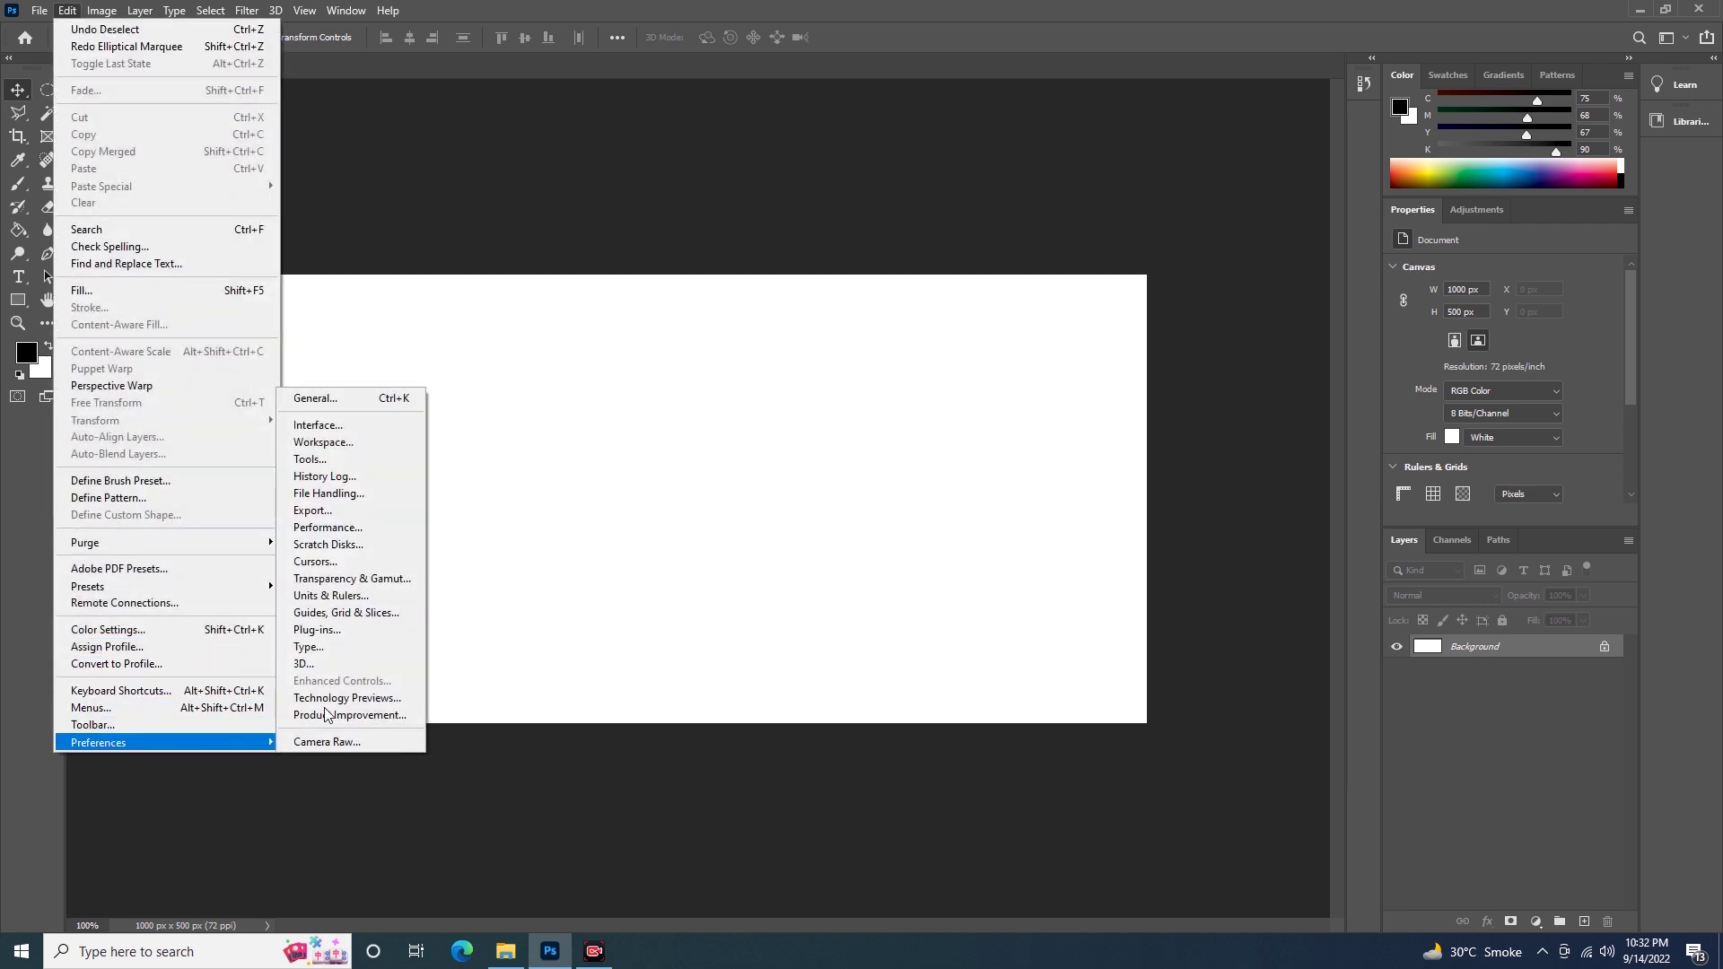
pyautogui.click(377, 430)
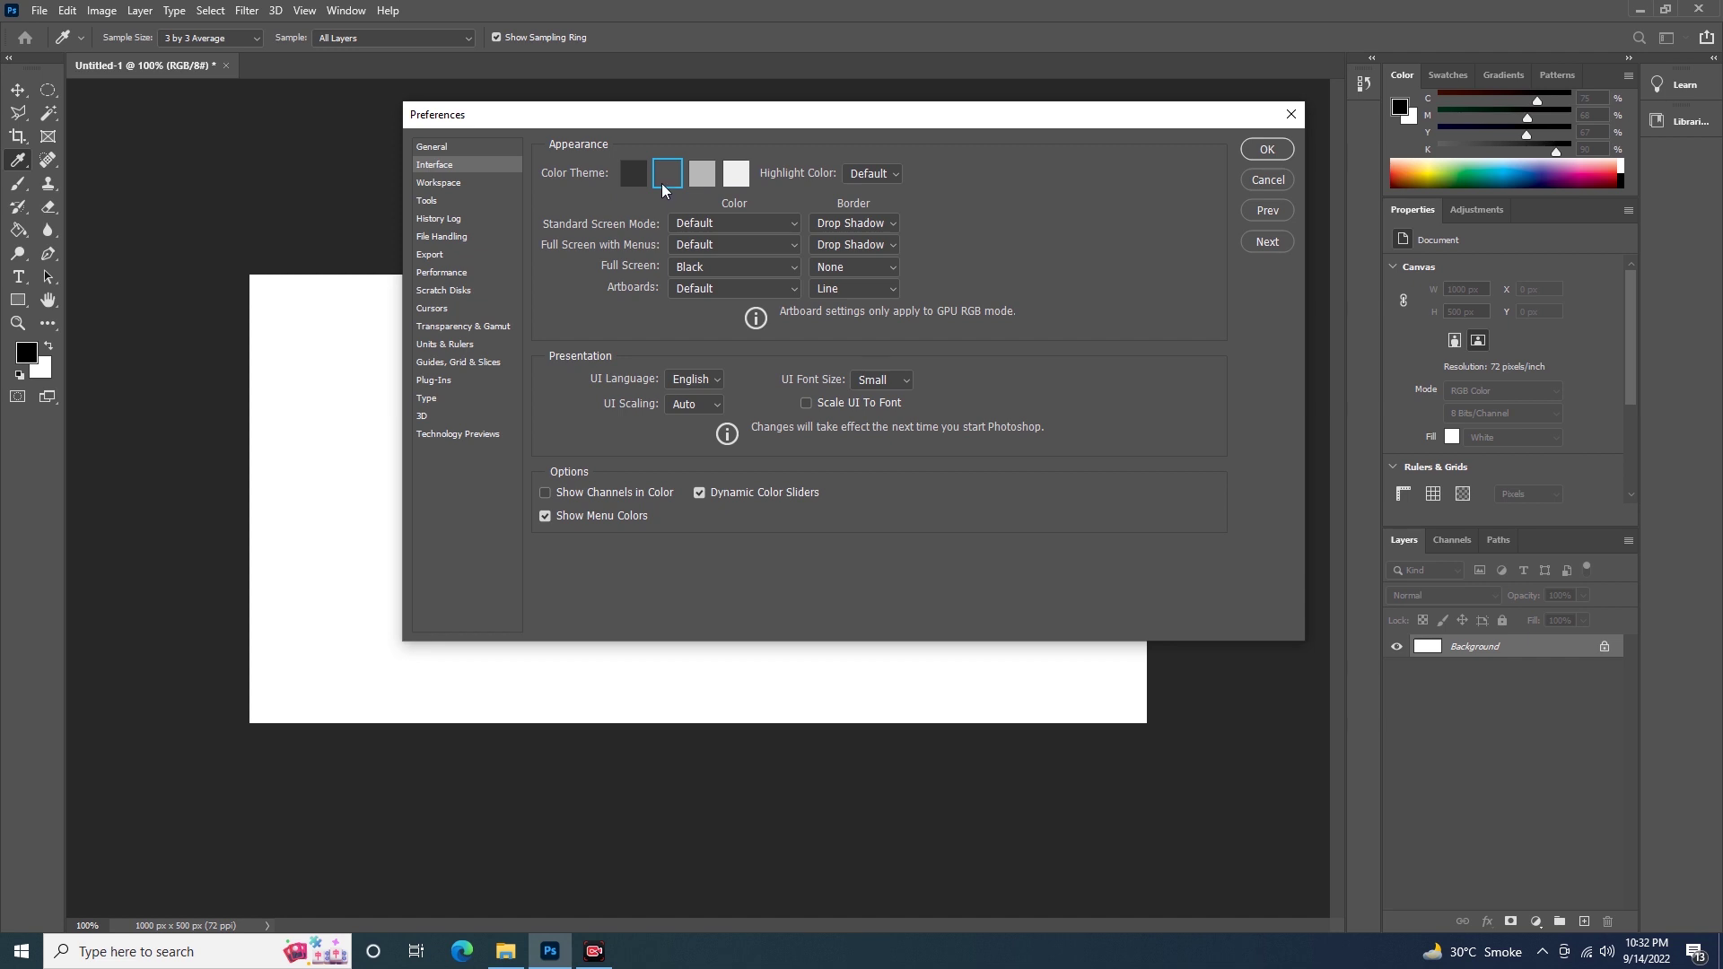
pyautogui.click(630, 172)
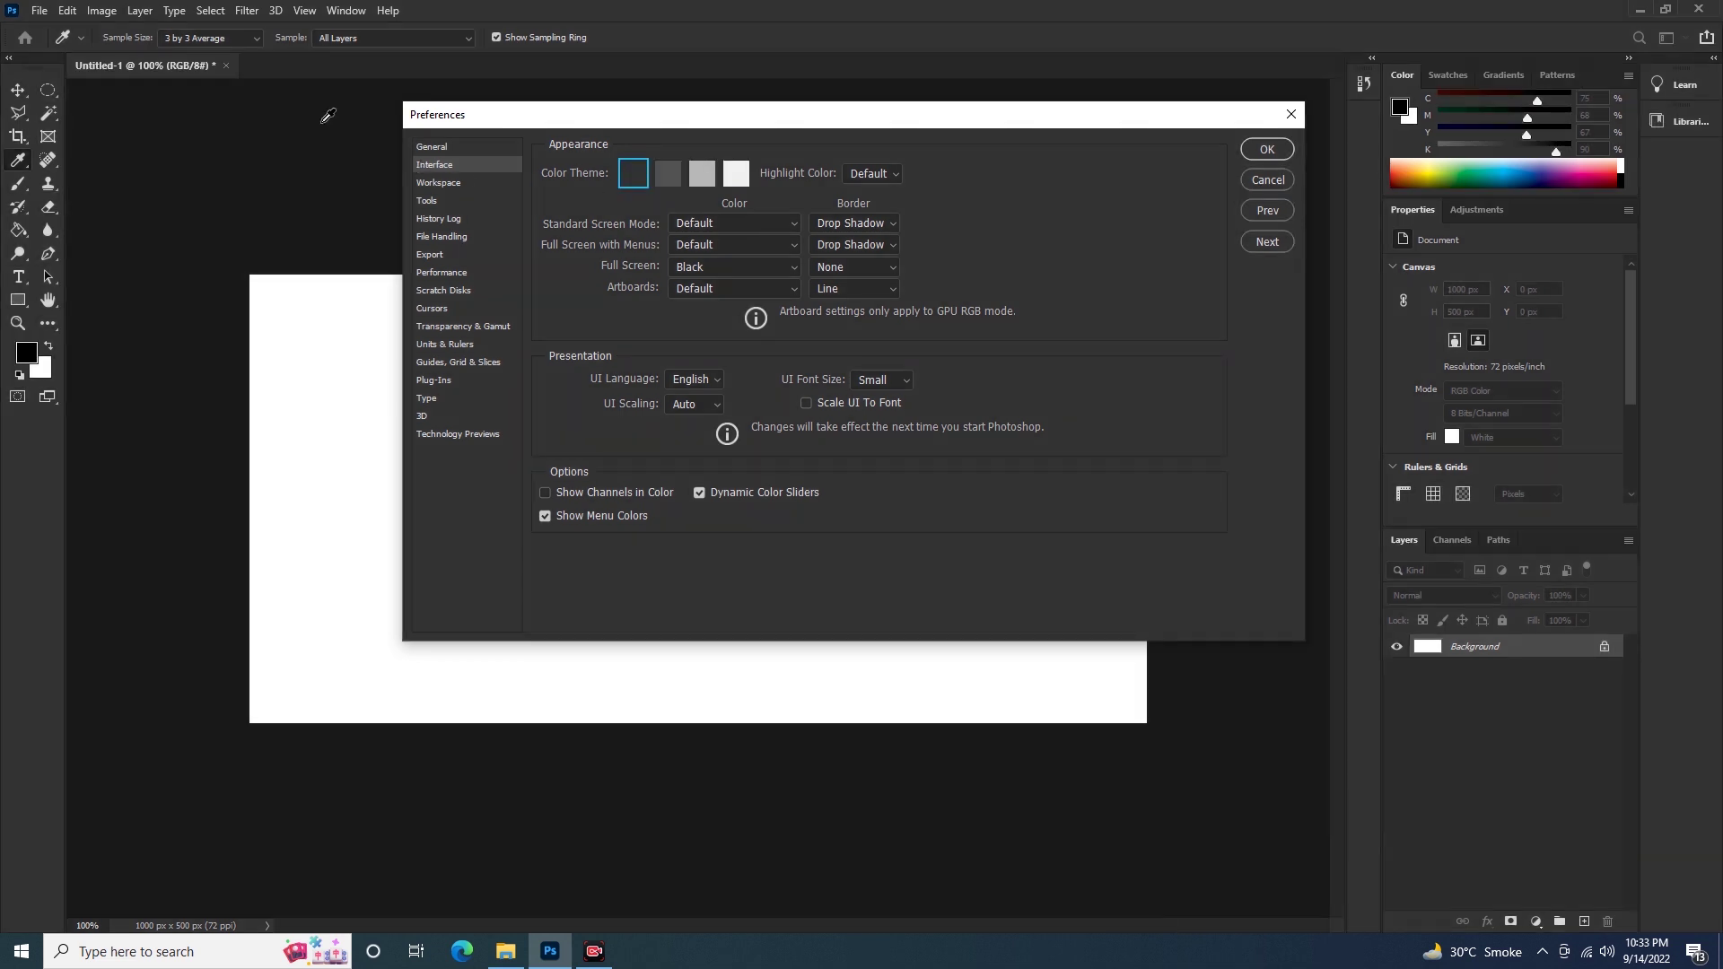
pyautogui.click(665, 180)
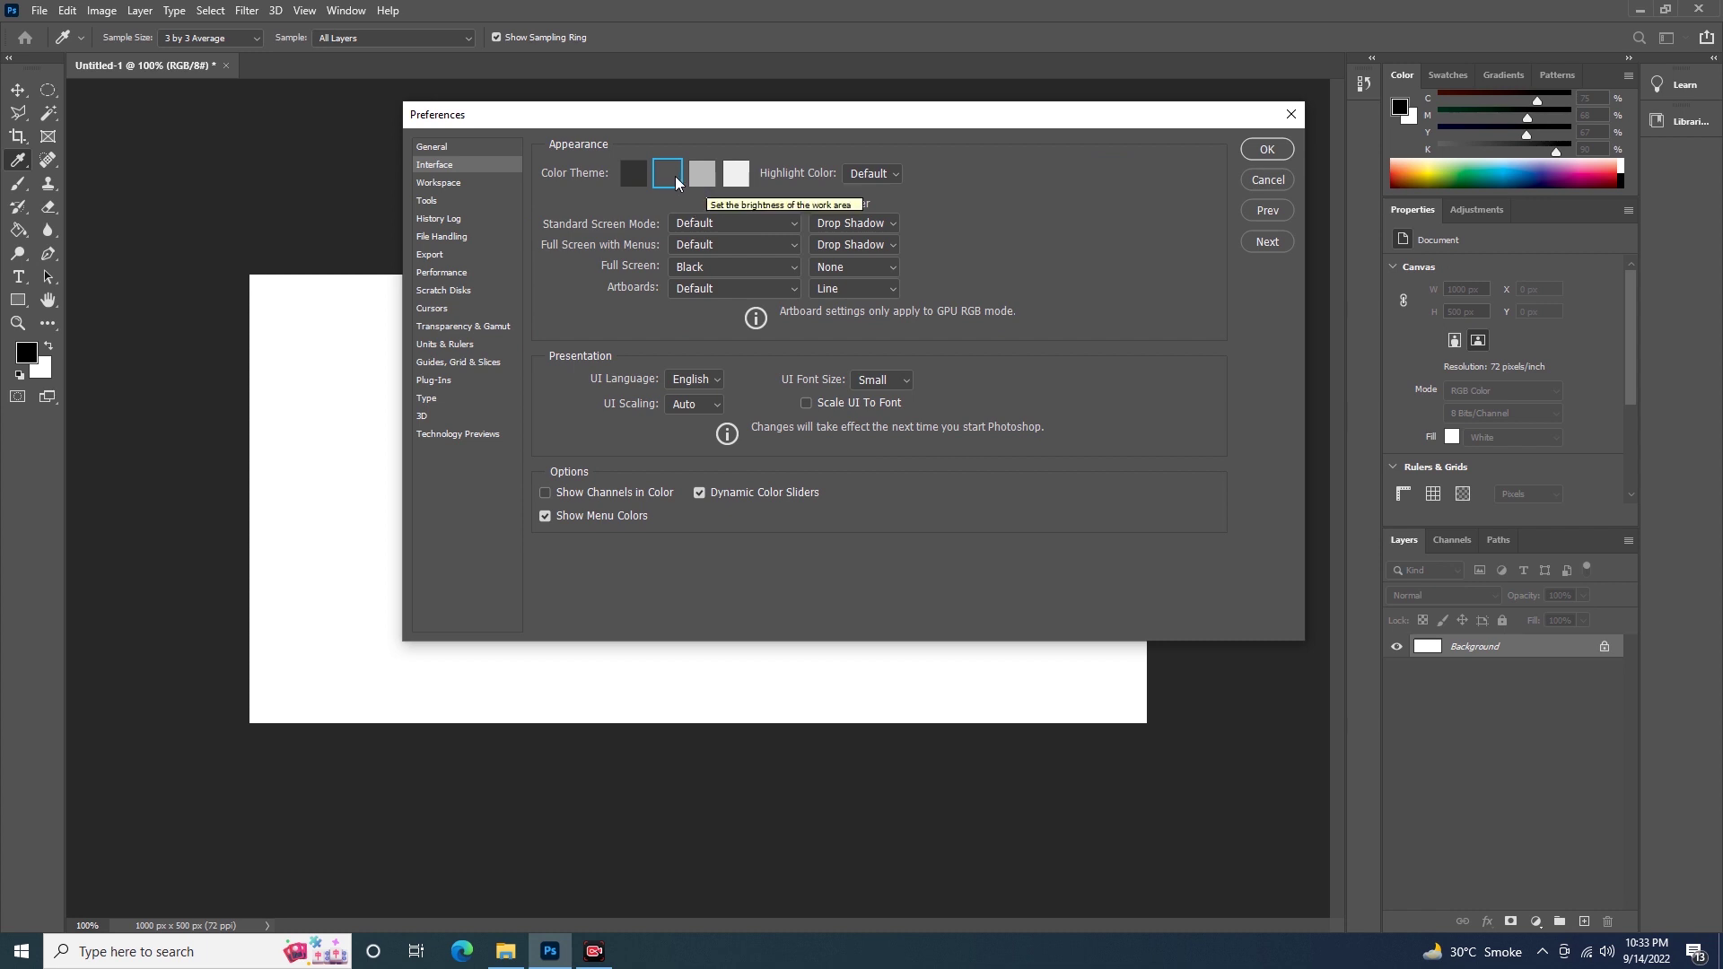
pyautogui.click(702, 185)
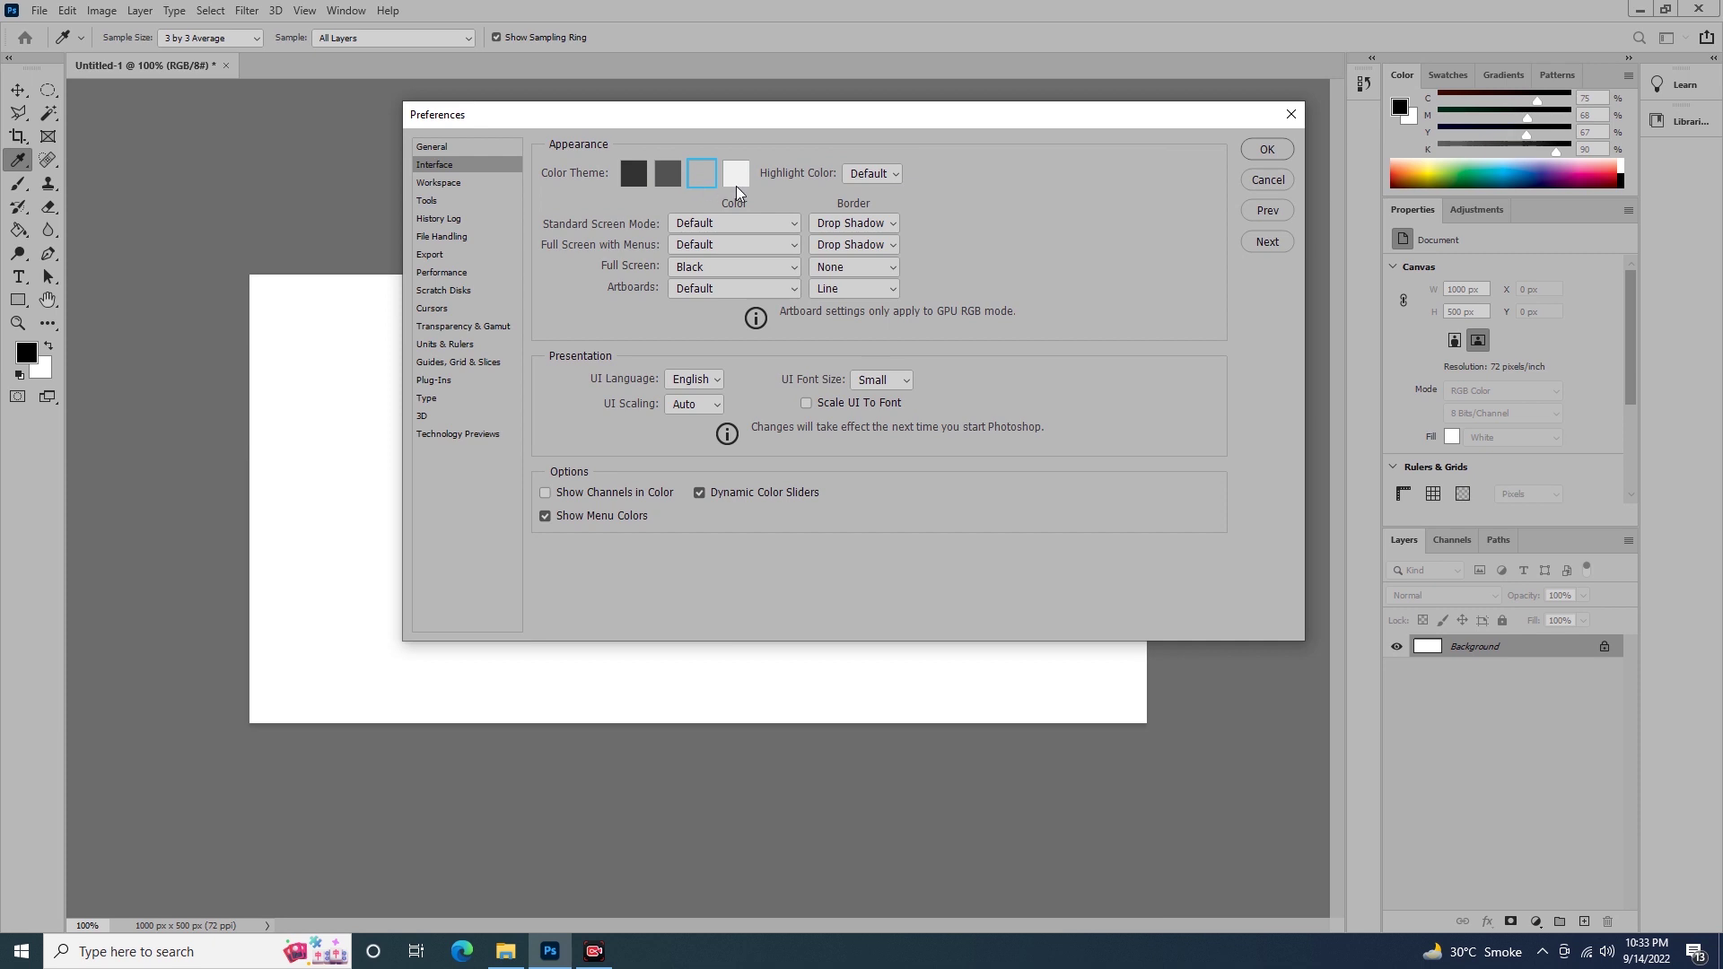
pyautogui.click(736, 179)
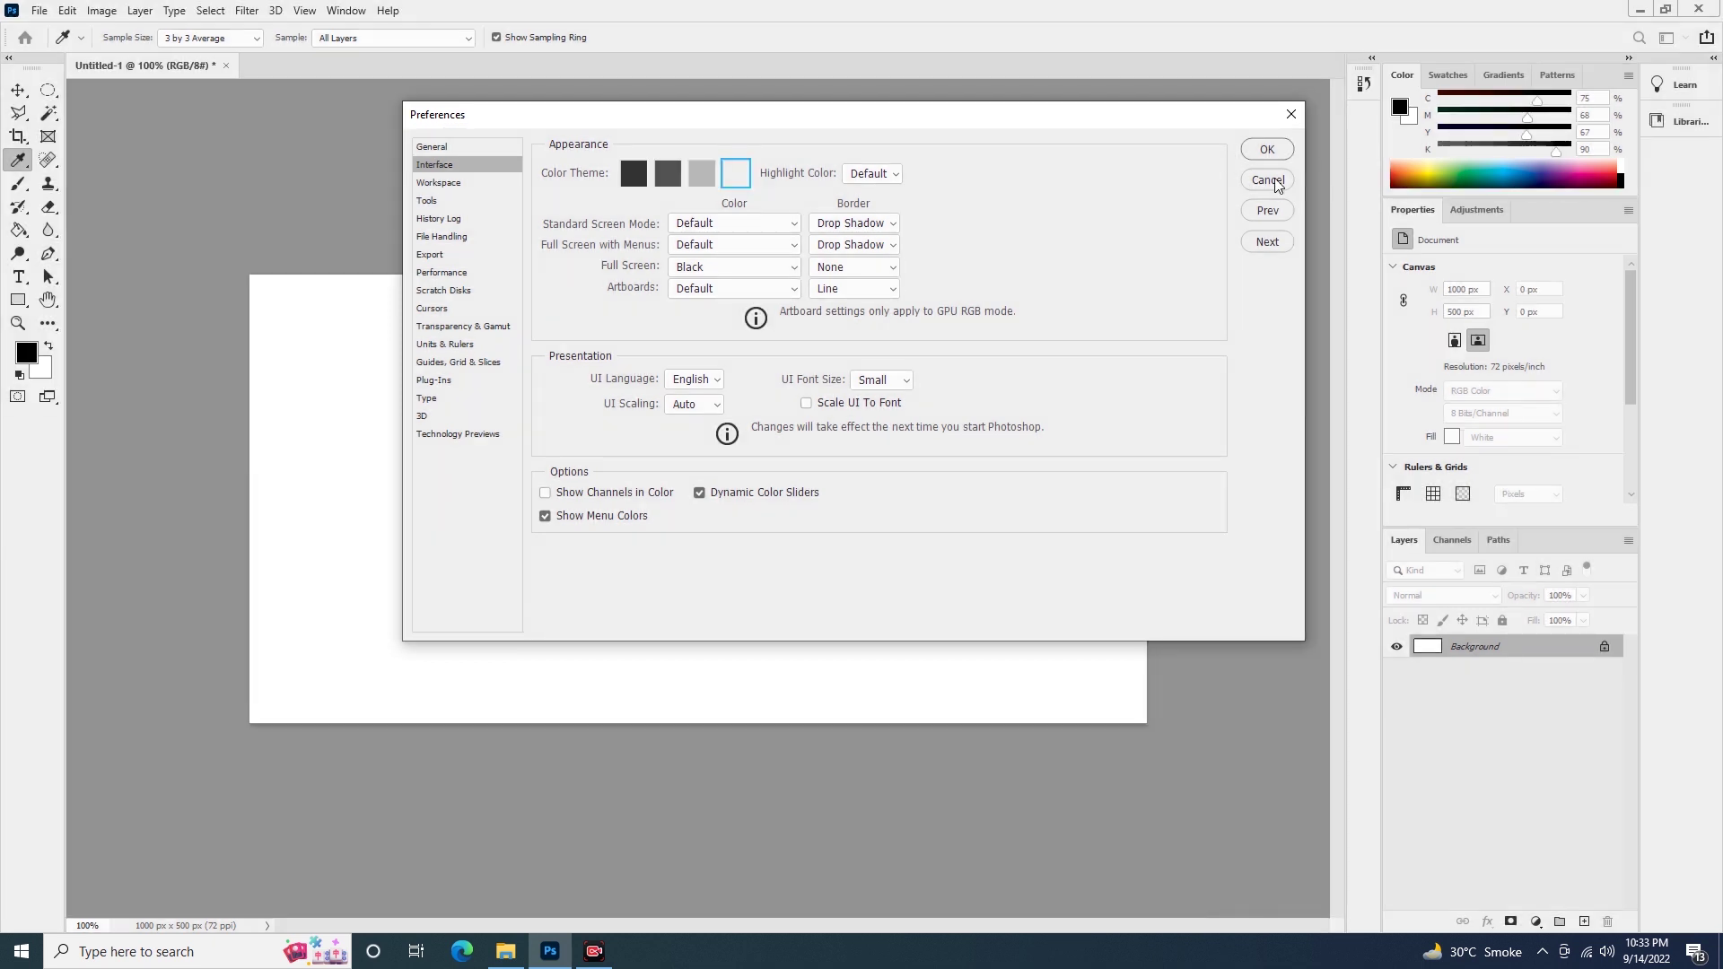
pyautogui.click(666, 184)
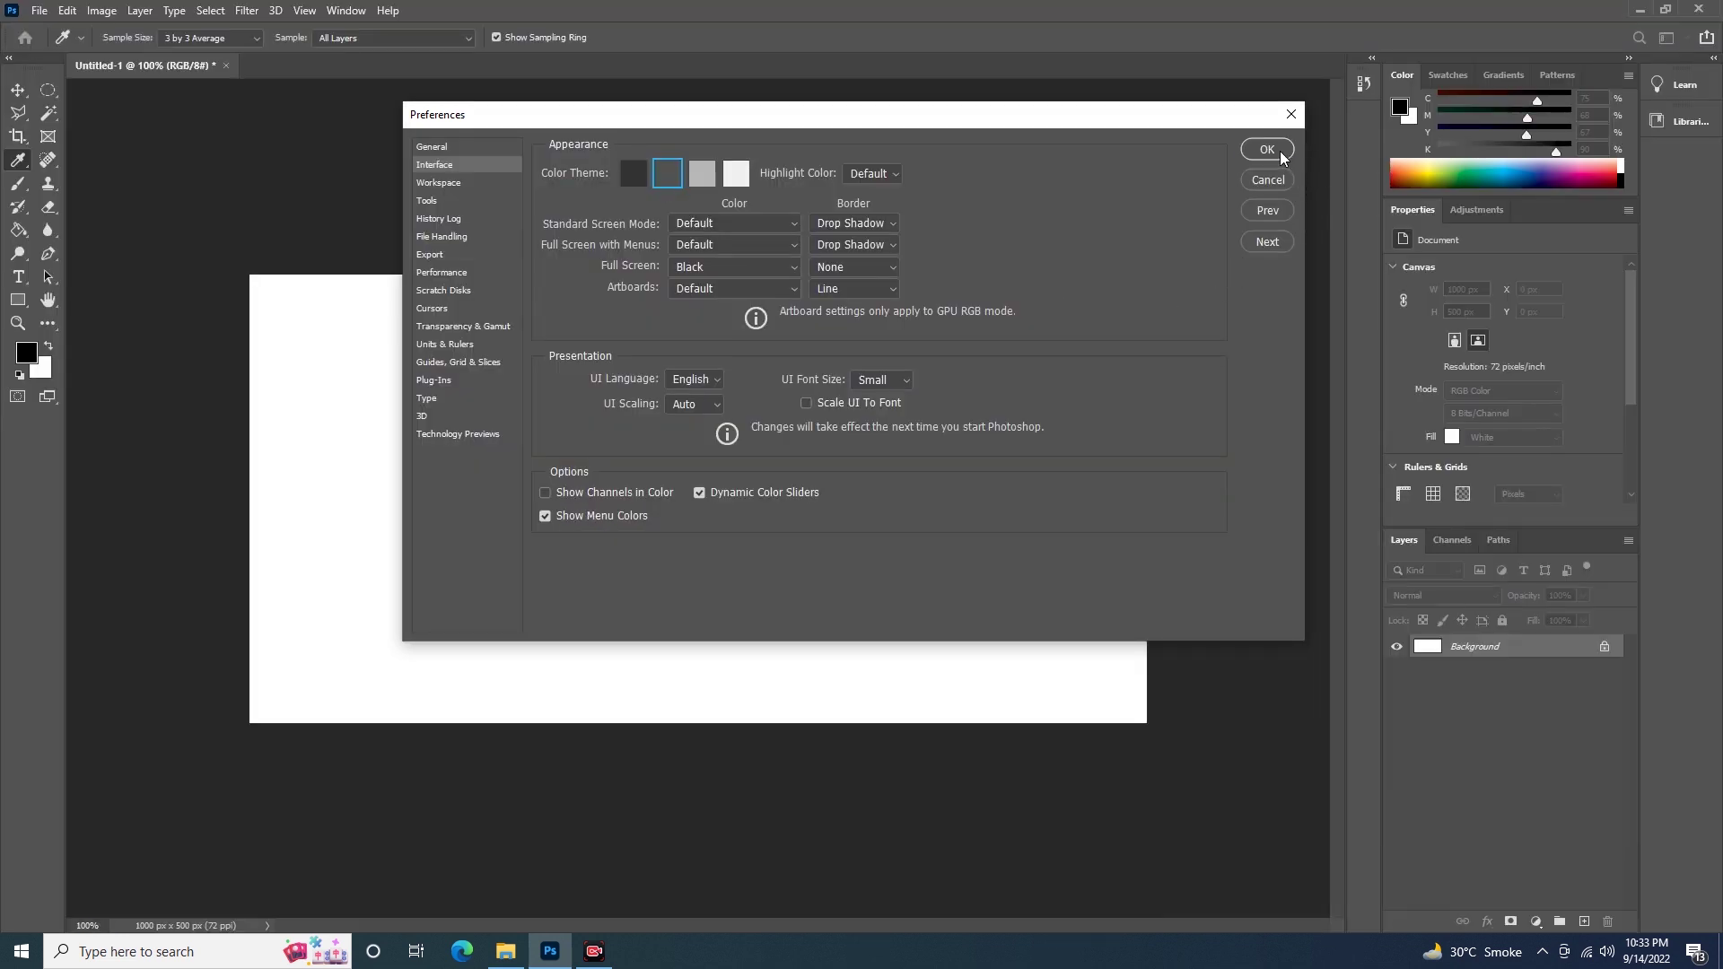
pyautogui.click(1281, 151)
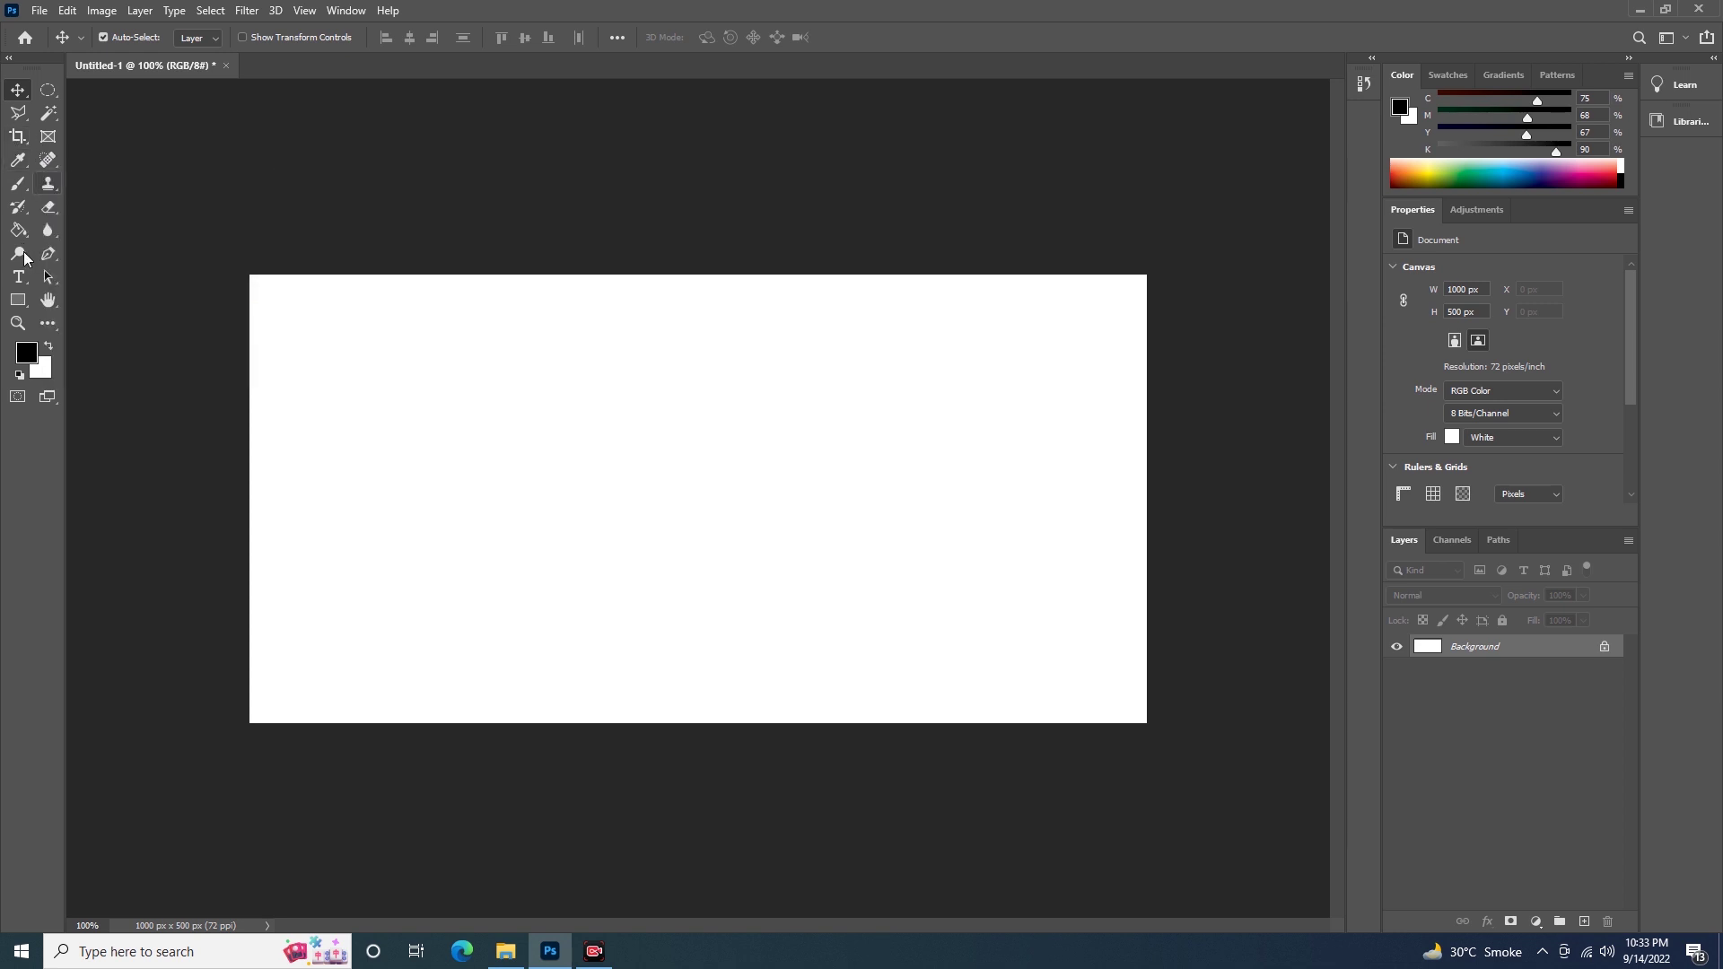
pyautogui.click(9, 59)
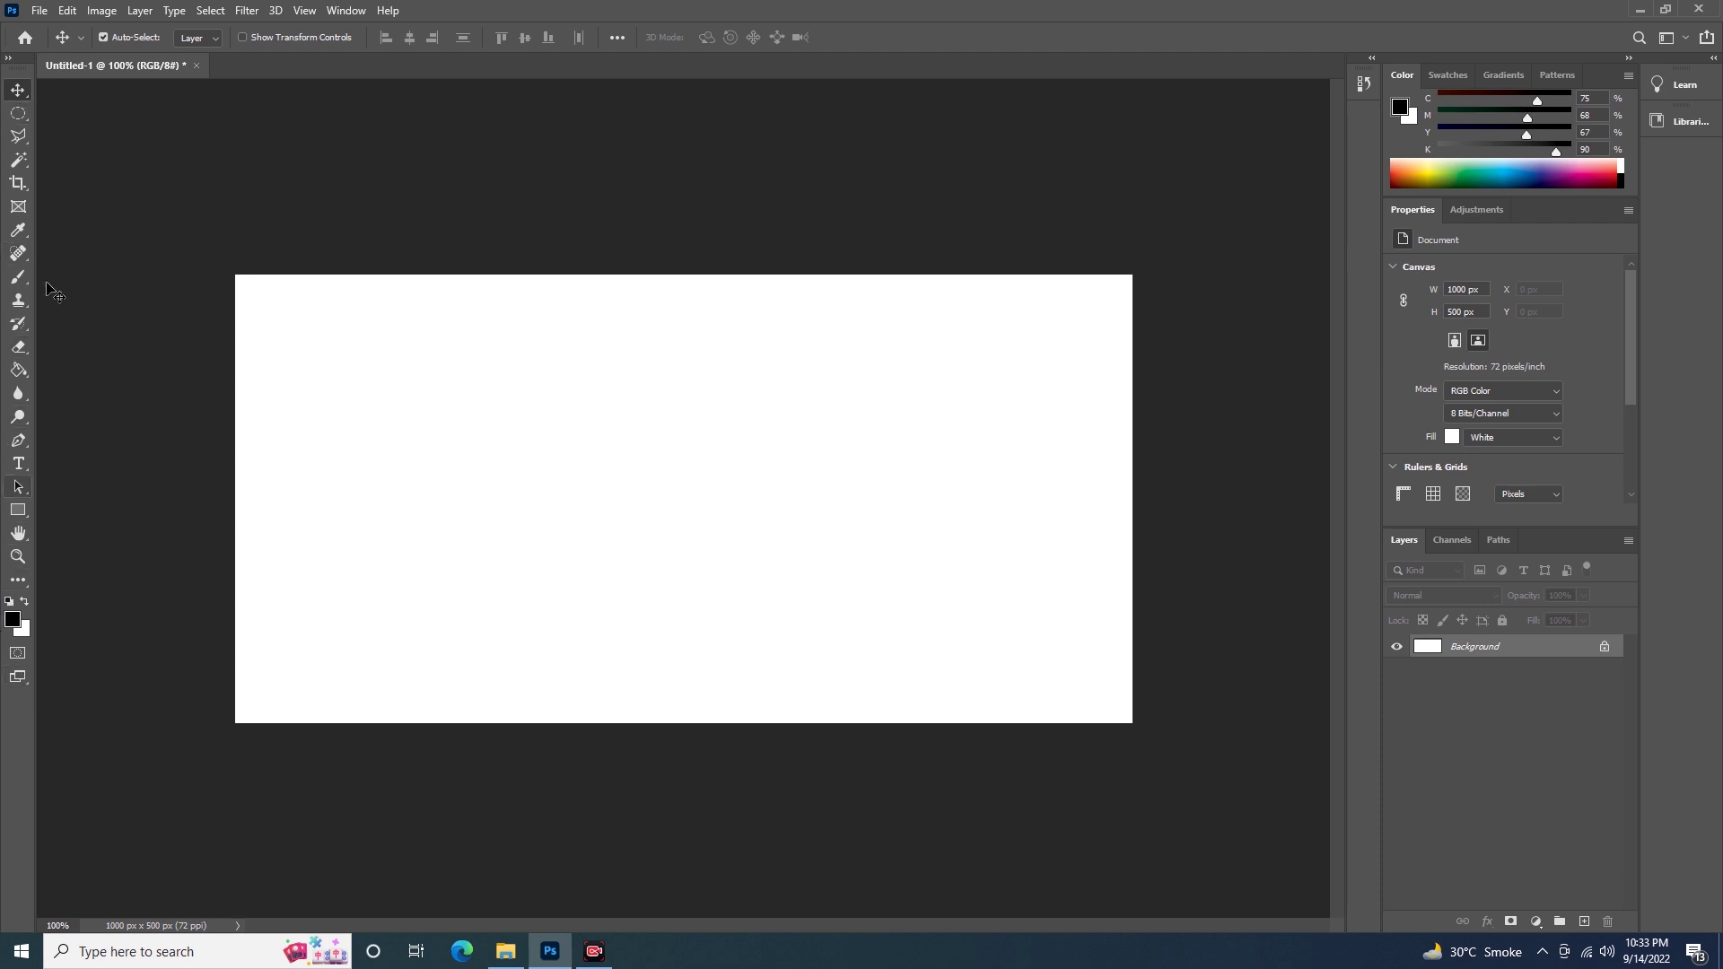
pyautogui.click(10, 59)
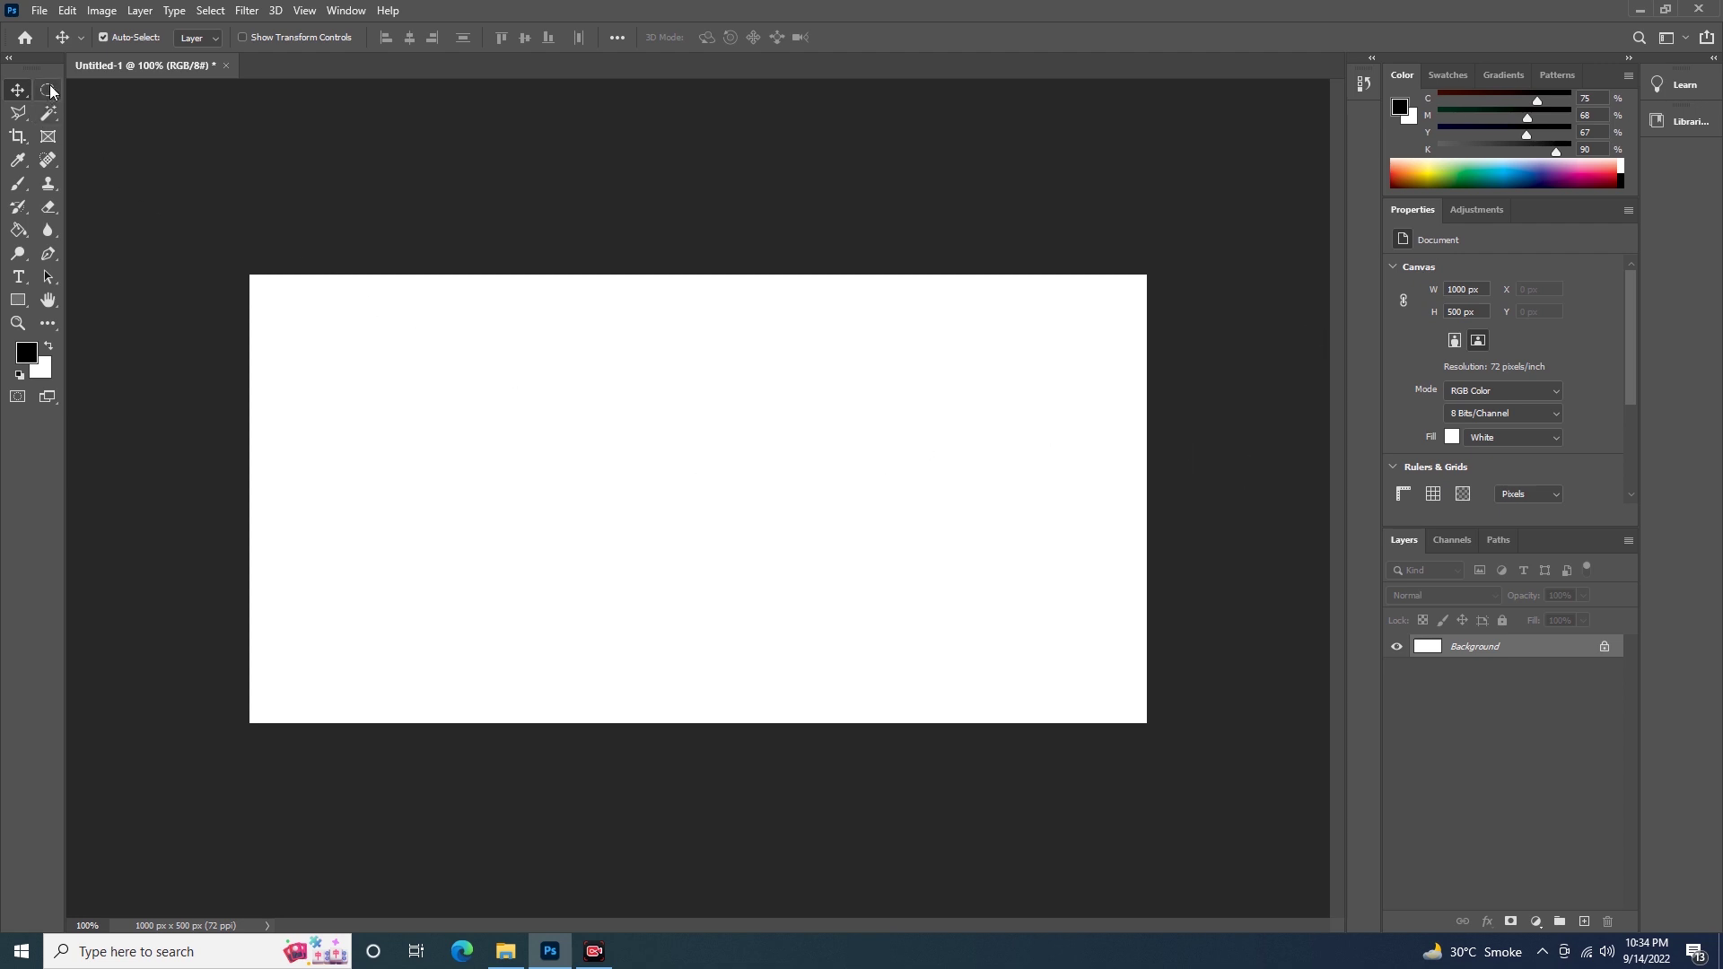
pyautogui.moveTo(50, 69); pyautogui.dragTo(256, 164)
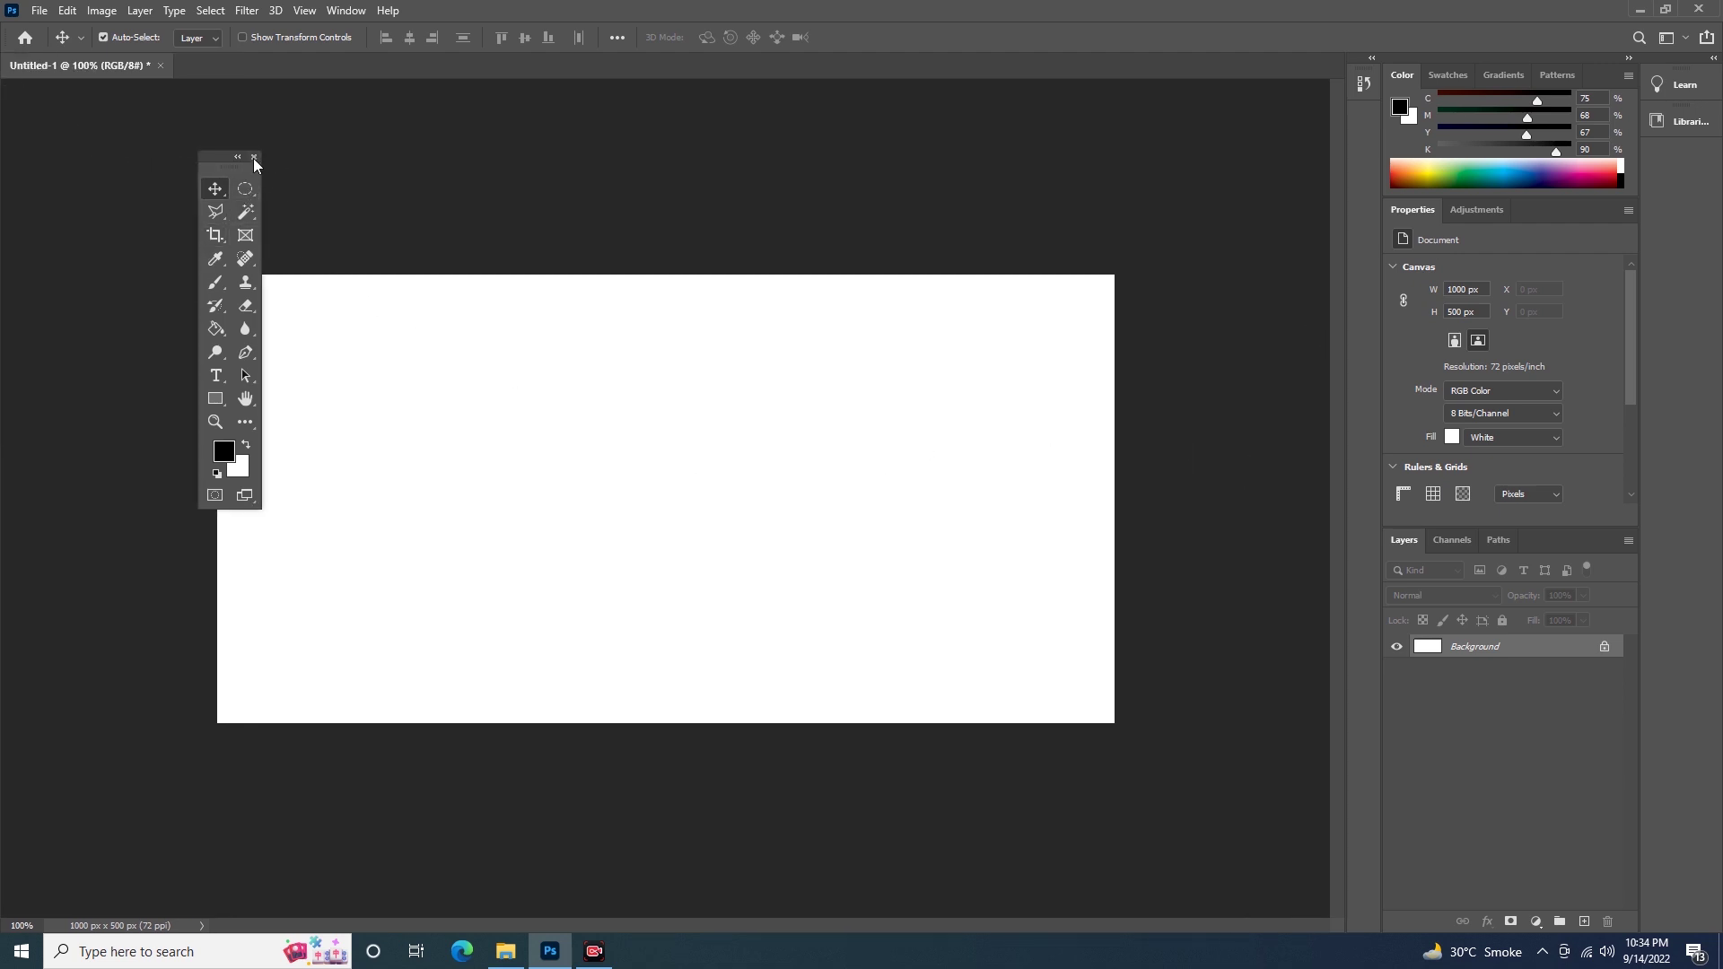
# Step: Close the floating toolbar, reset to Essentials, collapse Learn and Libraries, and drag Properties out
pyautogui.click(255, 158)
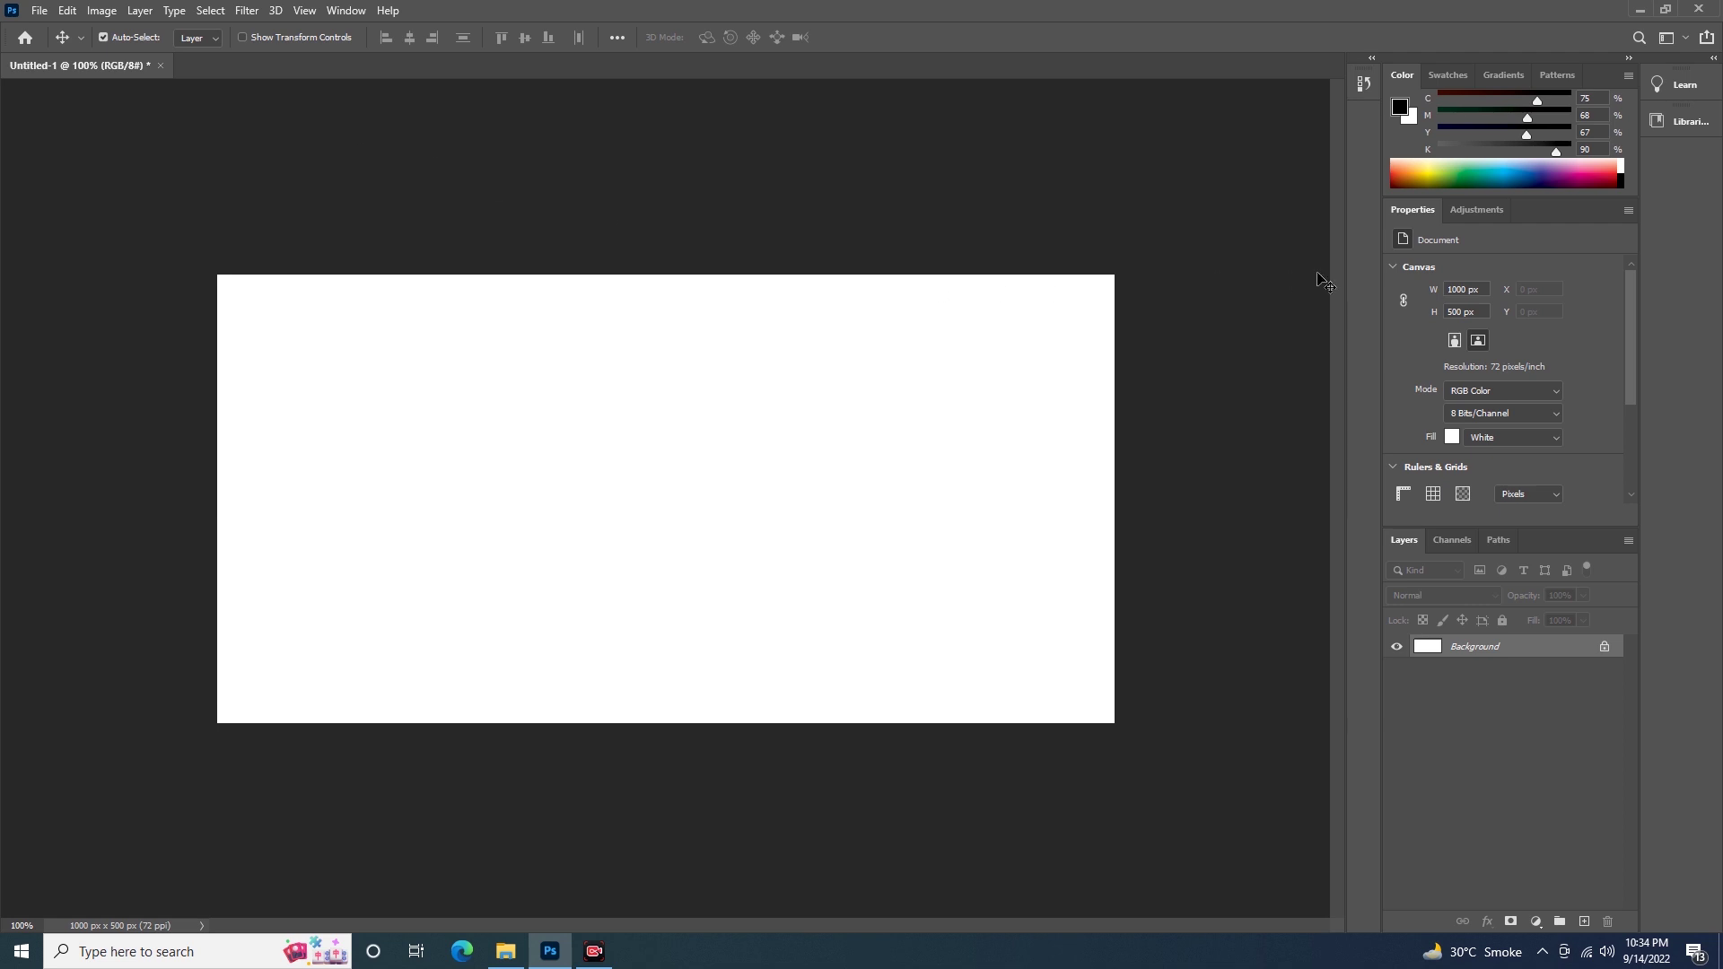
pyautogui.click(1630, 60)
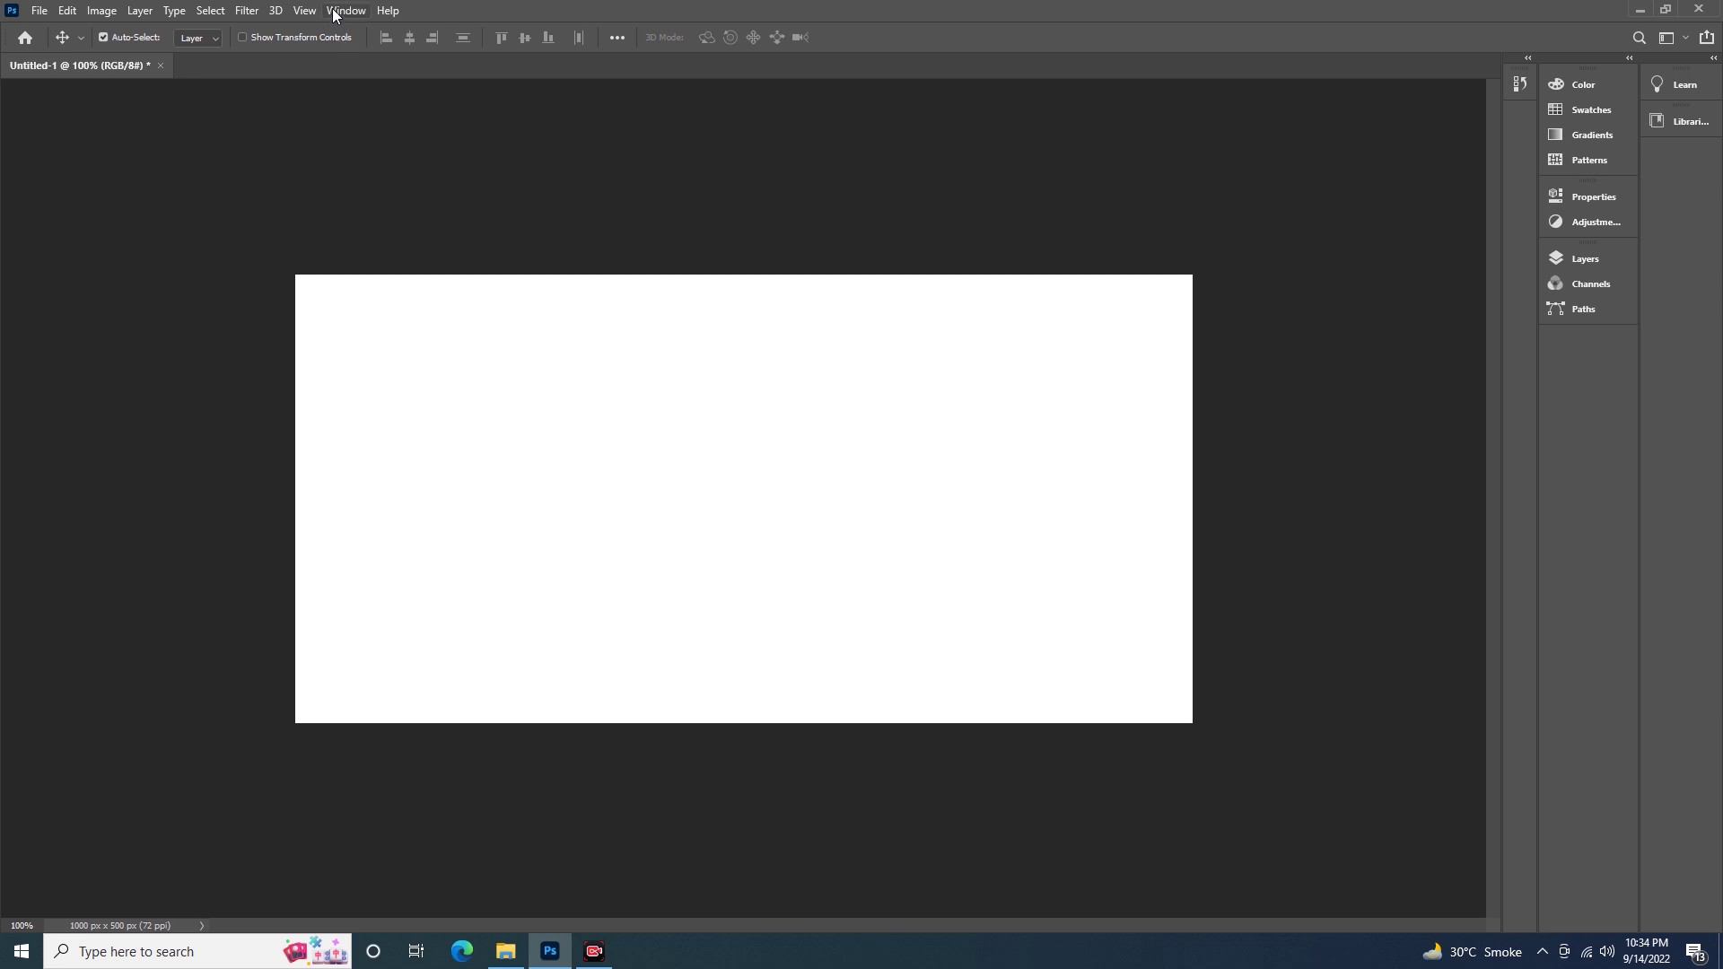
pyautogui.click(334, 12)
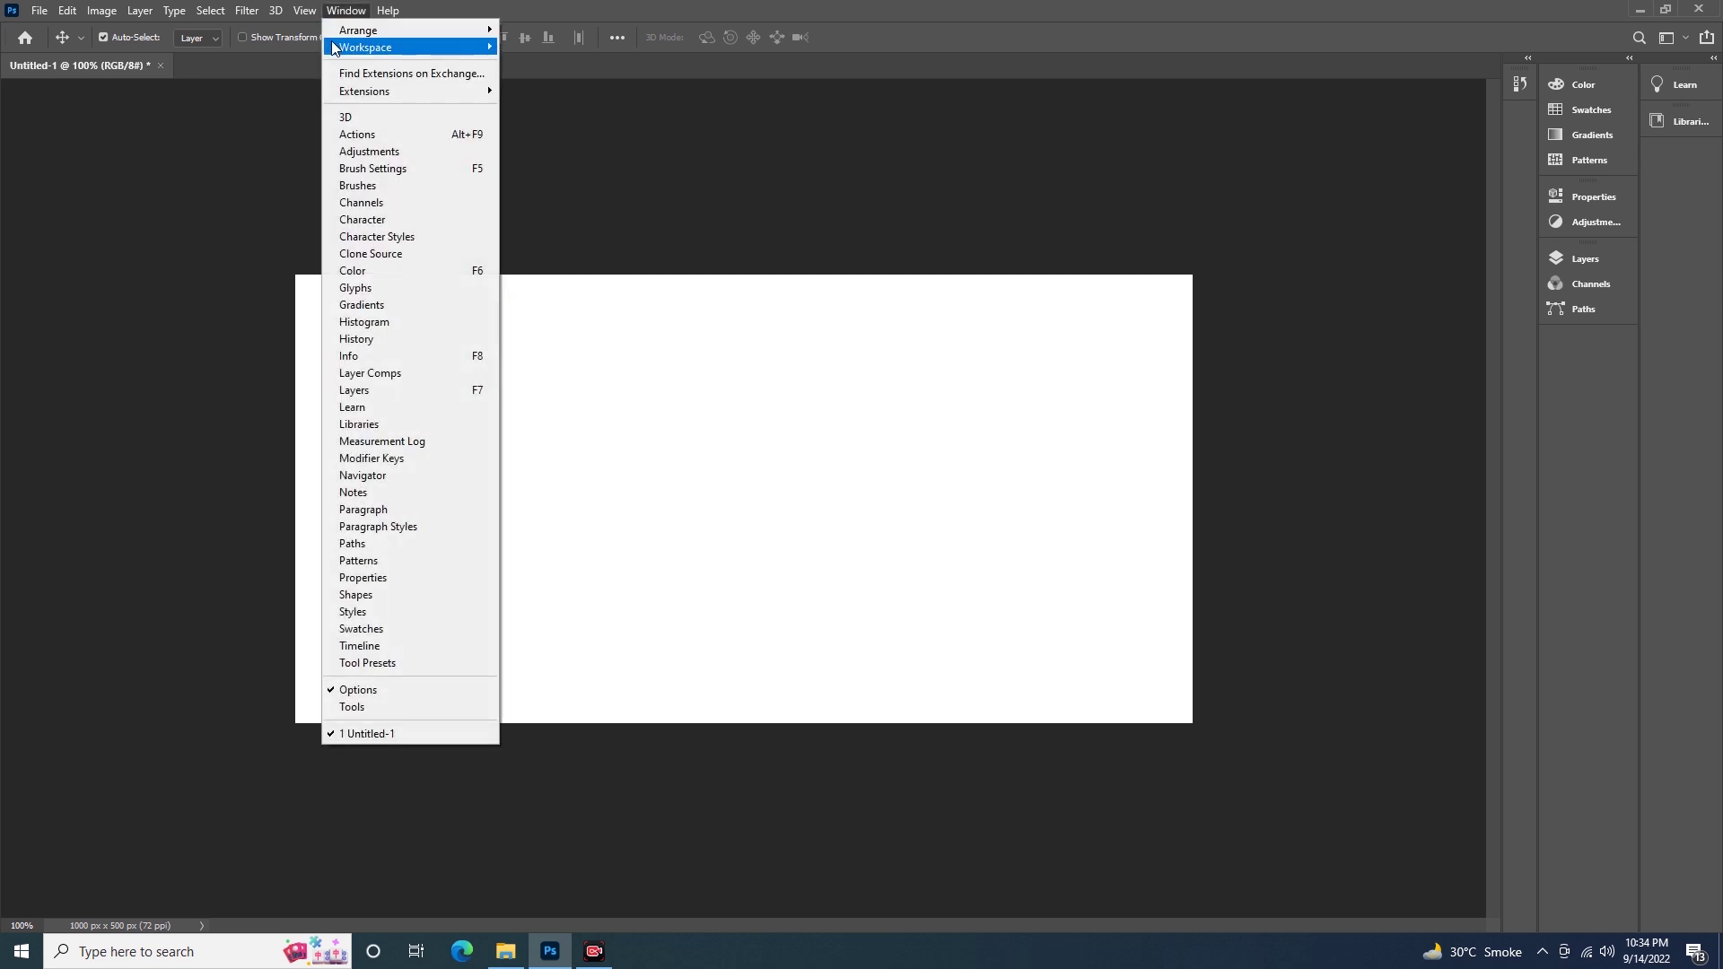
pyautogui.moveTo(364, 47)
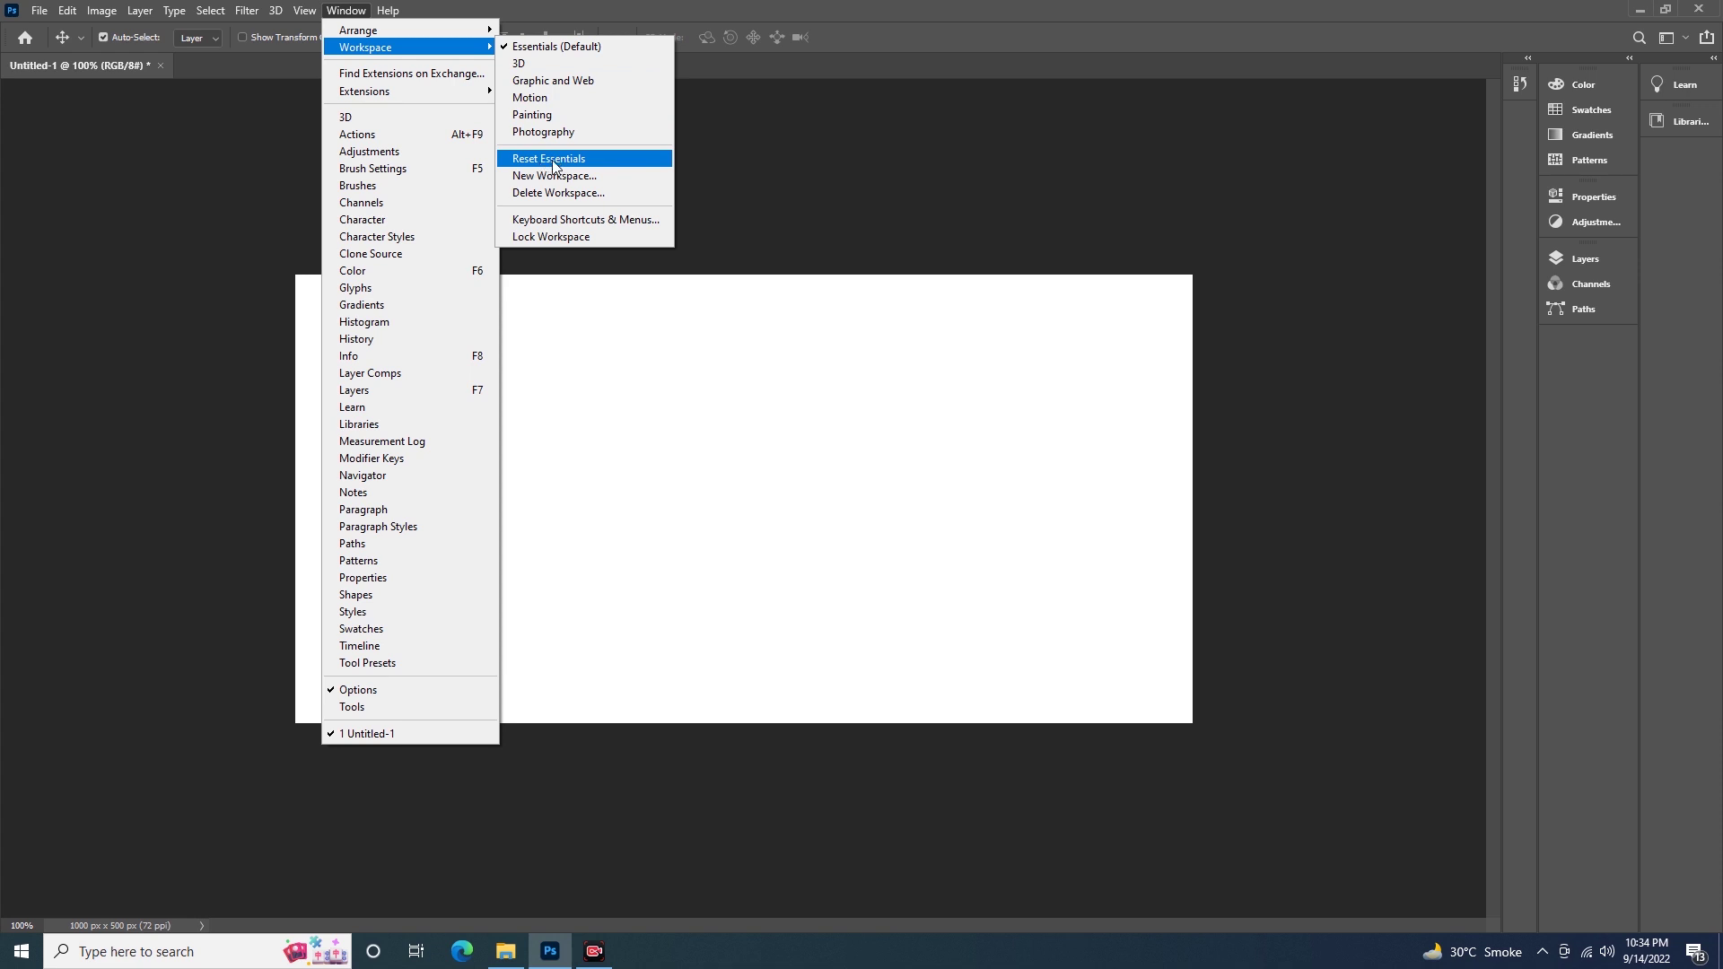
pyautogui.click(553, 166)
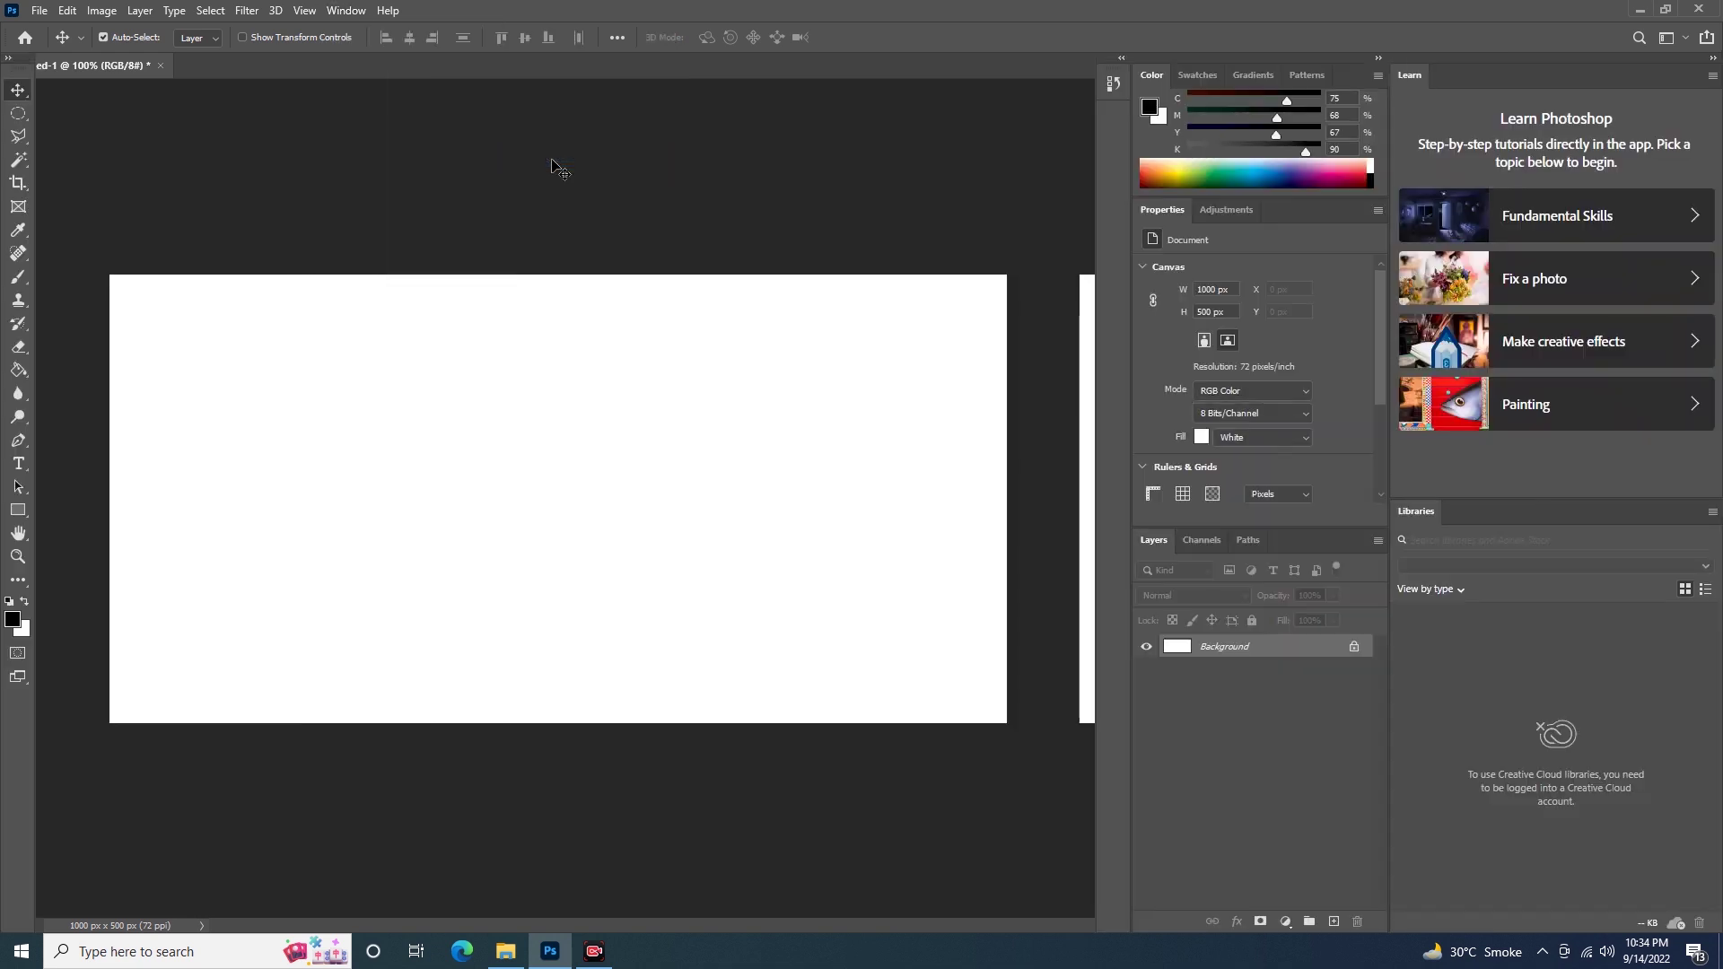
pyautogui.click(1714, 57)
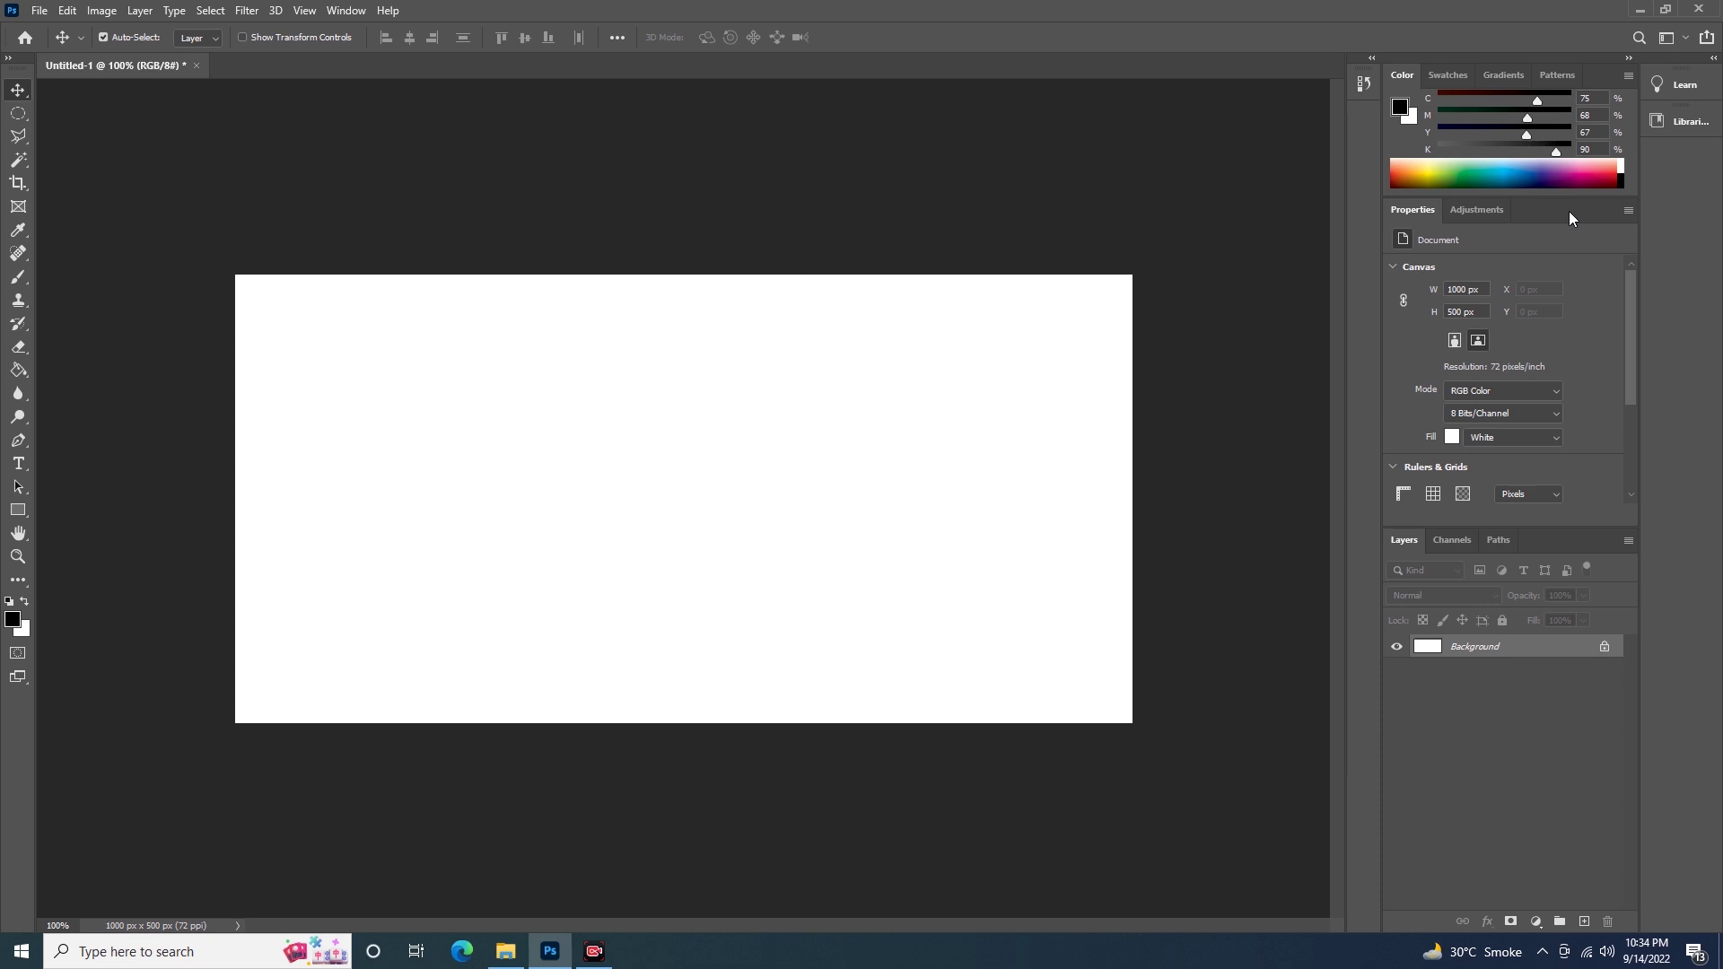
pyautogui.moveTo(1571, 210); pyautogui.dragTo(1544, 217)
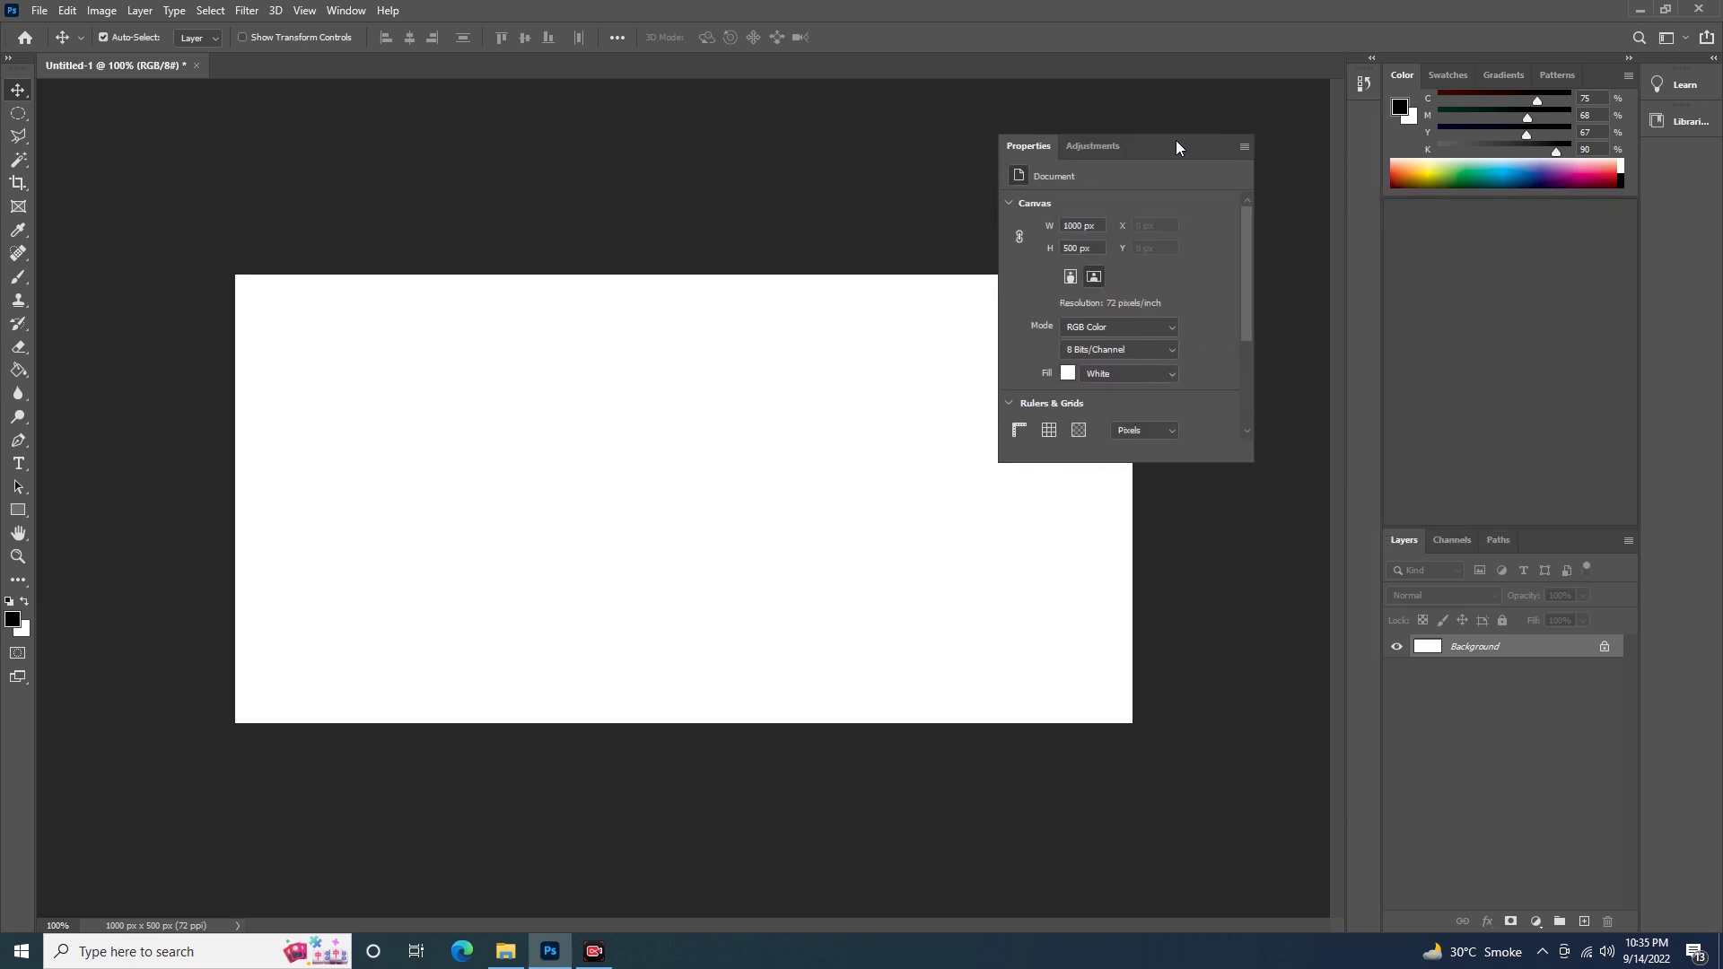
# Step: Float Properties and Layers, stack Layers beneath Properties, and move the combined group
pyautogui.moveTo(1544, 217); pyautogui.dragTo(1113, 131)
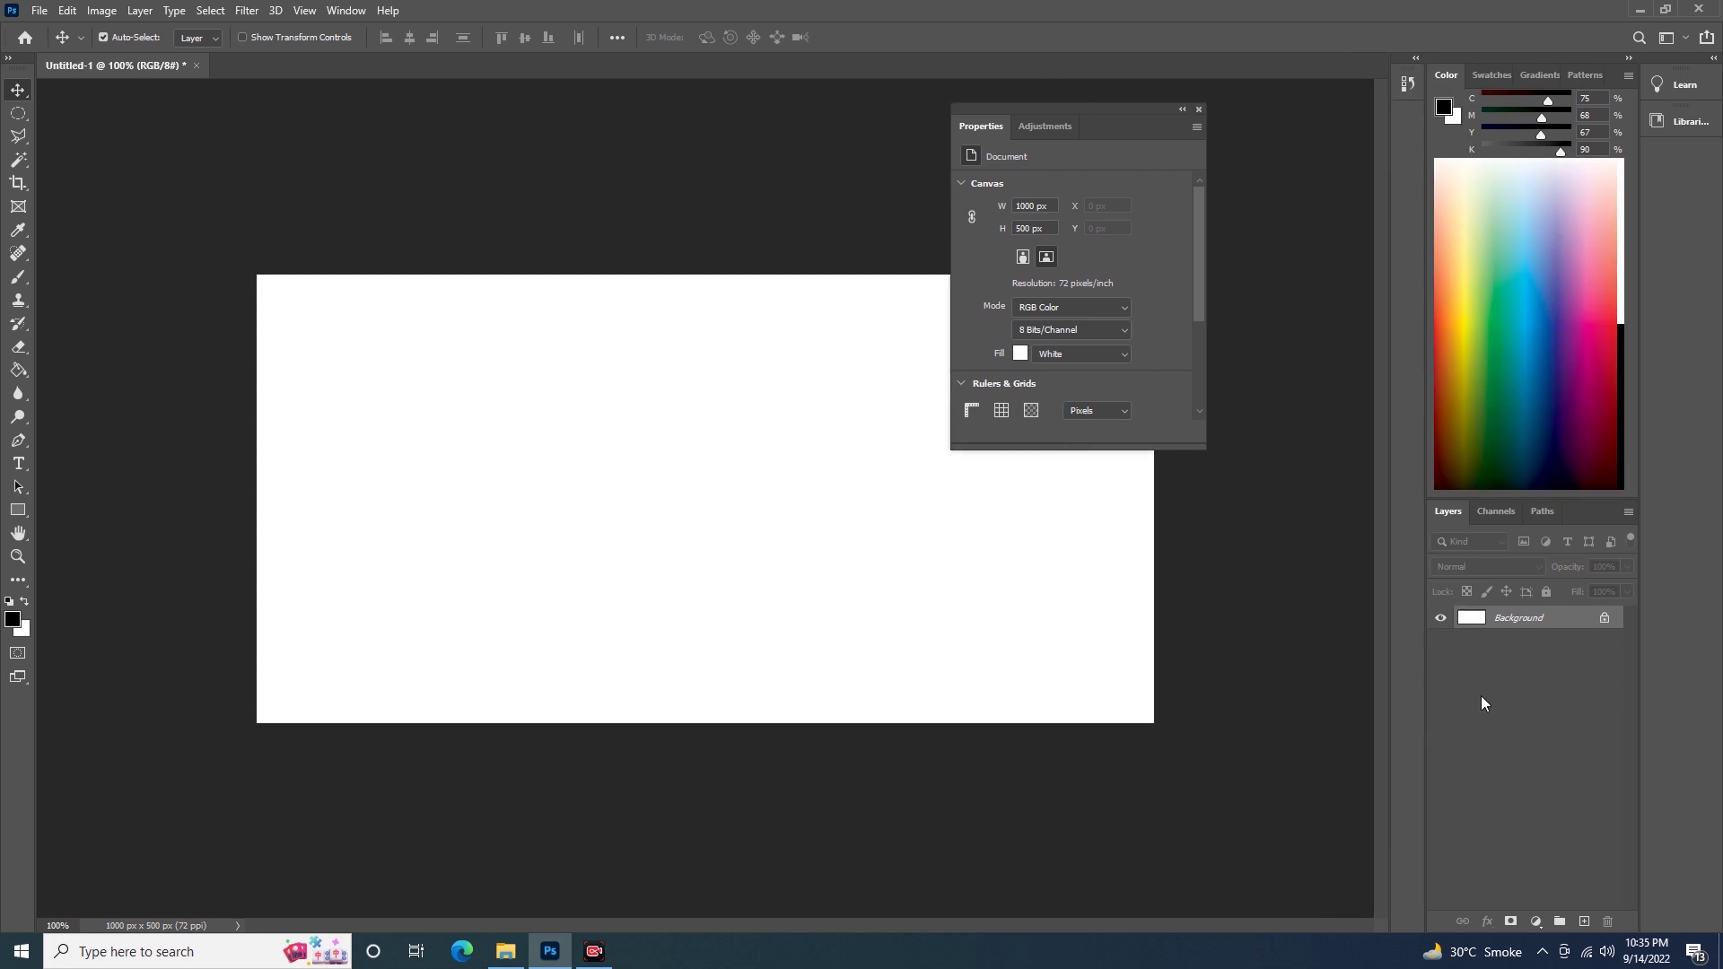
pyautogui.moveTo(1579, 513); pyautogui.dragTo(1126, 483)
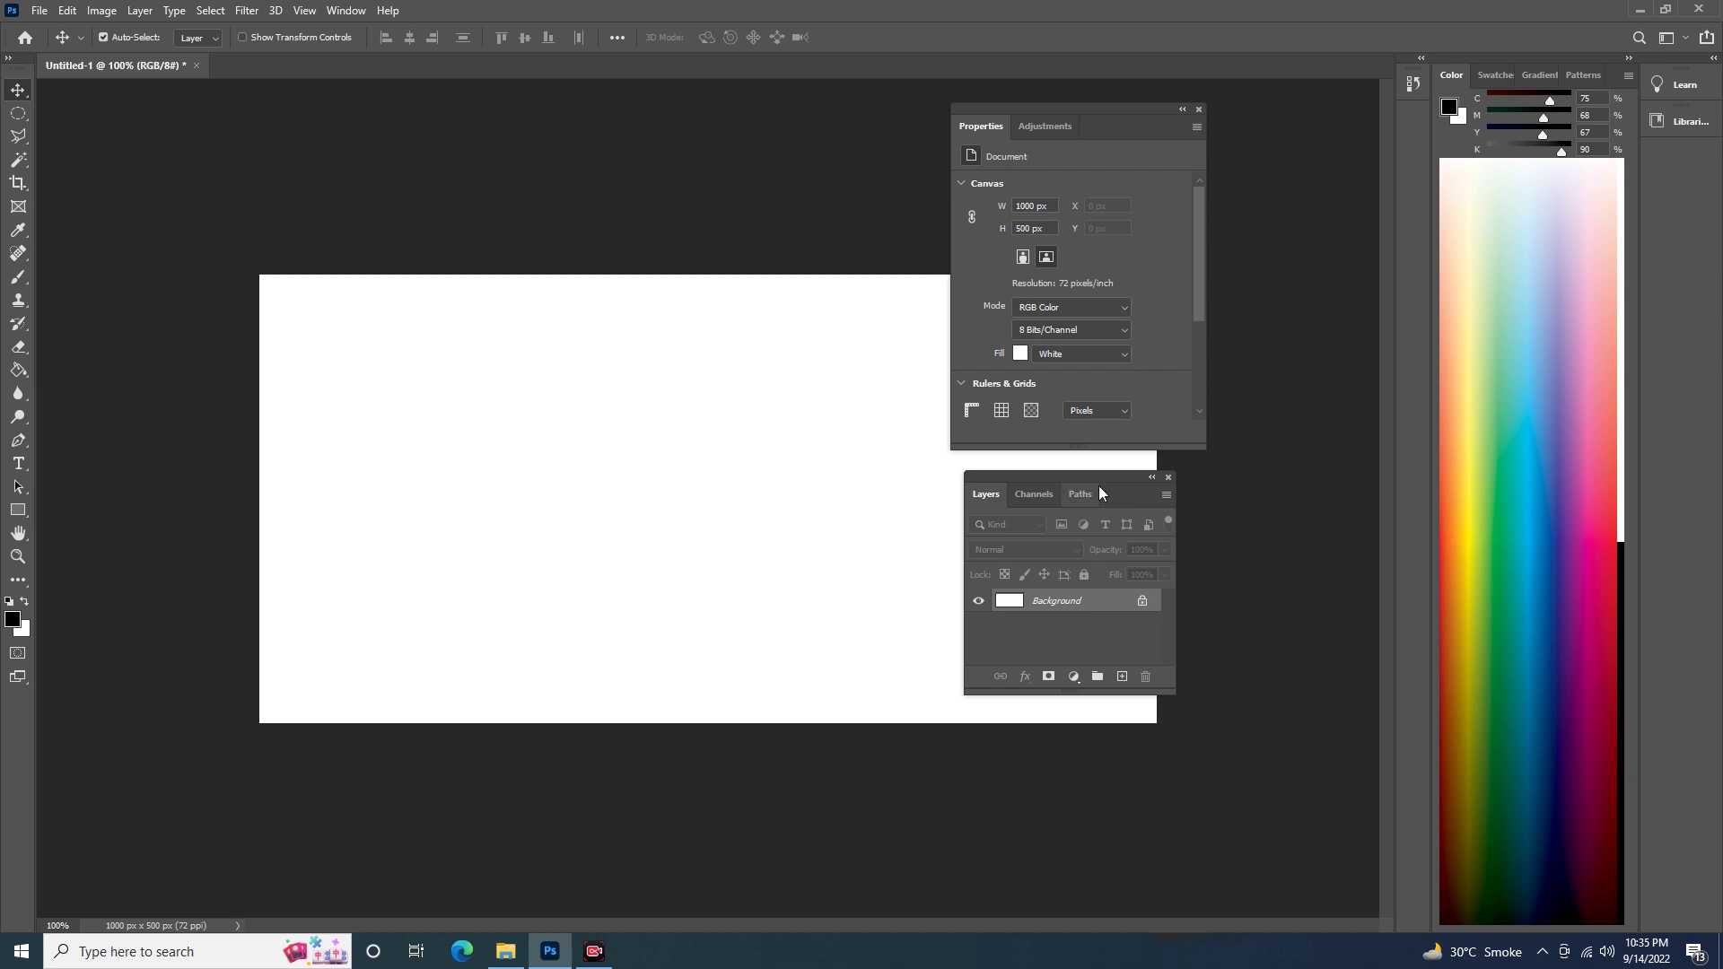
pyautogui.moveTo(1102, 479); pyautogui.dragTo(1102, 523)
pyautogui.moveTo(1103, 641); pyautogui.dragTo(1101, 449)
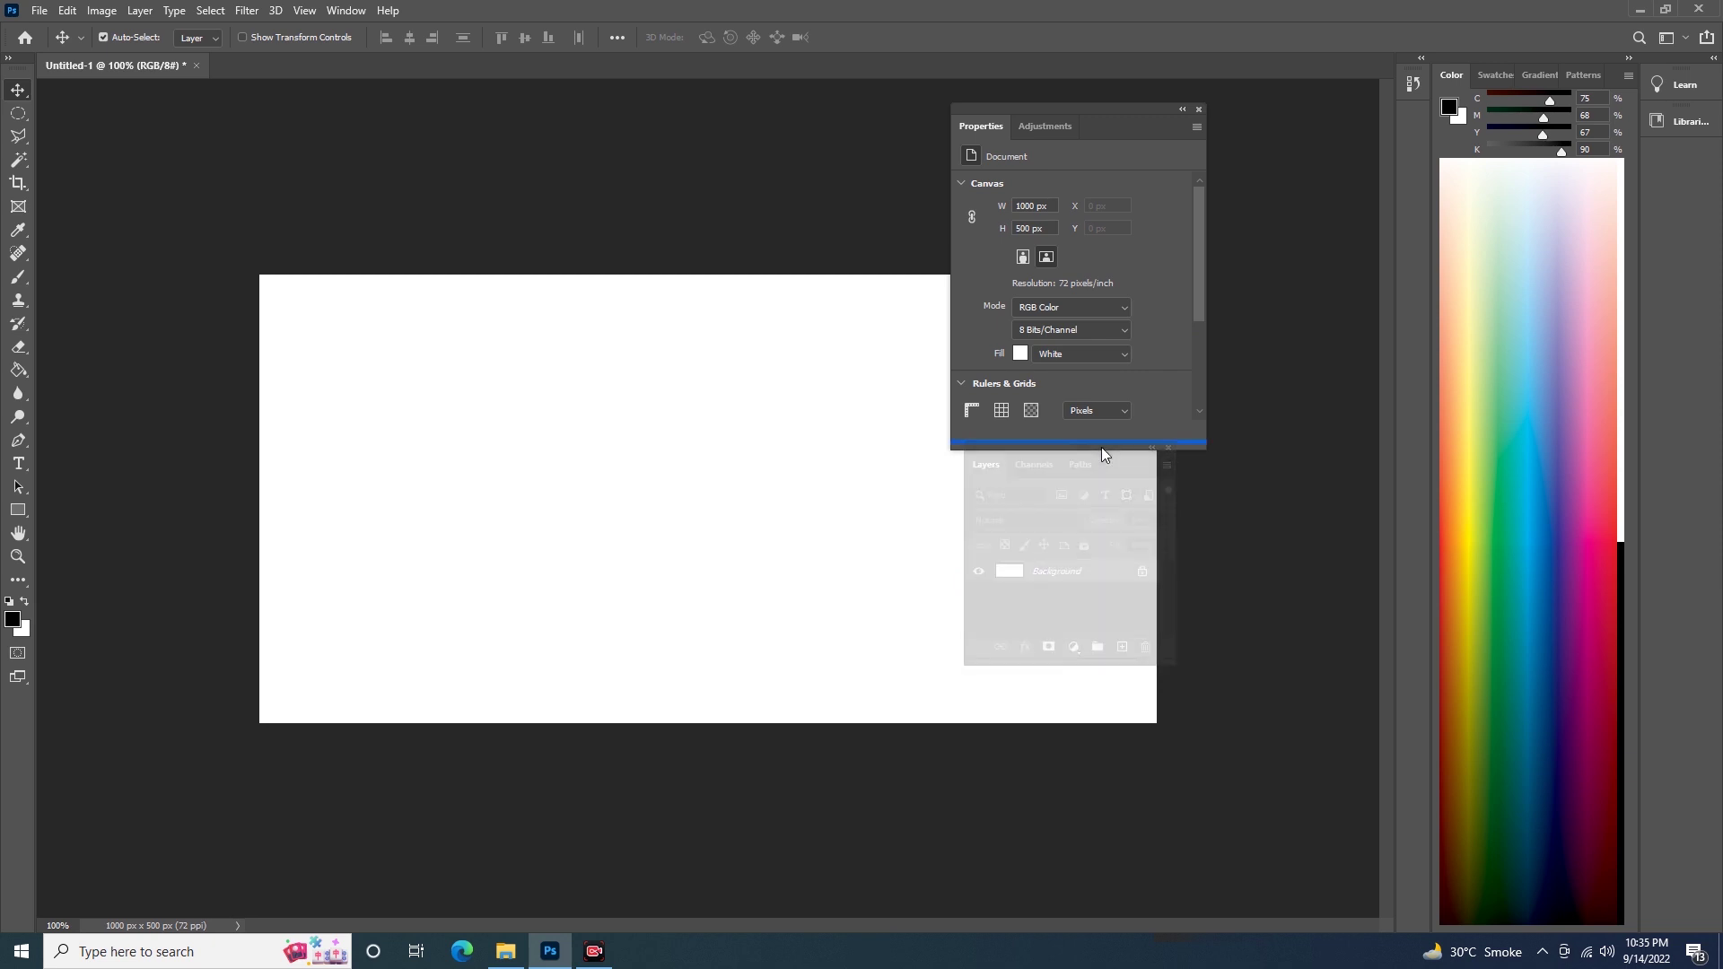
pyautogui.moveTo(1101, 447)
pyautogui.mouseDown()
pyautogui.moveTo(1068, 443)
pyautogui.moveTo(1118, 451)
pyautogui.mouseUp()
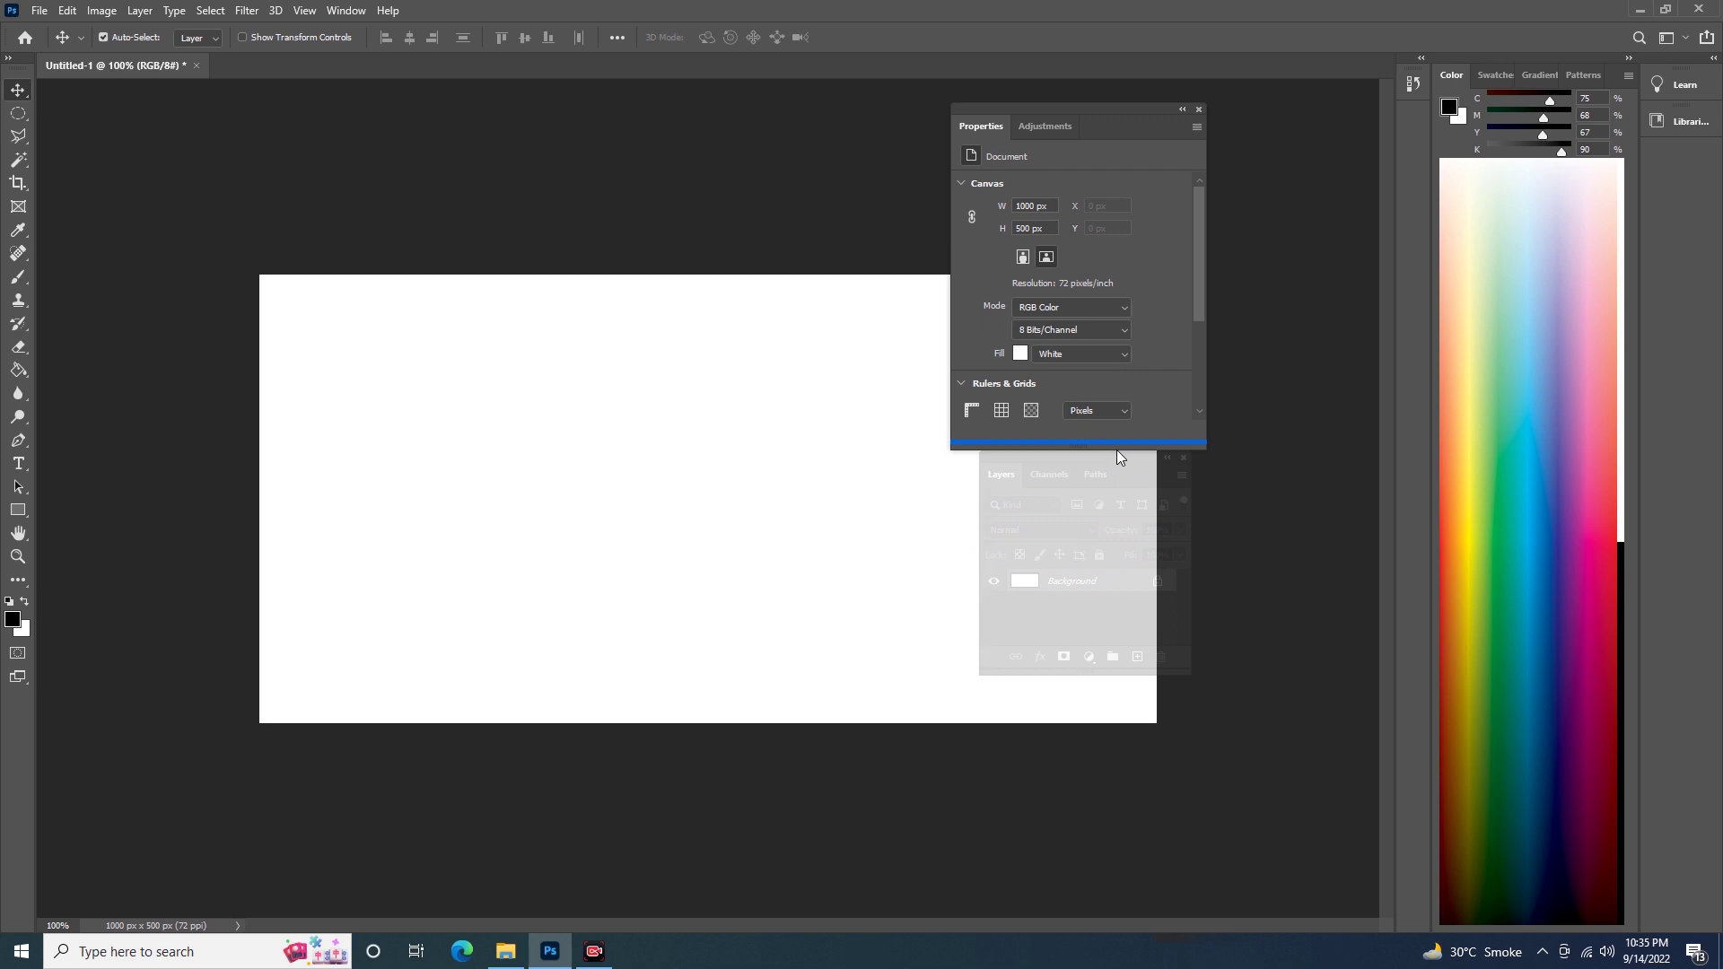
pyautogui.moveTo(1118, 450); pyautogui.dragTo(1118, 451)
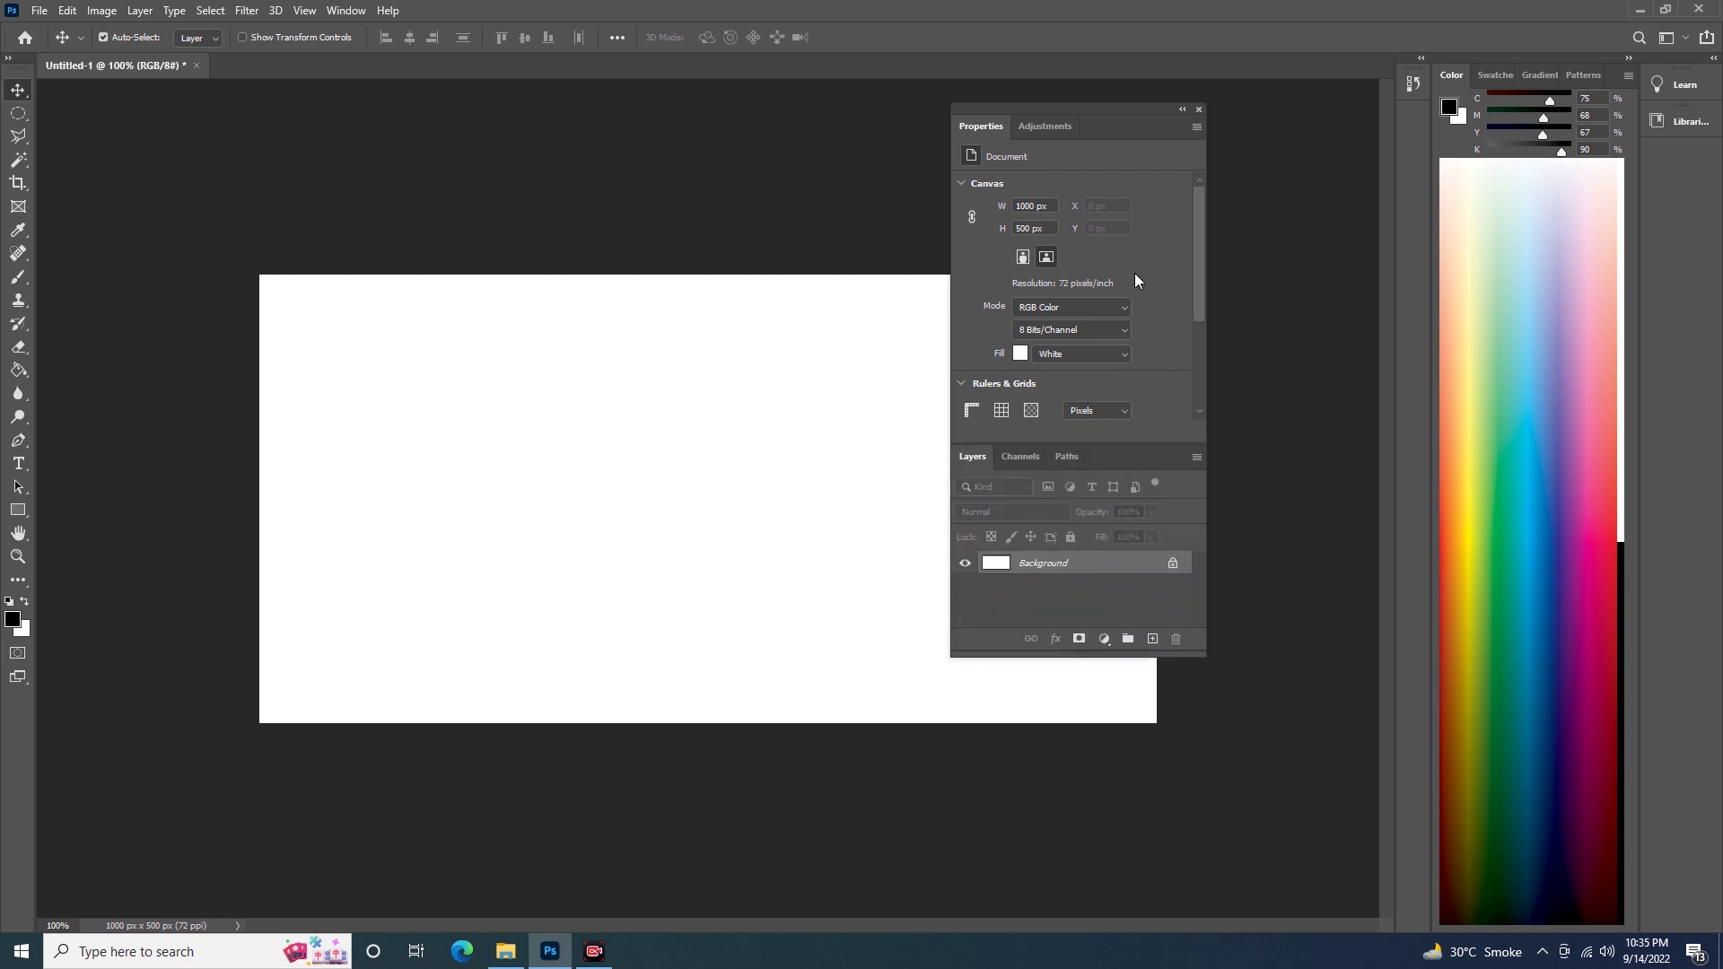
pyautogui.moveTo(1120, 112)
pyautogui.mouseDown()
pyautogui.moveTo(1015, 136)
pyautogui.moveTo(1244, 151)
pyautogui.moveTo(956, 161)
pyautogui.moveTo(943, 172)
pyautogui.moveTo(1077, 162)
pyautogui.moveTo(923, 179)
pyautogui.moveTo(1155, 183)
pyautogui.moveTo(1220, 140)
pyautogui.moveTo(1206, 150)
pyautogui.mouseUp()
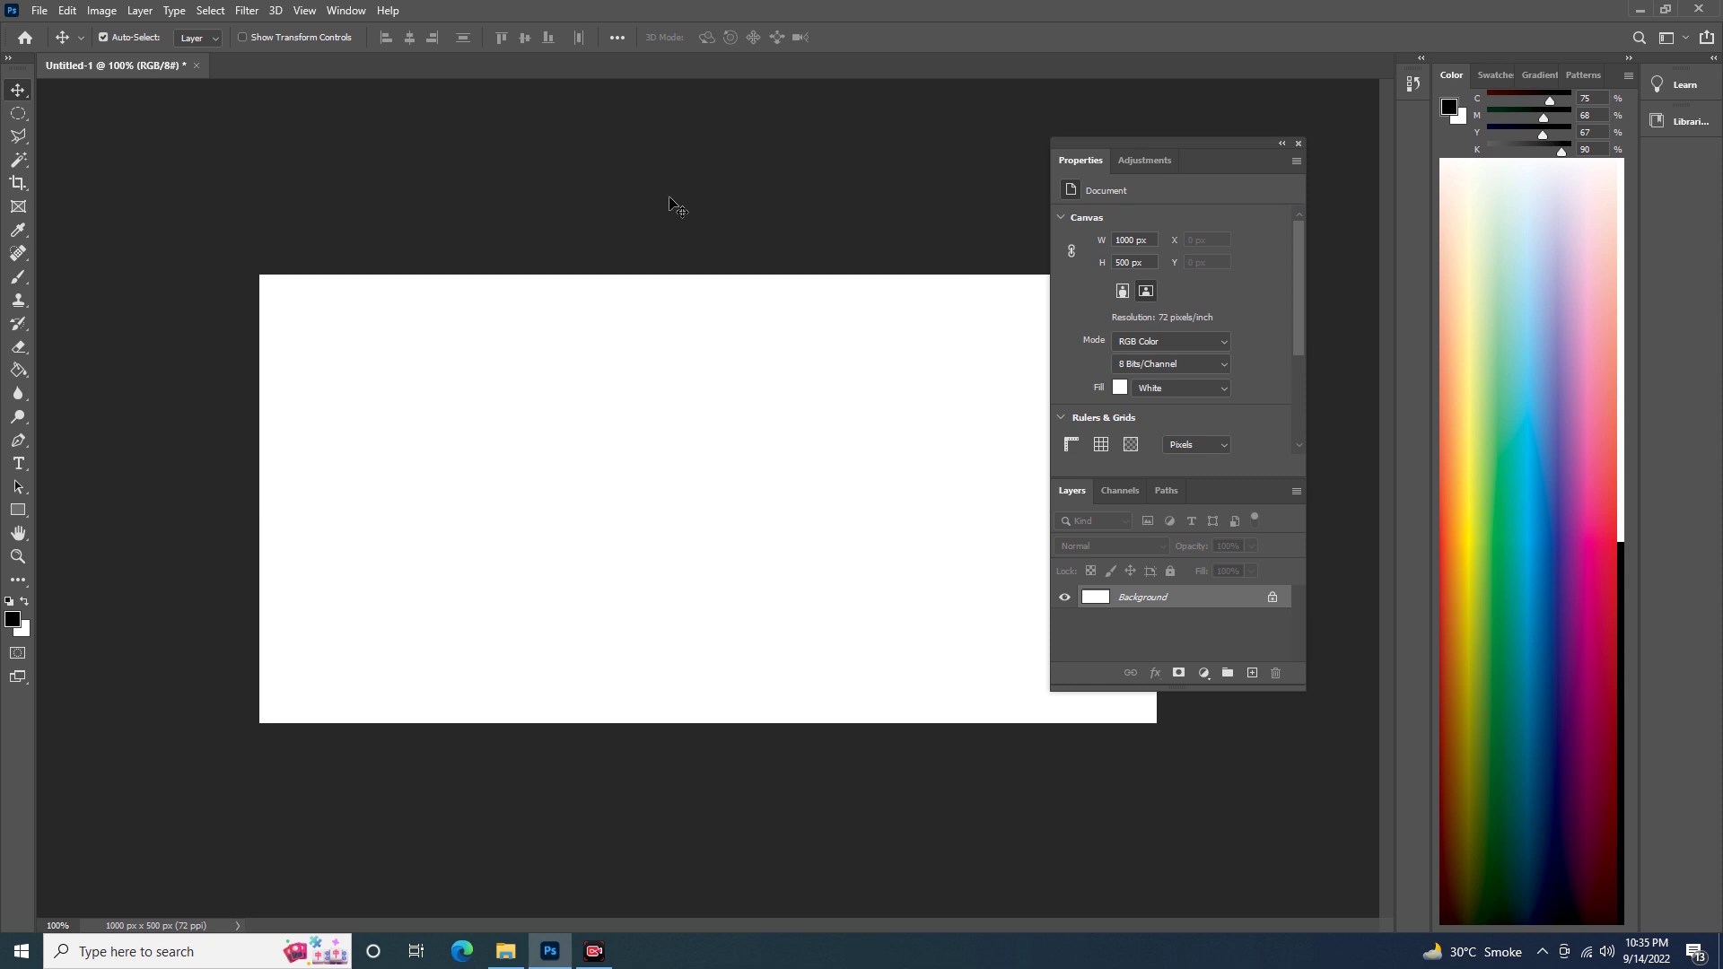
# Step: Reset the workspace to Essentials from the top-right switcher and collapse Learn and Libraries
pyautogui.click(344, 19)
pyautogui.moveTo(364, 46)
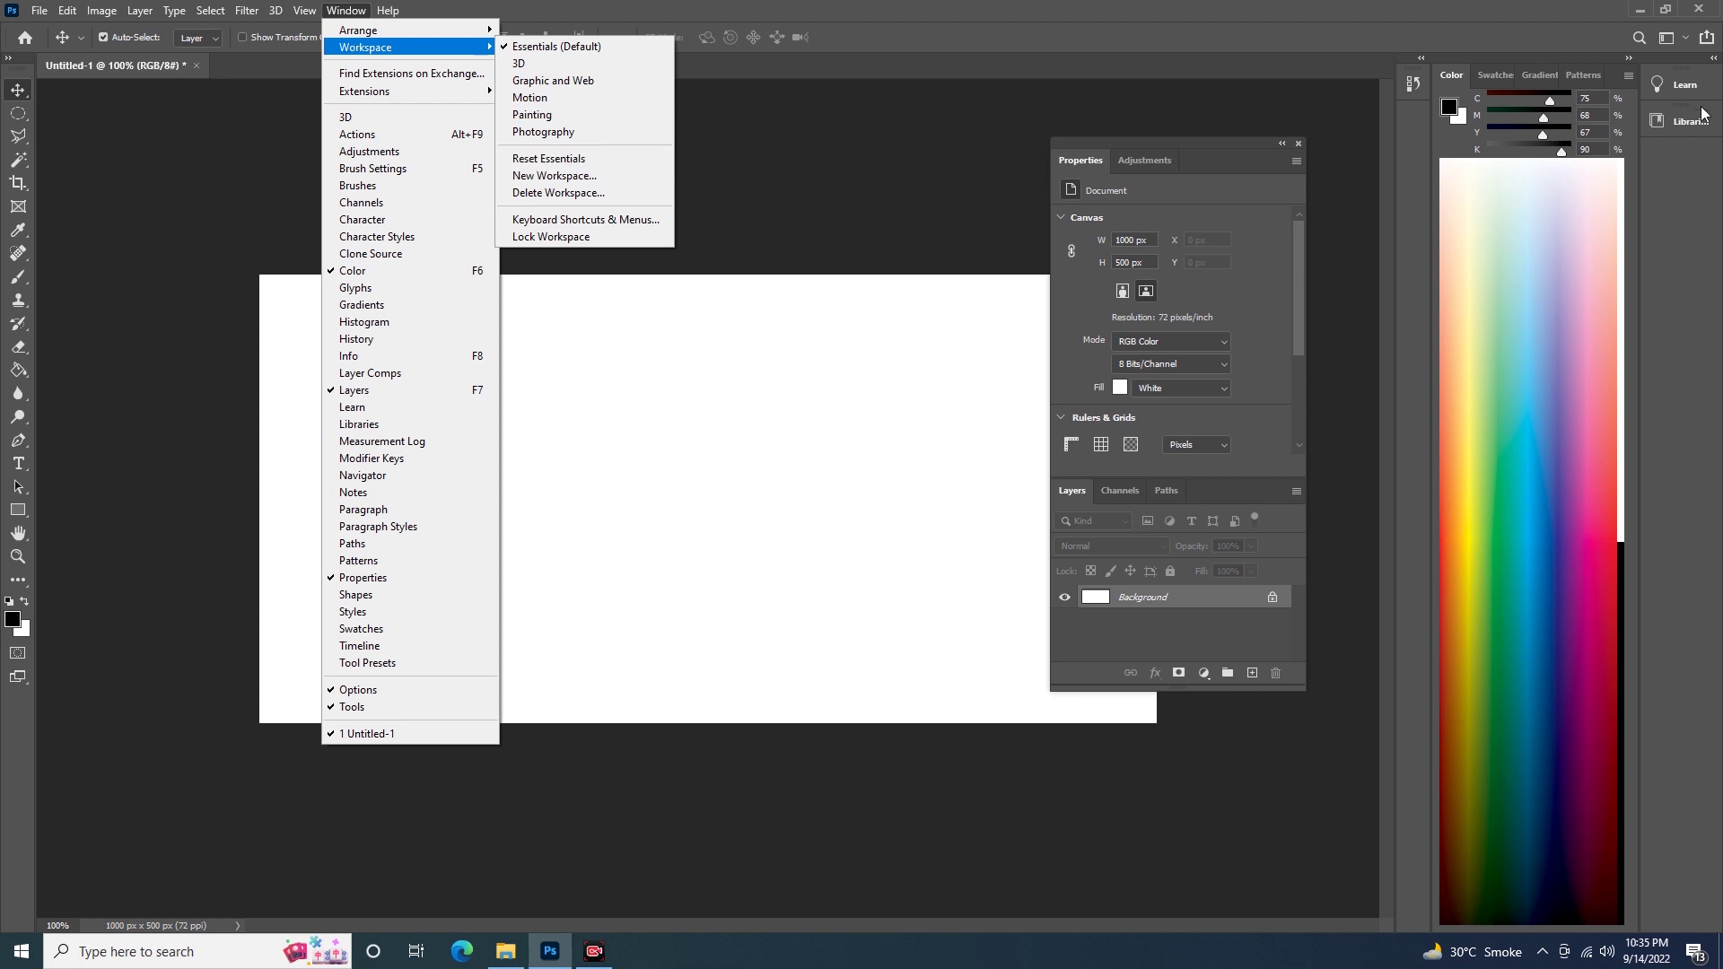
pyautogui.click(1687, 42)
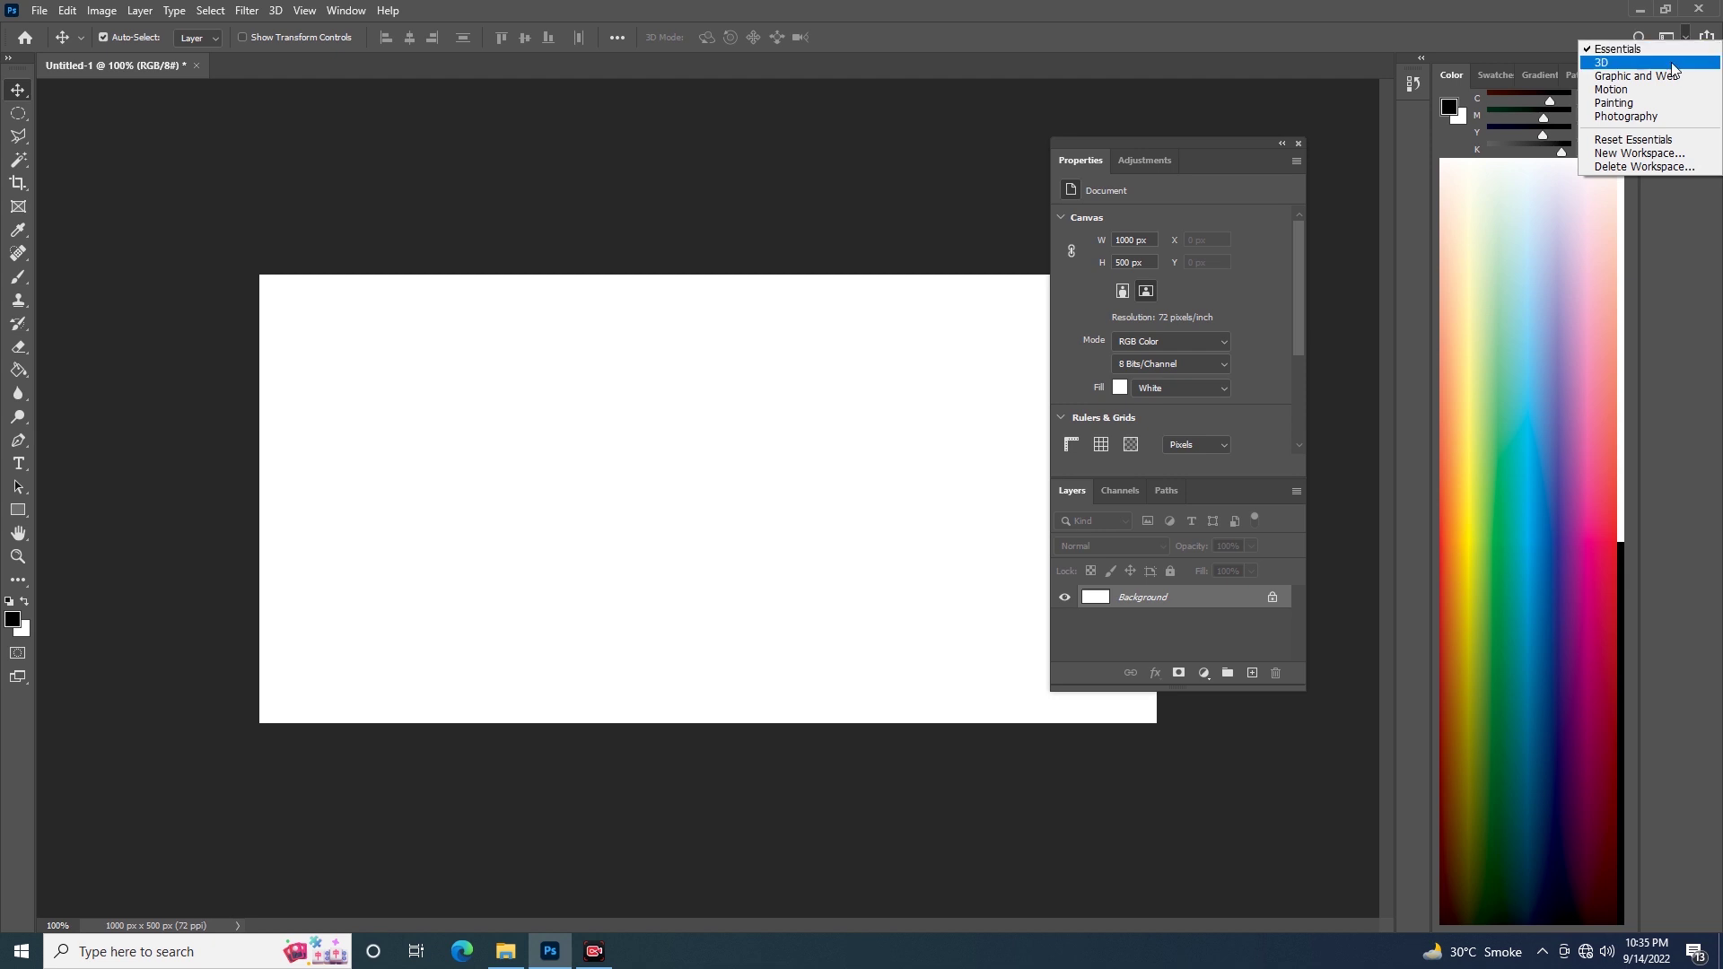
pyautogui.click(1644, 143)
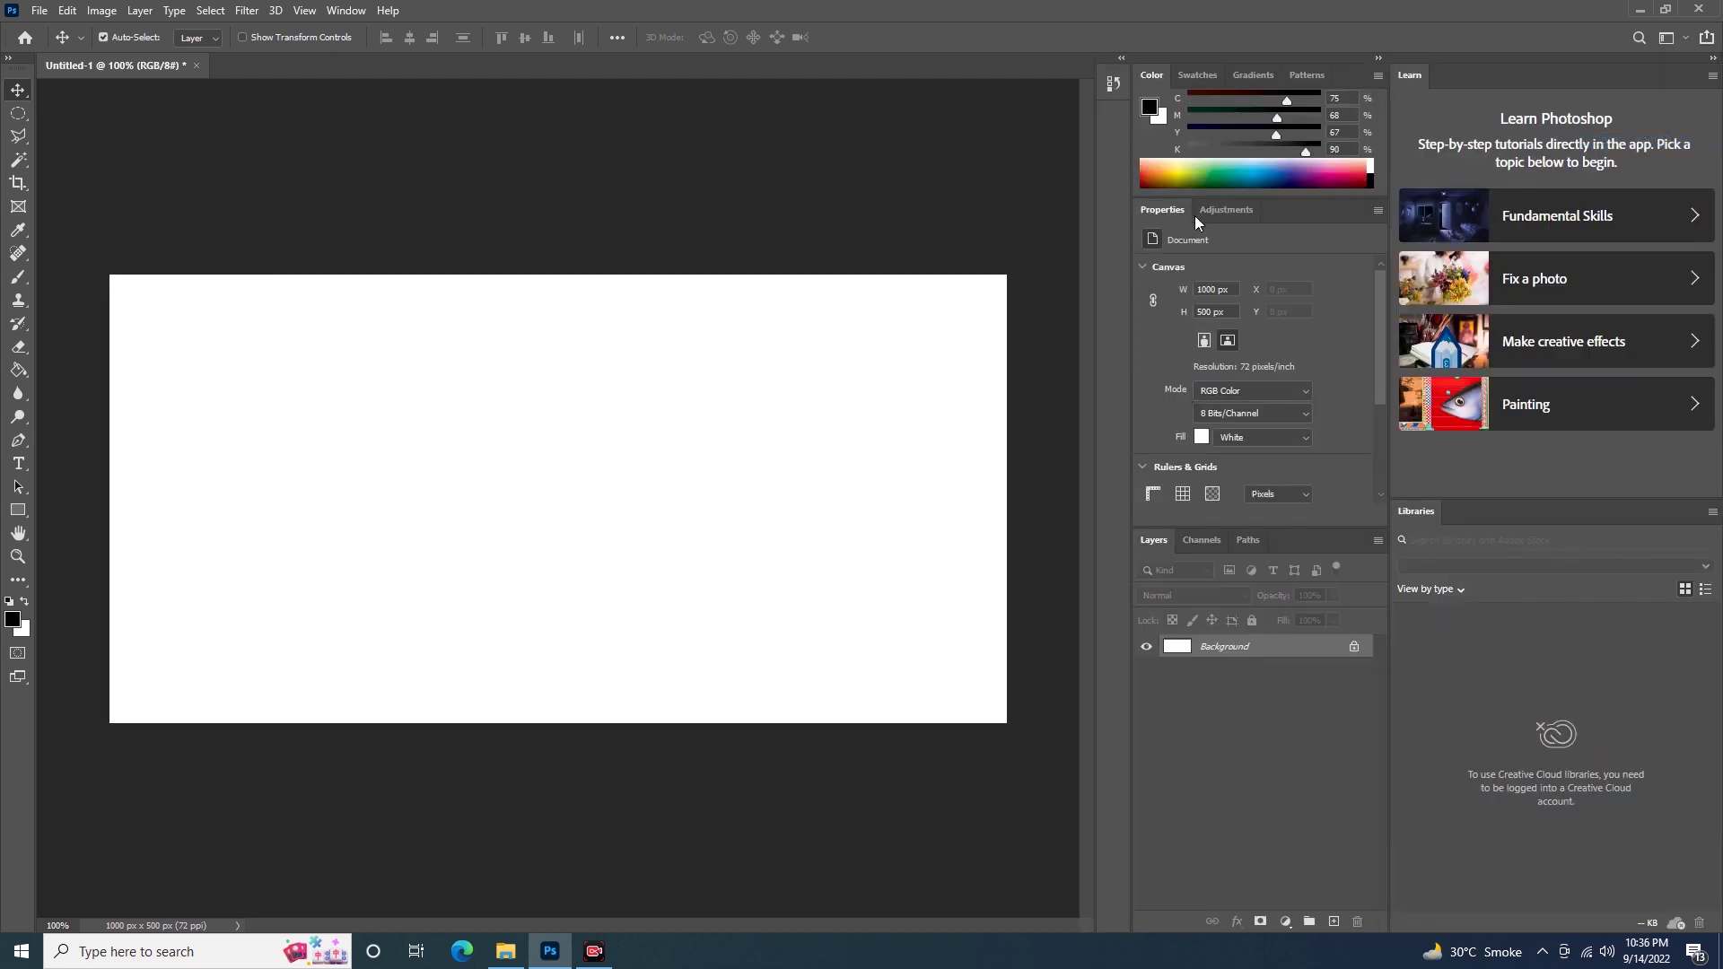
pyautogui.click(1712, 61)
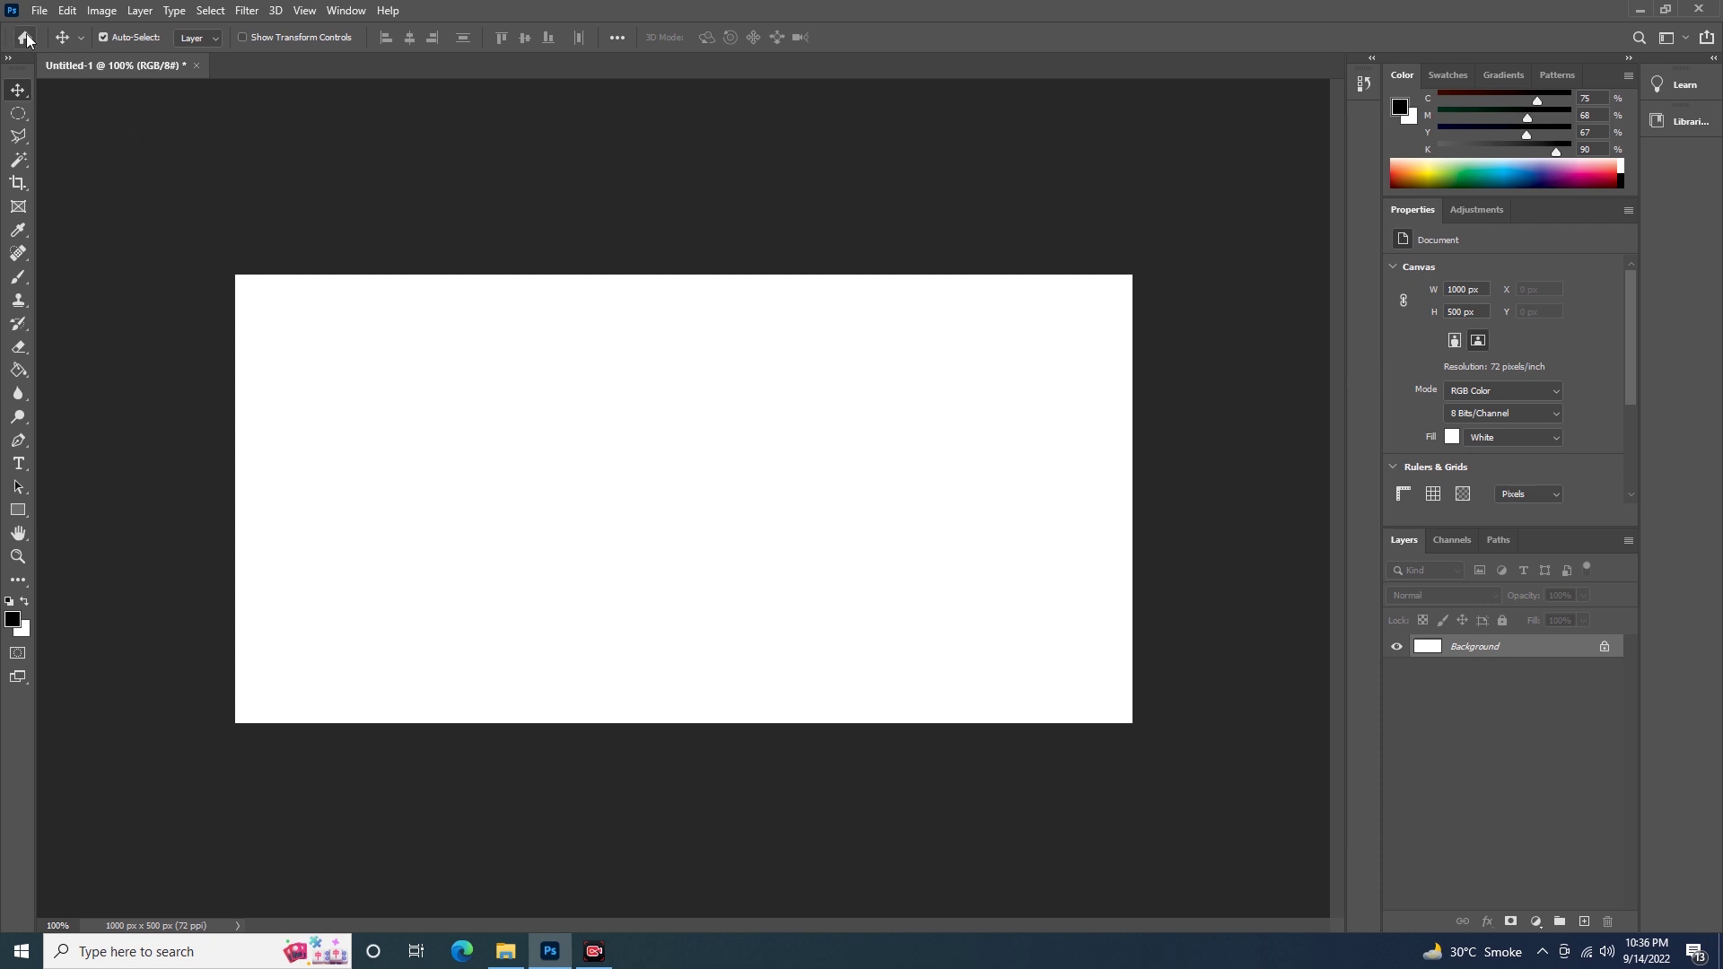
# Step: Open the New Document dialog and view the Saved presets
pyautogui.click(40, 10)
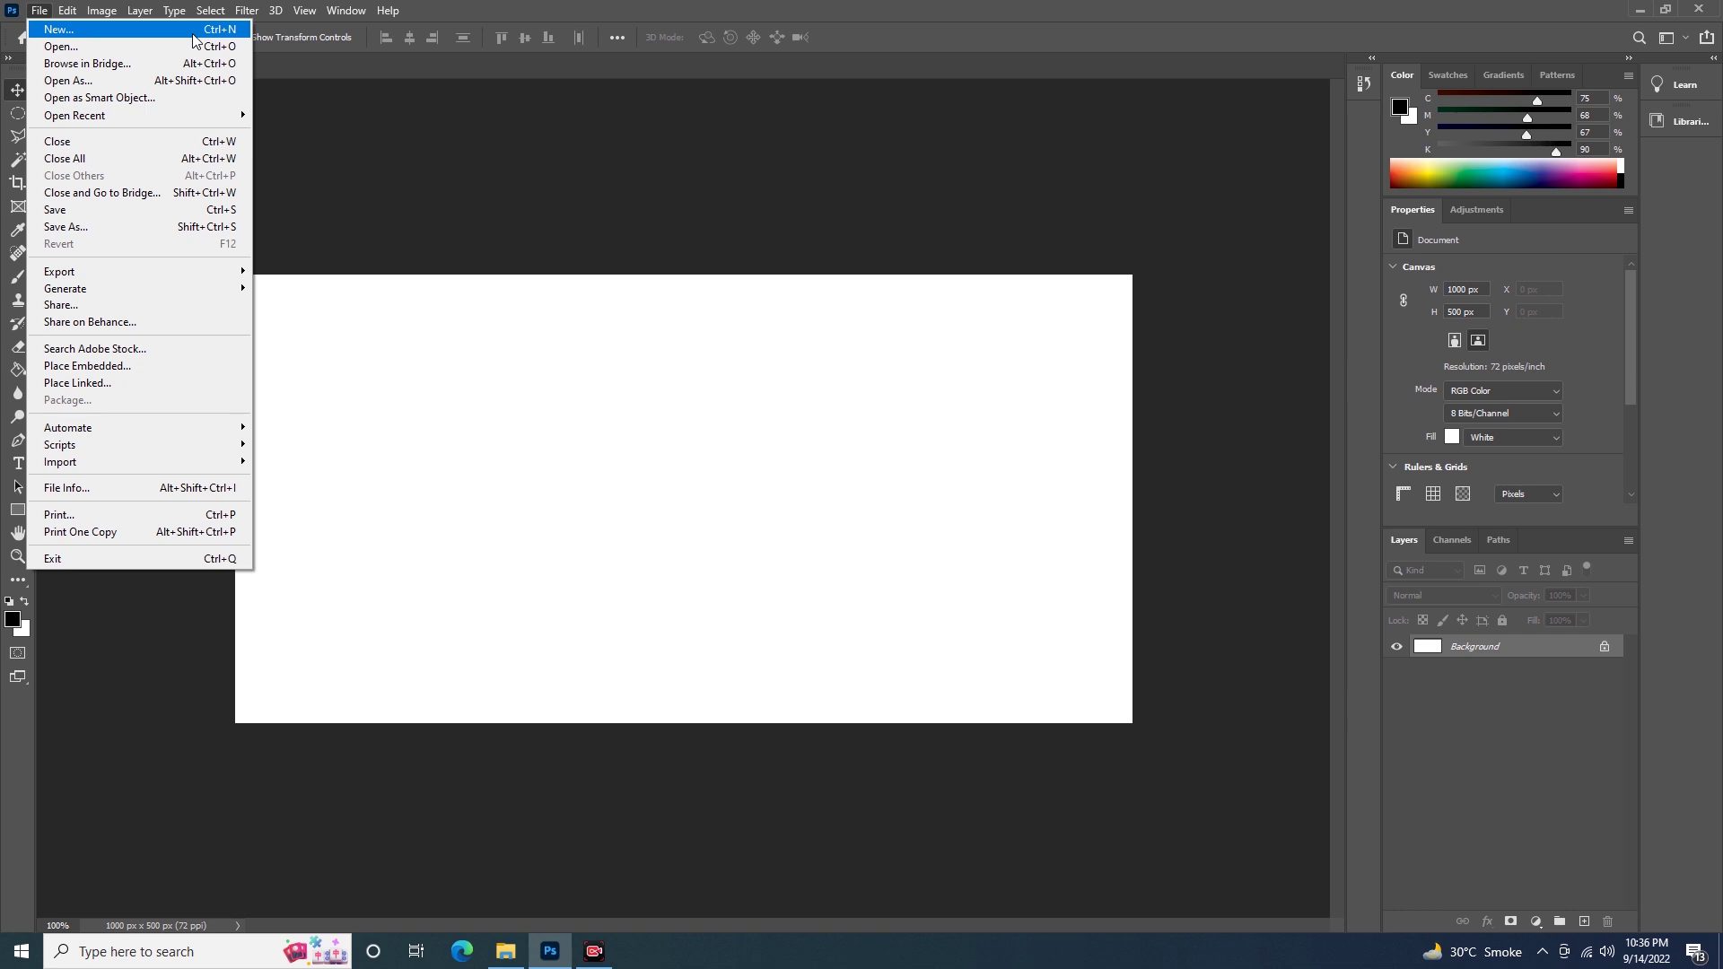
pyautogui.click(116, 40)
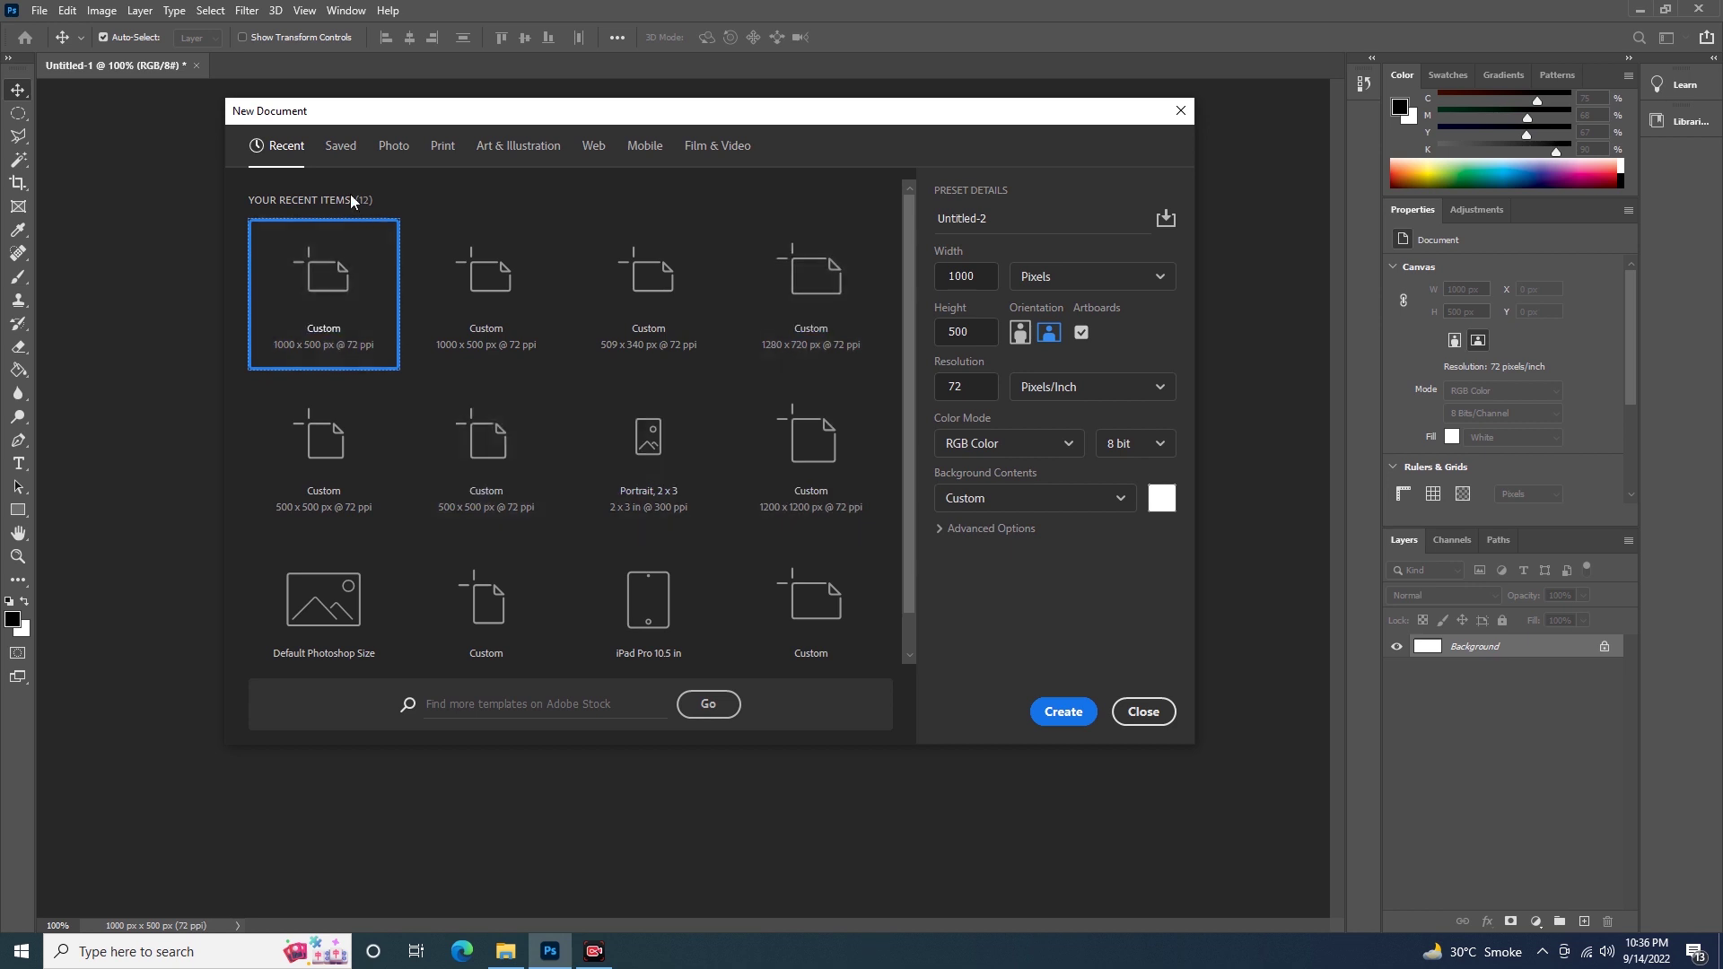
pyautogui.click(333, 161)
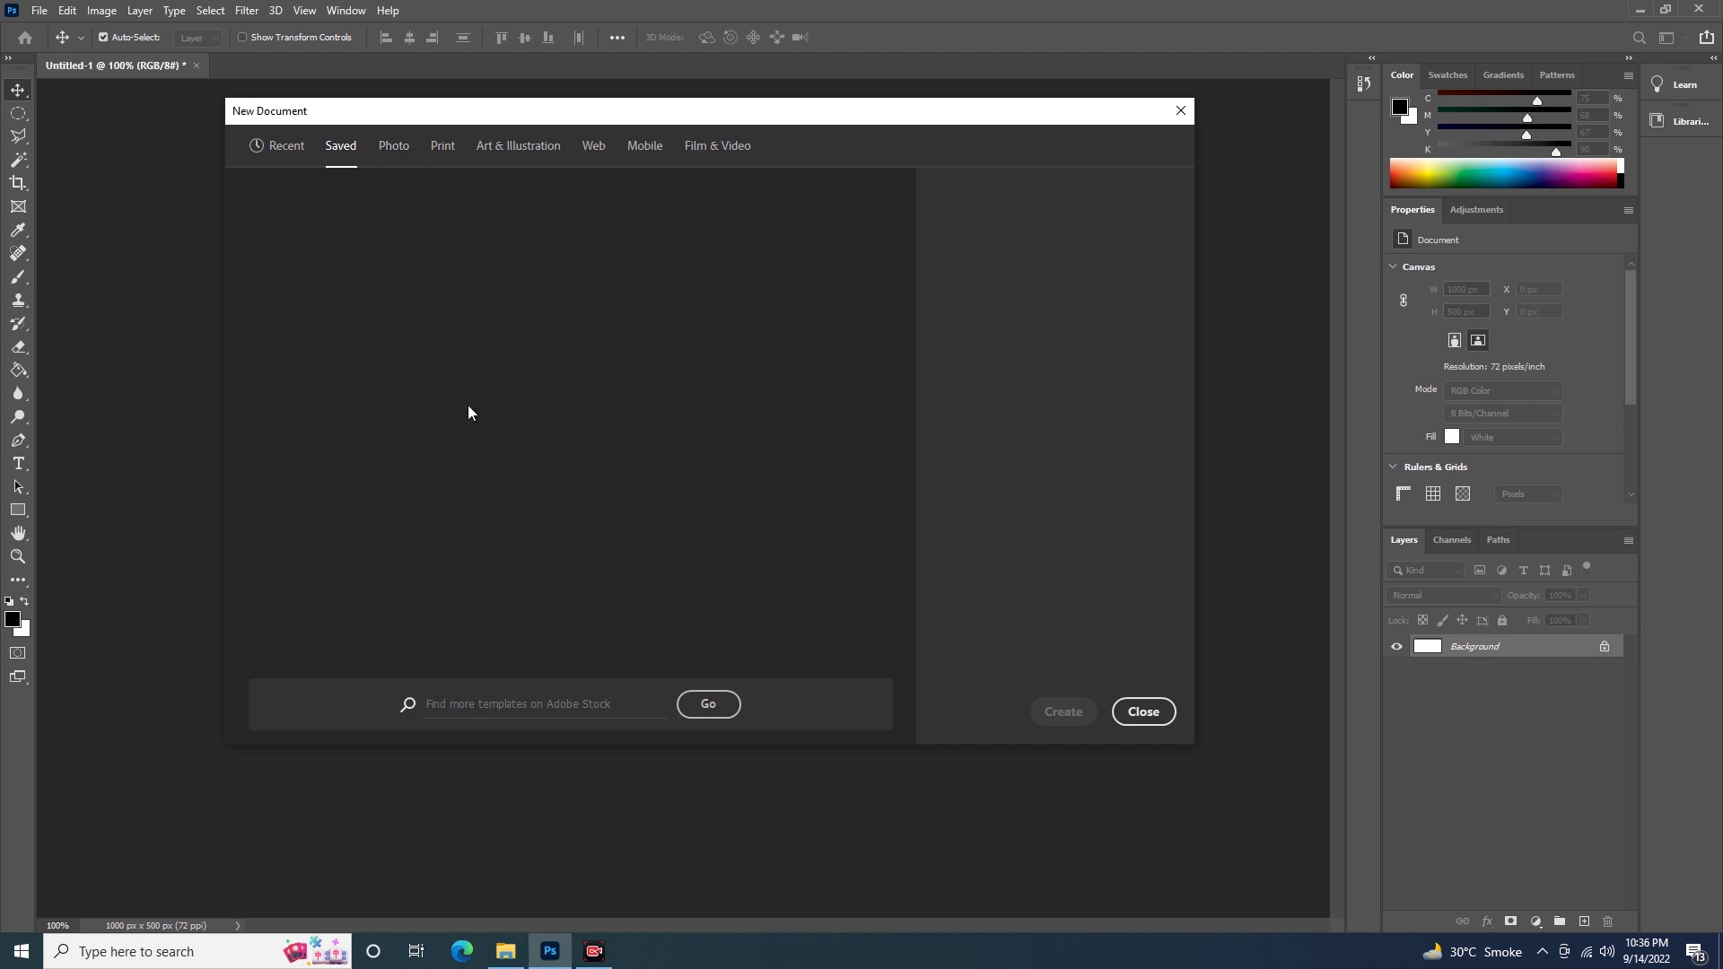
# Step: Browse the Photo, Print, Art & Illustration, Web, Mobile and Film & Video presets
pyautogui.click(389, 153)
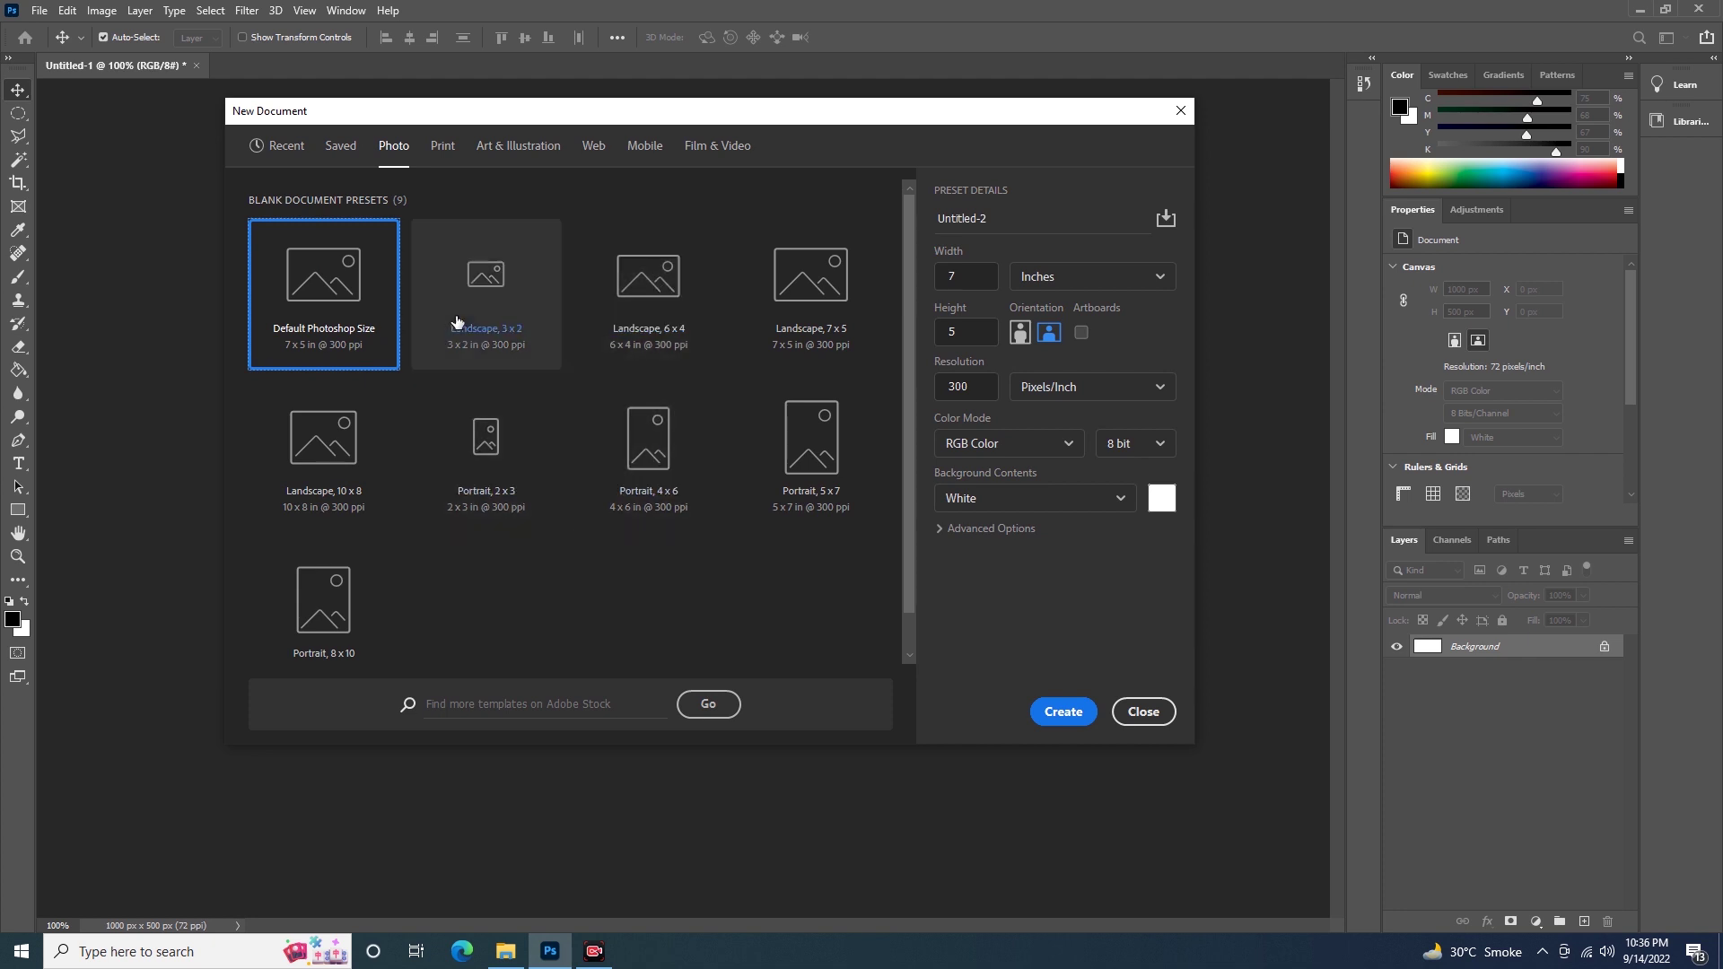
pyautogui.click(443, 147)
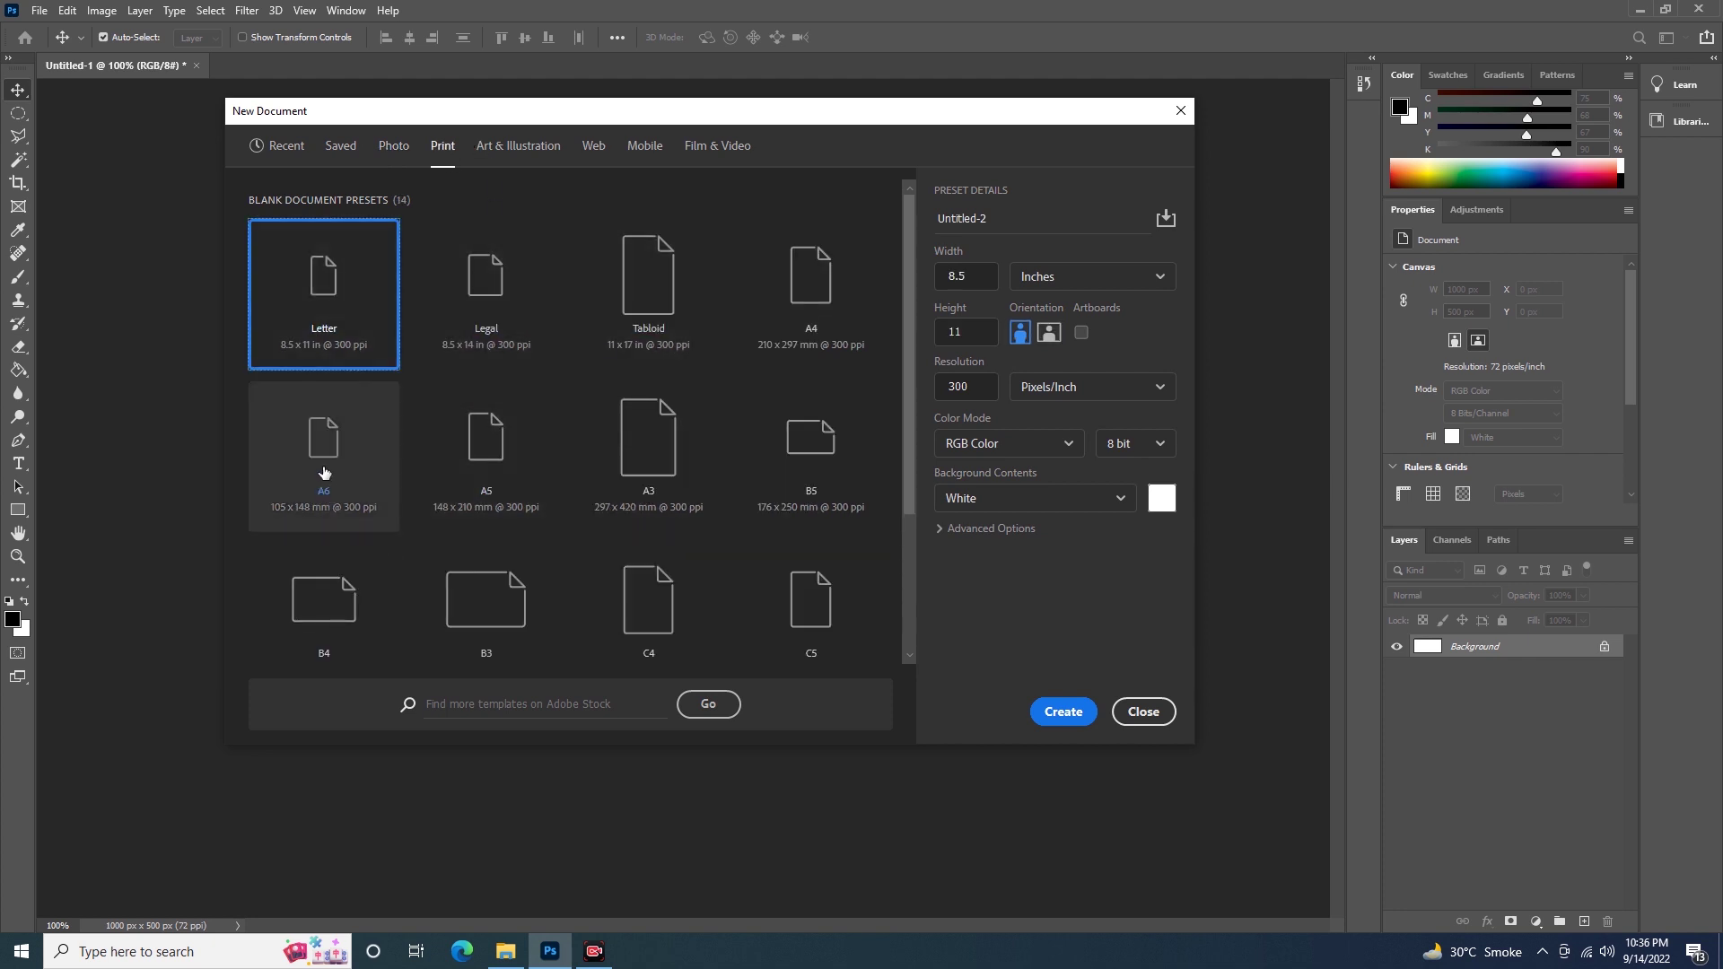
pyautogui.click(506, 151)
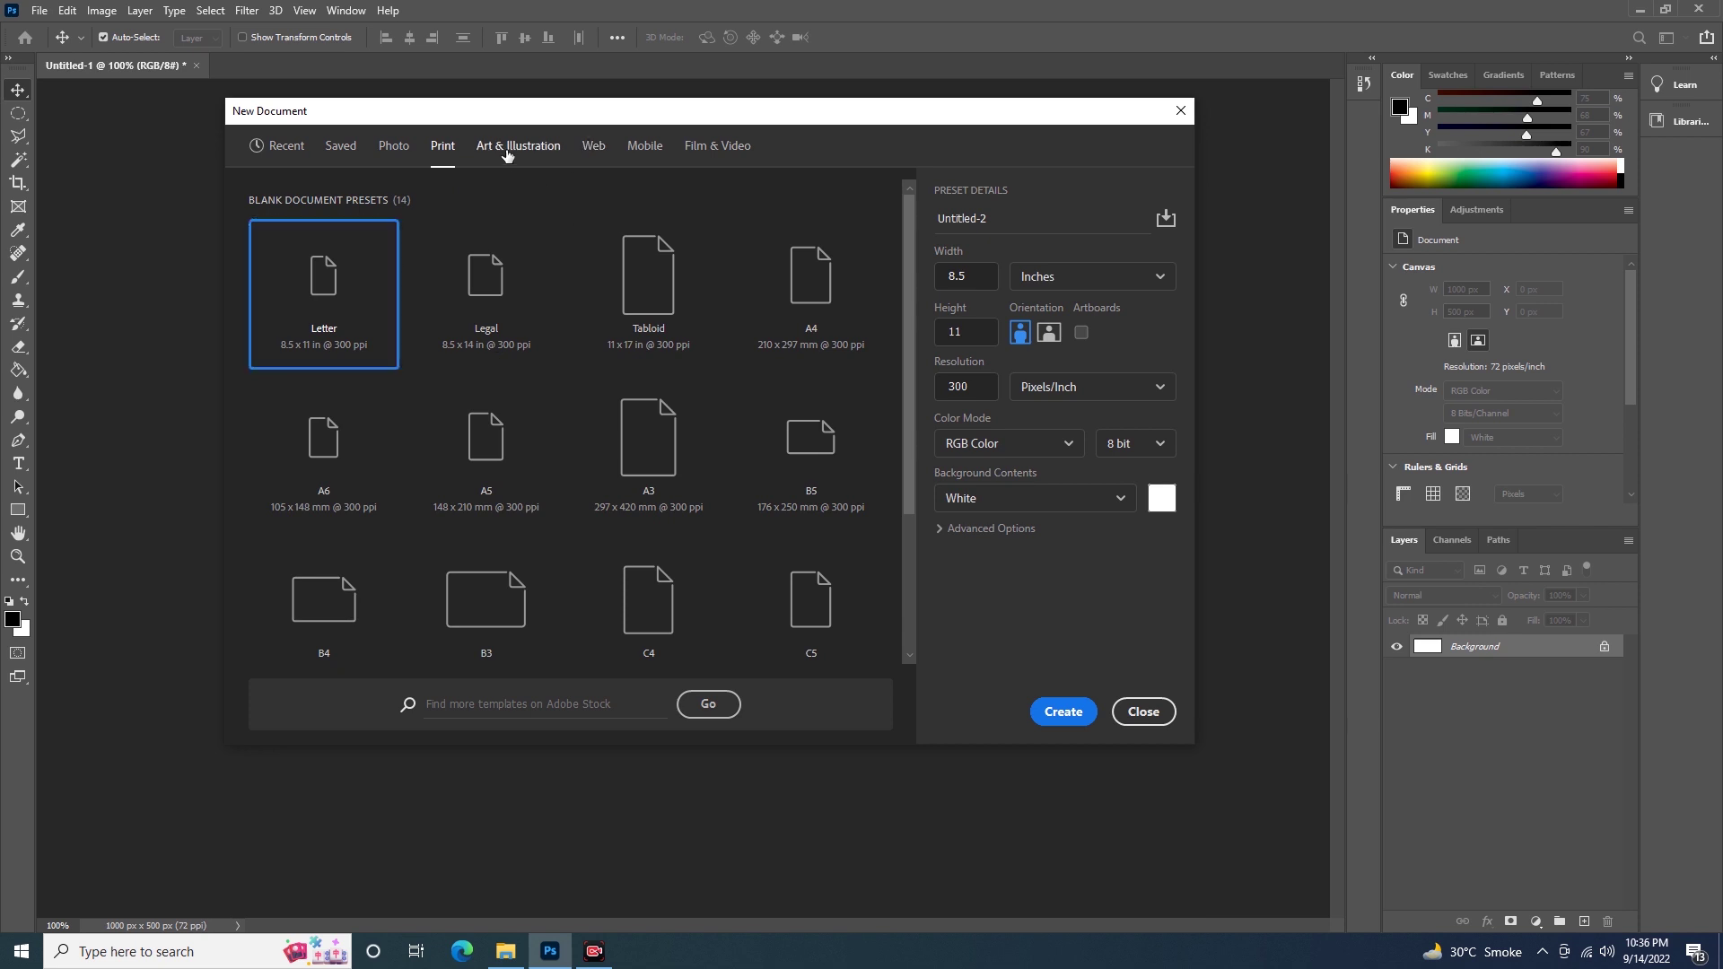
pyautogui.click(592, 150)
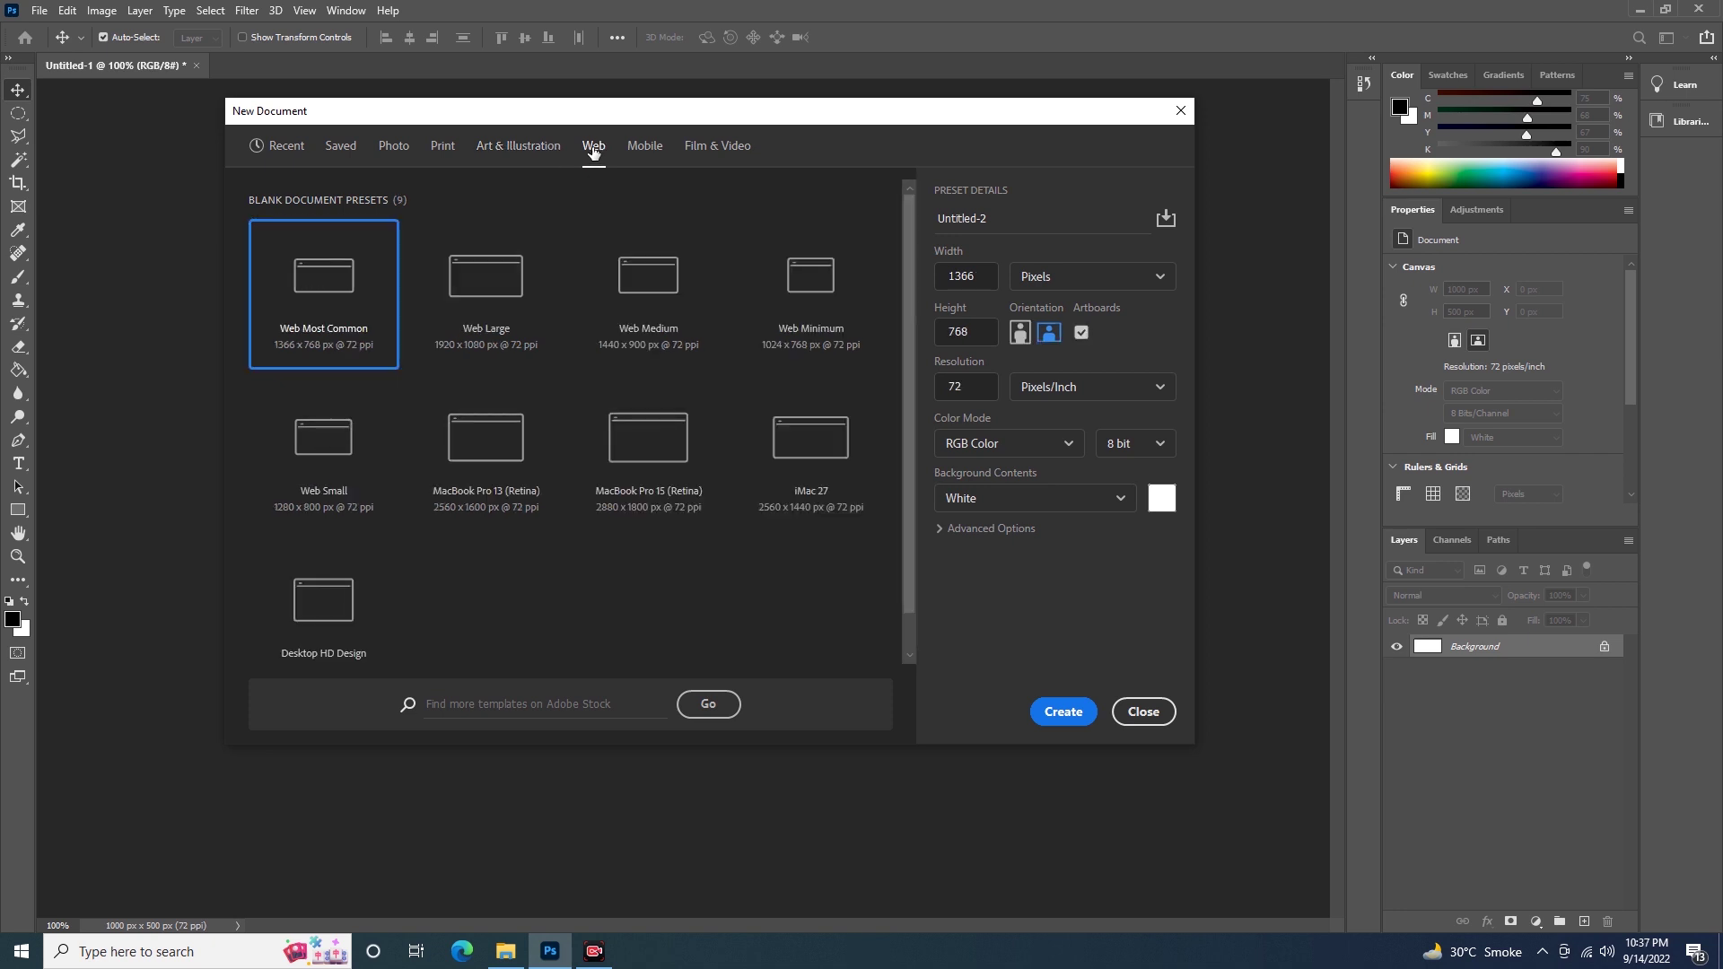
pyautogui.click(642, 151)
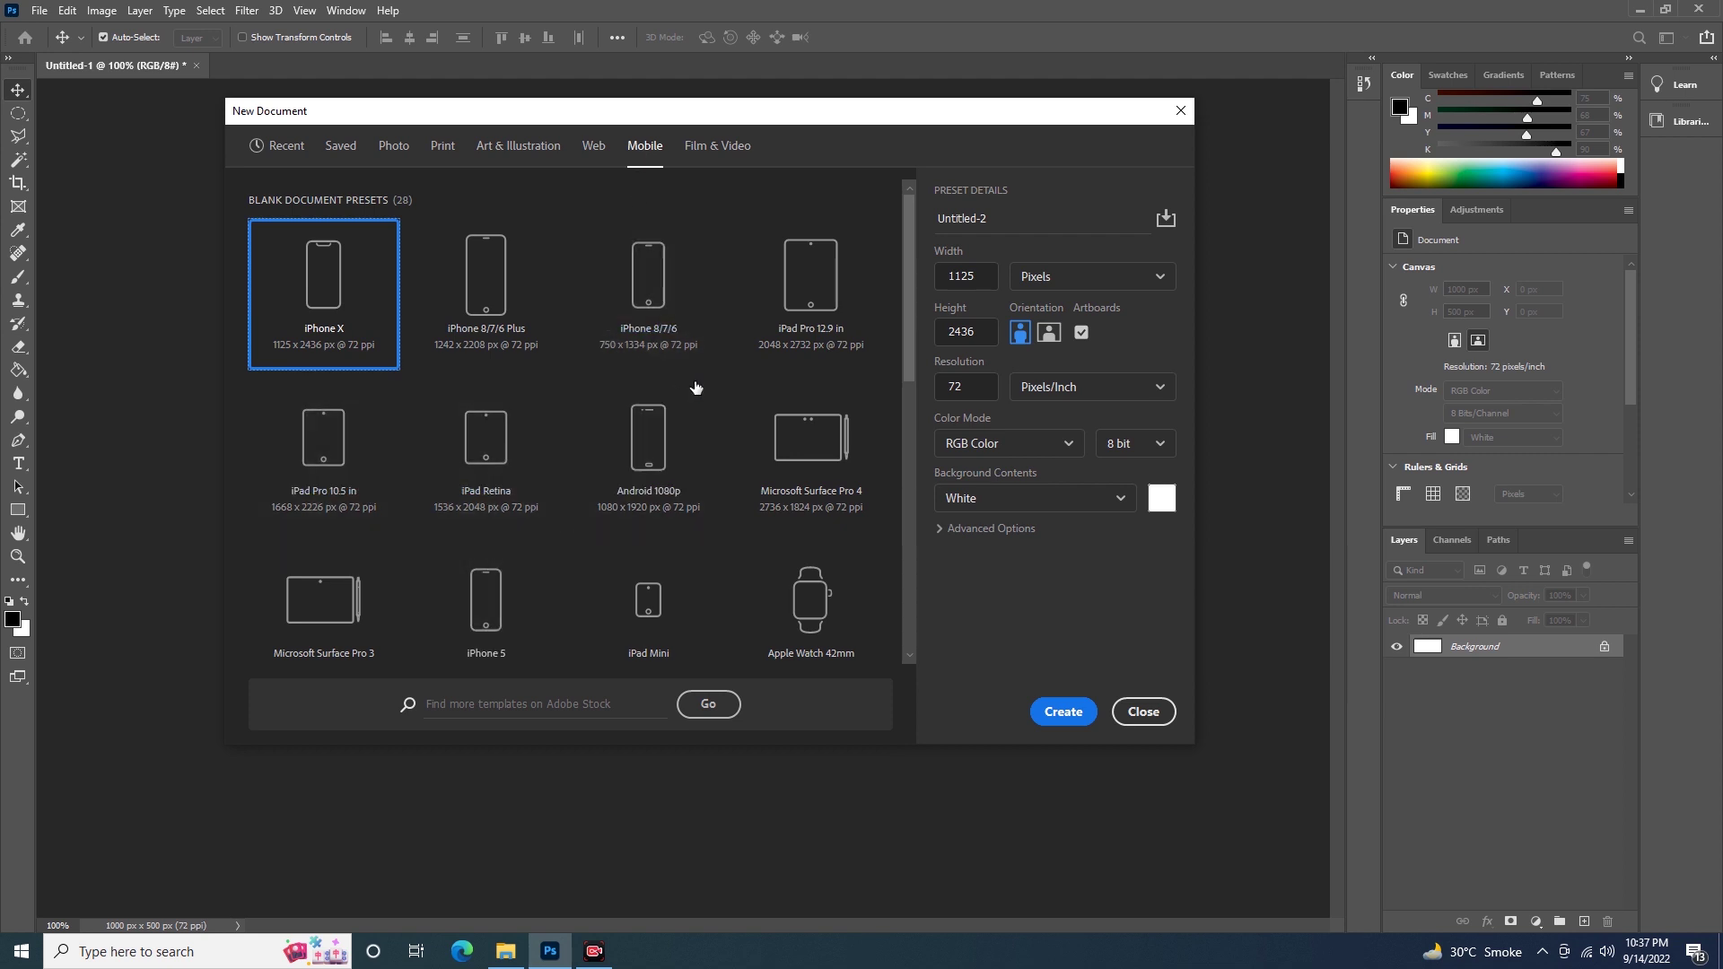
pyautogui.click(704, 149)
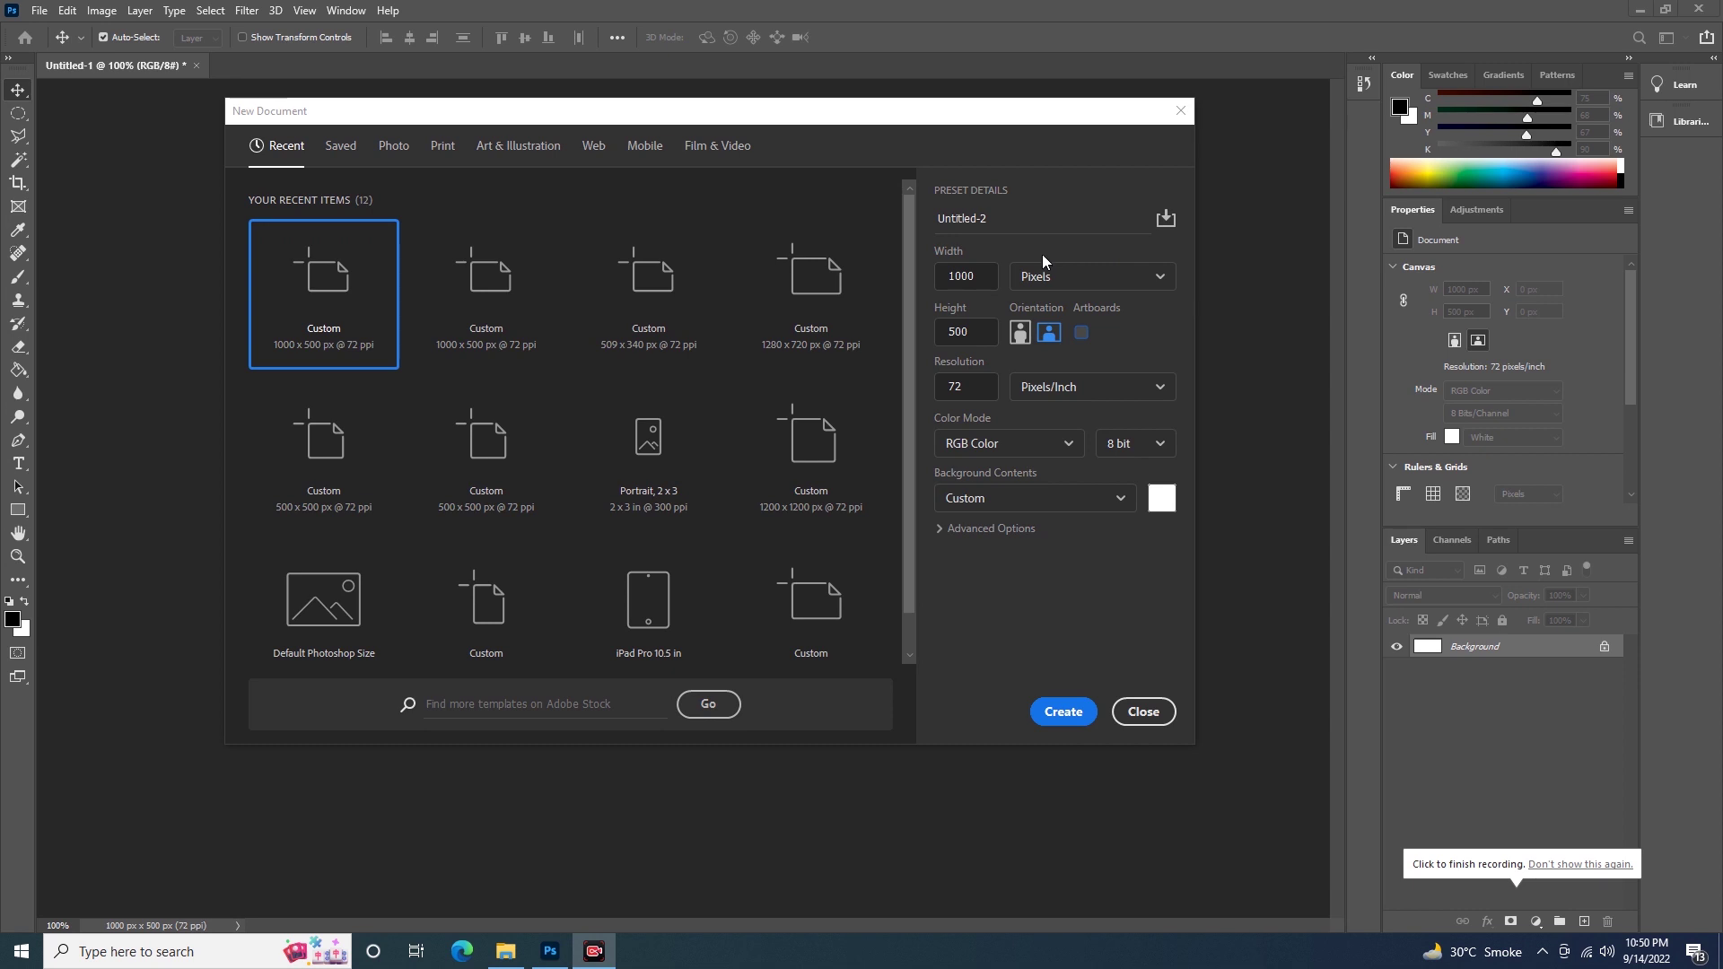
# Step: Keep Pixels as the width unit and switch to Portrait, giving 500 x 1000 px
pyautogui.click(1161, 278)
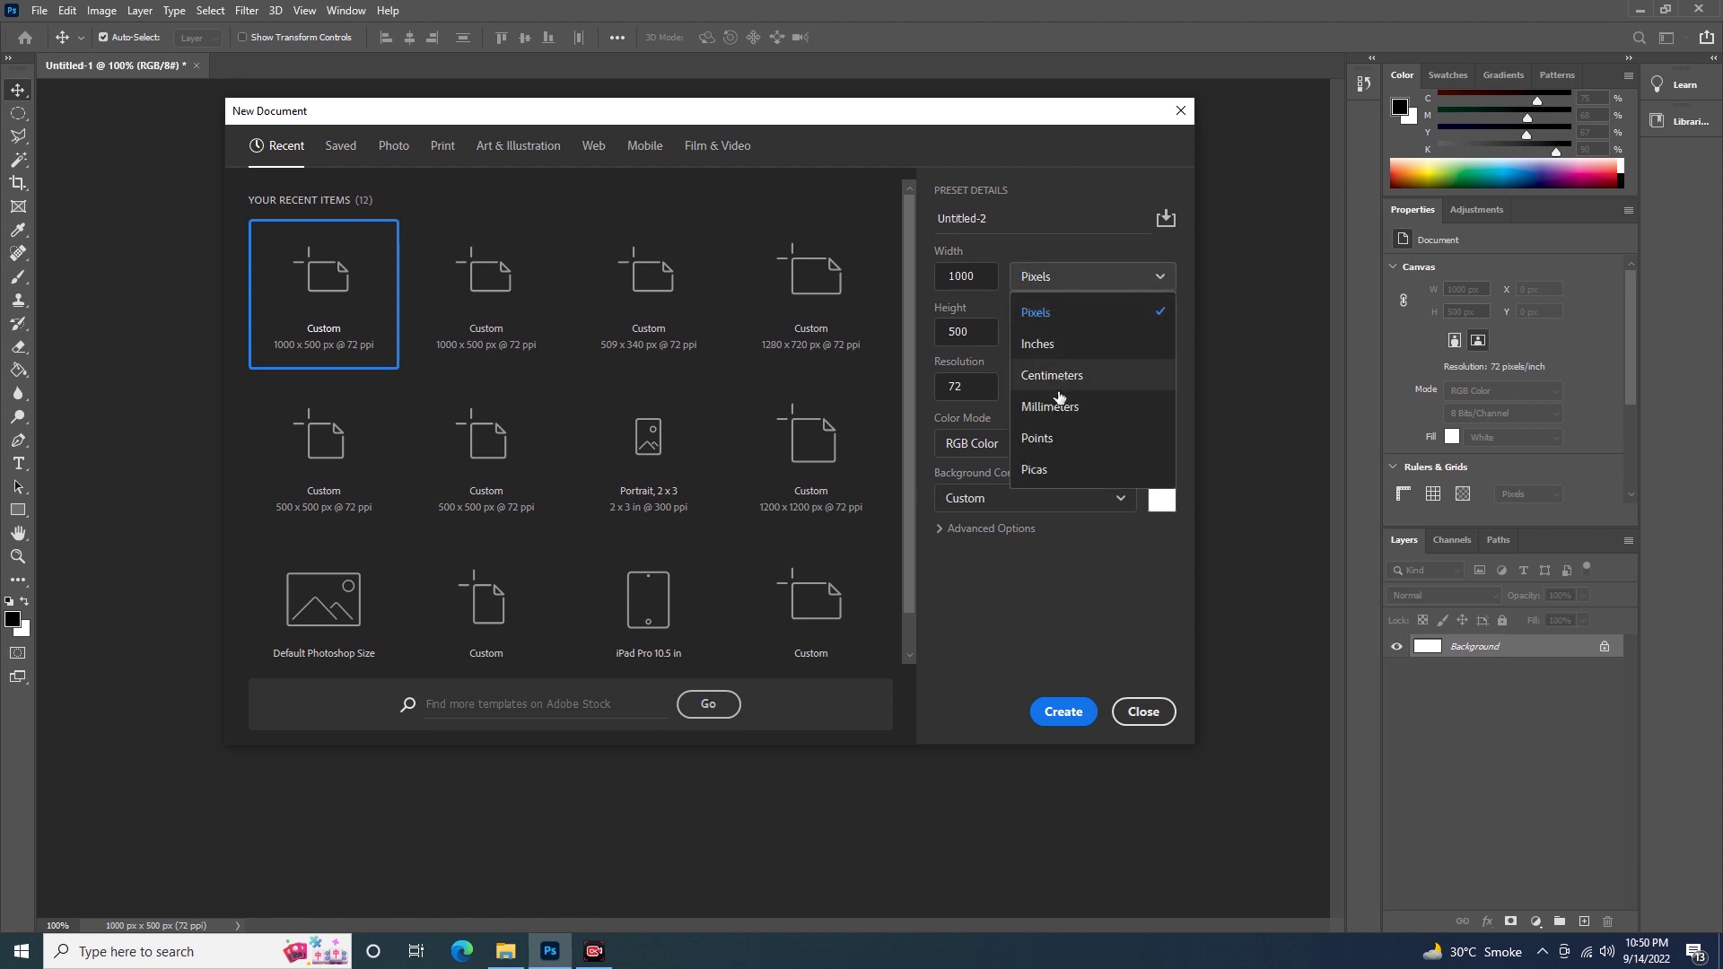
pyautogui.click(1060, 244)
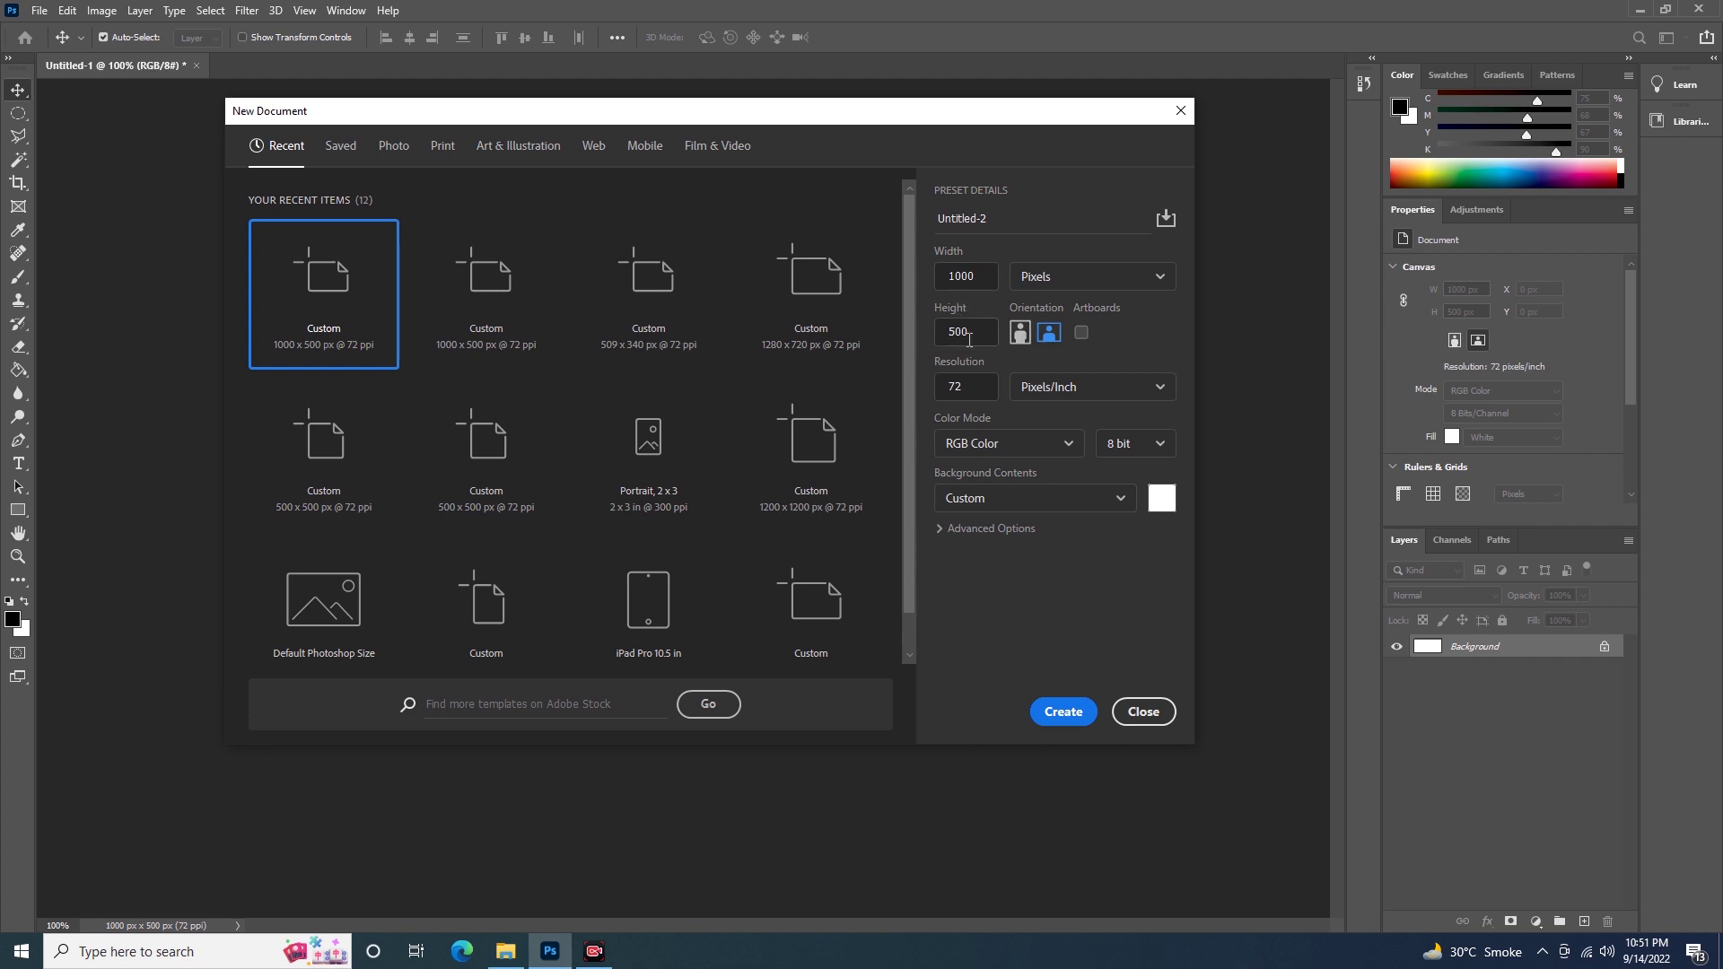
pyautogui.click(1020, 336)
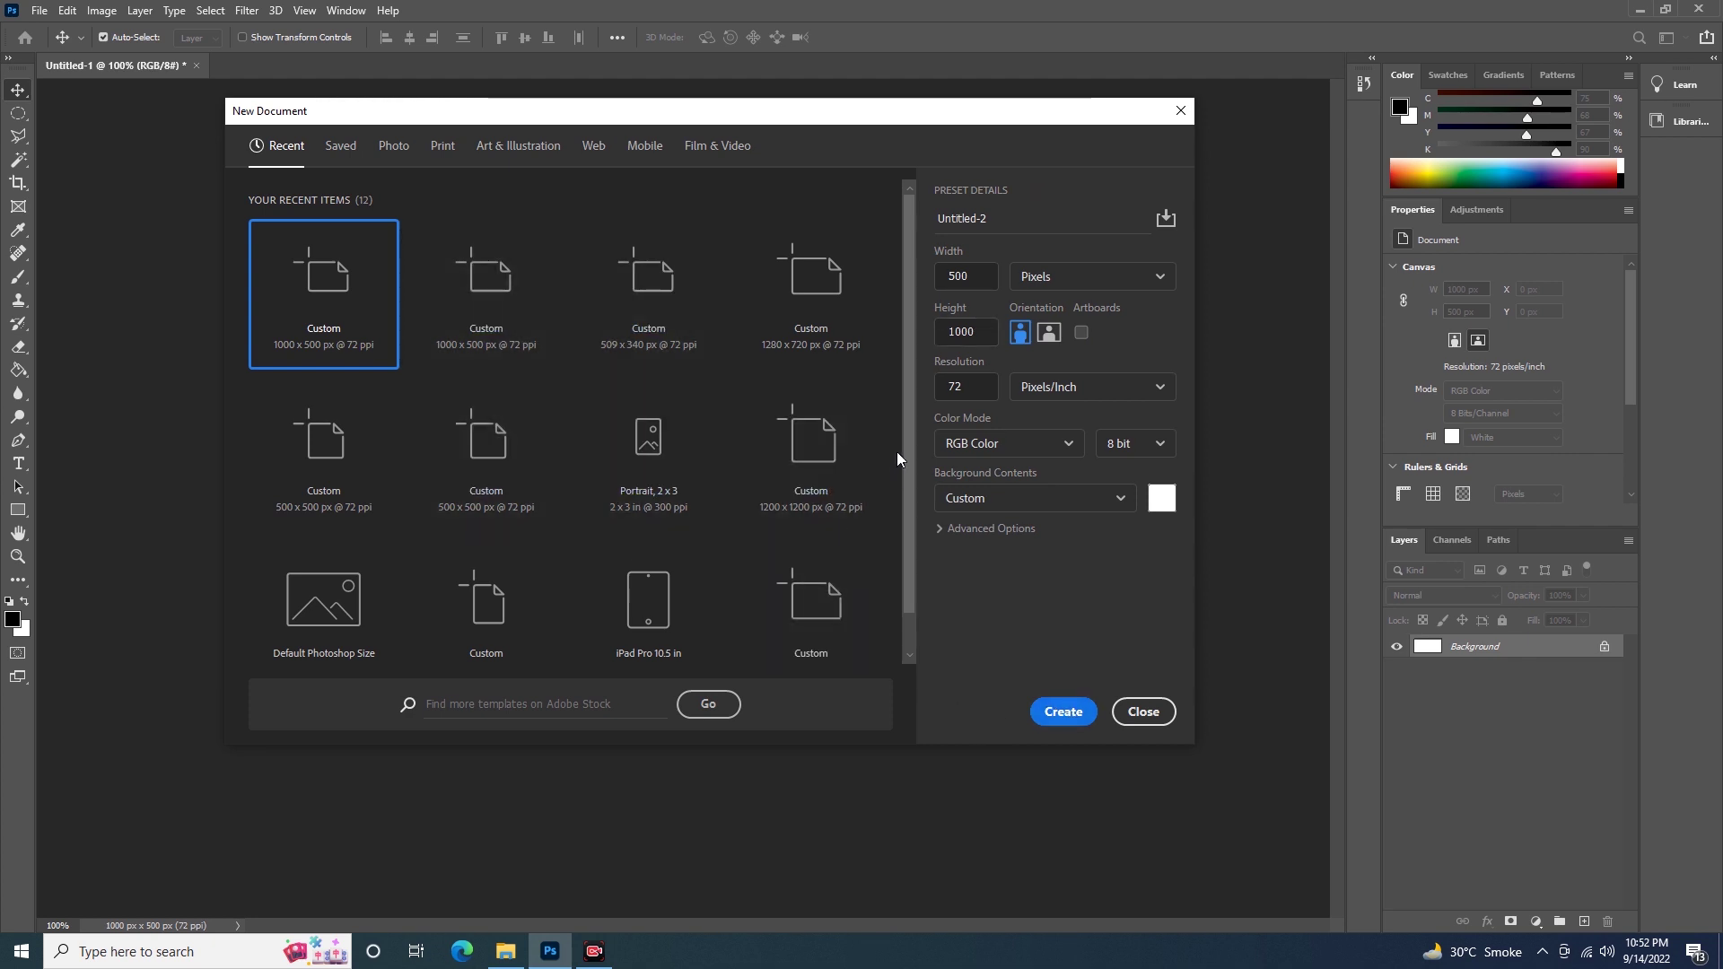
# Step: Change the width and height to 100 px each for a 100 x 100 px document
pyautogui.click(978, 275)
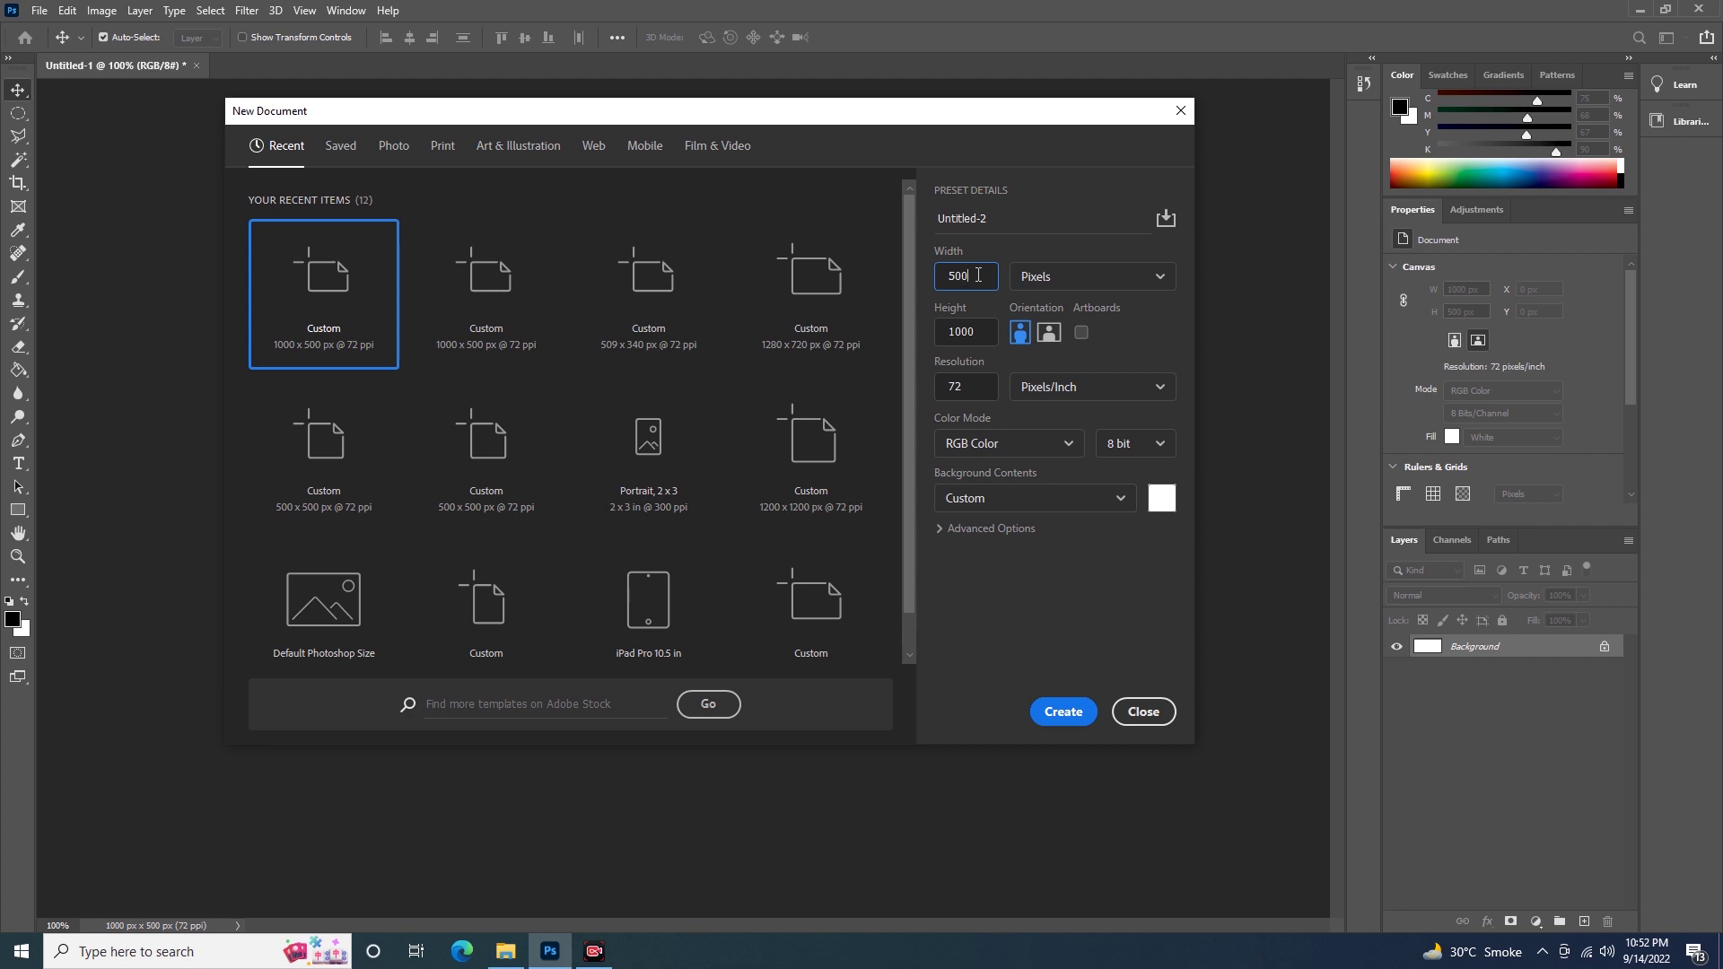
pyautogui.press('BackSpace')
pyautogui.press('BackSpace')
pyautogui.press('BackSpace')
pyautogui.write('100')
pyautogui.click(983, 332)
pyautogui.press('BackSpace')
pyautogui.press('BackSpace')
pyautogui.press('BackSpace')
pyautogui.write('00')
pyautogui.press('BackSpace')
pyautogui.press('BackSpace')
pyautogui.write('100')
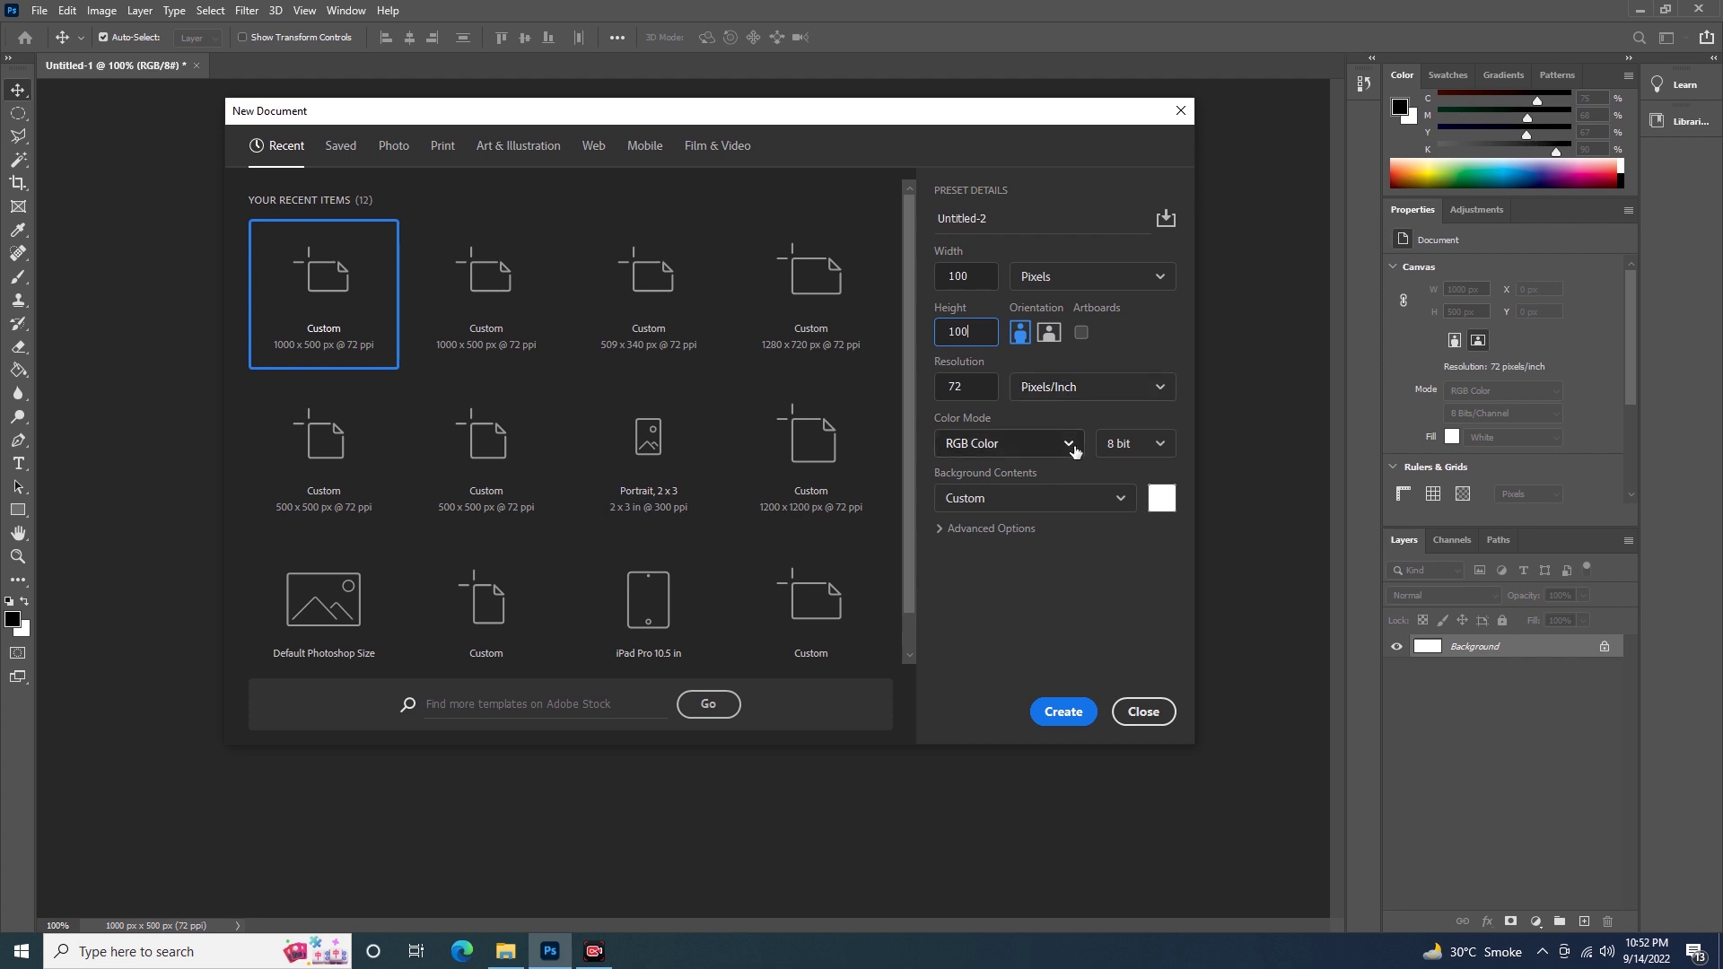
pyautogui.click(1070, 446)
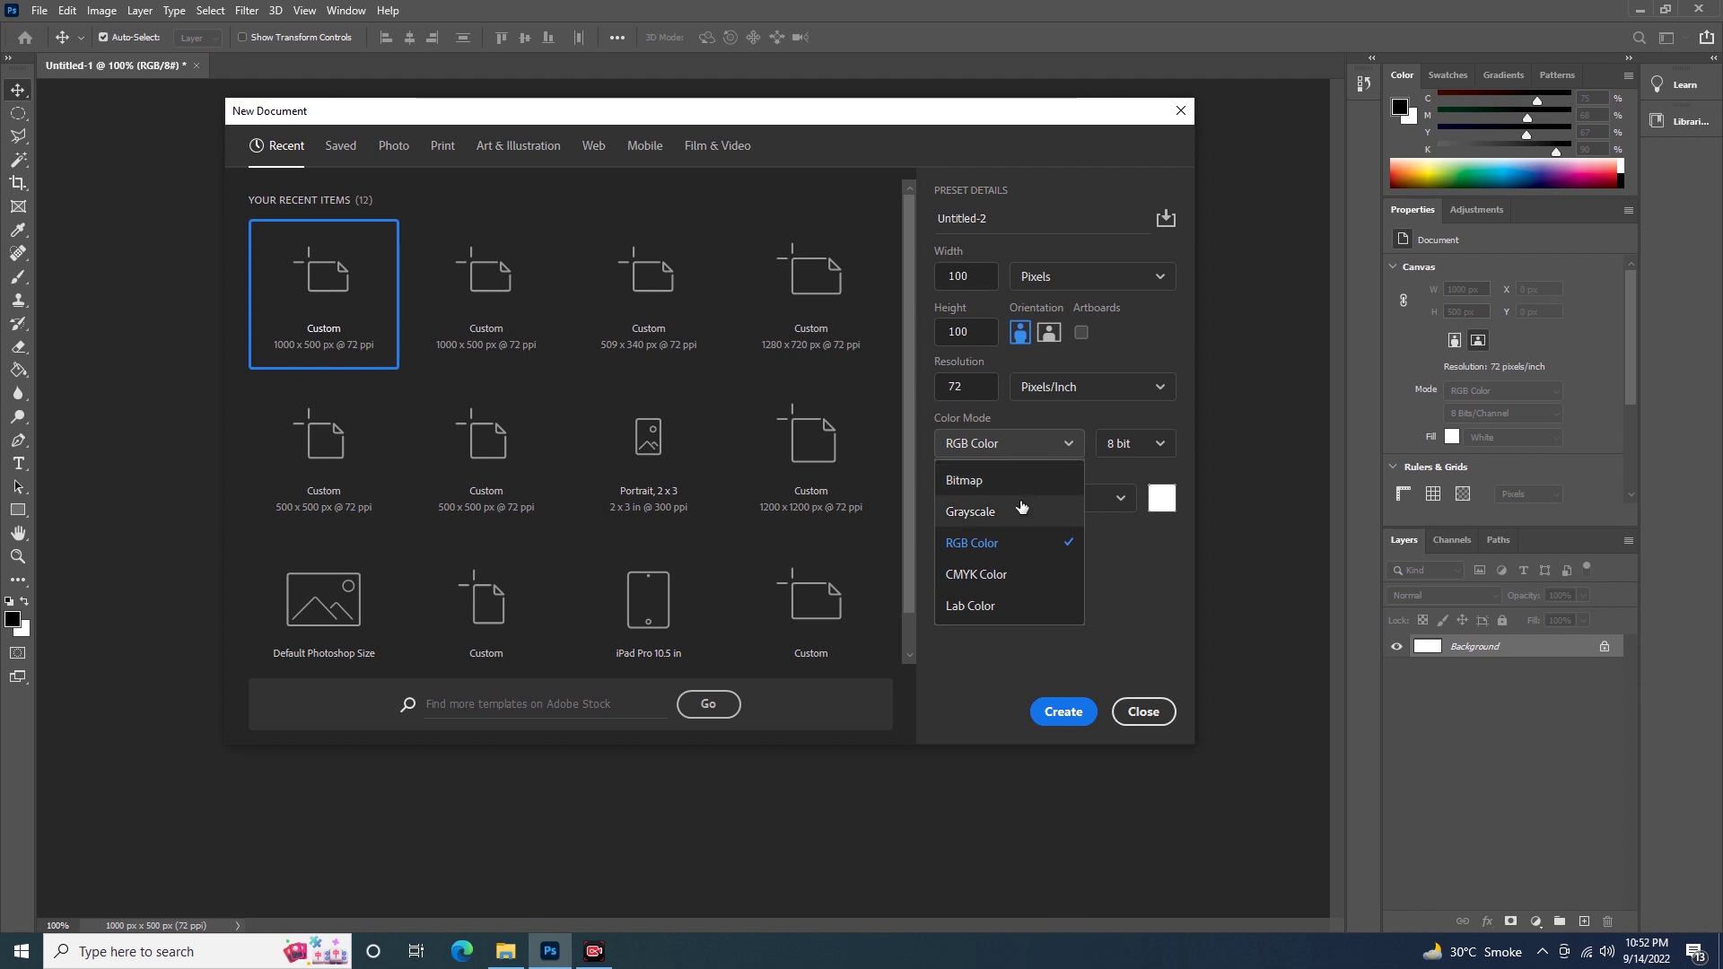
pyautogui.click(1065, 447)
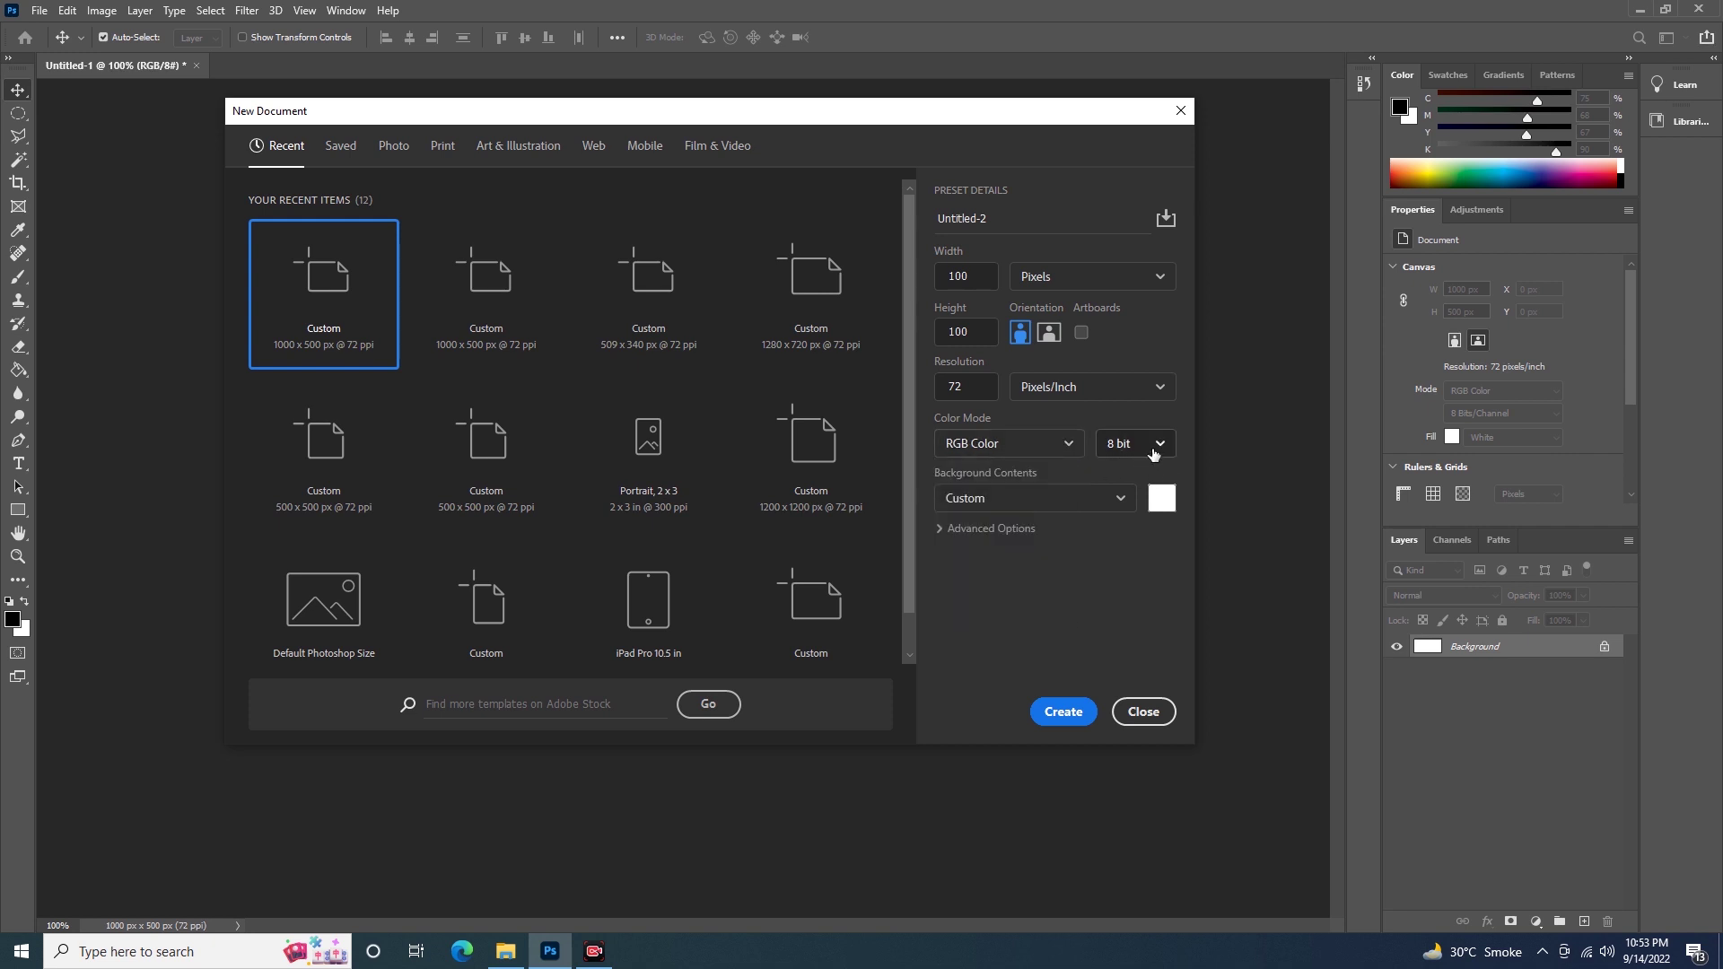
pyautogui.click(1157, 448)
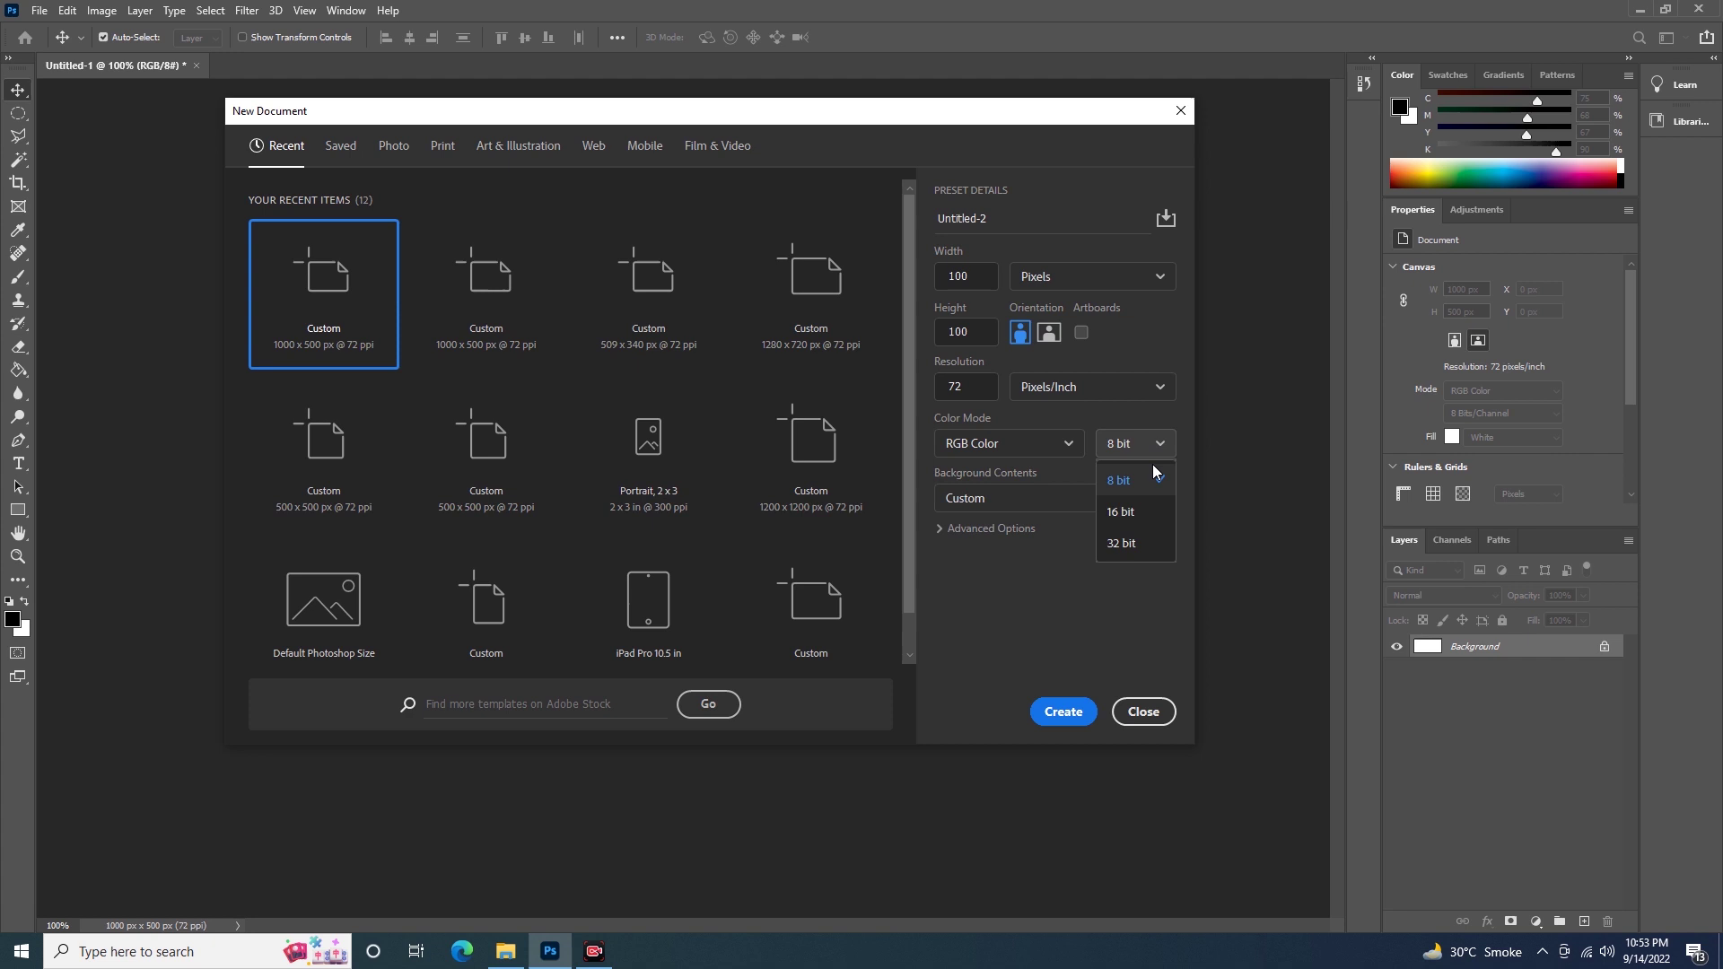
pyautogui.click(1162, 448)
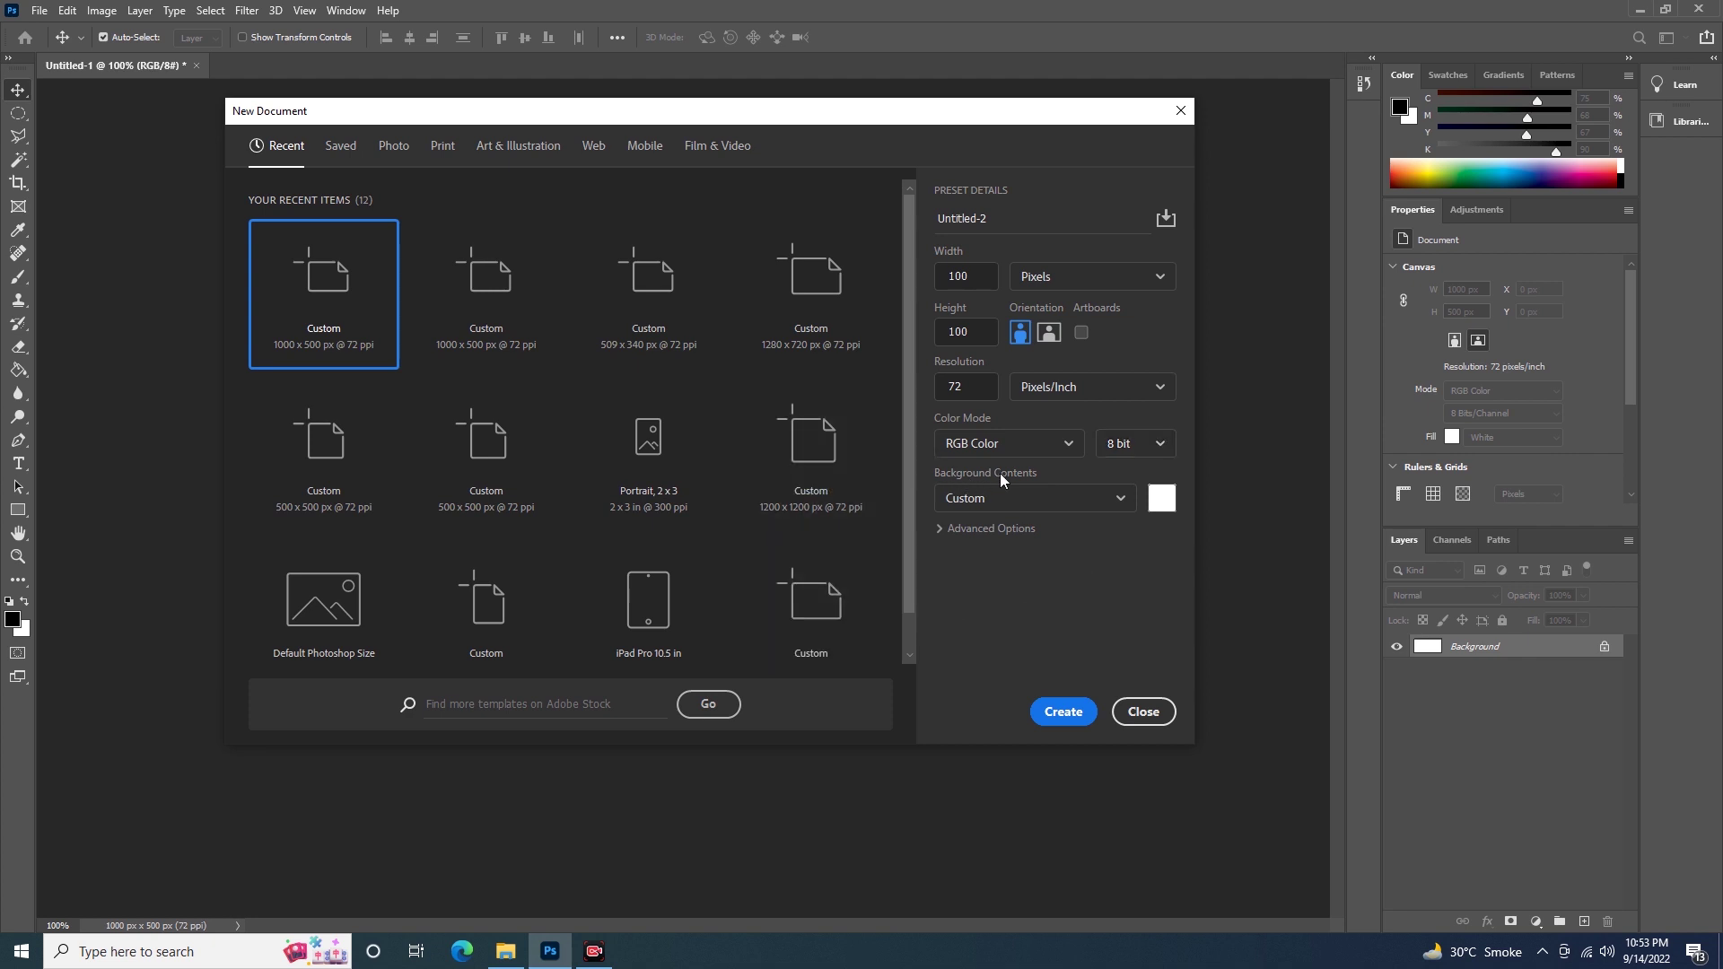
pyautogui.click(1122, 501)
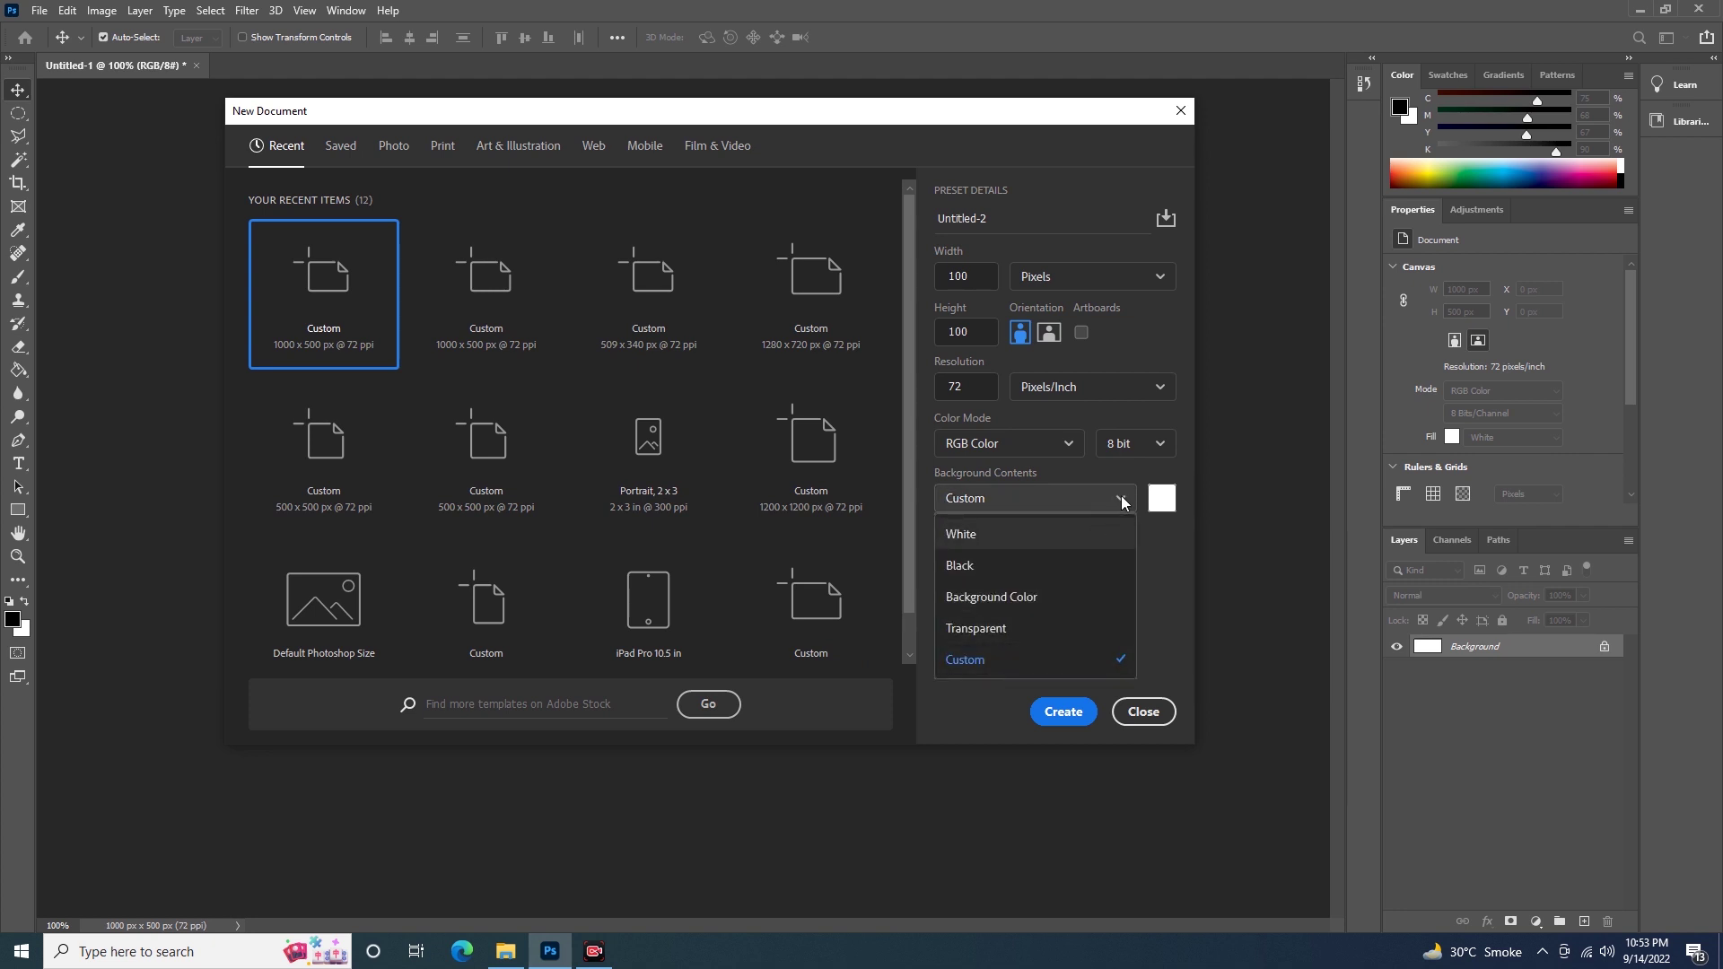
pyautogui.click(1172, 547)
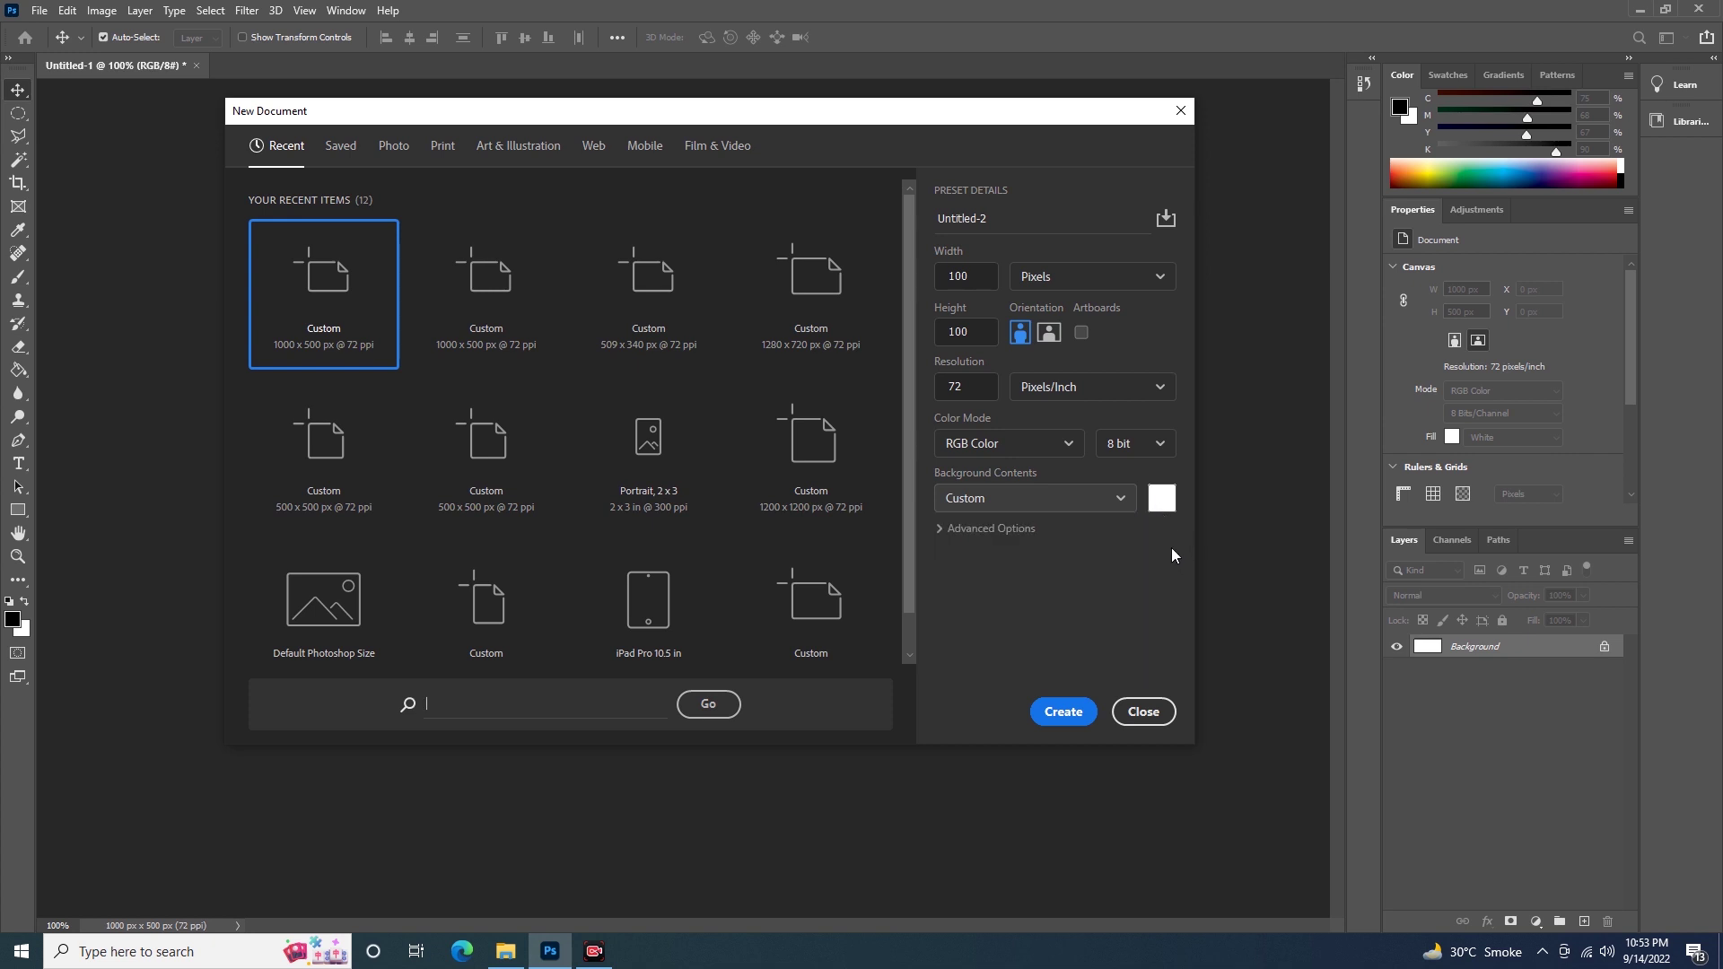
pyautogui.click(942, 531)
pyautogui.click(941, 532)
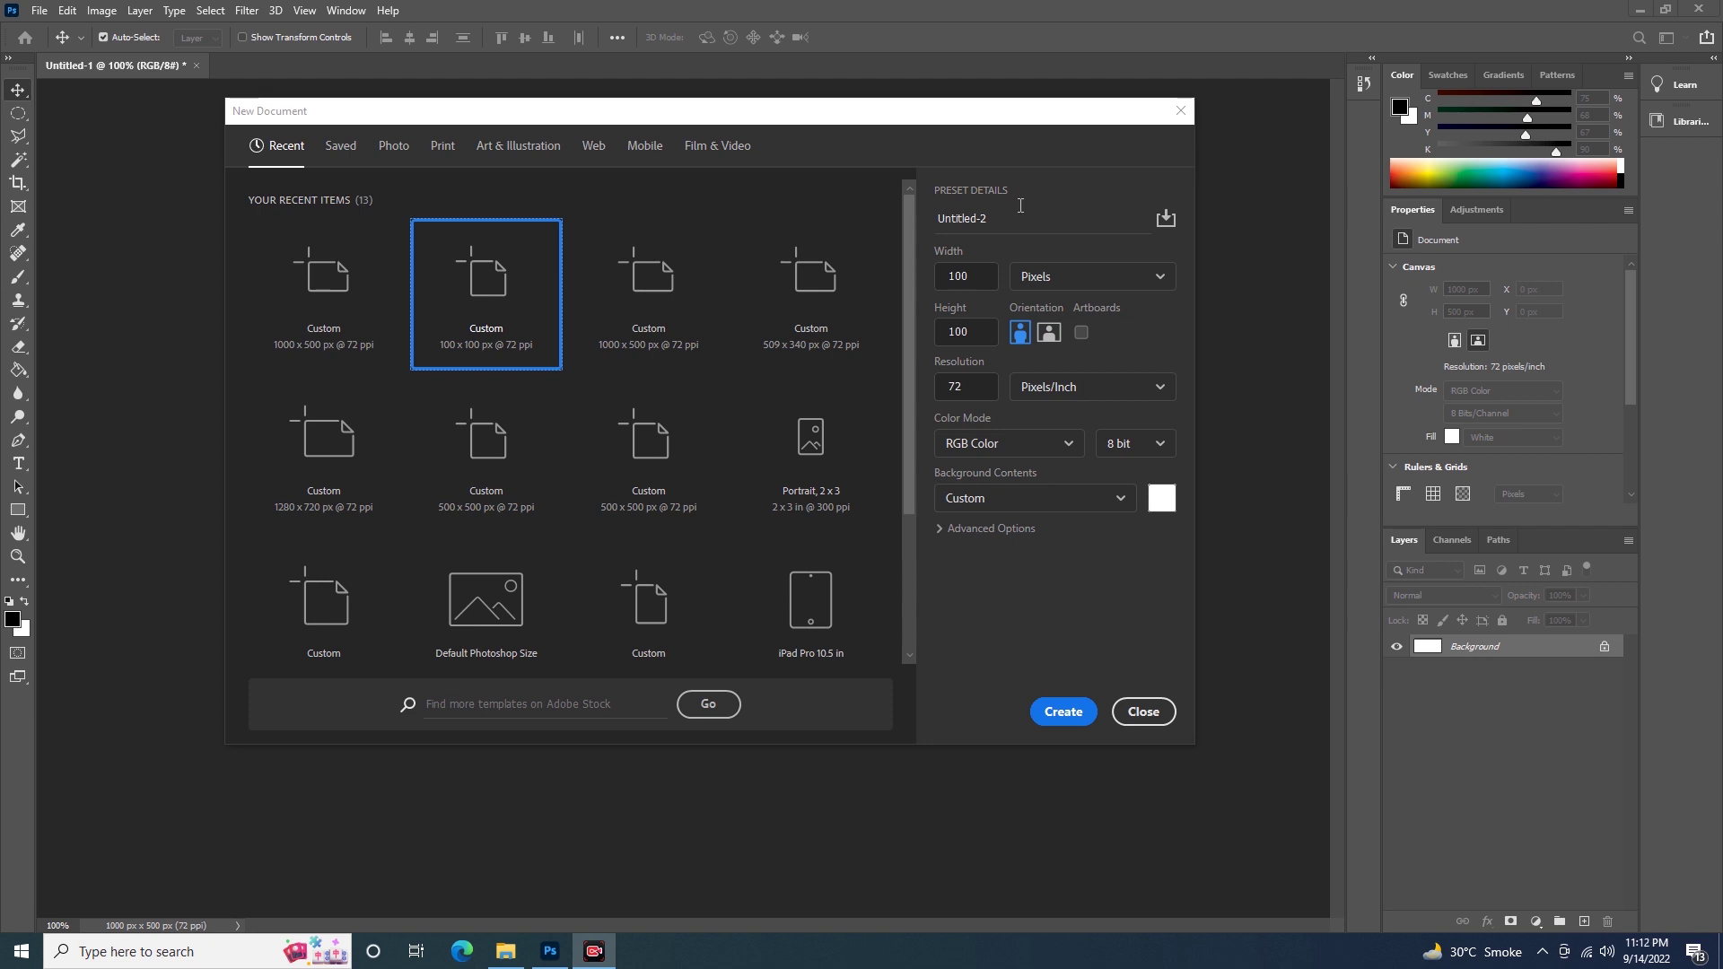
# Step: Save the 100 x 100 px settings as a document preset named RM
pyautogui.click(1165, 221)
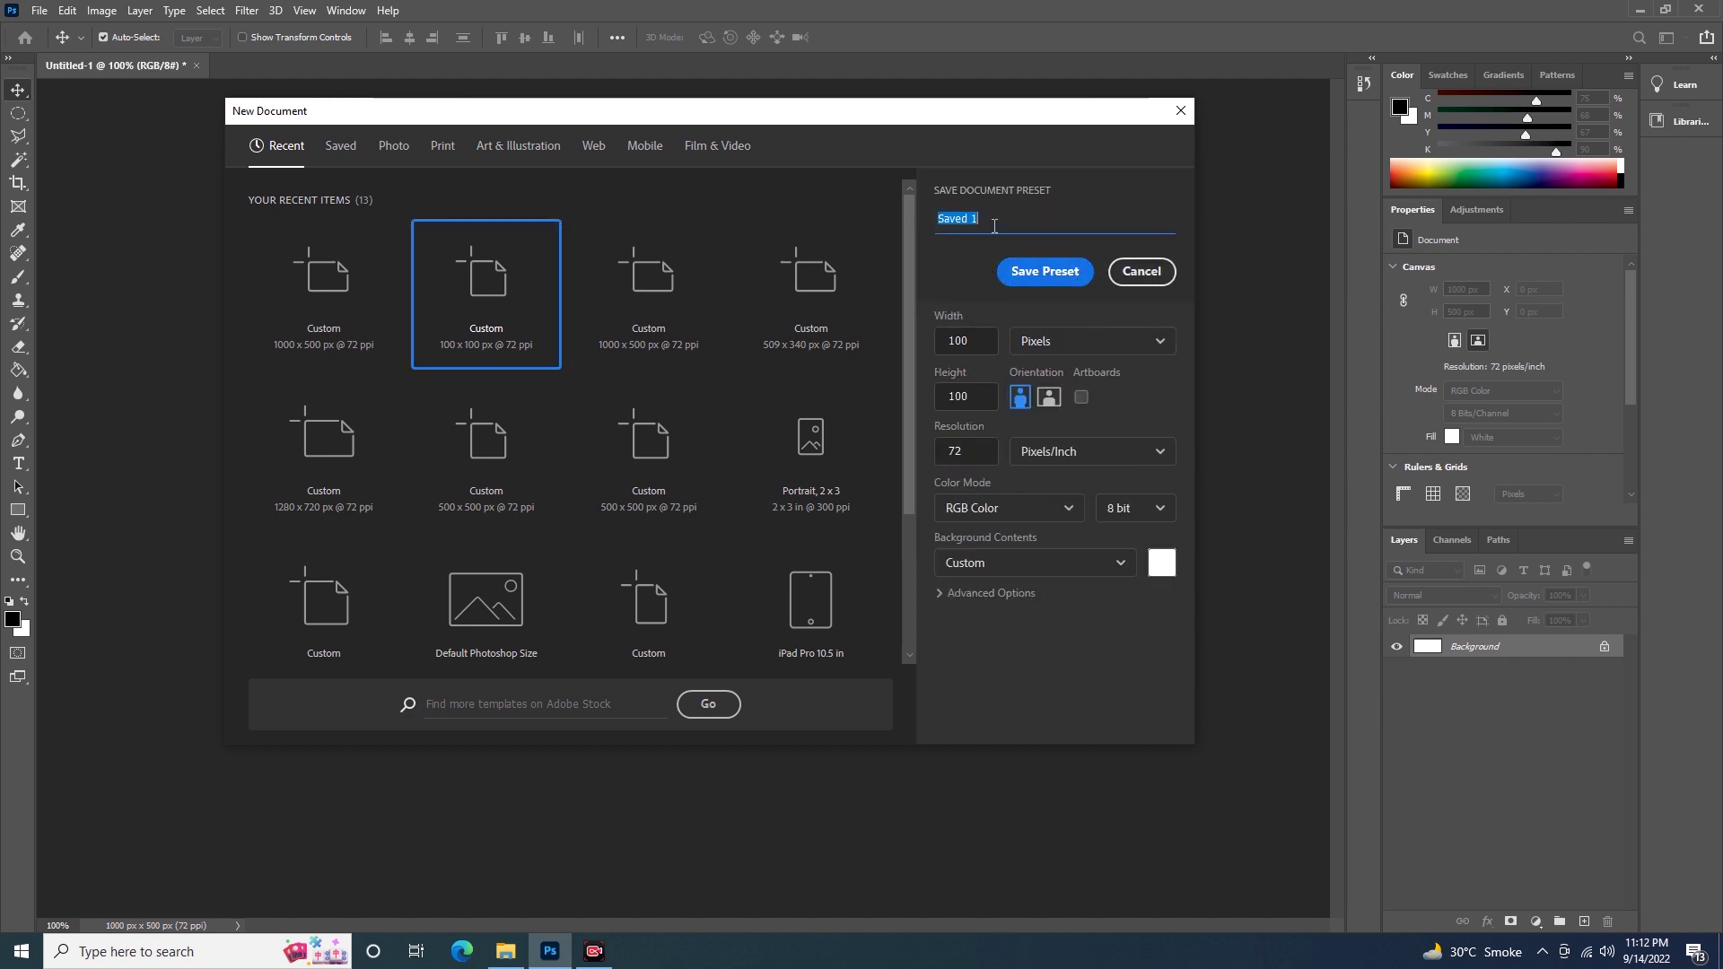
pyautogui.press('BackSpace')
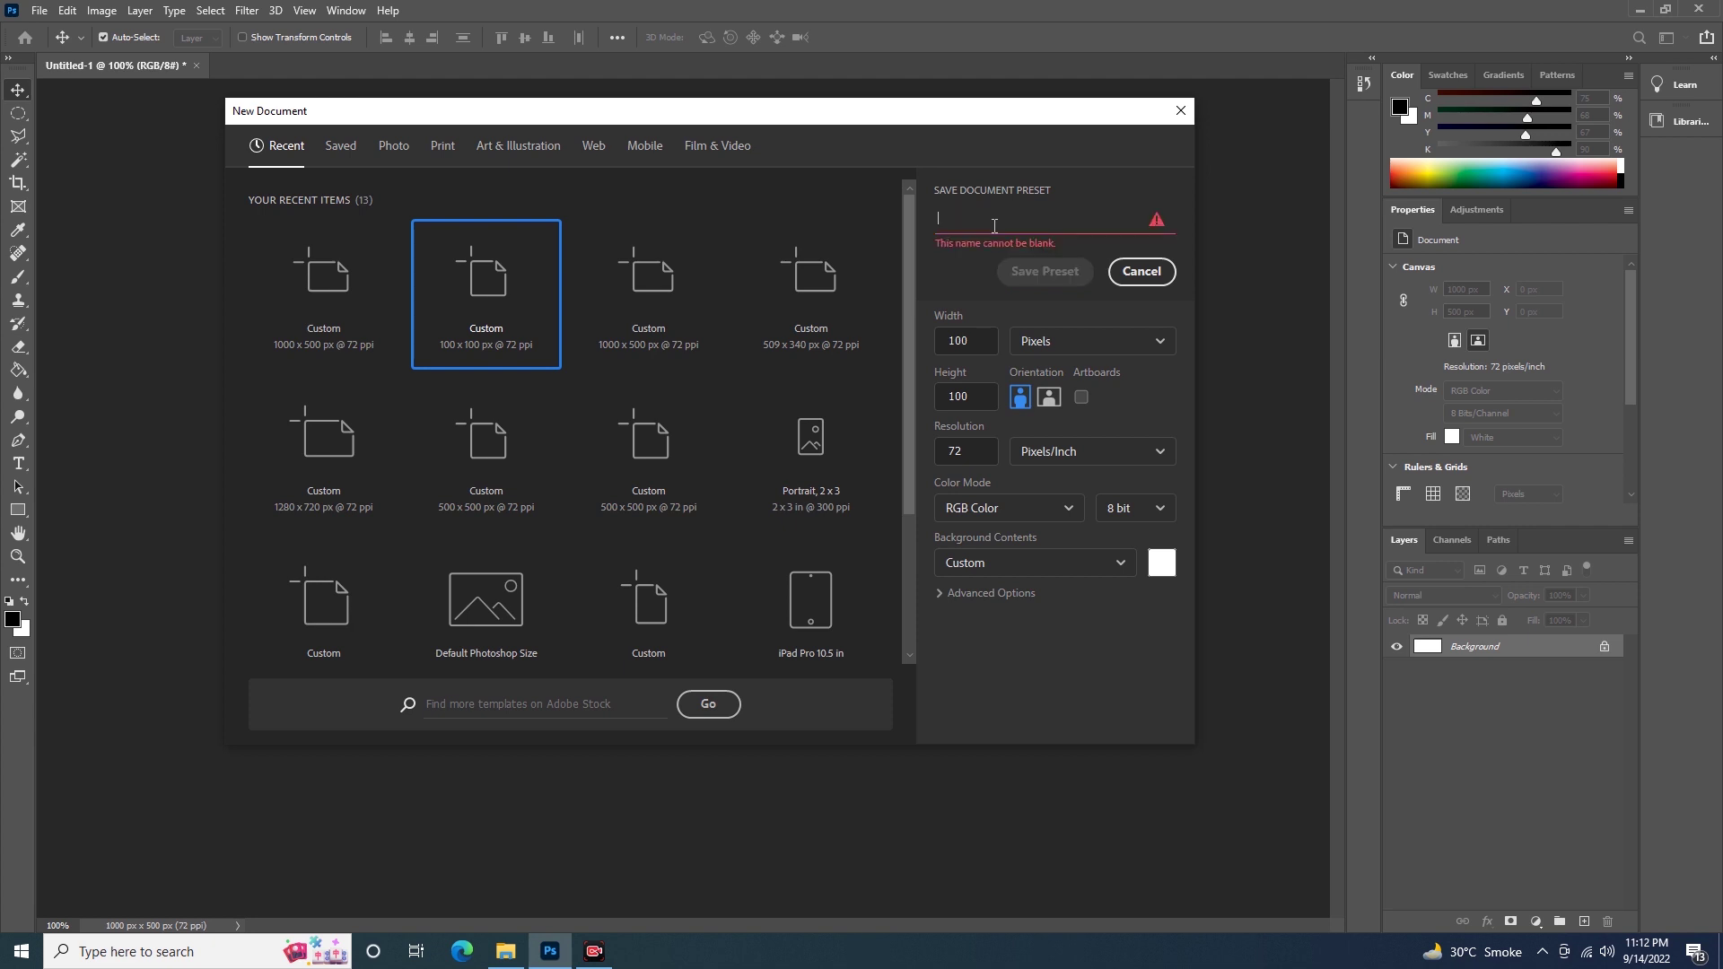
pyautogui.write('RM')
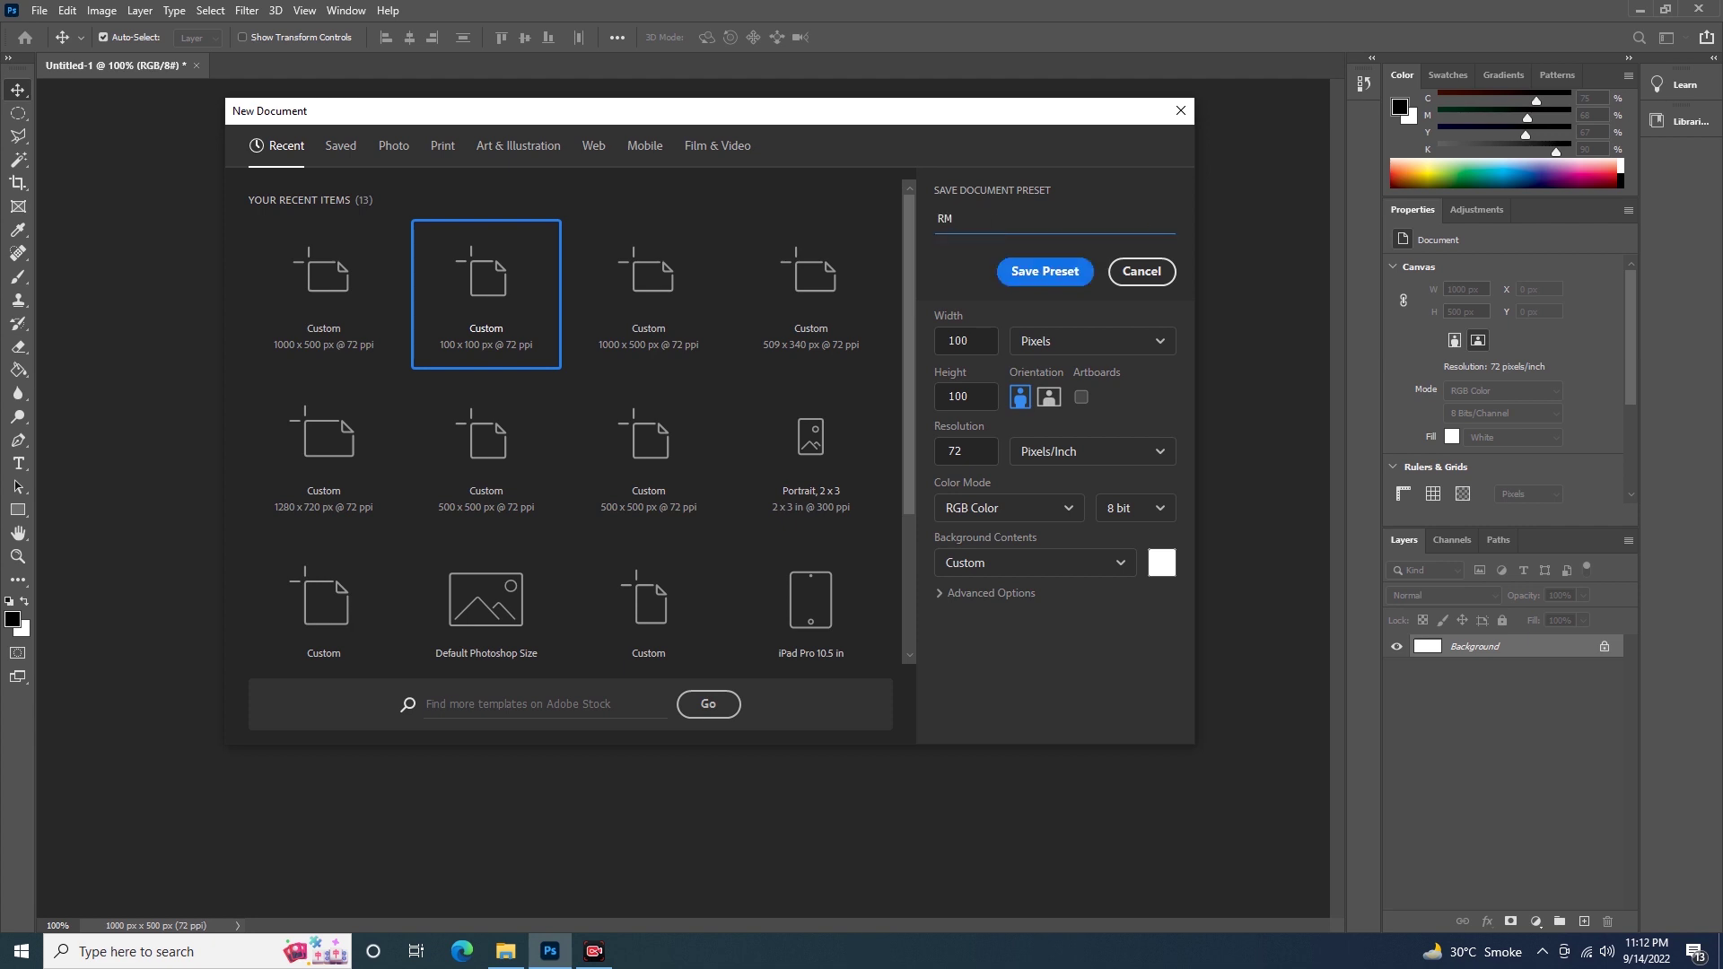
pyautogui.click(1034, 273)
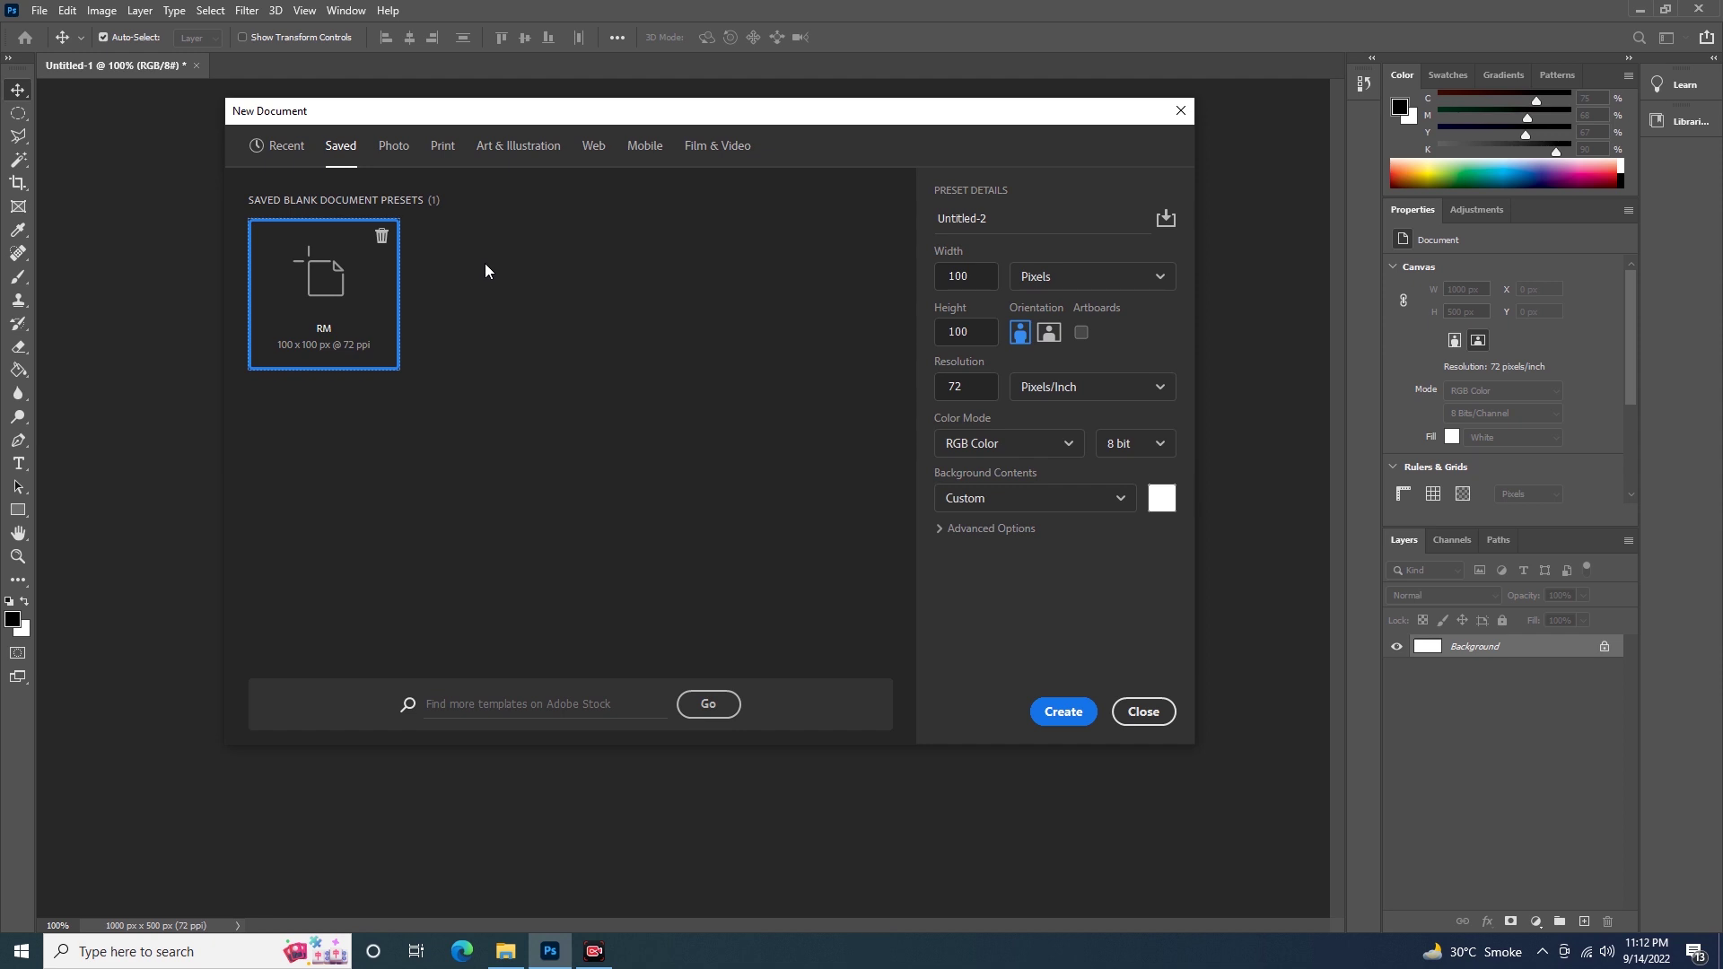
# Step: Delete the RM preset, return to Recent, and create the 1000 x 500 px document
pyautogui.click(384, 235)
pyautogui.click(258, 153)
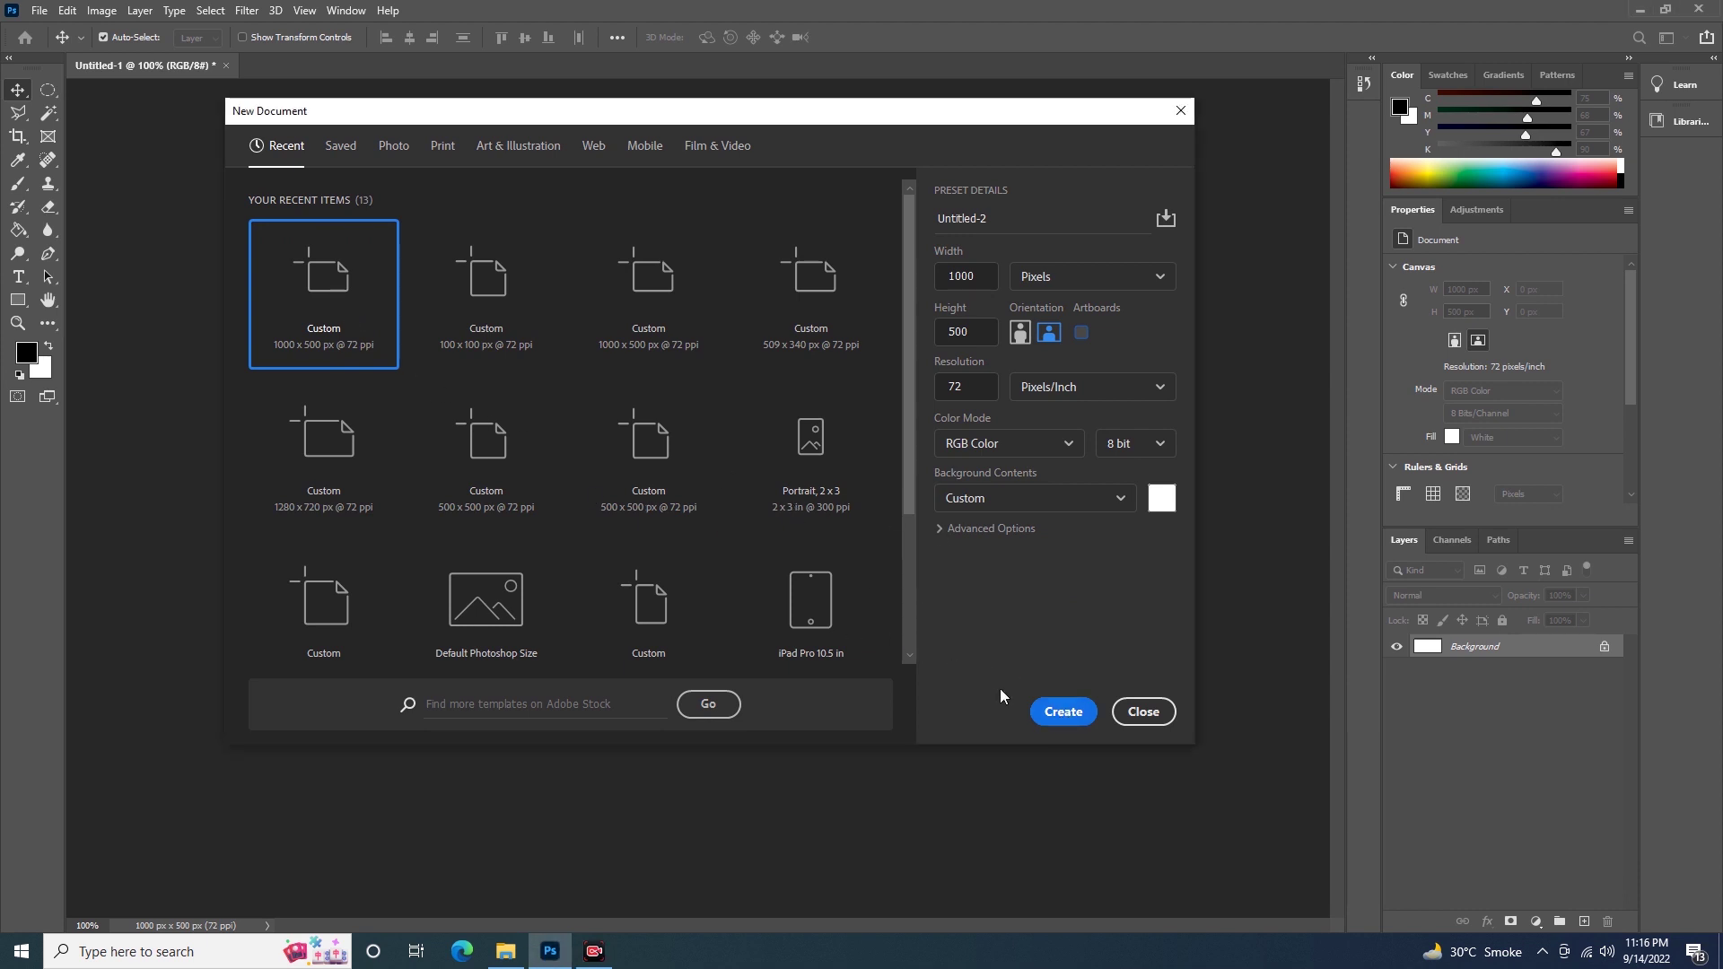
pyautogui.click(1065, 713)
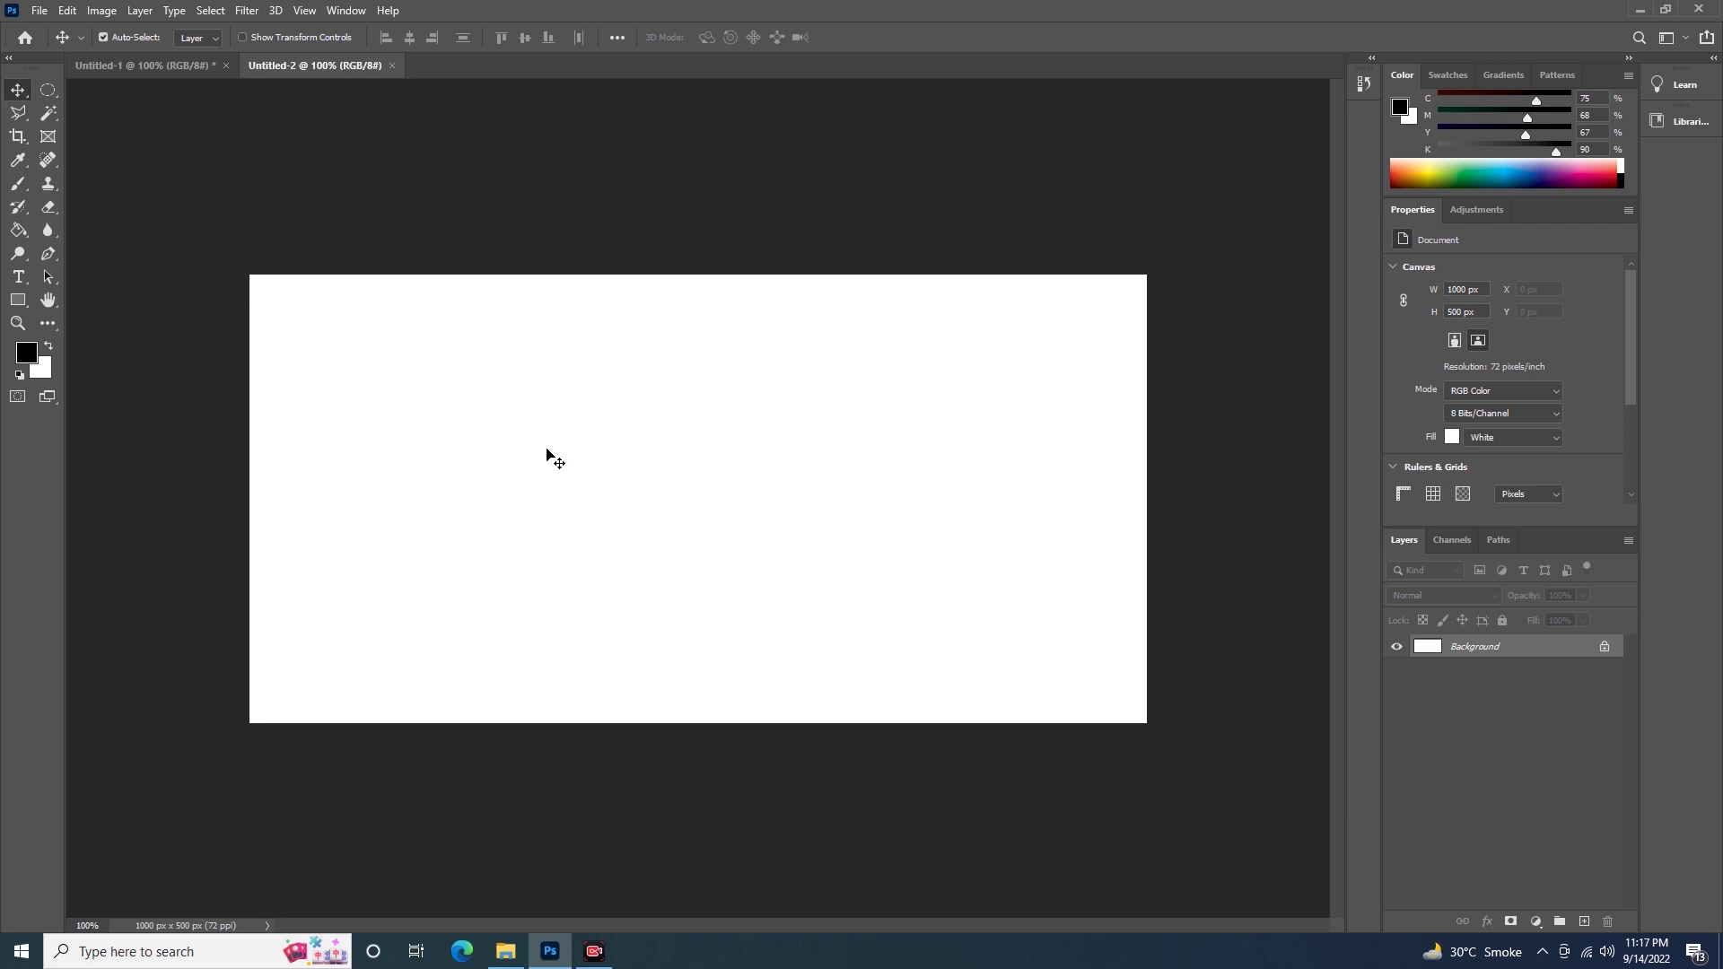
pyautogui.click(222, 65)
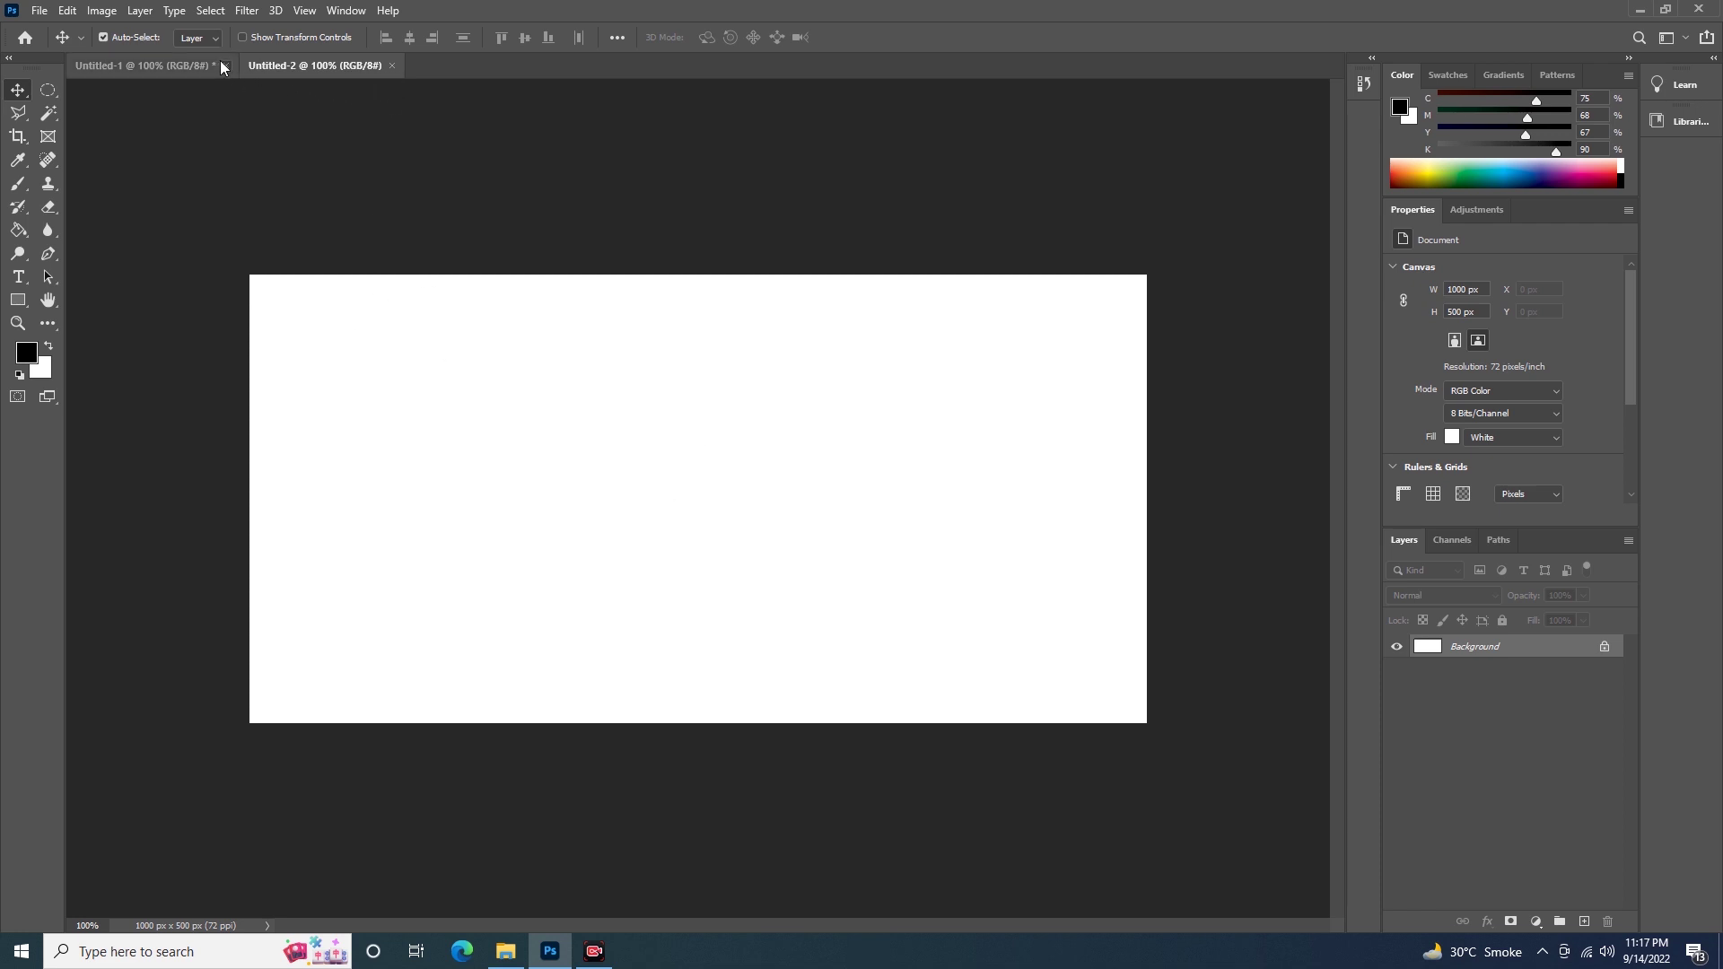
pyautogui.click(872, 353)
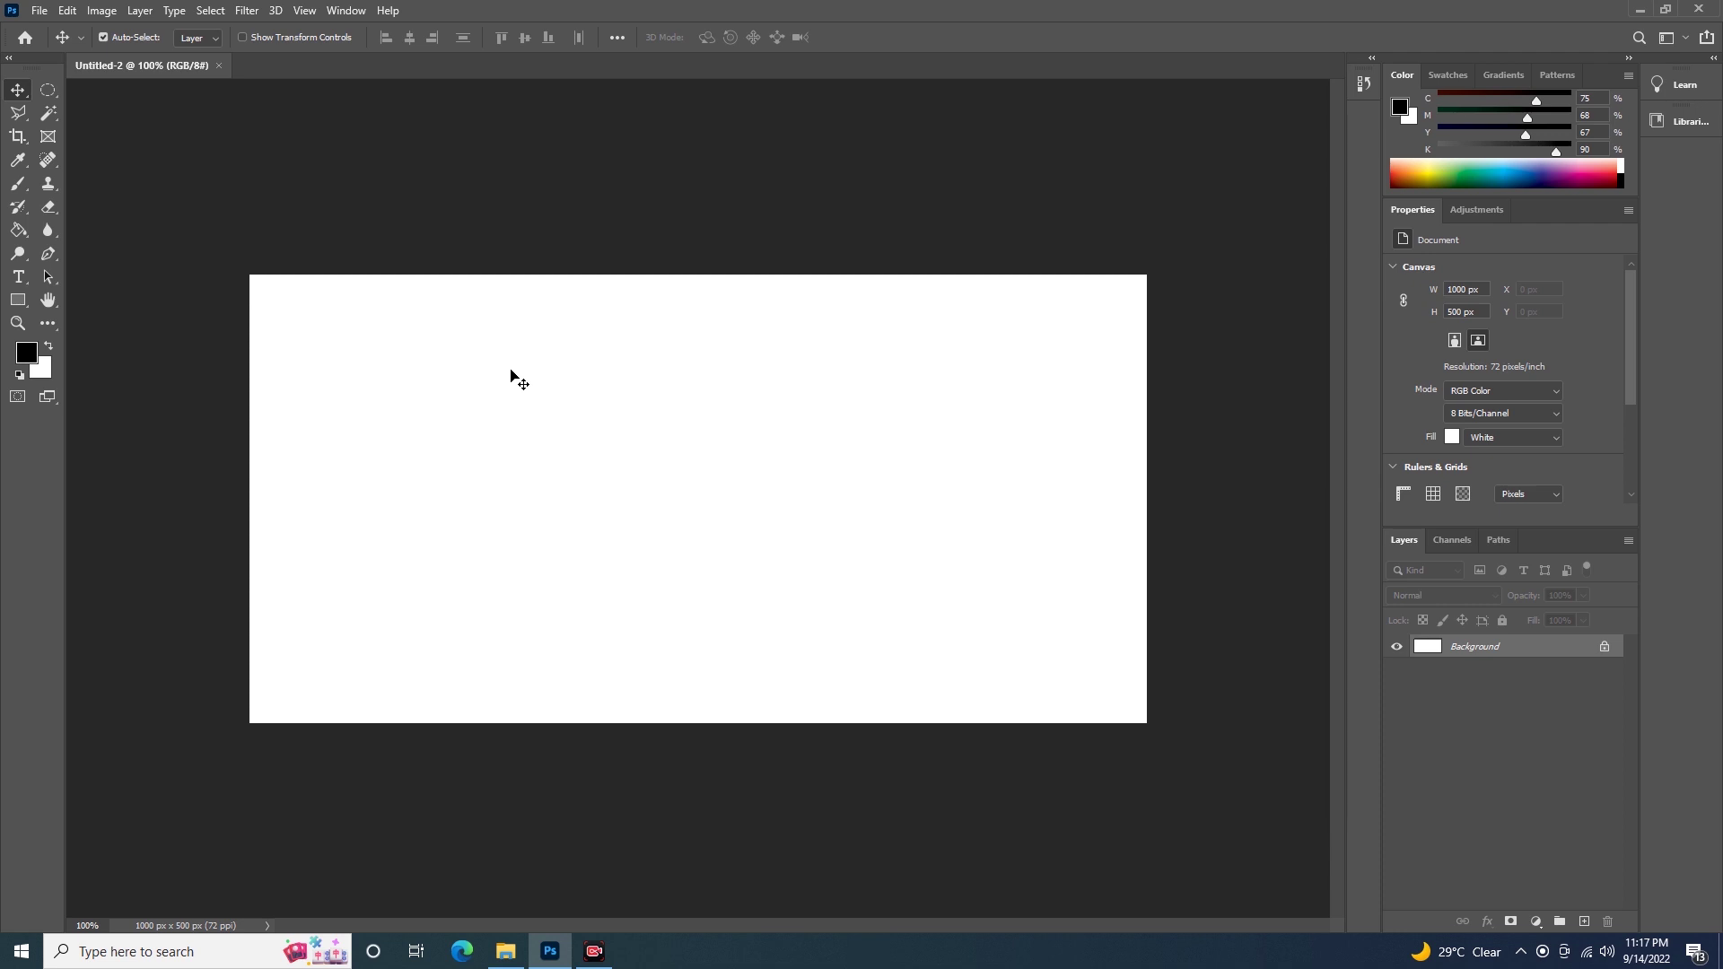
pyautogui.press('ctrl')
pyautogui.hotkey('ctrl', '+')
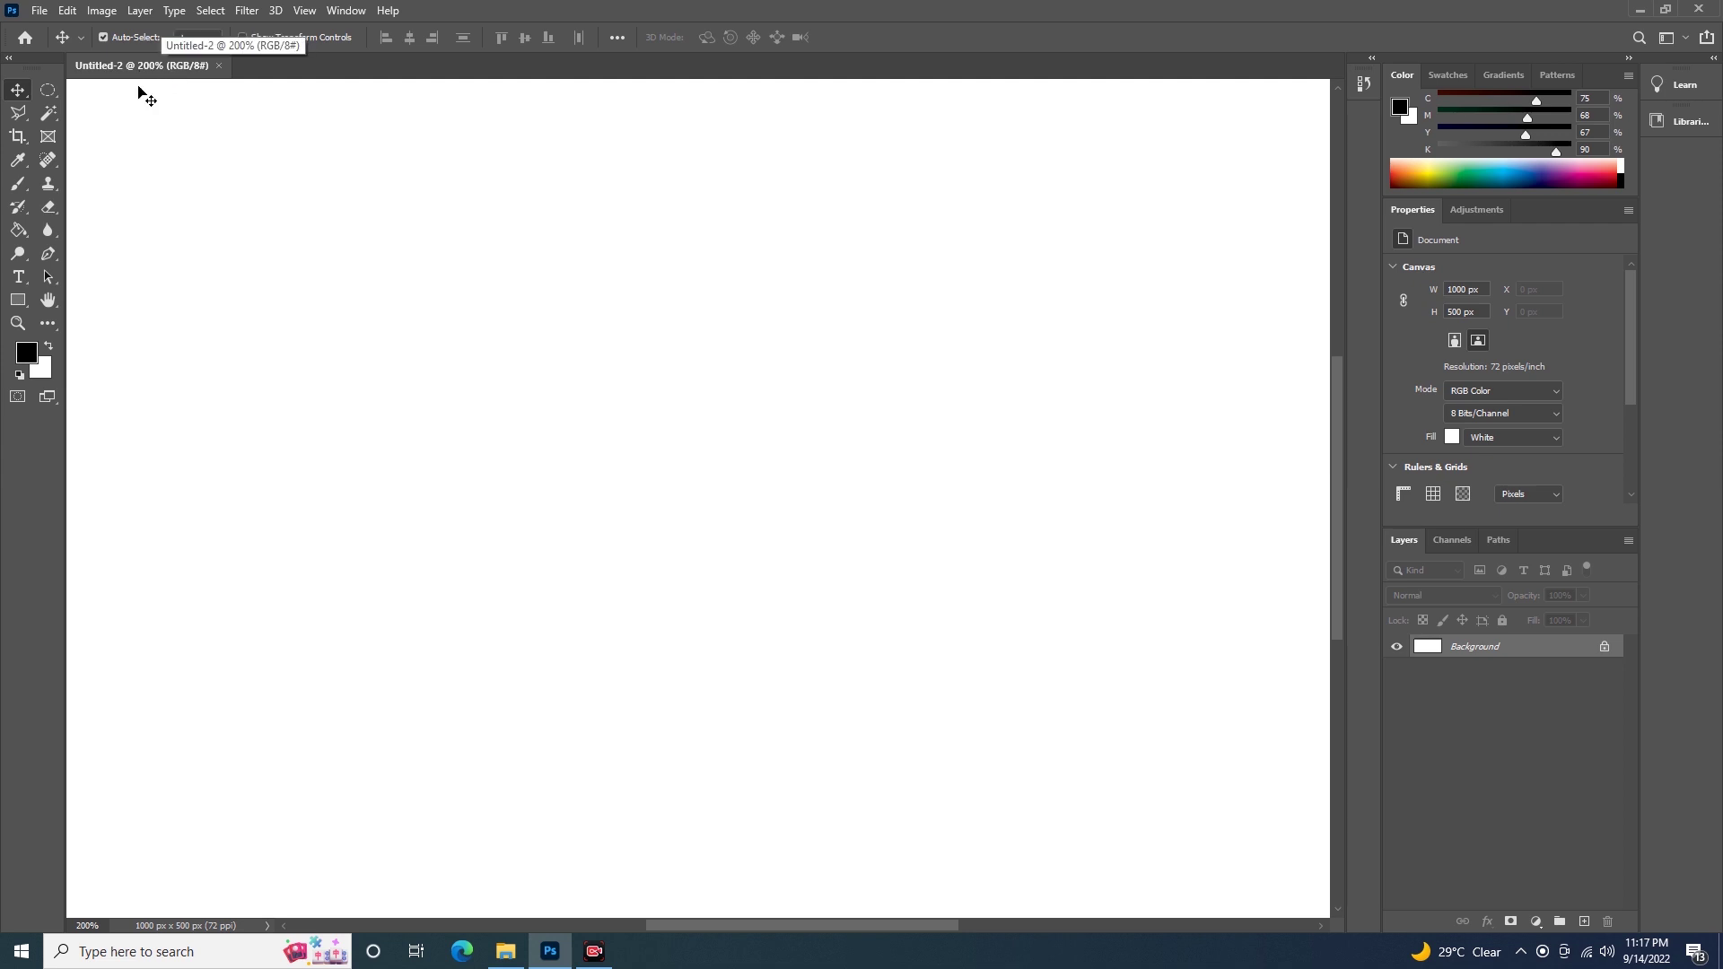
pyautogui.press('ctrl')
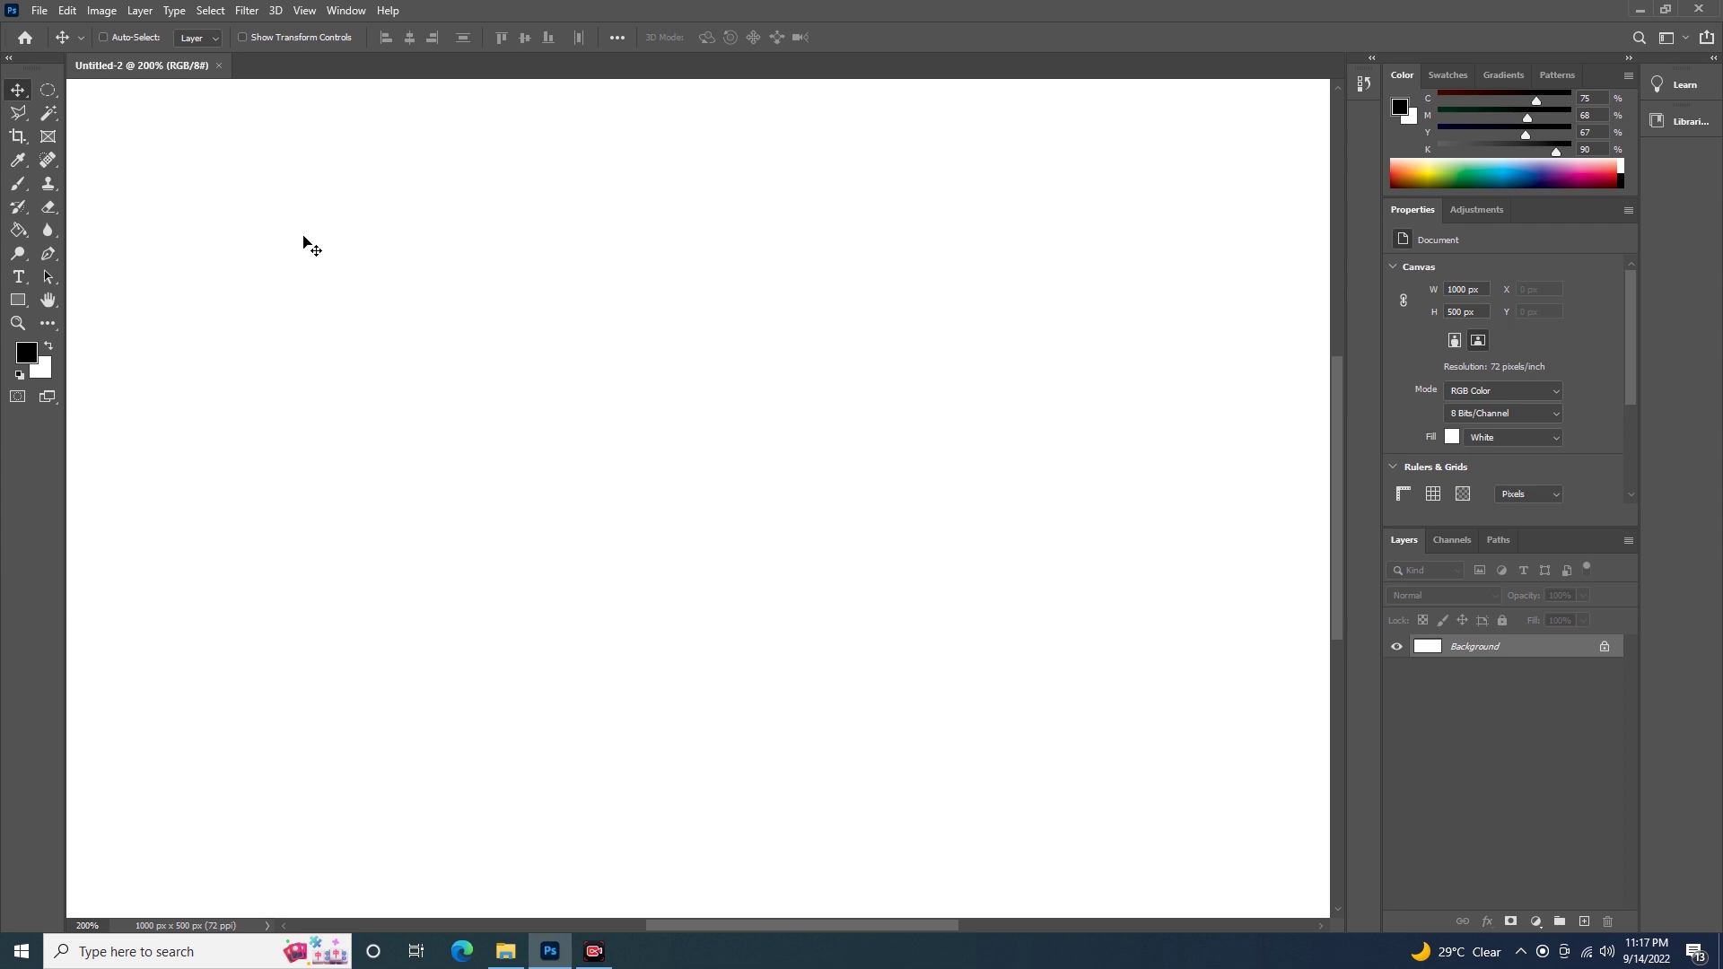
pyautogui.hotkey('ctrl', '-')
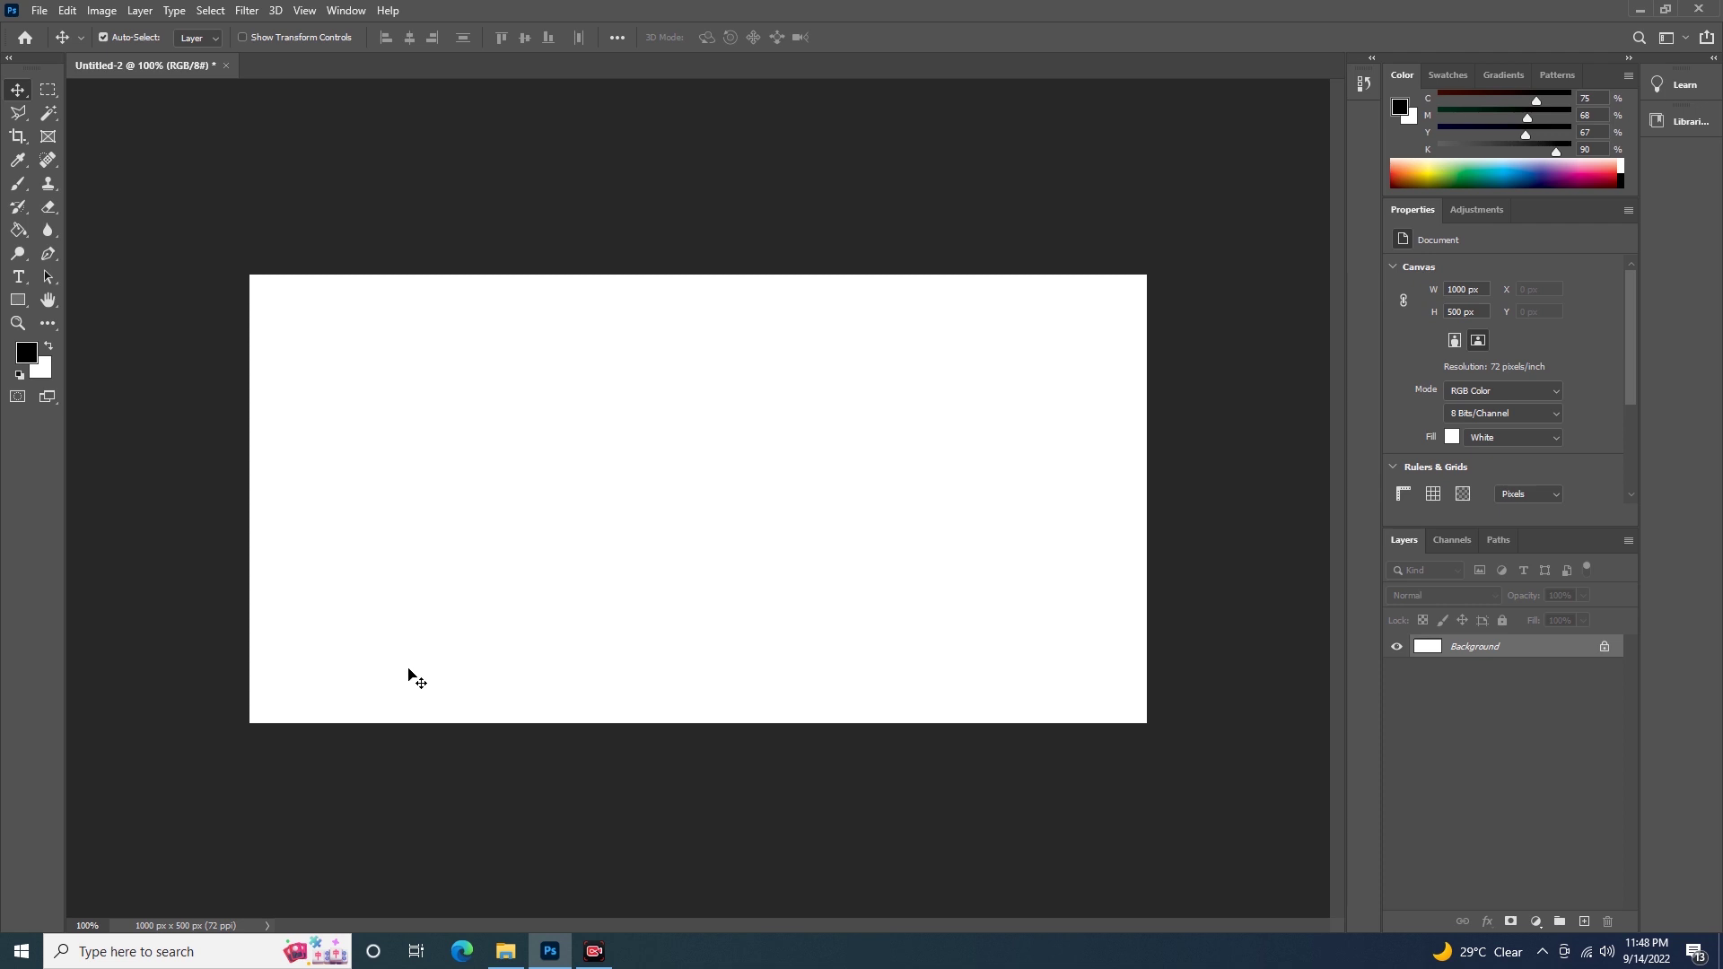
# Step: Paint a thick black ring on the canvas's left side with the Brush, then return to Move
pyautogui.click(27, 191)
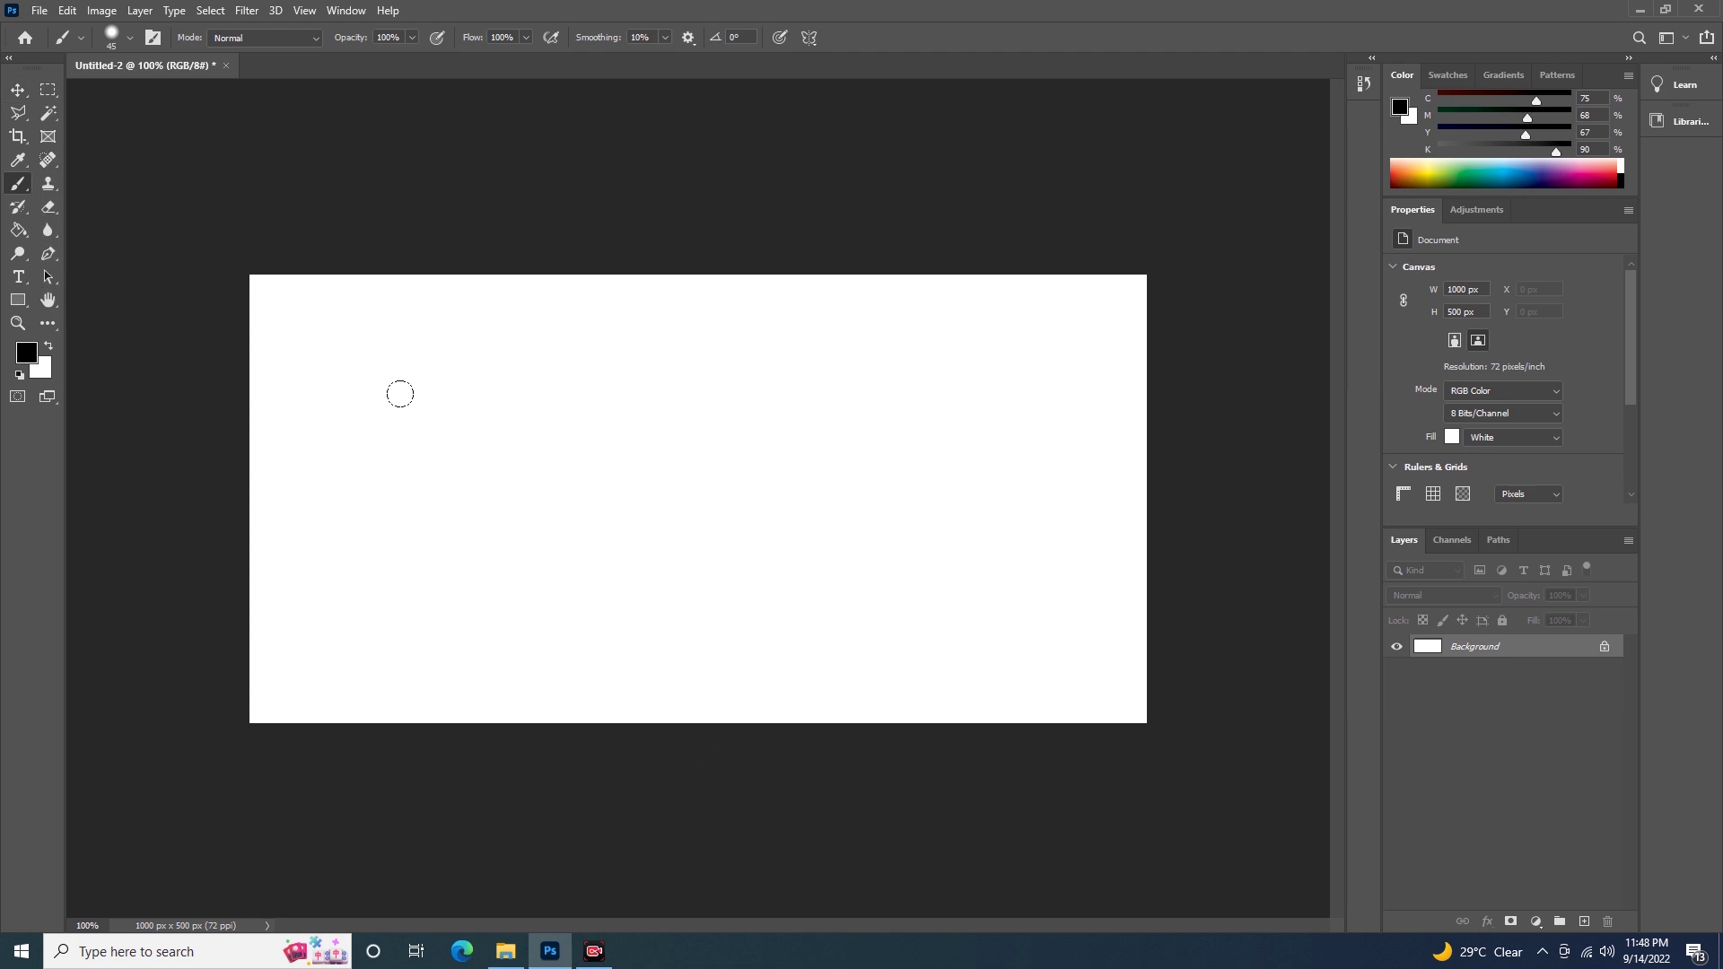
pyautogui.moveTo(374, 381)
pyautogui.mouseDown()
pyautogui.moveTo(321, 462)
pyautogui.moveTo(385, 566)
pyautogui.moveTo(473, 530)
pyautogui.moveTo(477, 408)
pyautogui.moveTo(393, 350)
pyautogui.moveTo(372, 376)
pyautogui.mouseUp()
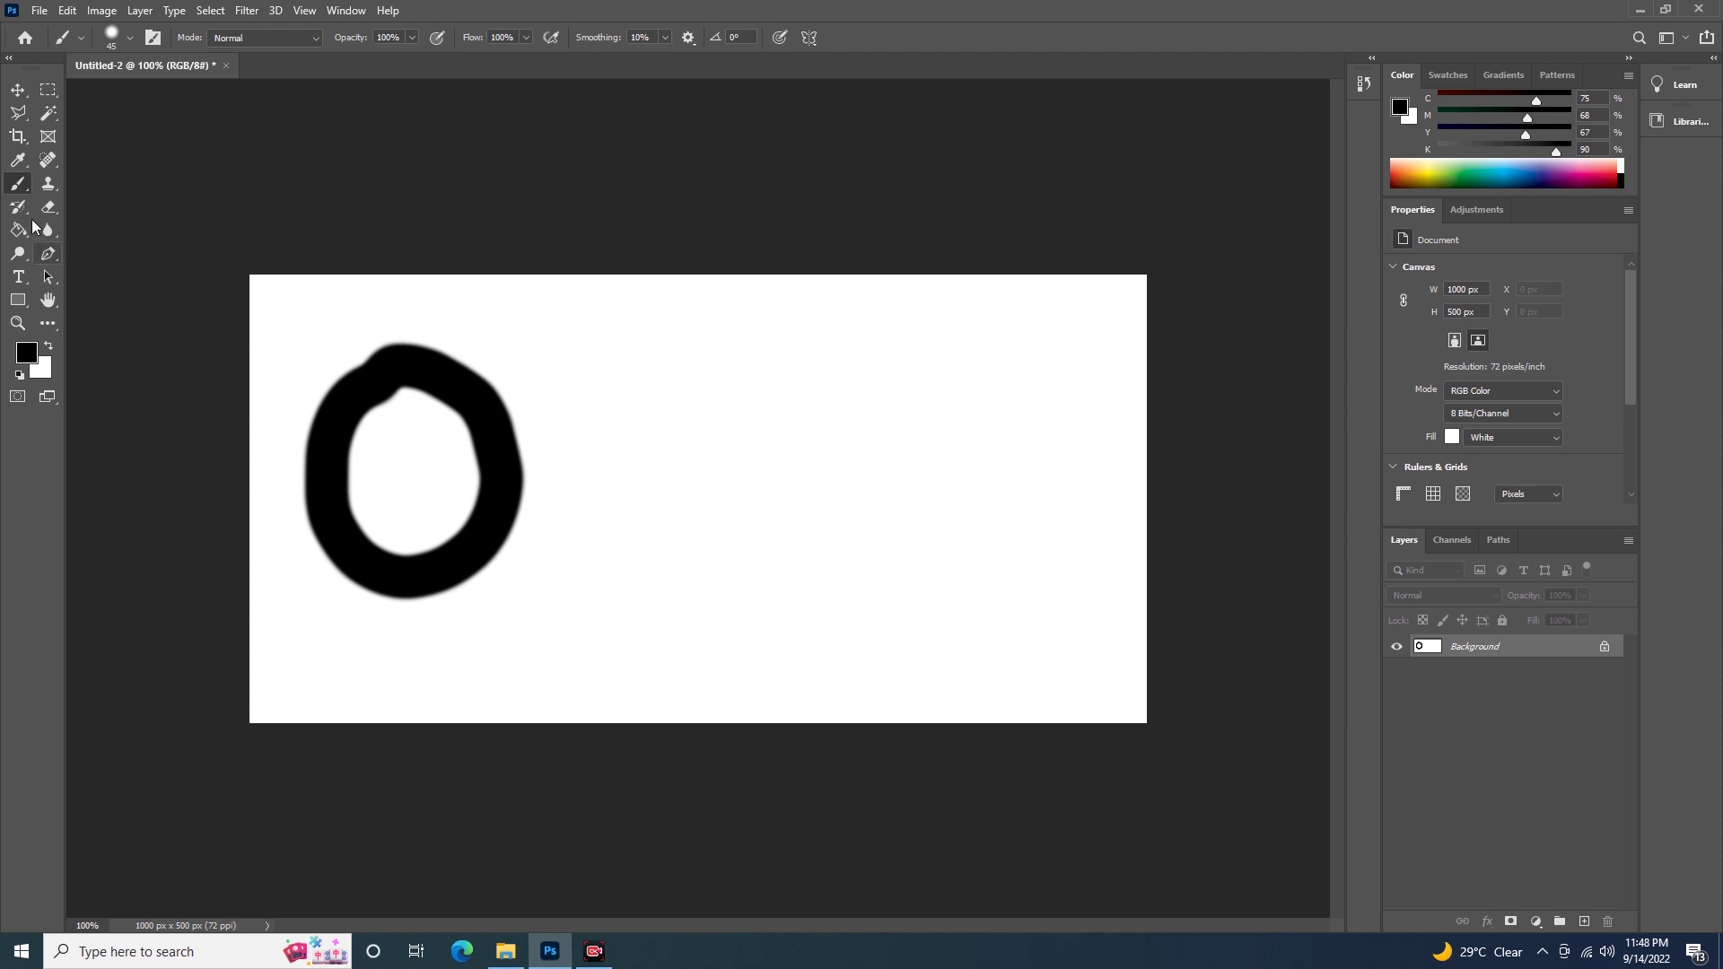
pyautogui.click(16, 90)
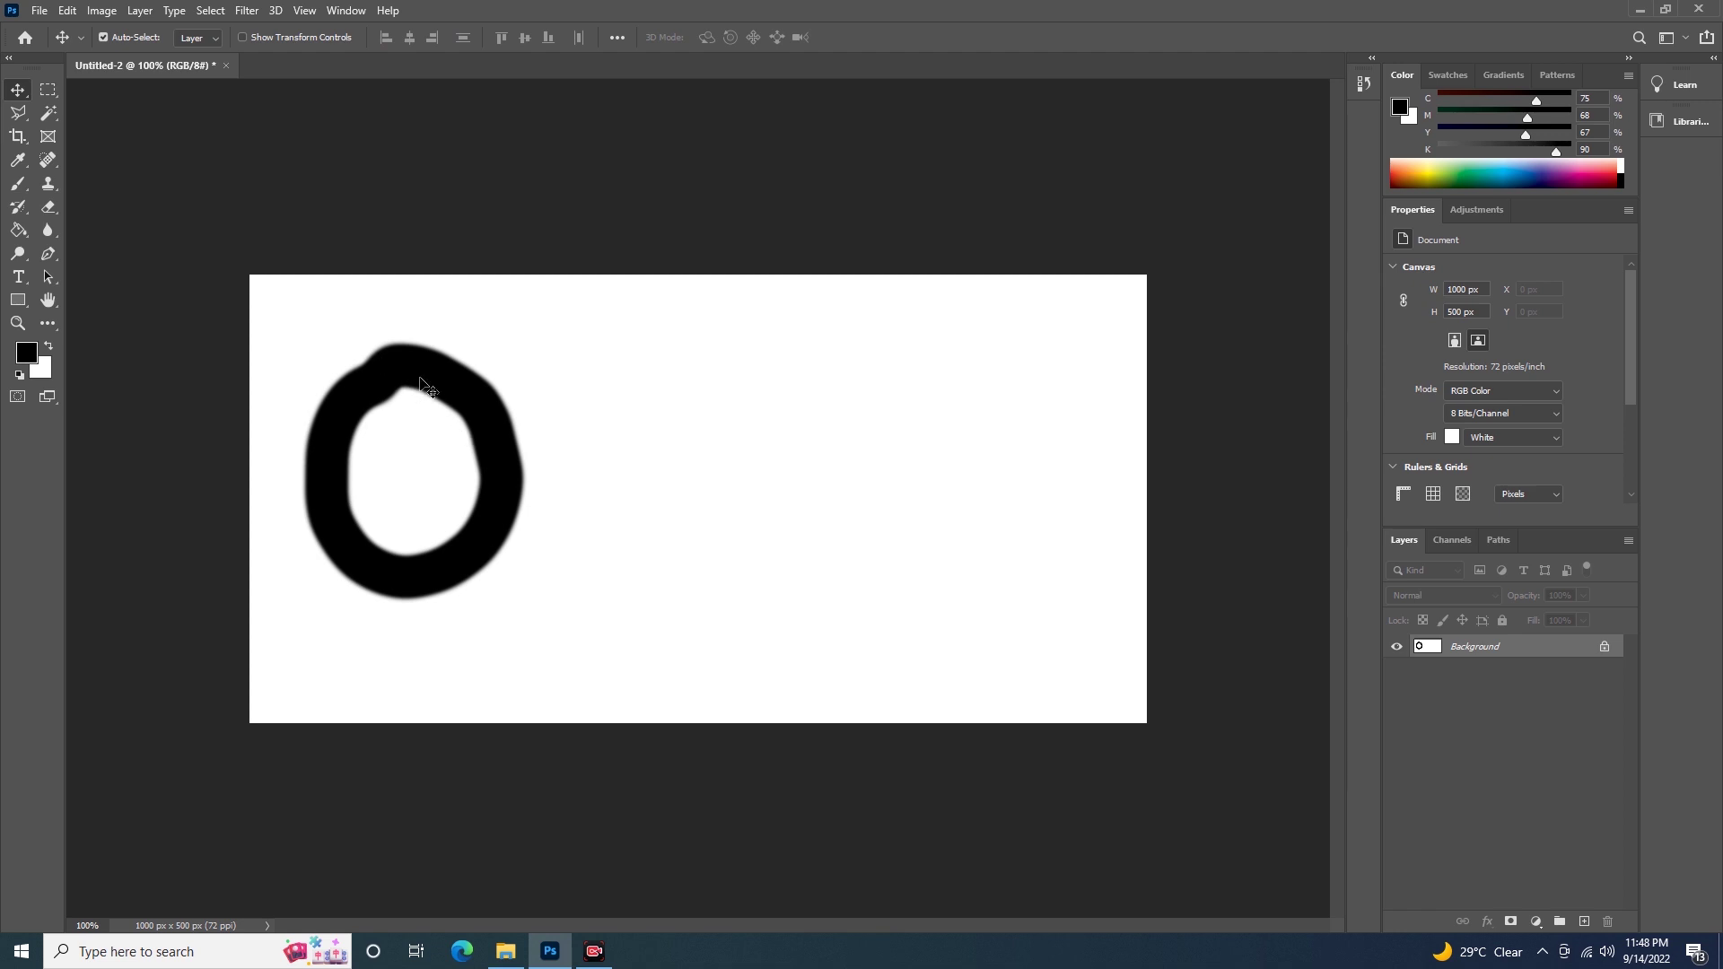
pyautogui.moveTo(420, 378); pyautogui.dragTo(428, 414)
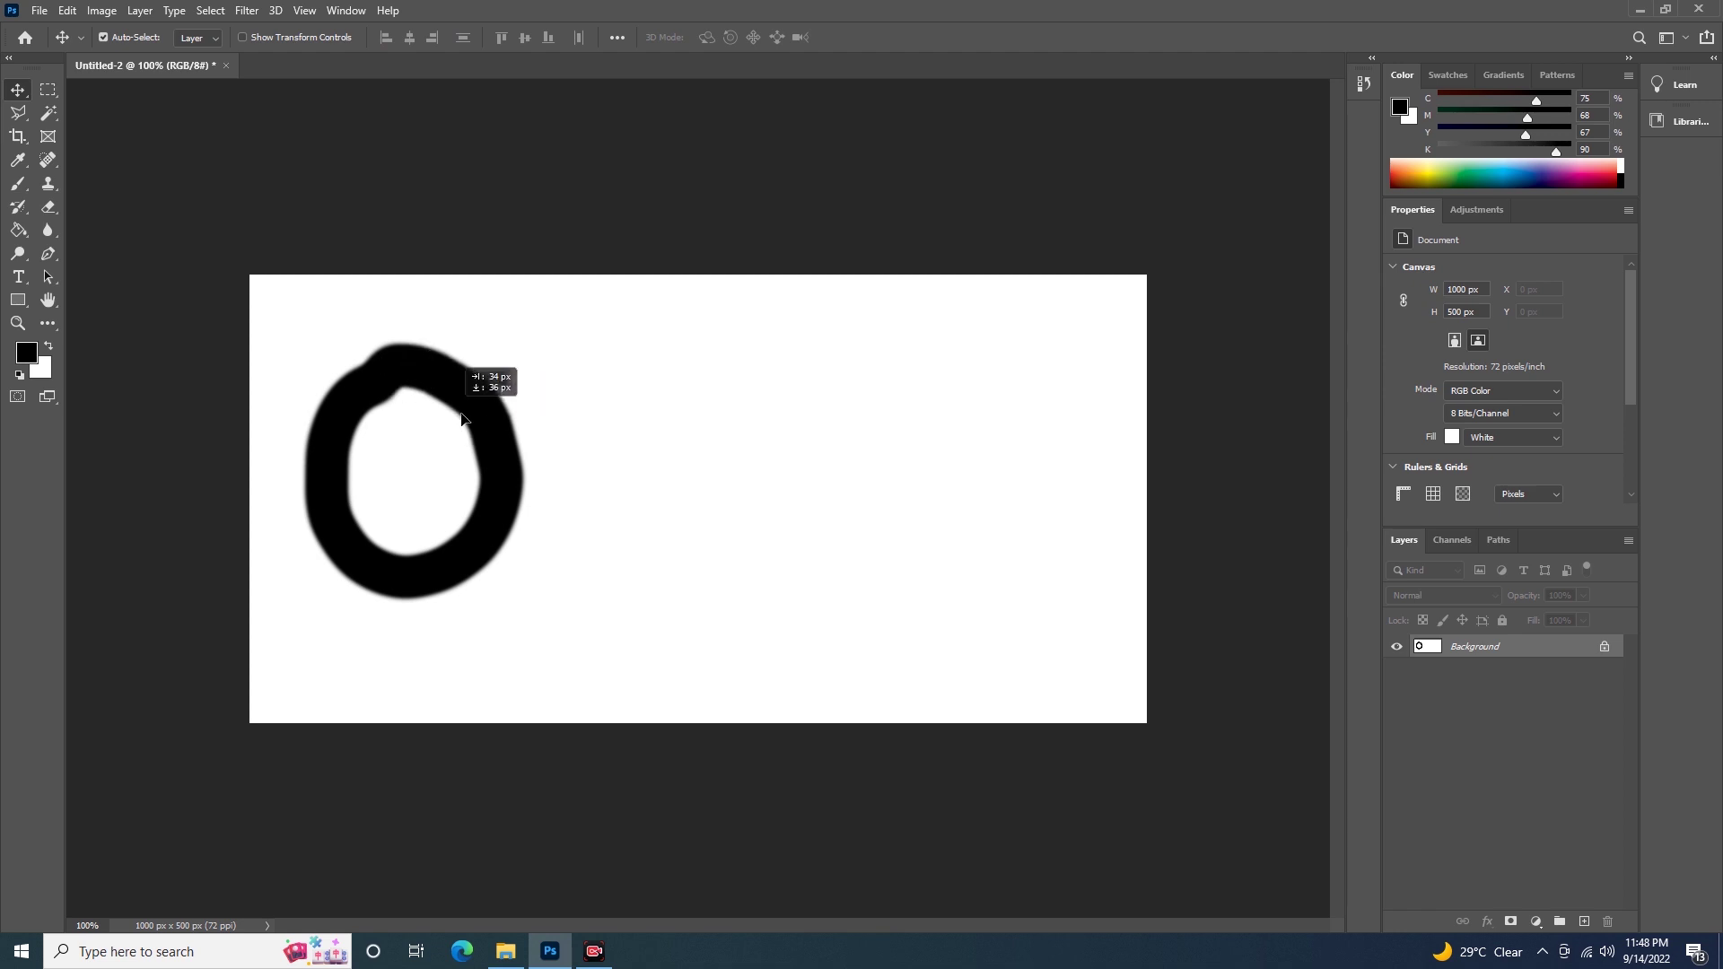
pyautogui.moveTo(429, 418); pyautogui.dragTo(570, 432)
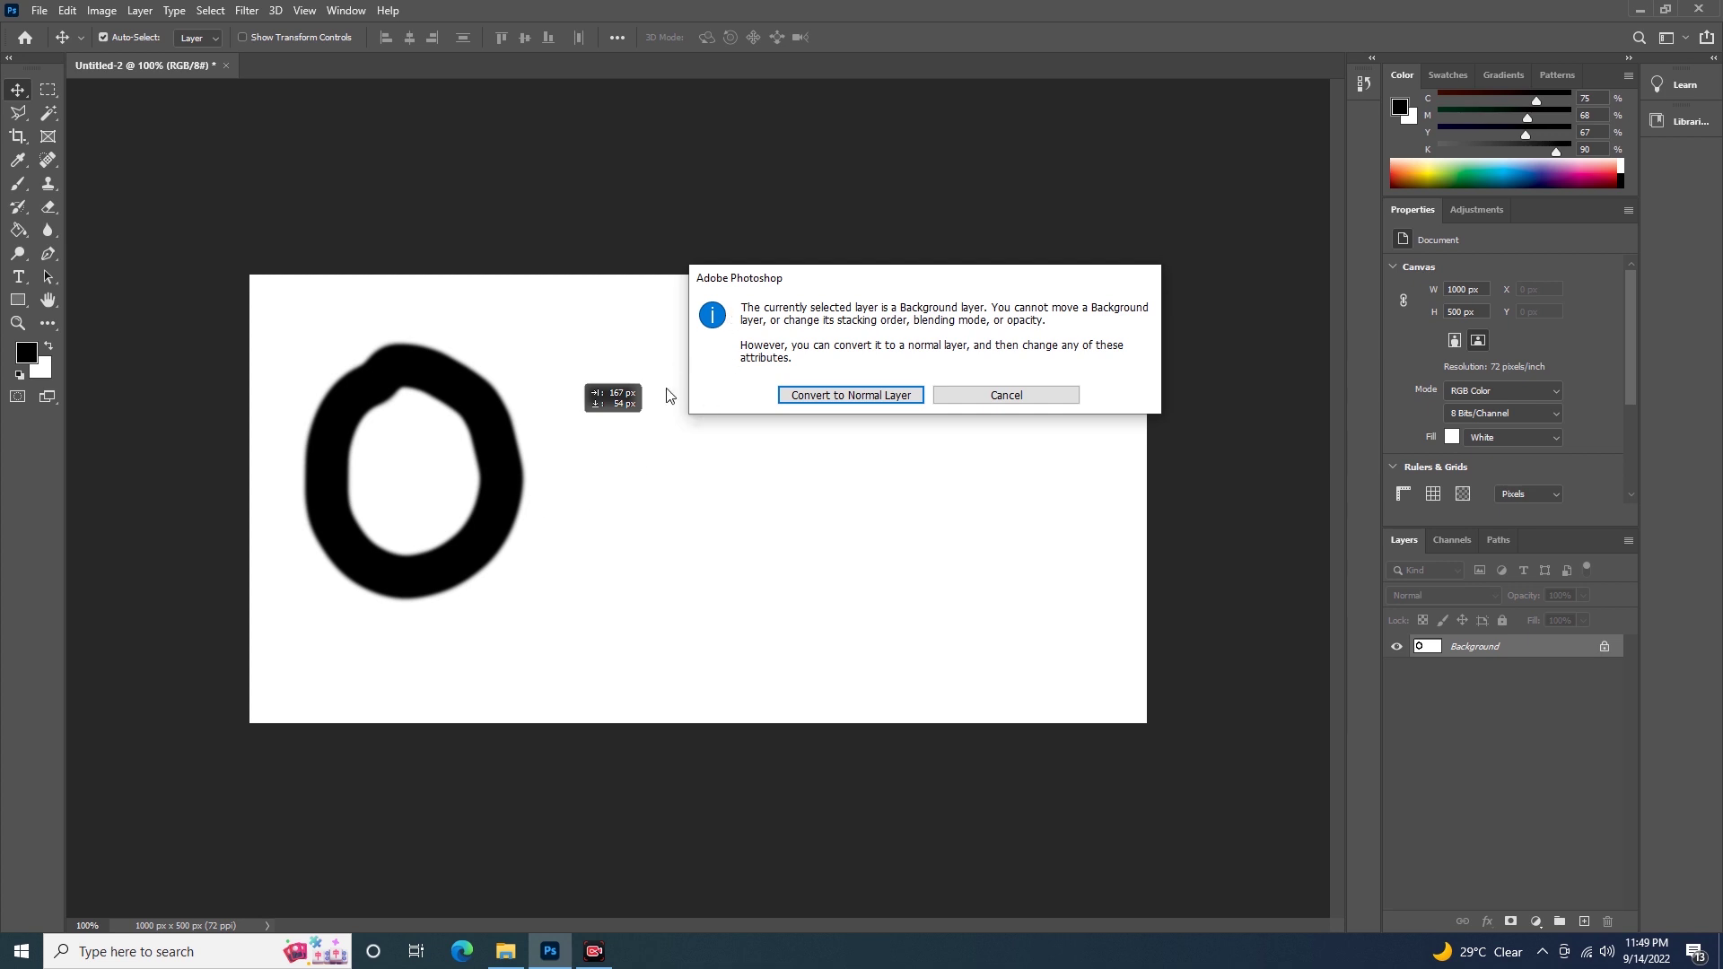
pyautogui.click(1005, 401)
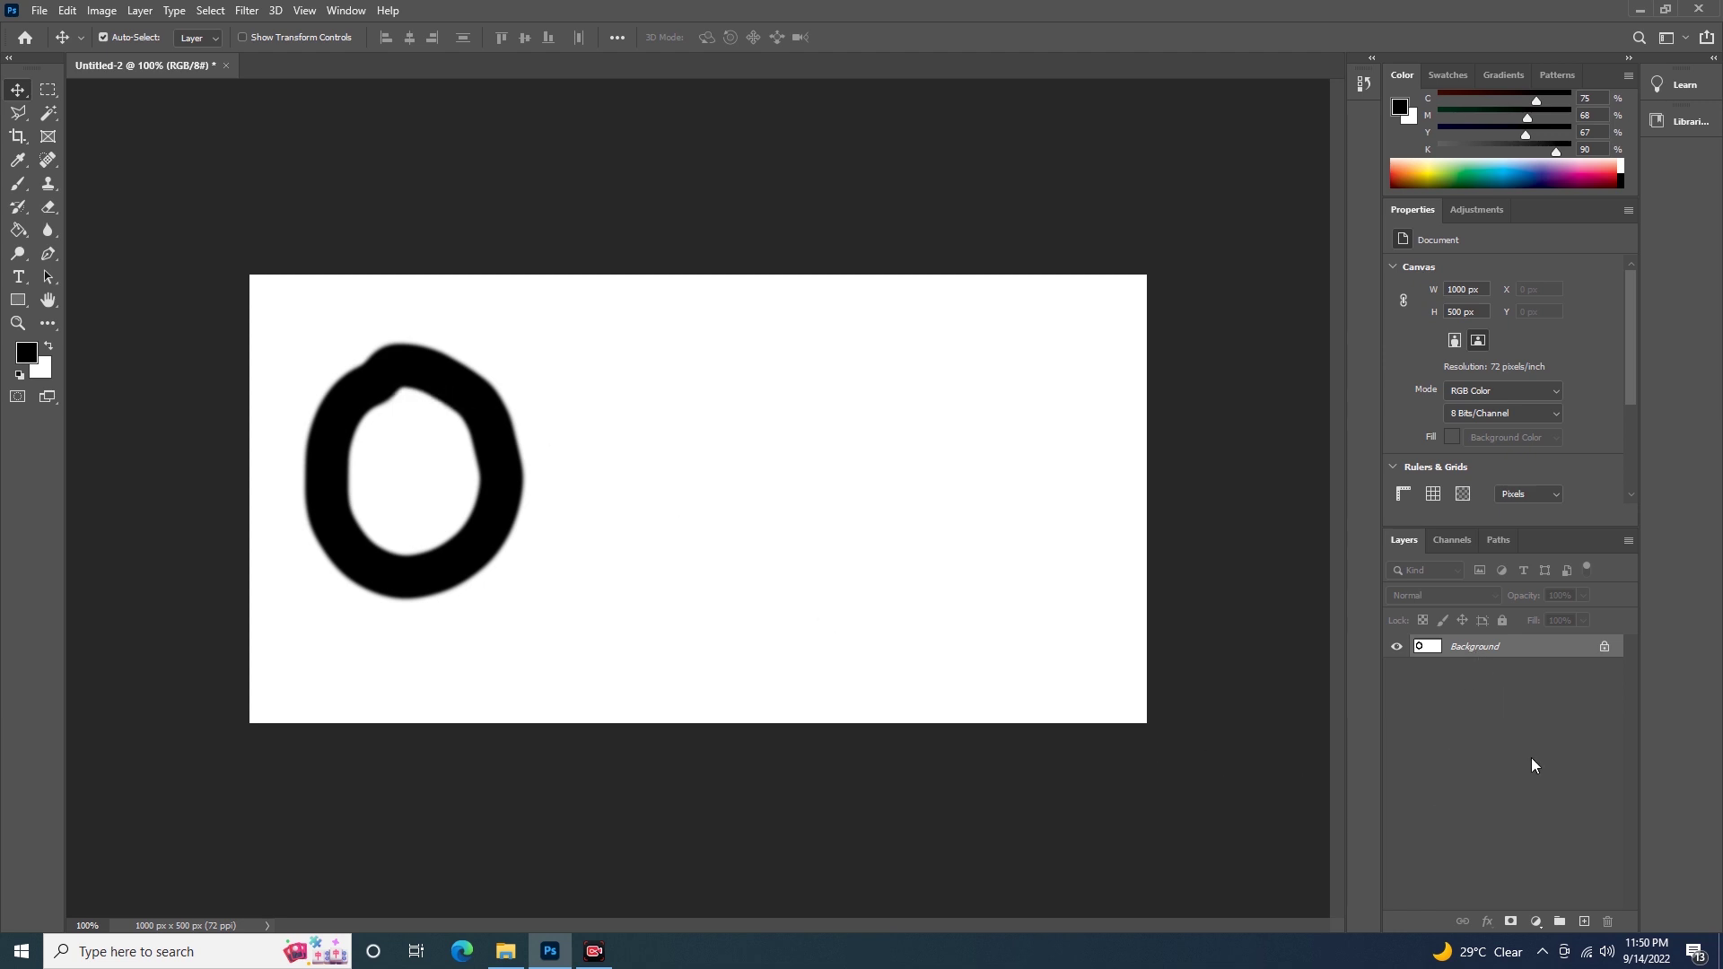
pyautogui.click(1586, 922)
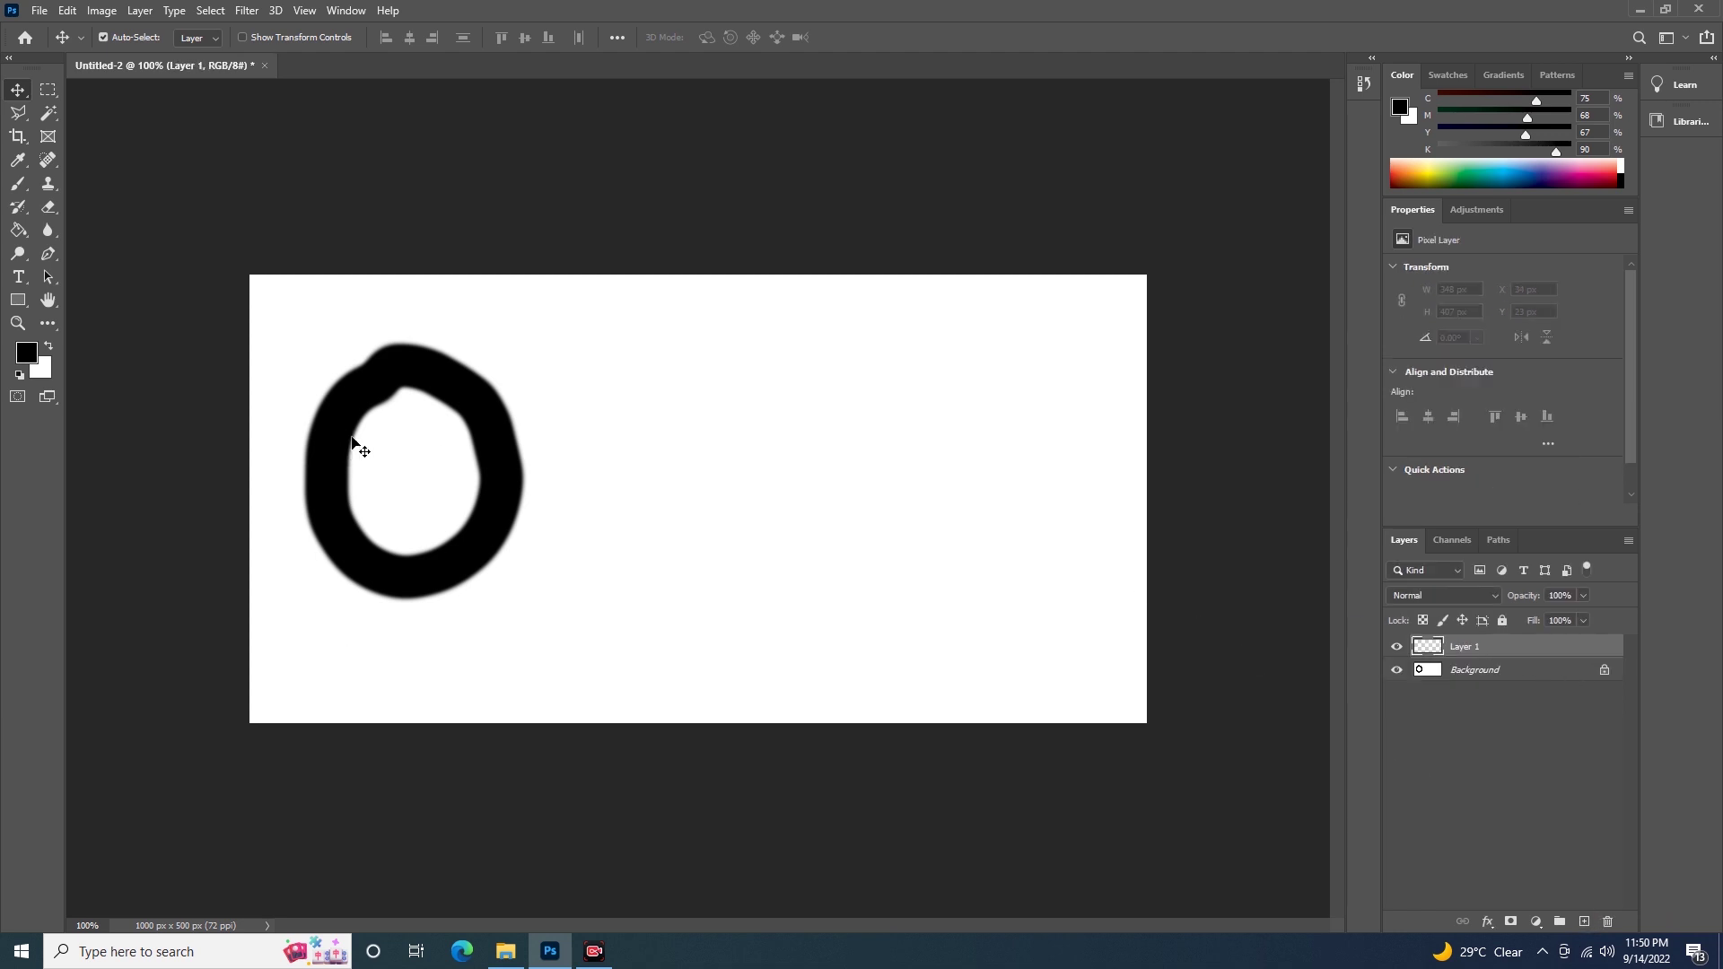
# Step: Convert Background to Layer 0, undo back to the blank ringless canvas, and add an empty Layer 1
pyautogui.click(1479, 673)
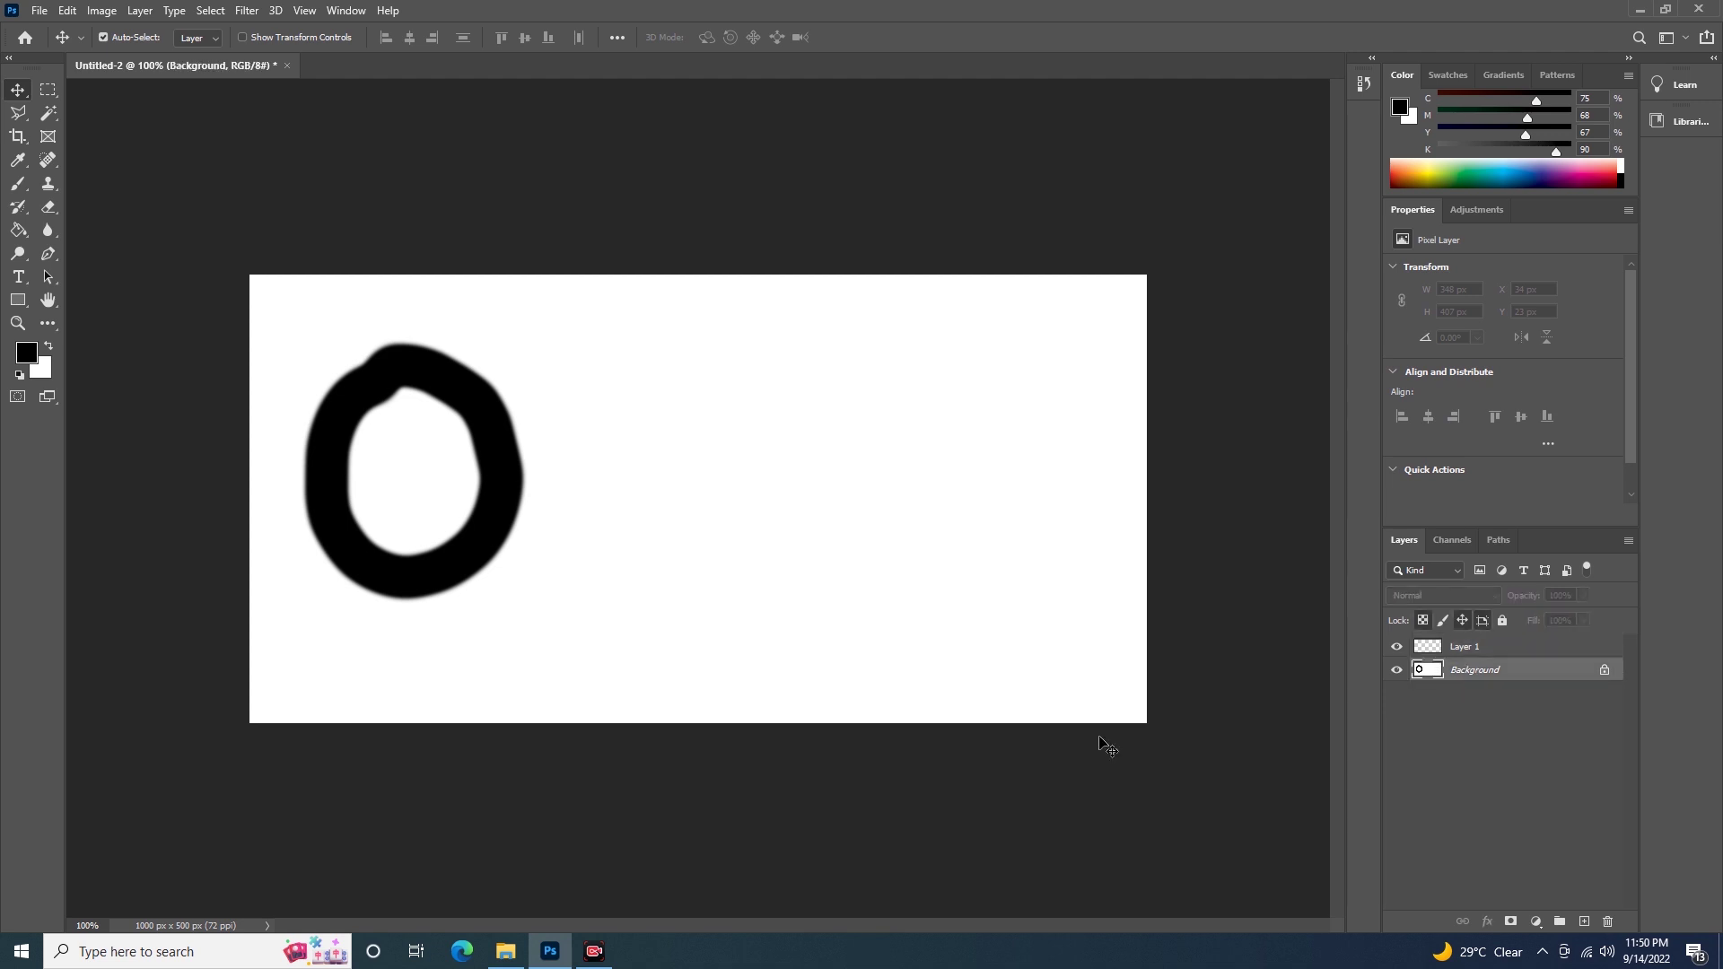
pyautogui.doubleClick(1545, 675)
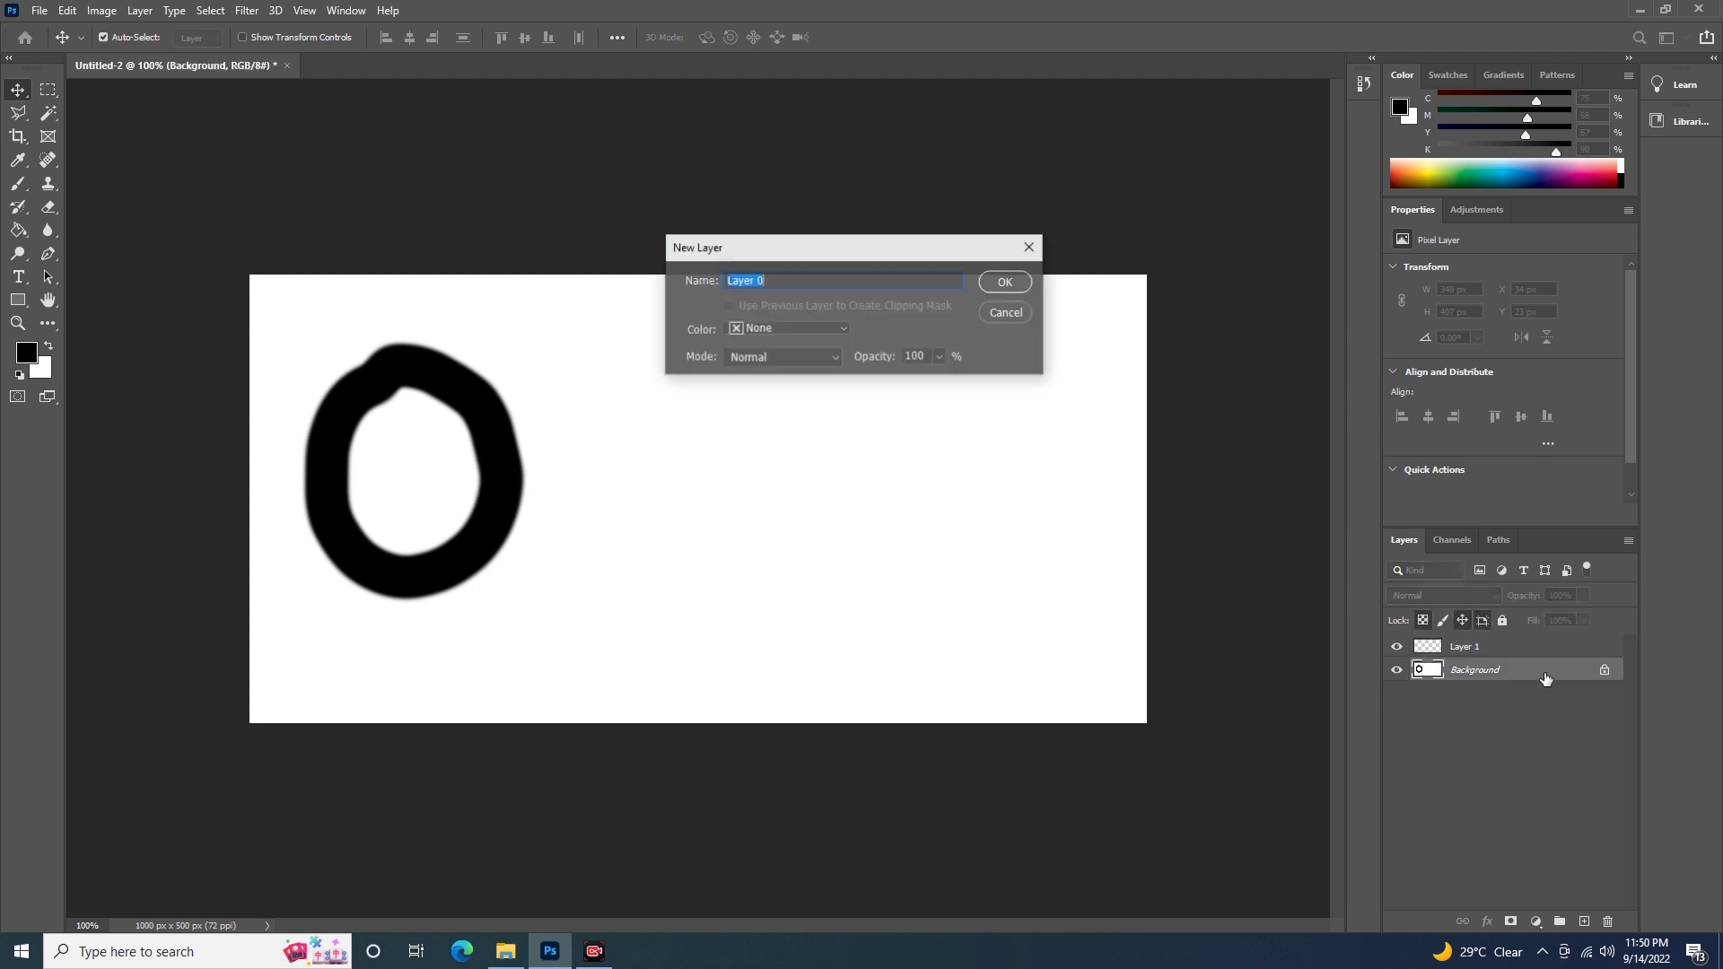
pyautogui.click(1005, 282)
pyautogui.hotkey('ctrl', 'z')
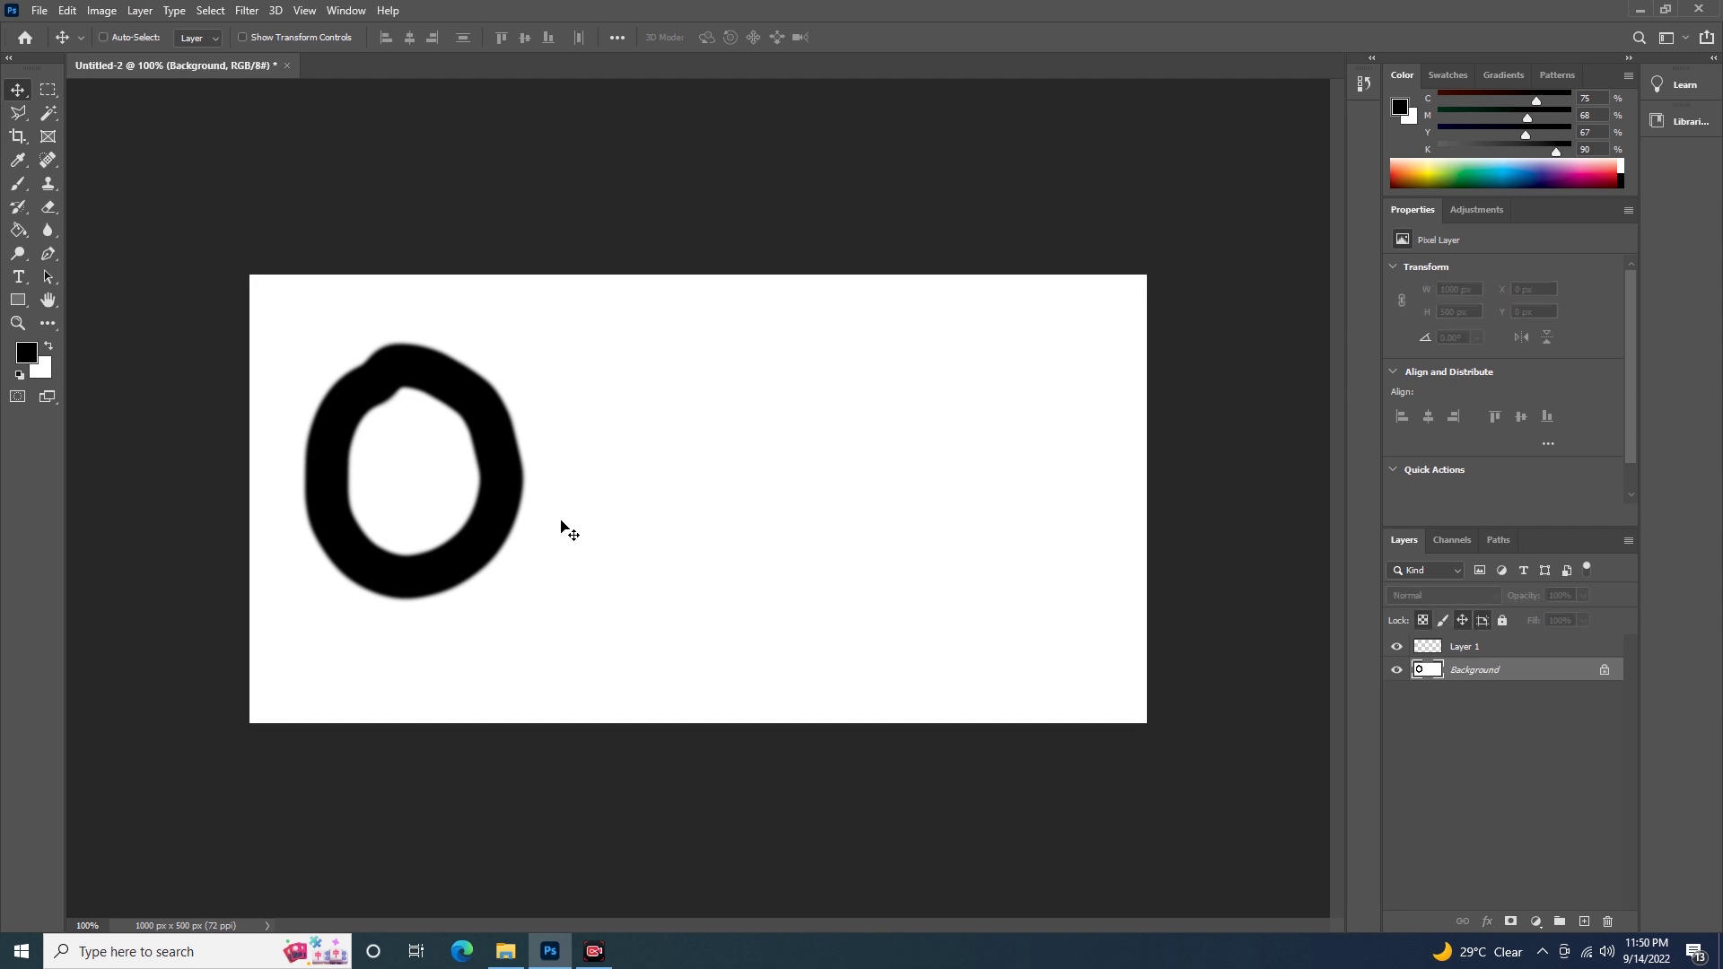
pyautogui.hotkey('ctrl', 'z')
pyautogui.hotkey('ctrl', 'z')
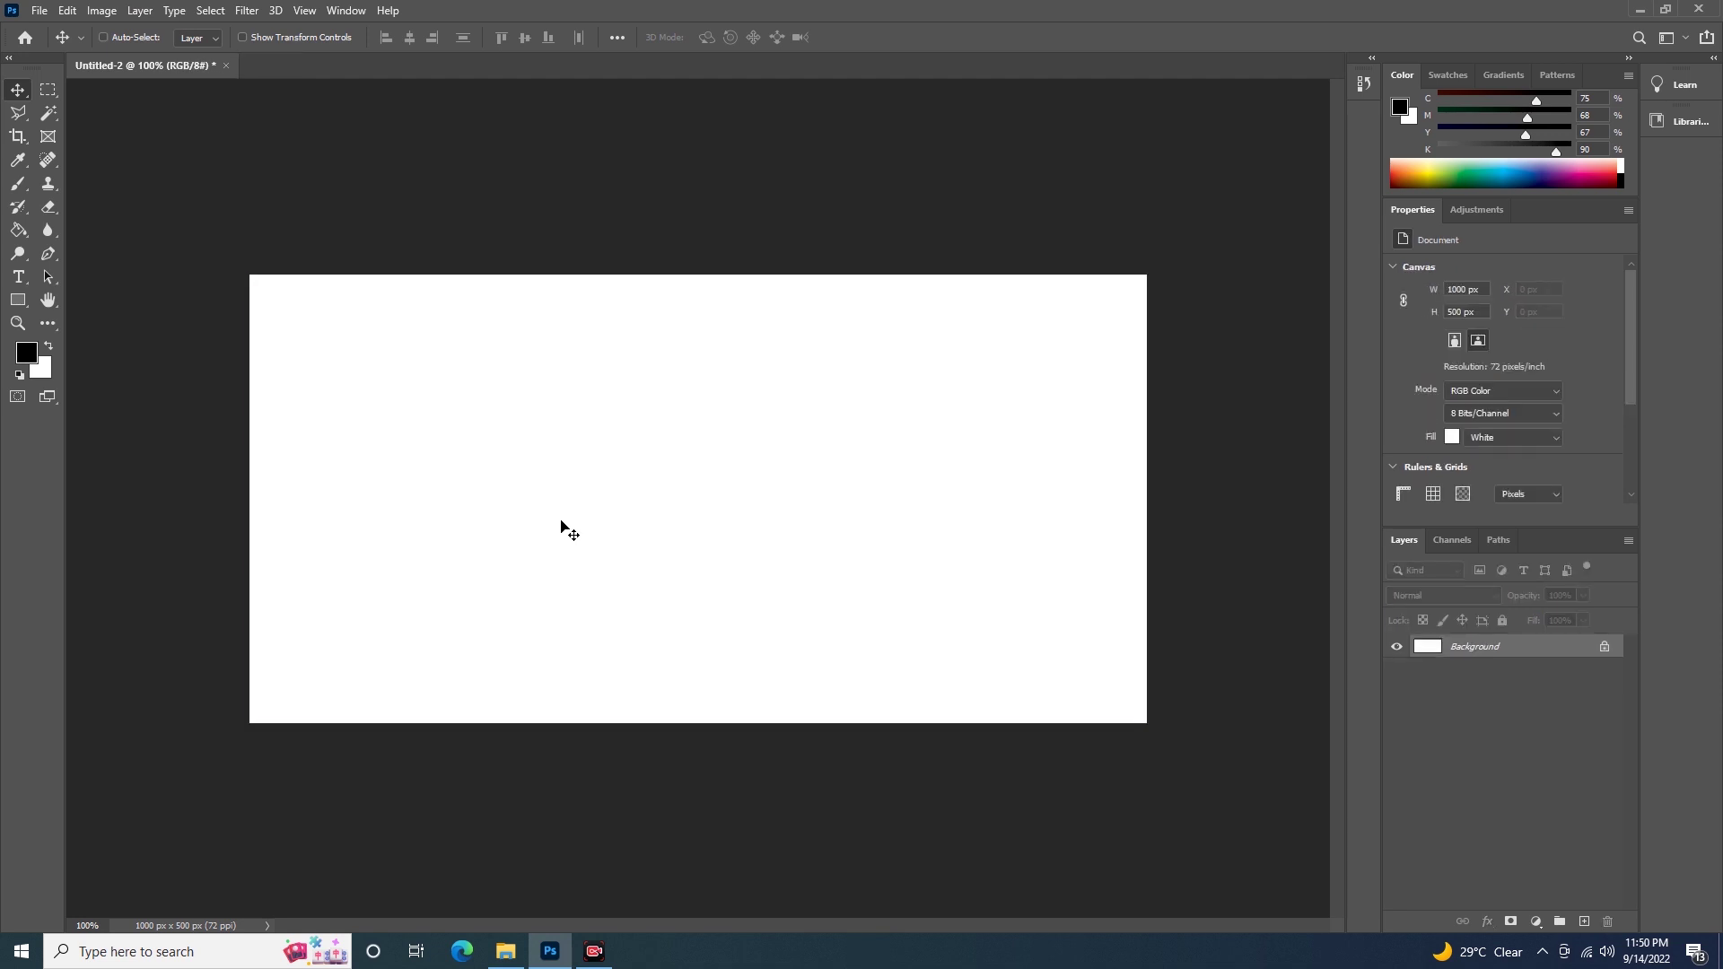
pyautogui.click(1586, 923)
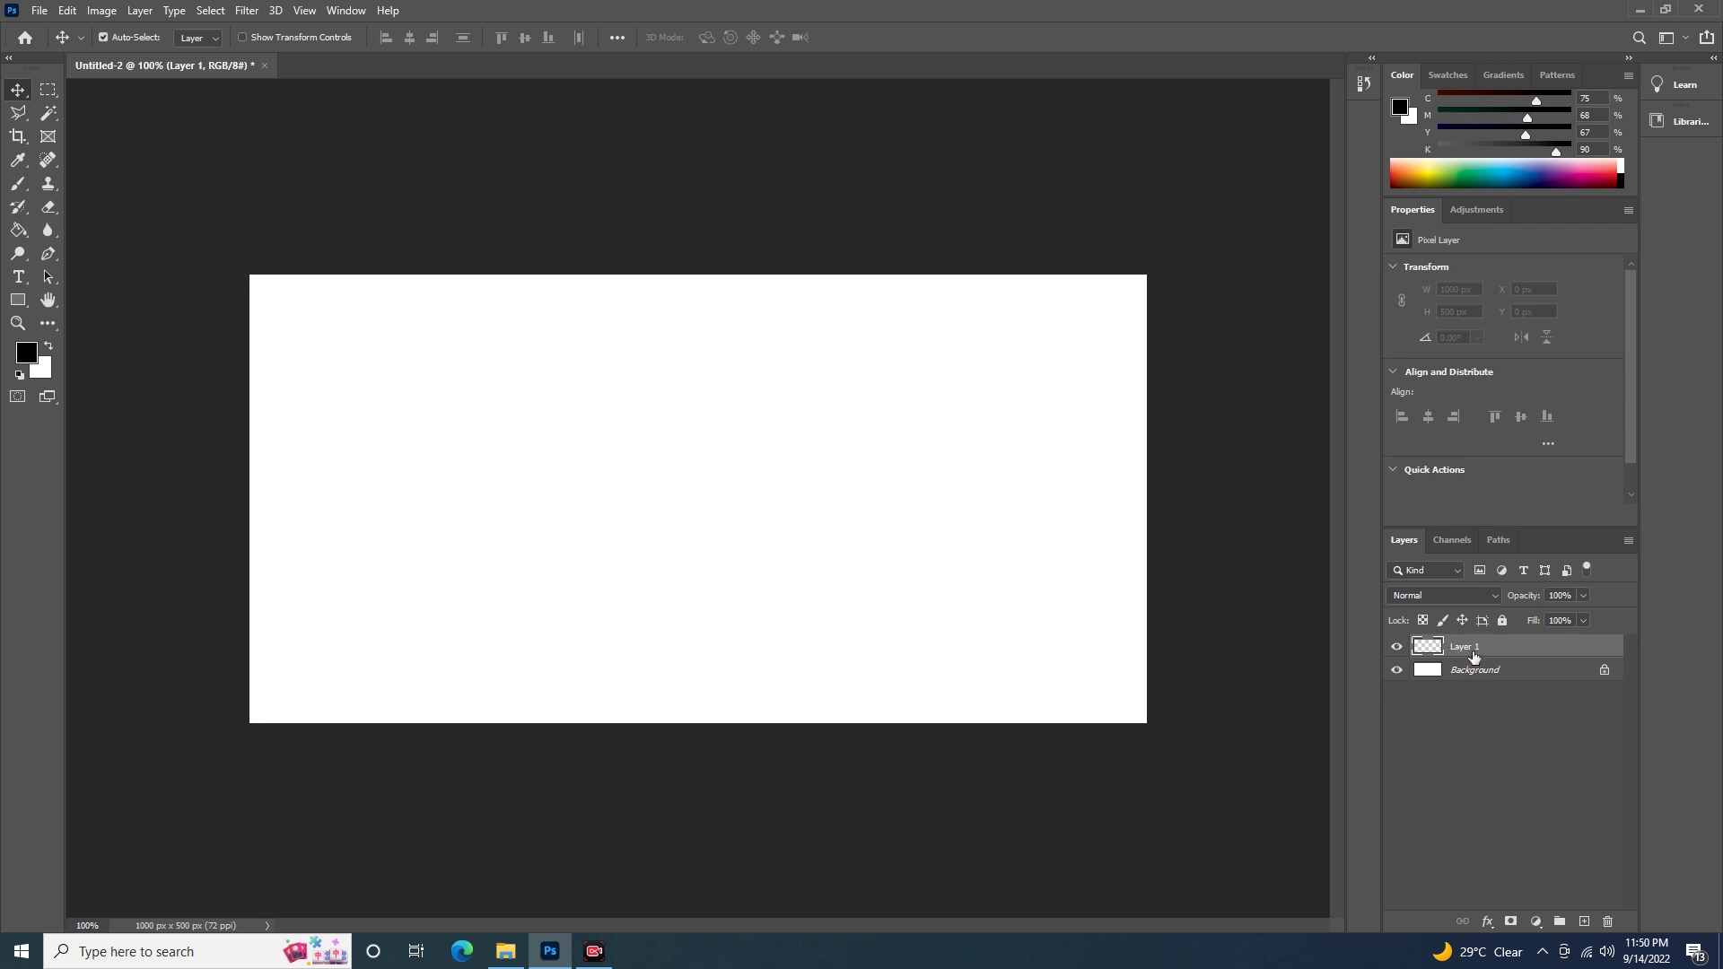
# Step: Paint a soft black brush ring on Layer 1 and drag it near the left edge
pyautogui.click(23, 184)
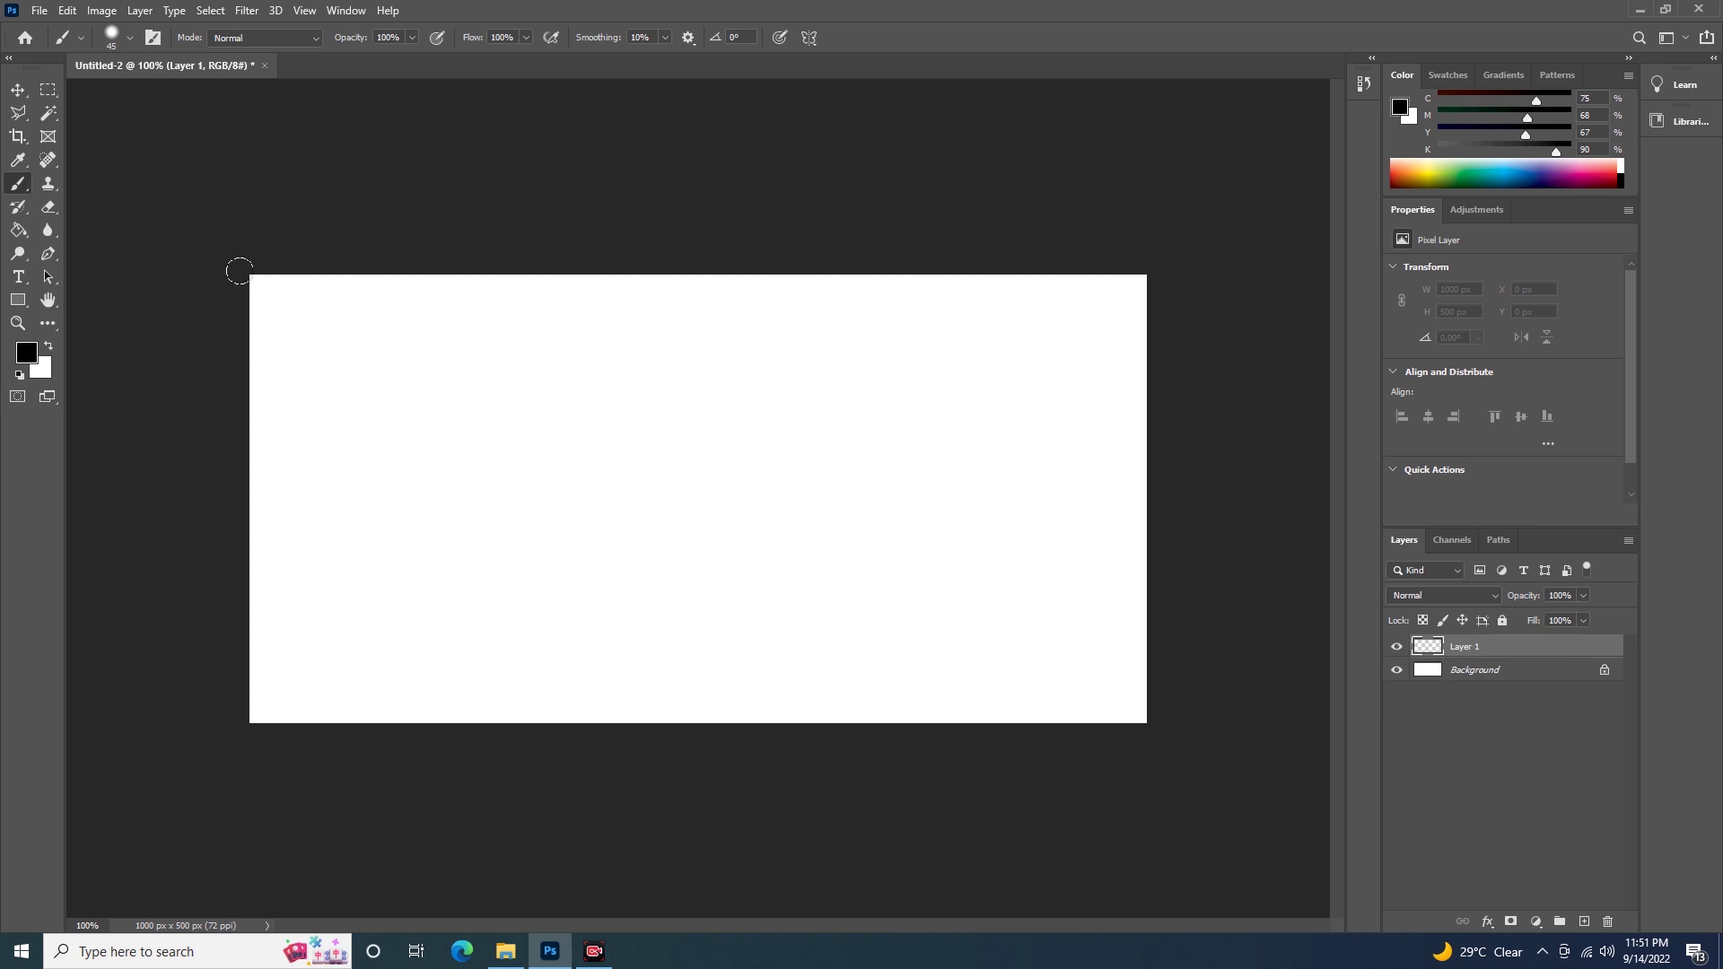
pyautogui.moveTo(377, 382)
pyautogui.mouseDown()
pyautogui.moveTo(340, 406)
pyautogui.moveTo(341, 504)
pyautogui.moveTo(404, 549)
pyautogui.moveTo(490, 522)
pyautogui.moveTo(477, 392)
pyautogui.moveTo(375, 361)
pyautogui.mouseUp()
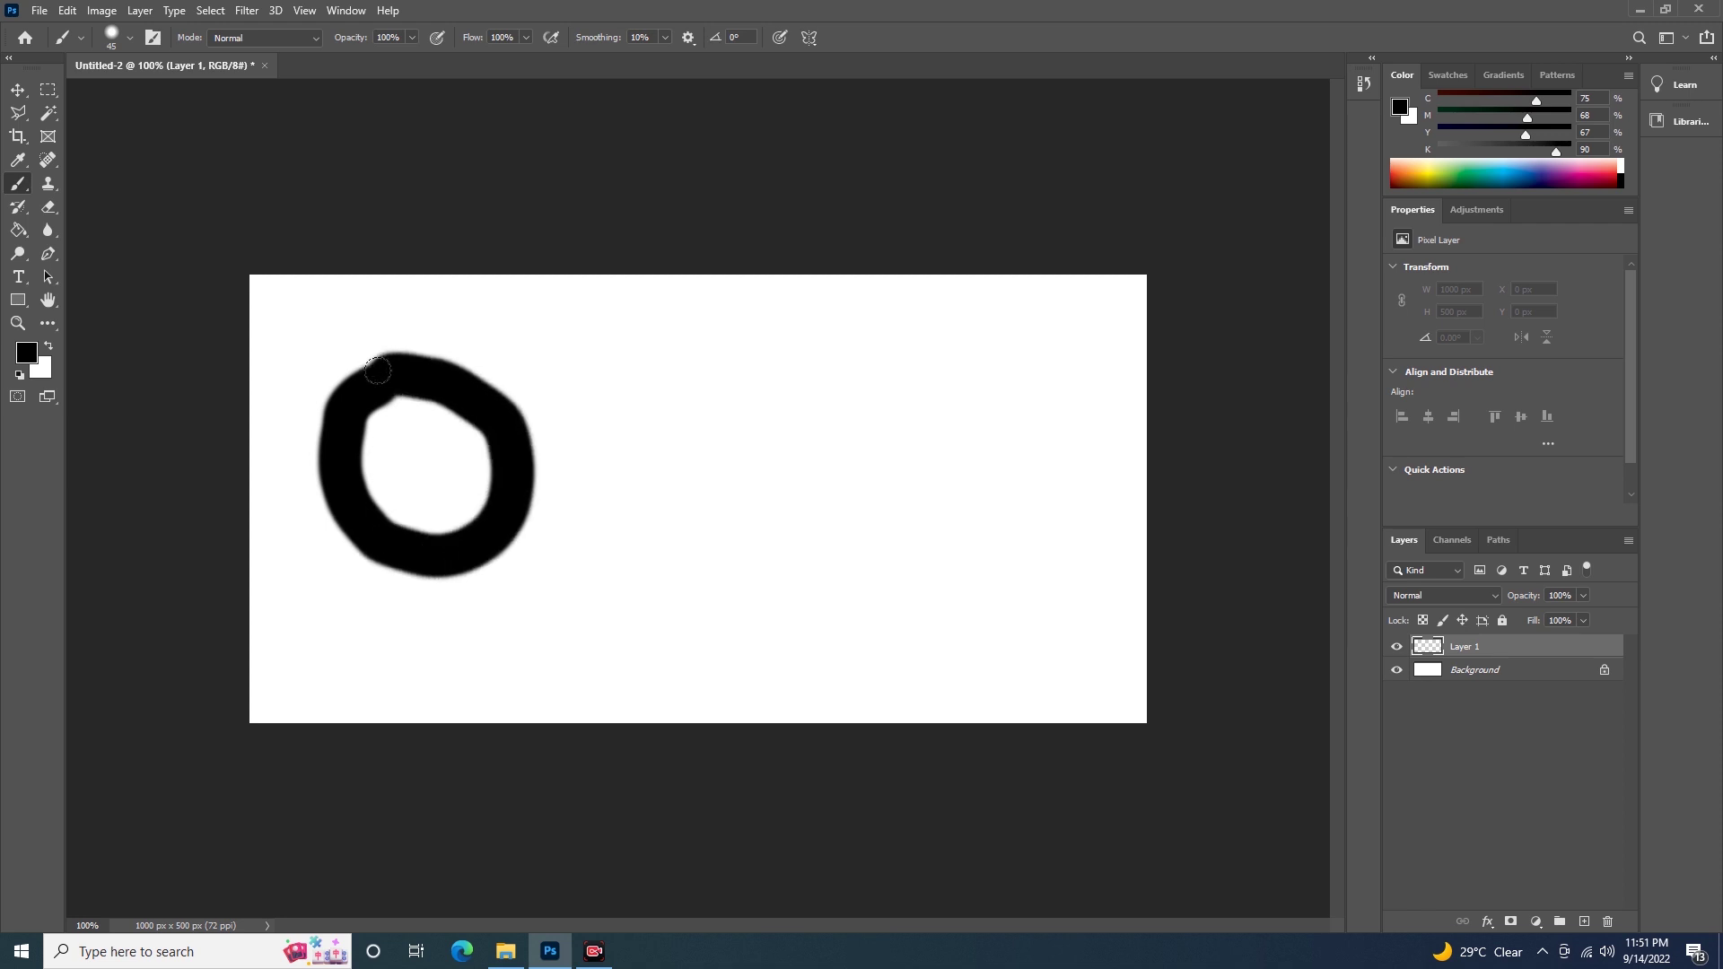
pyautogui.click(16, 90)
pyautogui.moveTo(459, 397)
pyautogui.mouseDown()
pyautogui.moveTo(655, 415)
pyautogui.moveTo(467, 403)
pyautogui.moveTo(876, 378)
pyautogui.moveTo(1044, 347)
pyautogui.moveTo(494, 337)
pyautogui.moveTo(444, 421)
pyautogui.moveTo(699, 375)
pyautogui.moveTo(528, 413)
pyautogui.moveTo(567, 420)
pyautogui.moveTo(496, 392)
pyautogui.moveTo(641, 459)
pyautogui.moveTo(414, 443)
pyautogui.moveTo(533, 438)
pyautogui.mouseUp()
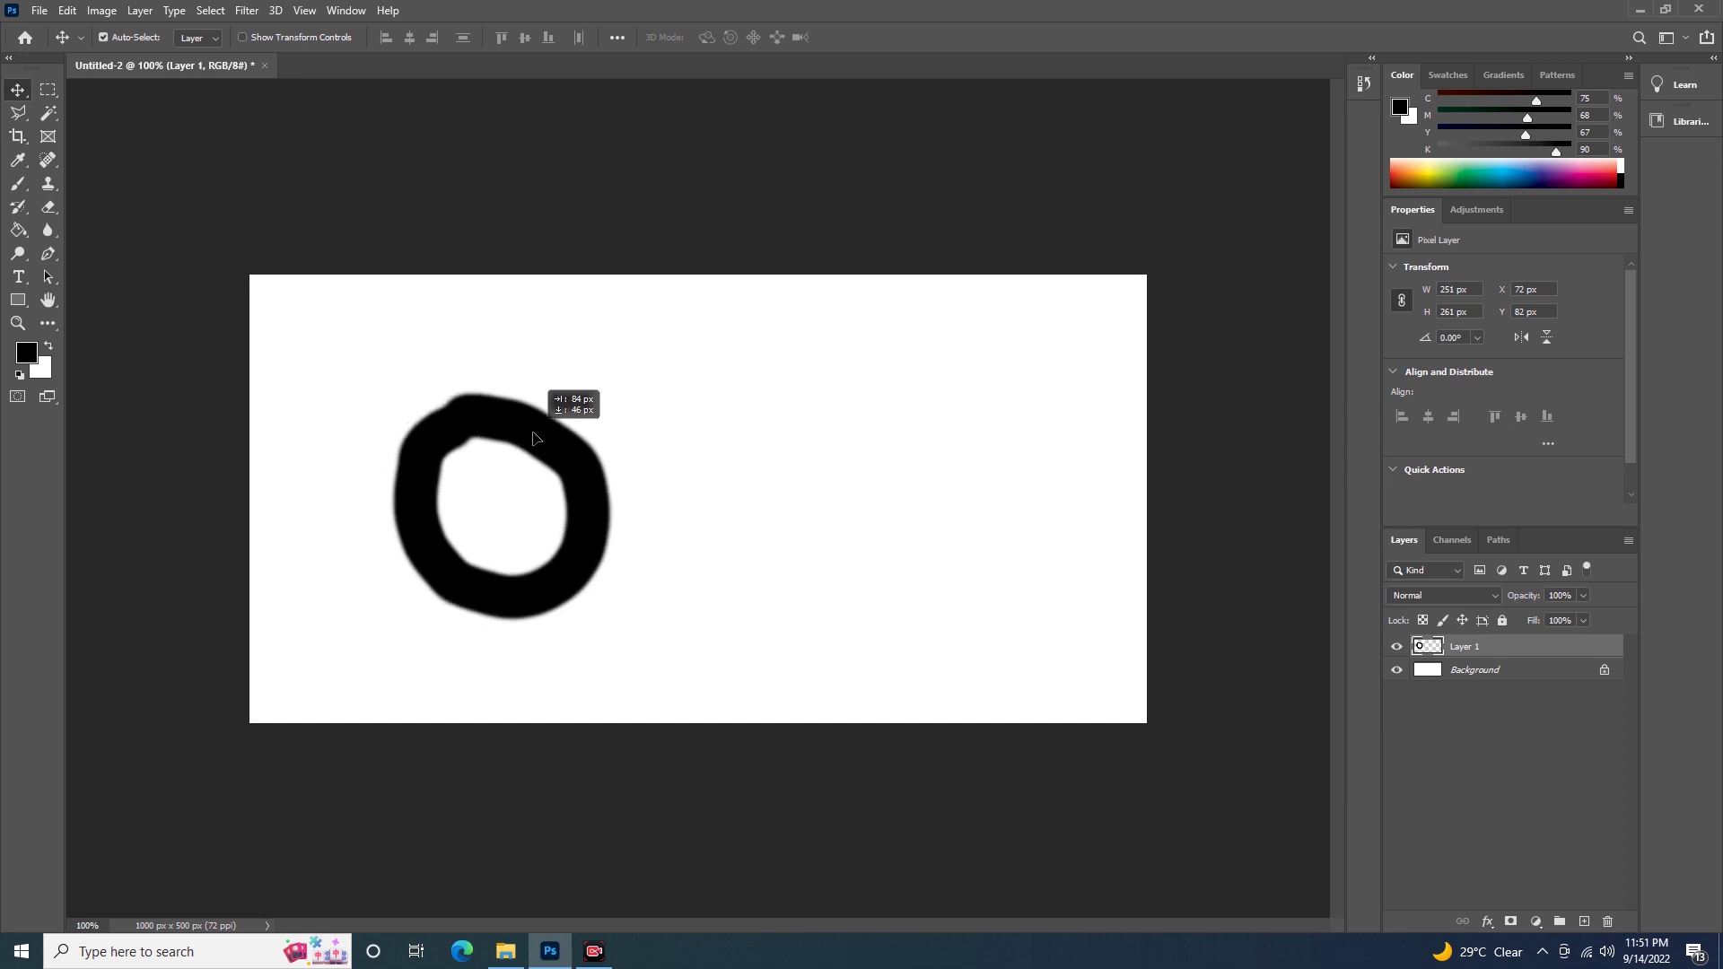
pyautogui.moveTo(565, 466)
pyautogui.mouseDown()
pyautogui.moveTo(470, 415)
pyautogui.moveTo(708, 427)
pyautogui.moveTo(477, 381)
pyautogui.mouseUp()
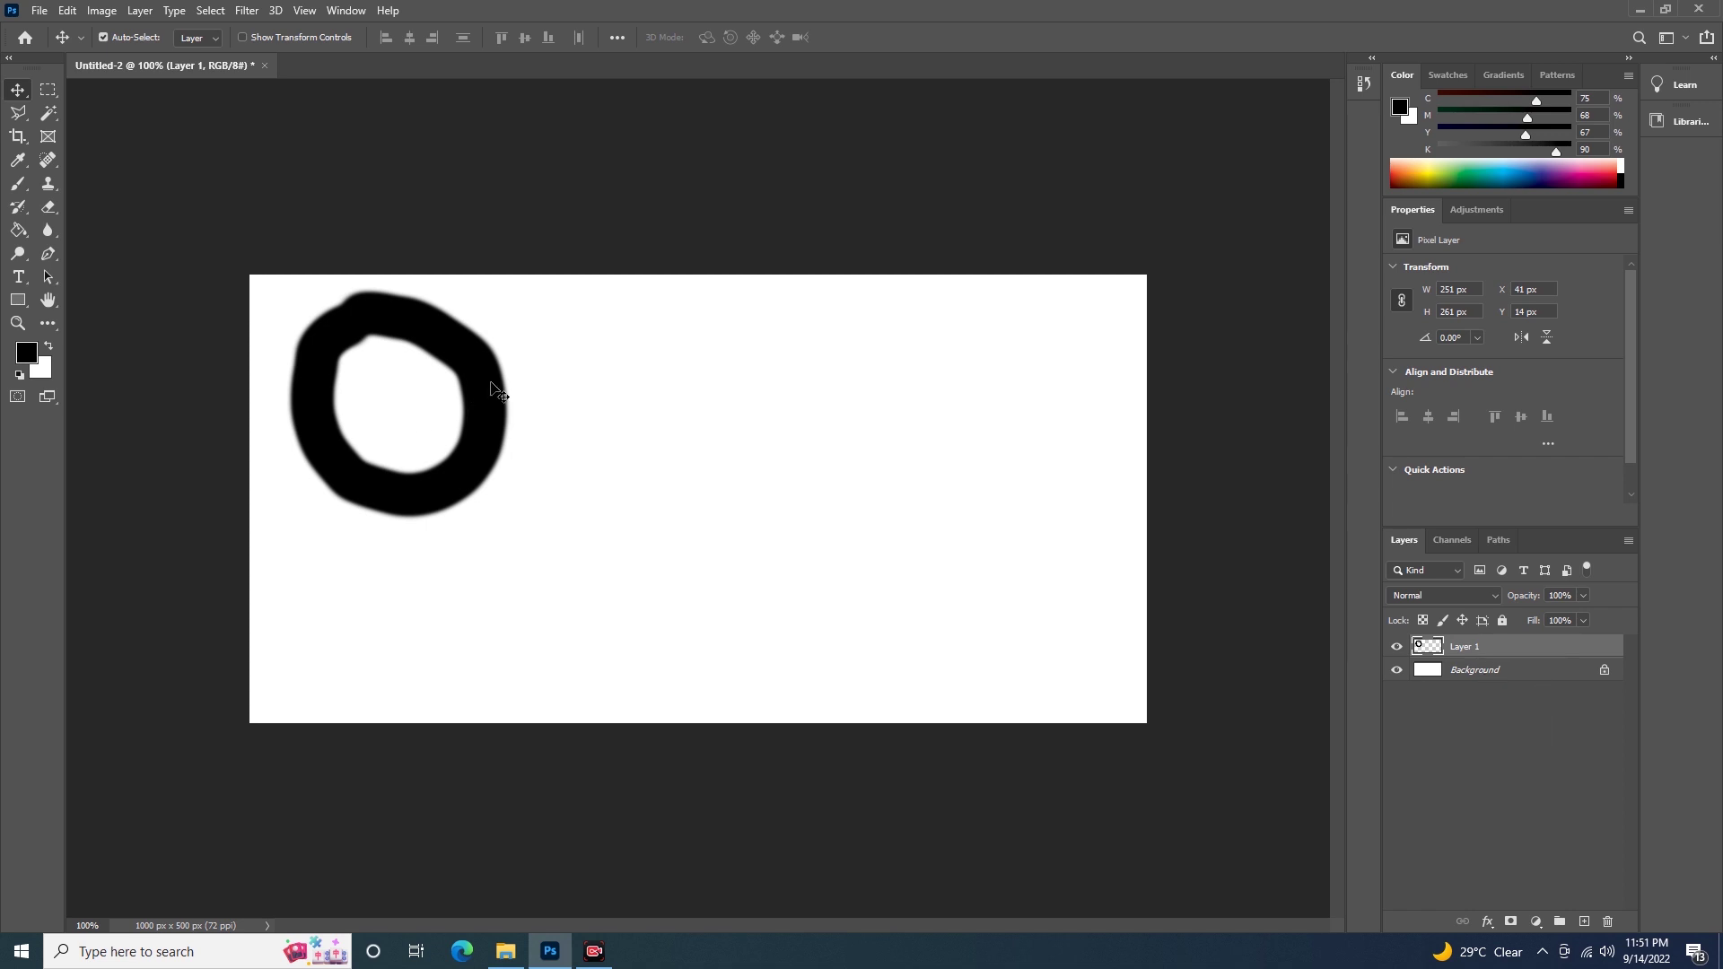
pyautogui.moveTo(490, 389); pyautogui.dragTo(500, 462)
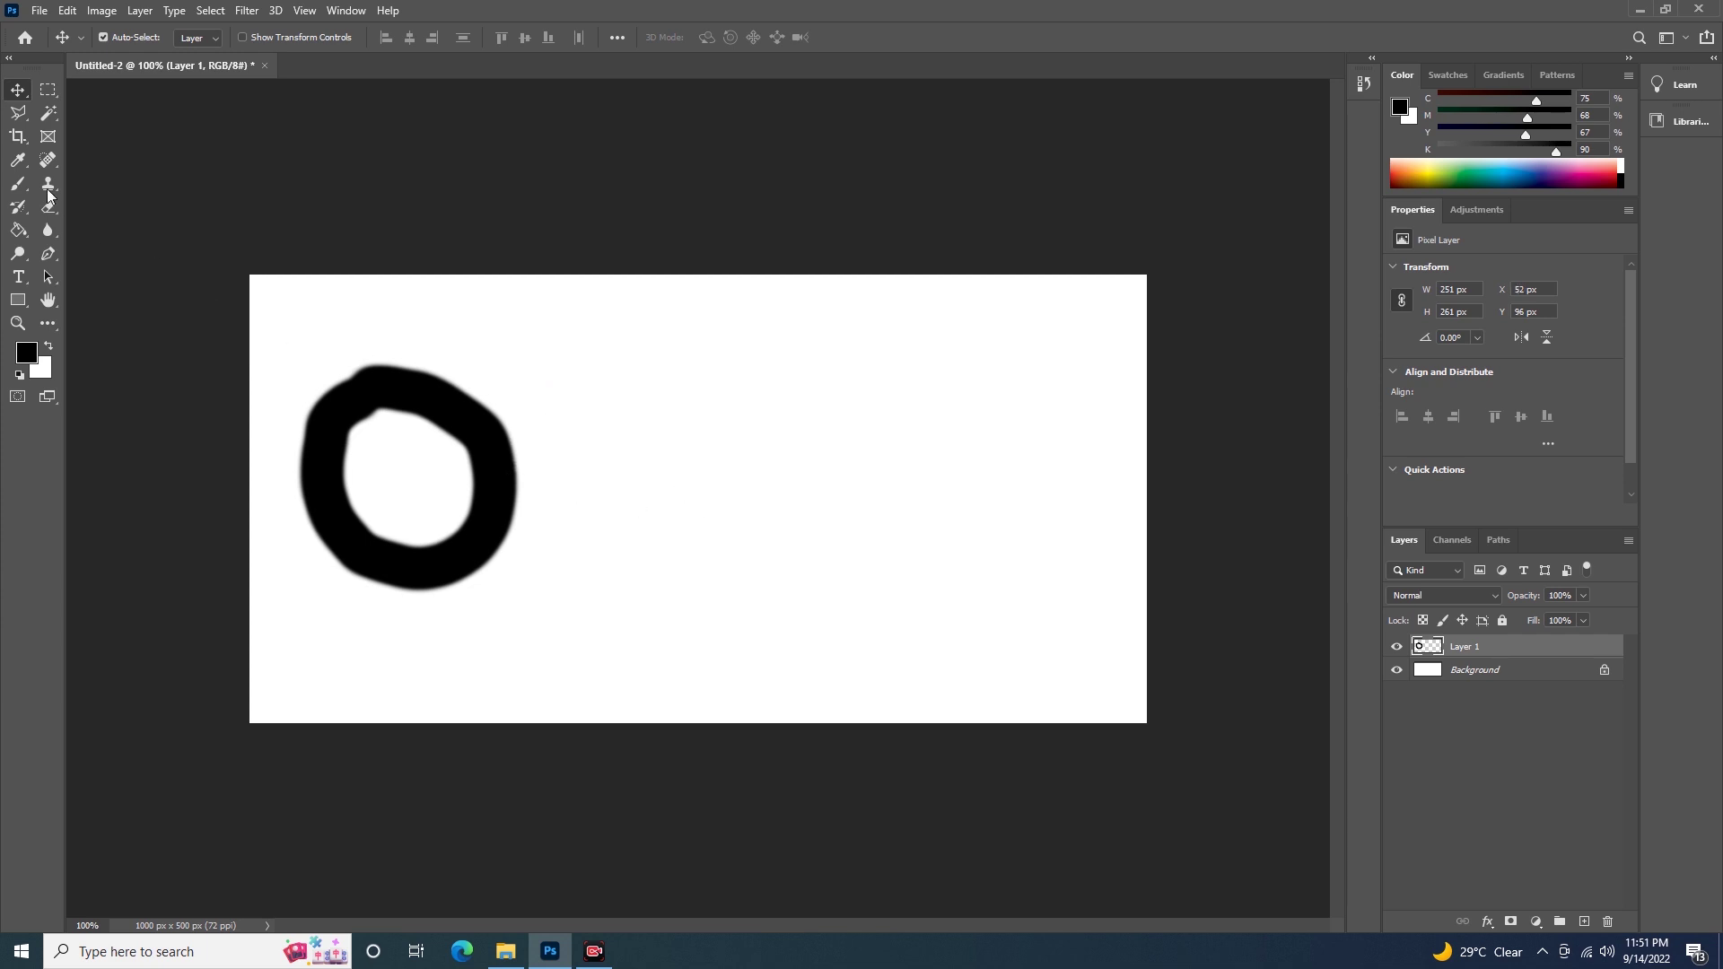
# Step: Fill a tall rectangular selection right of the ring with red e61414, then deselect
pyautogui.click(48, 89)
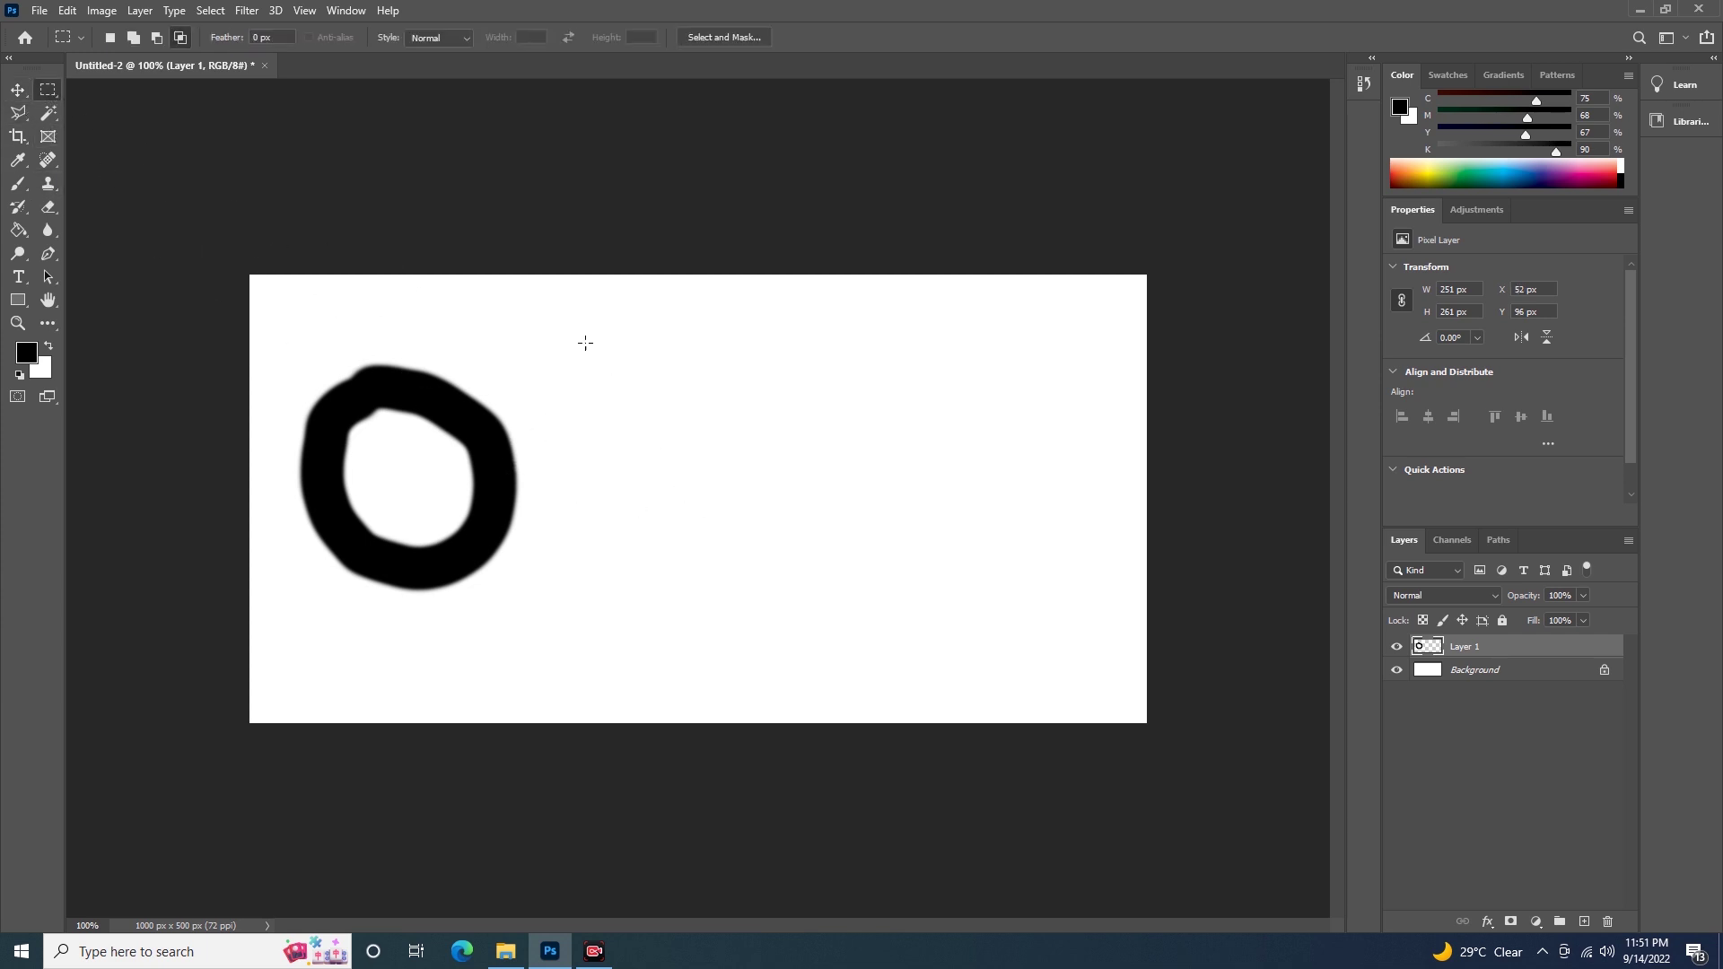
pyautogui.moveTo(575, 320); pyautogui.dragTo(728, 622)
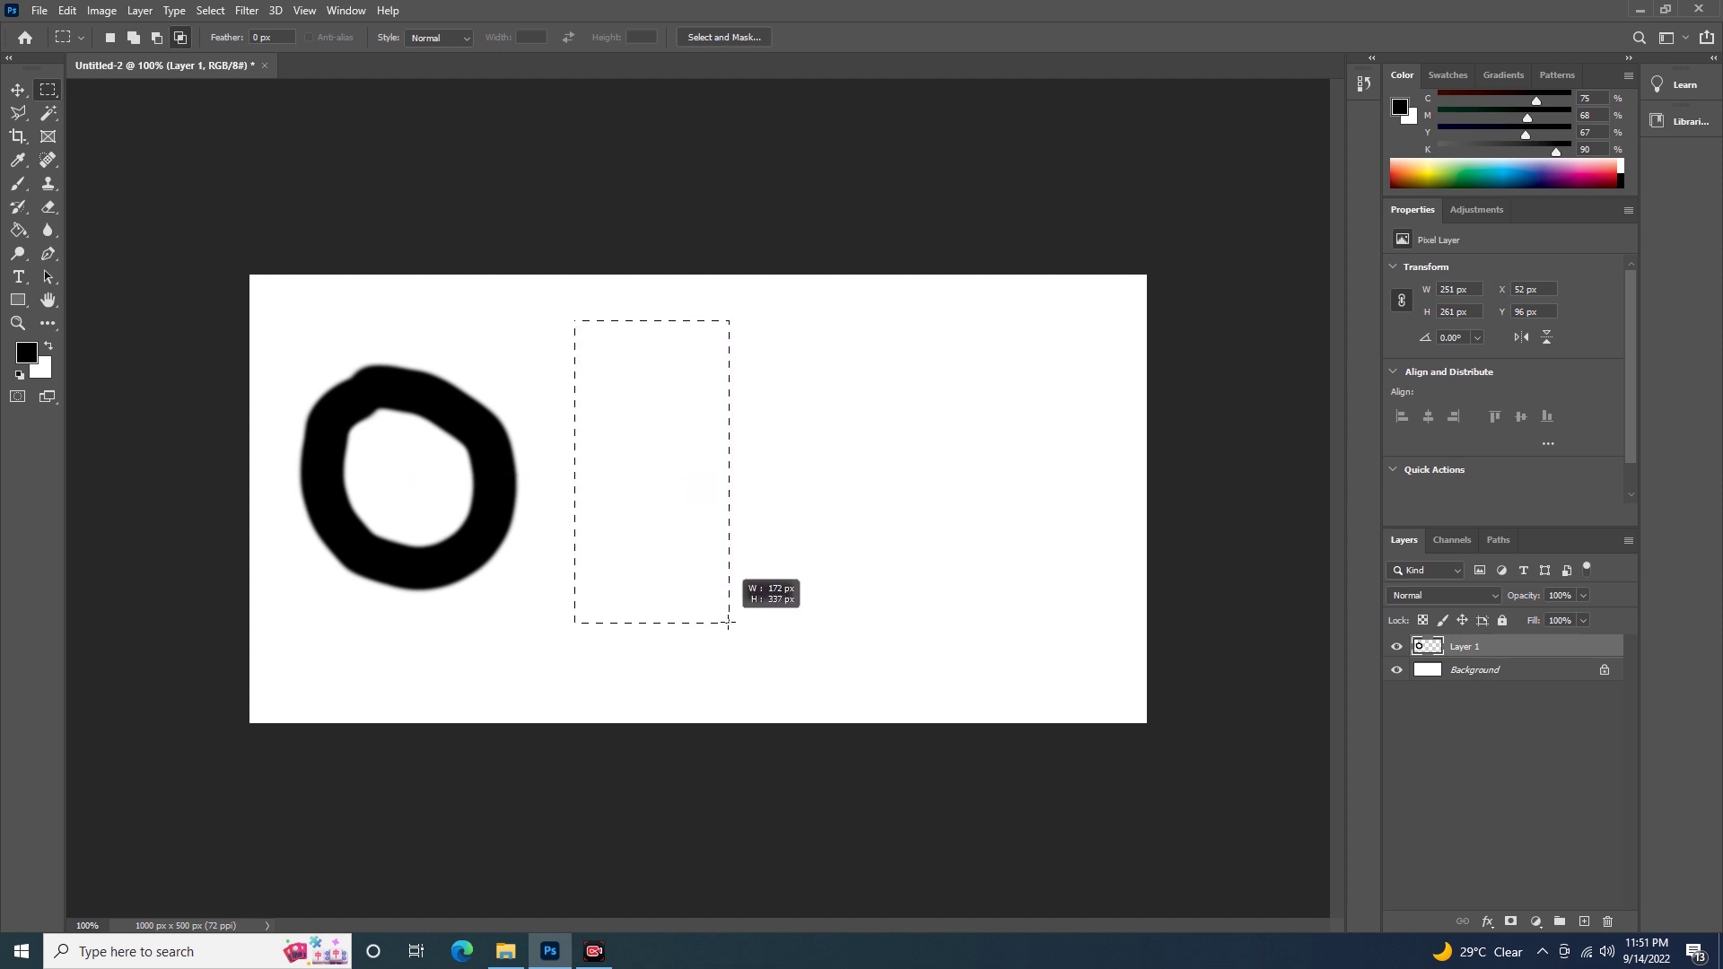
pyautogui.moveTo(728, 622); pyautogui.dragTo(728, 622)
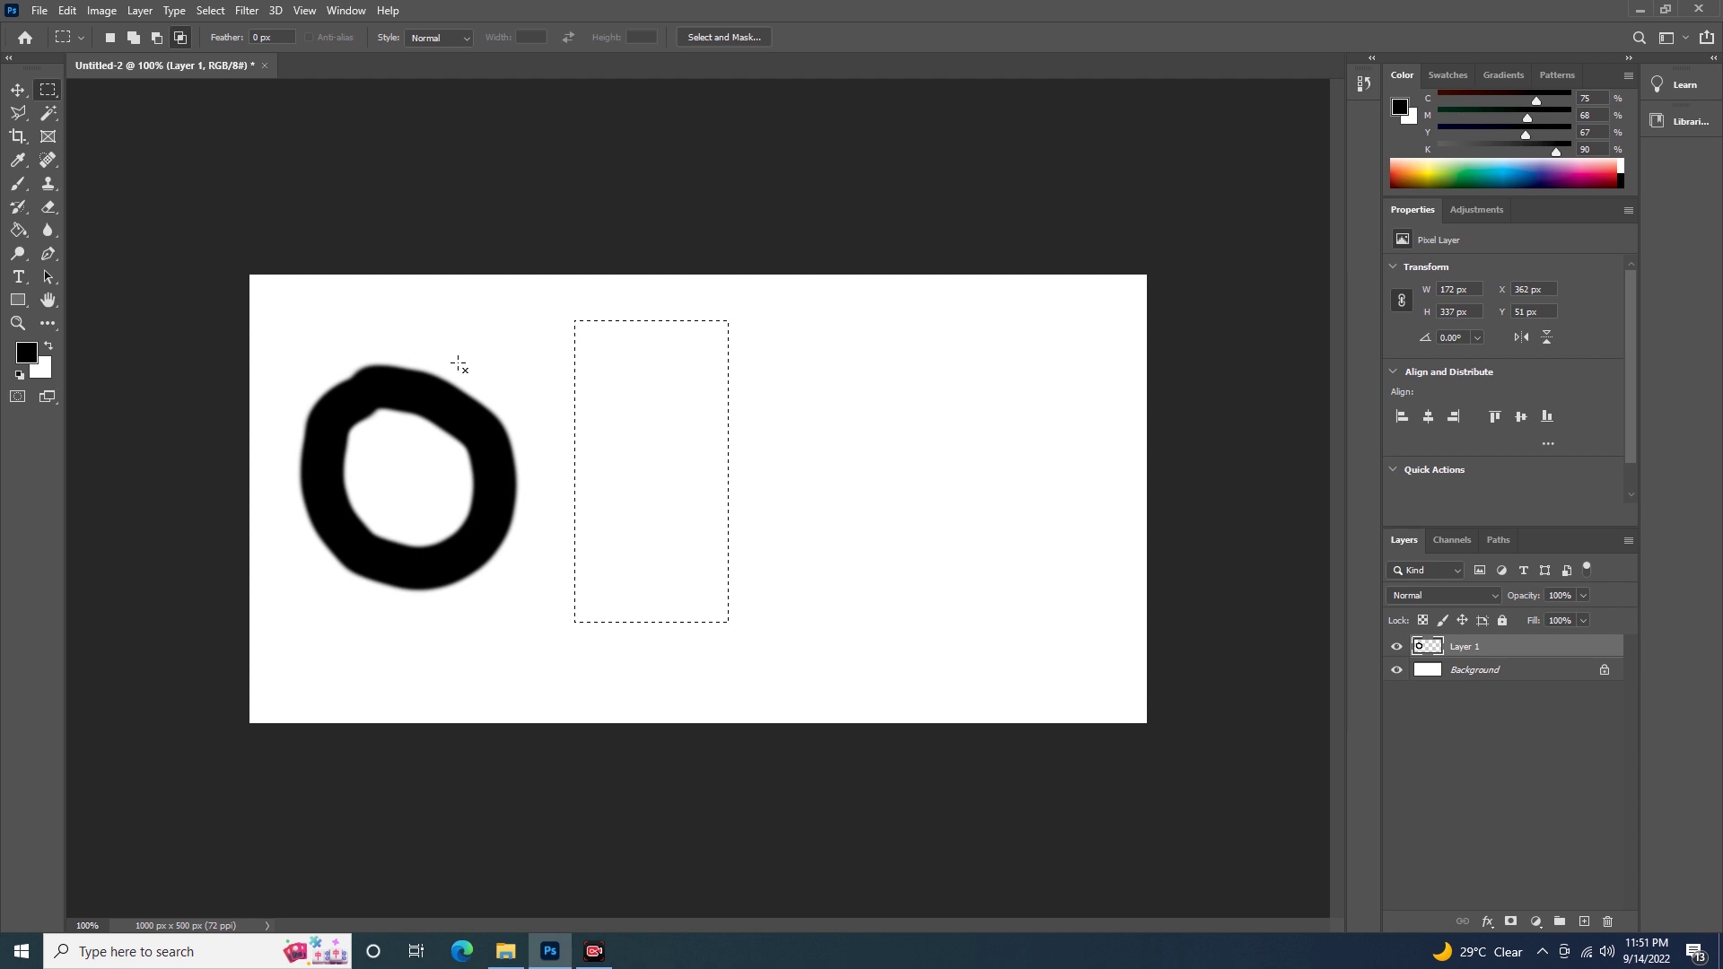
pyautogui.click(26, 353)
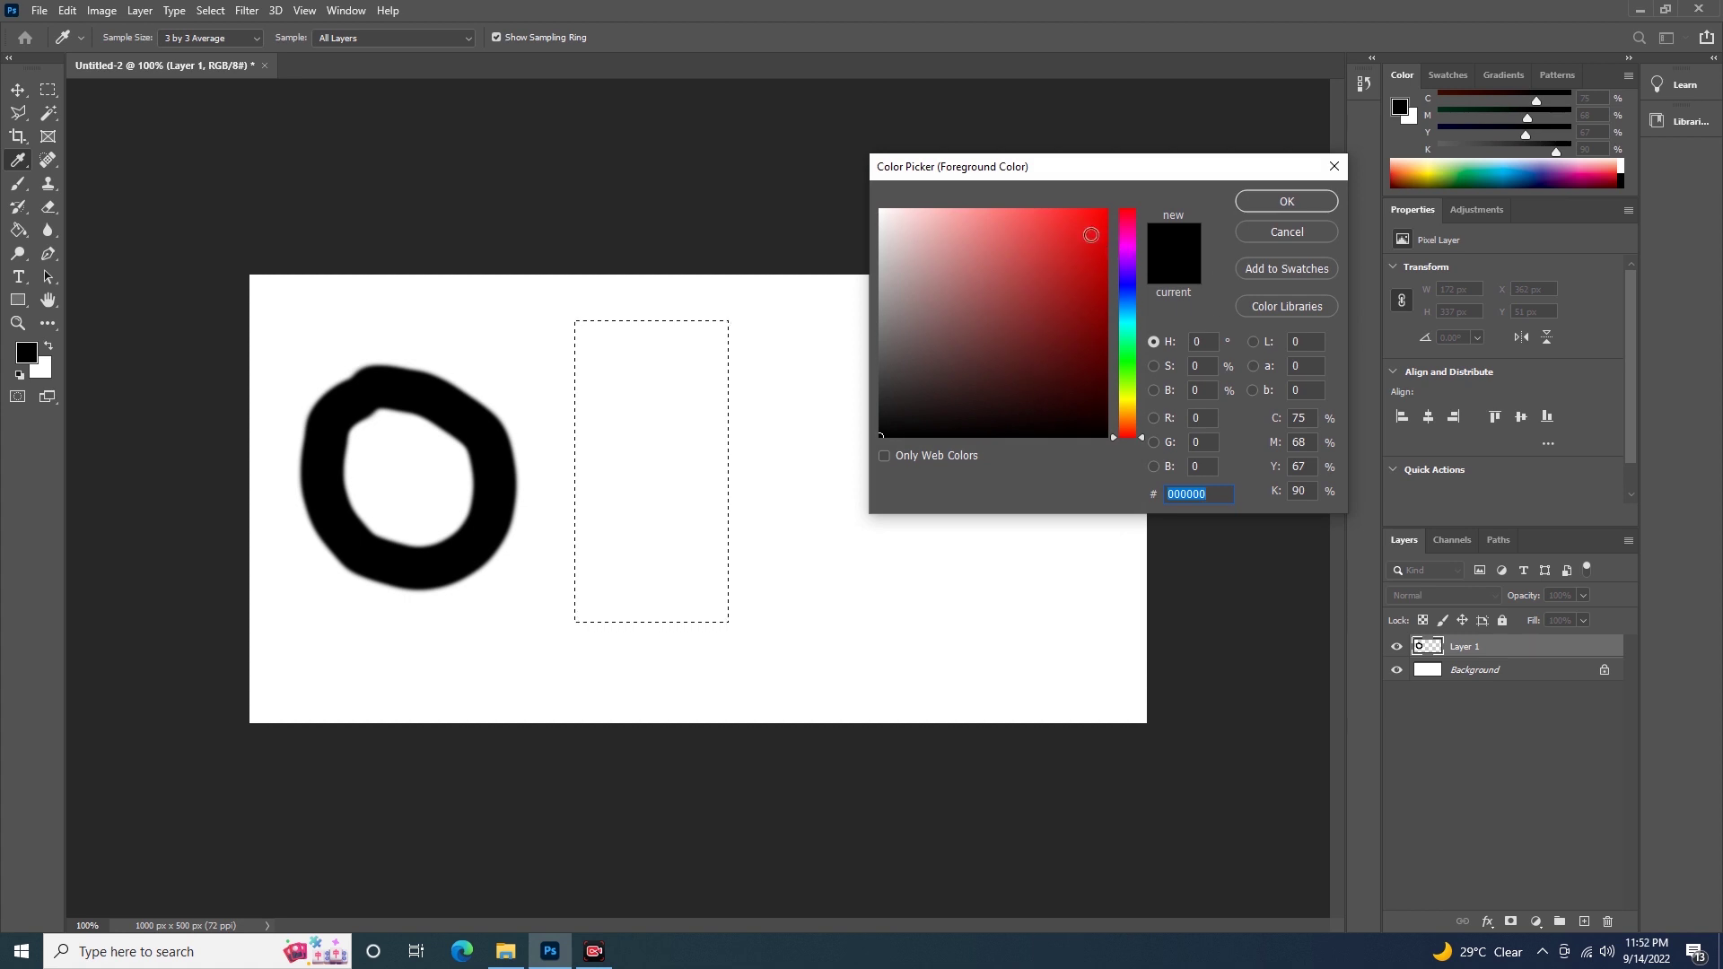
pyautogui.click(1088, 231)
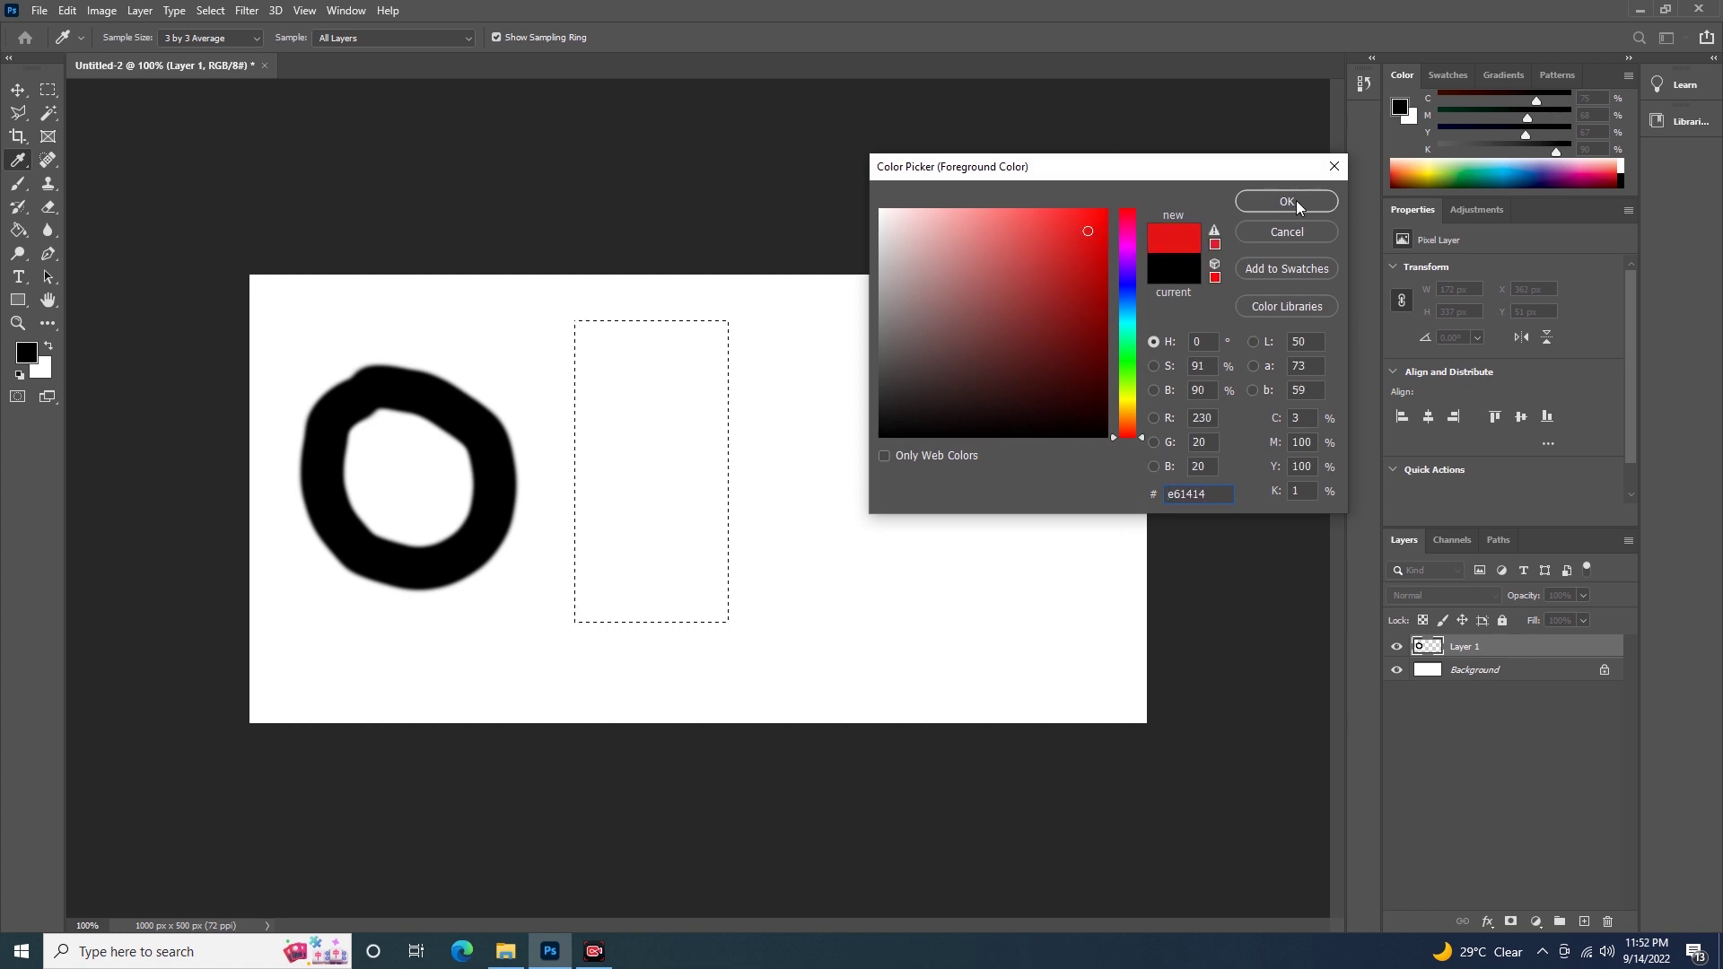
pyautogui.click(1296, 201)
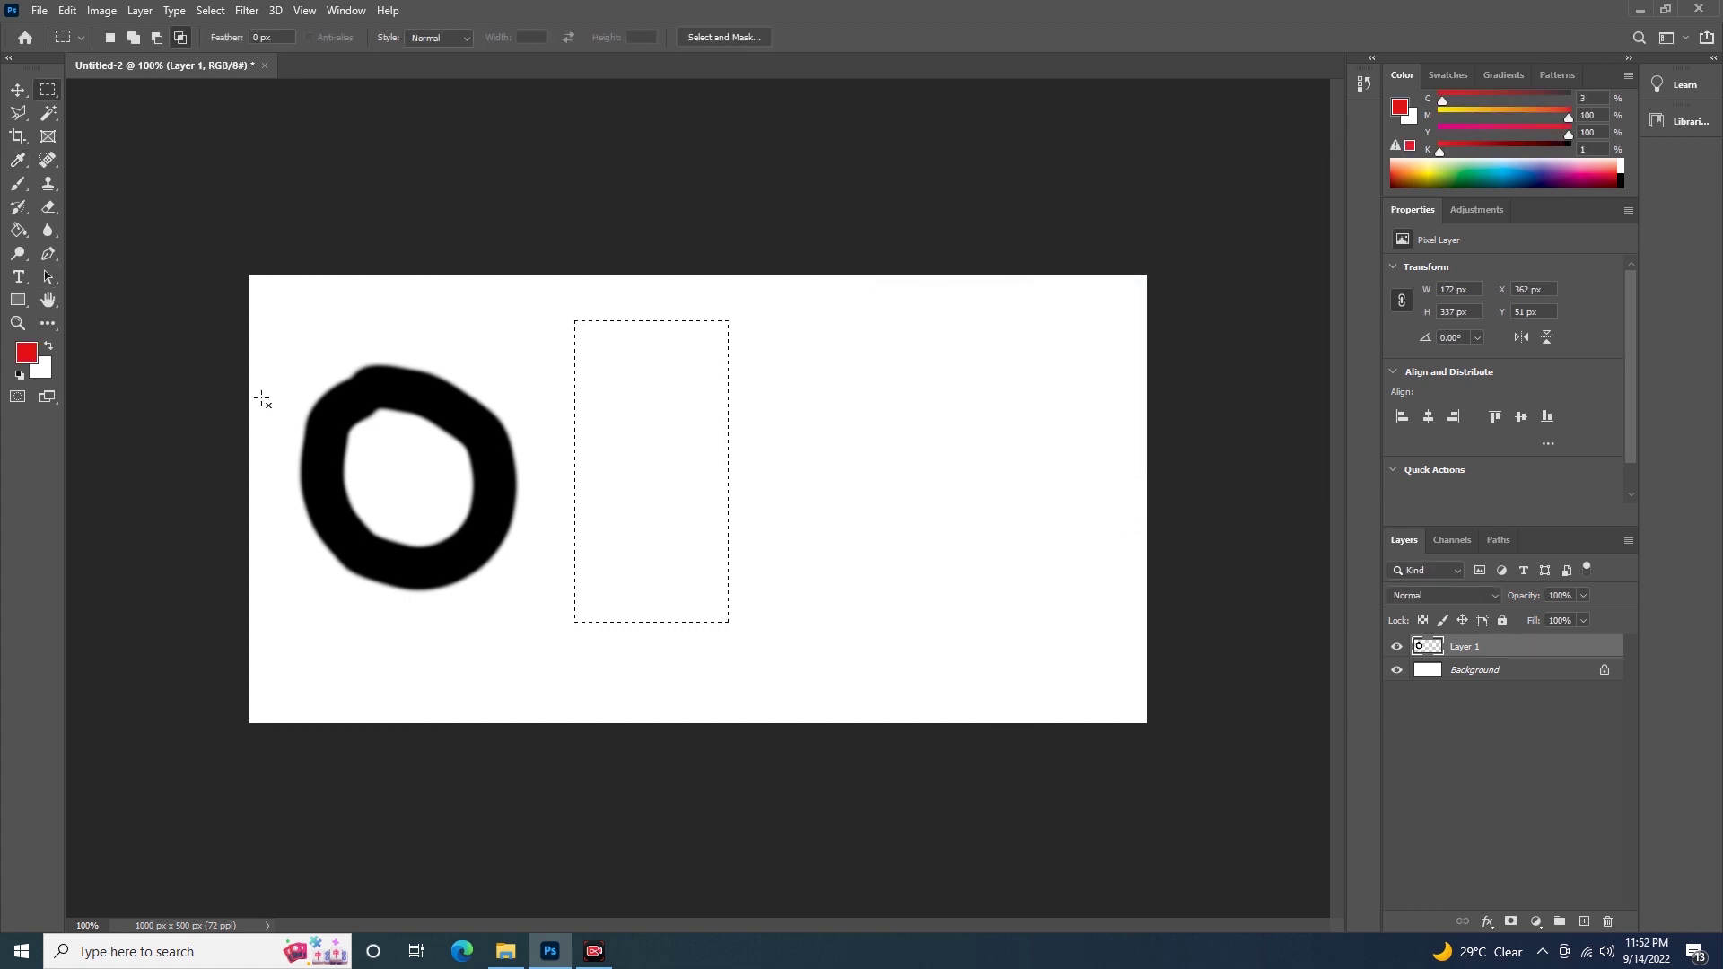
pyautogui.click(19, 232)
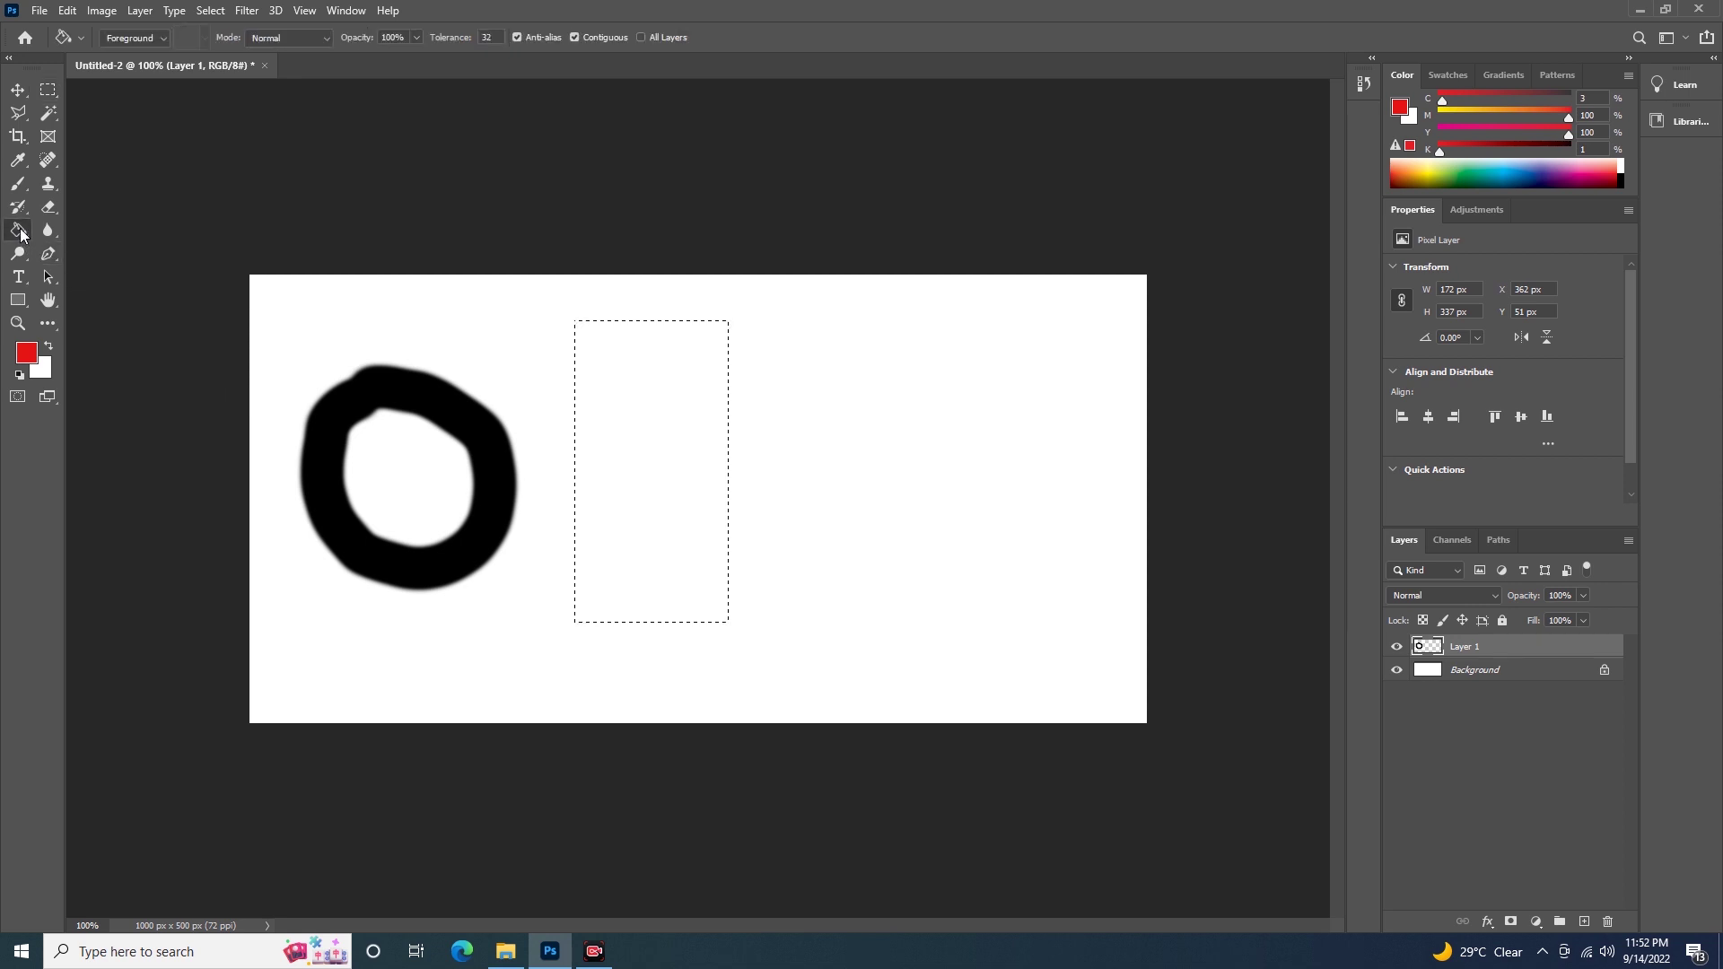
pyautogui.click(641, 389)
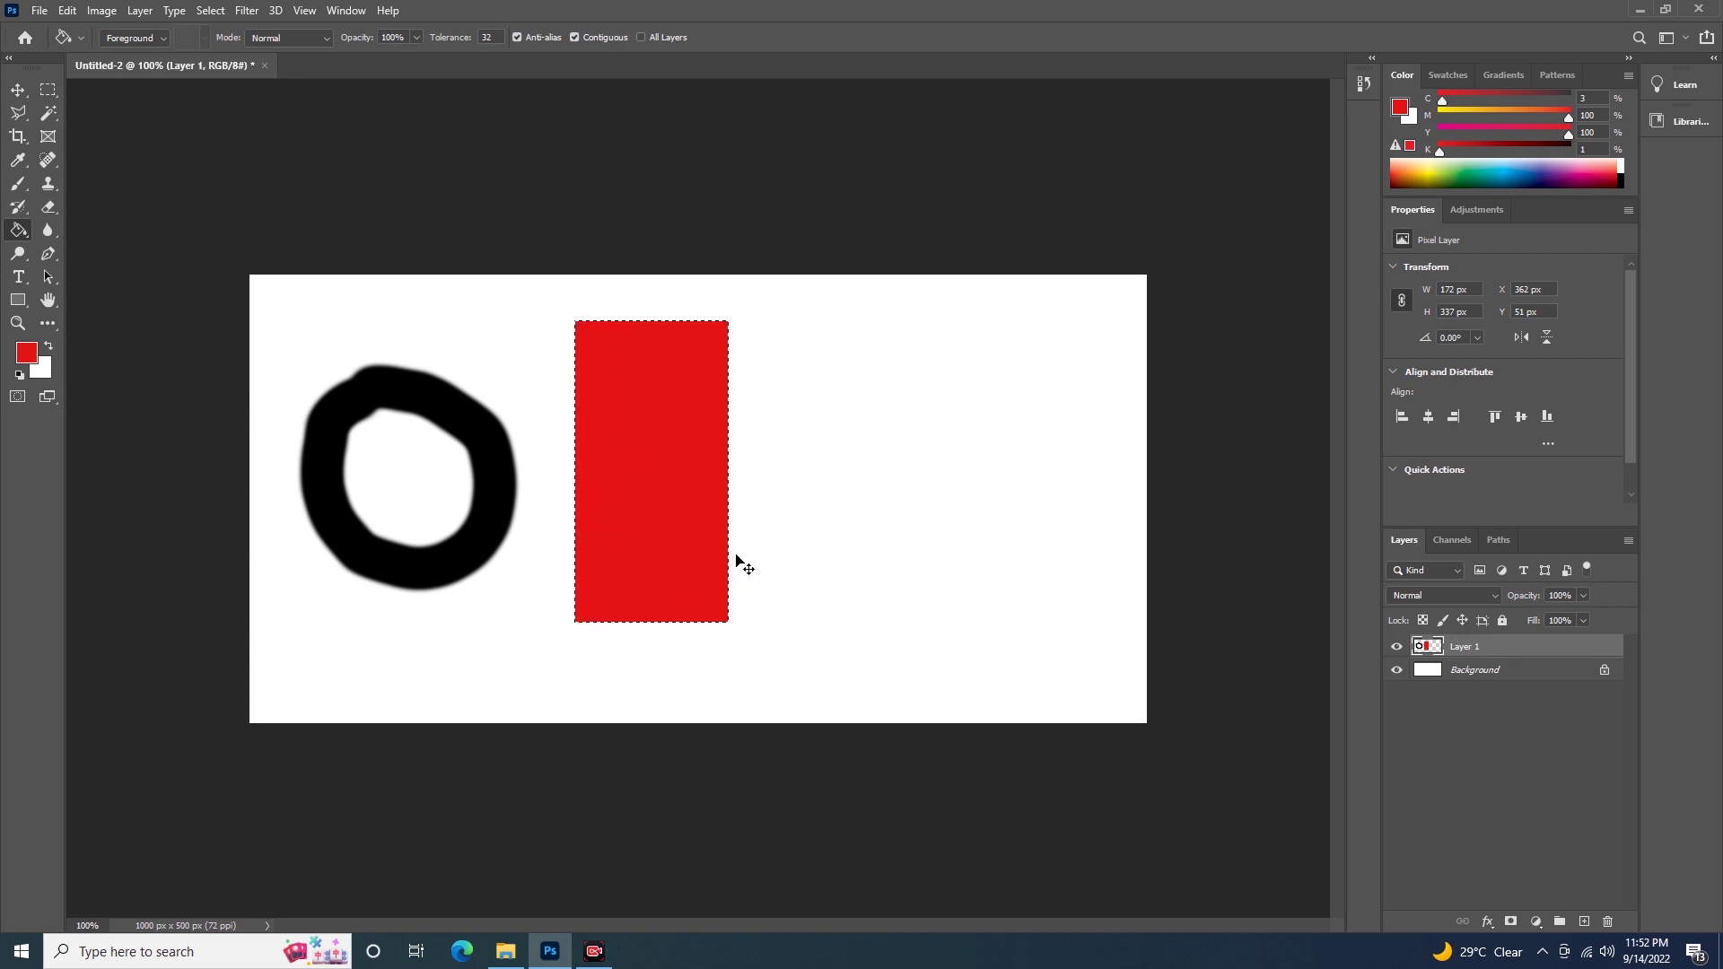
pyautogui.hotkey('ctrl', 'd')
# Step: Drag the ring and rectangle right, then undo the move, red fill and selection
pyautogui.click(20, 93)
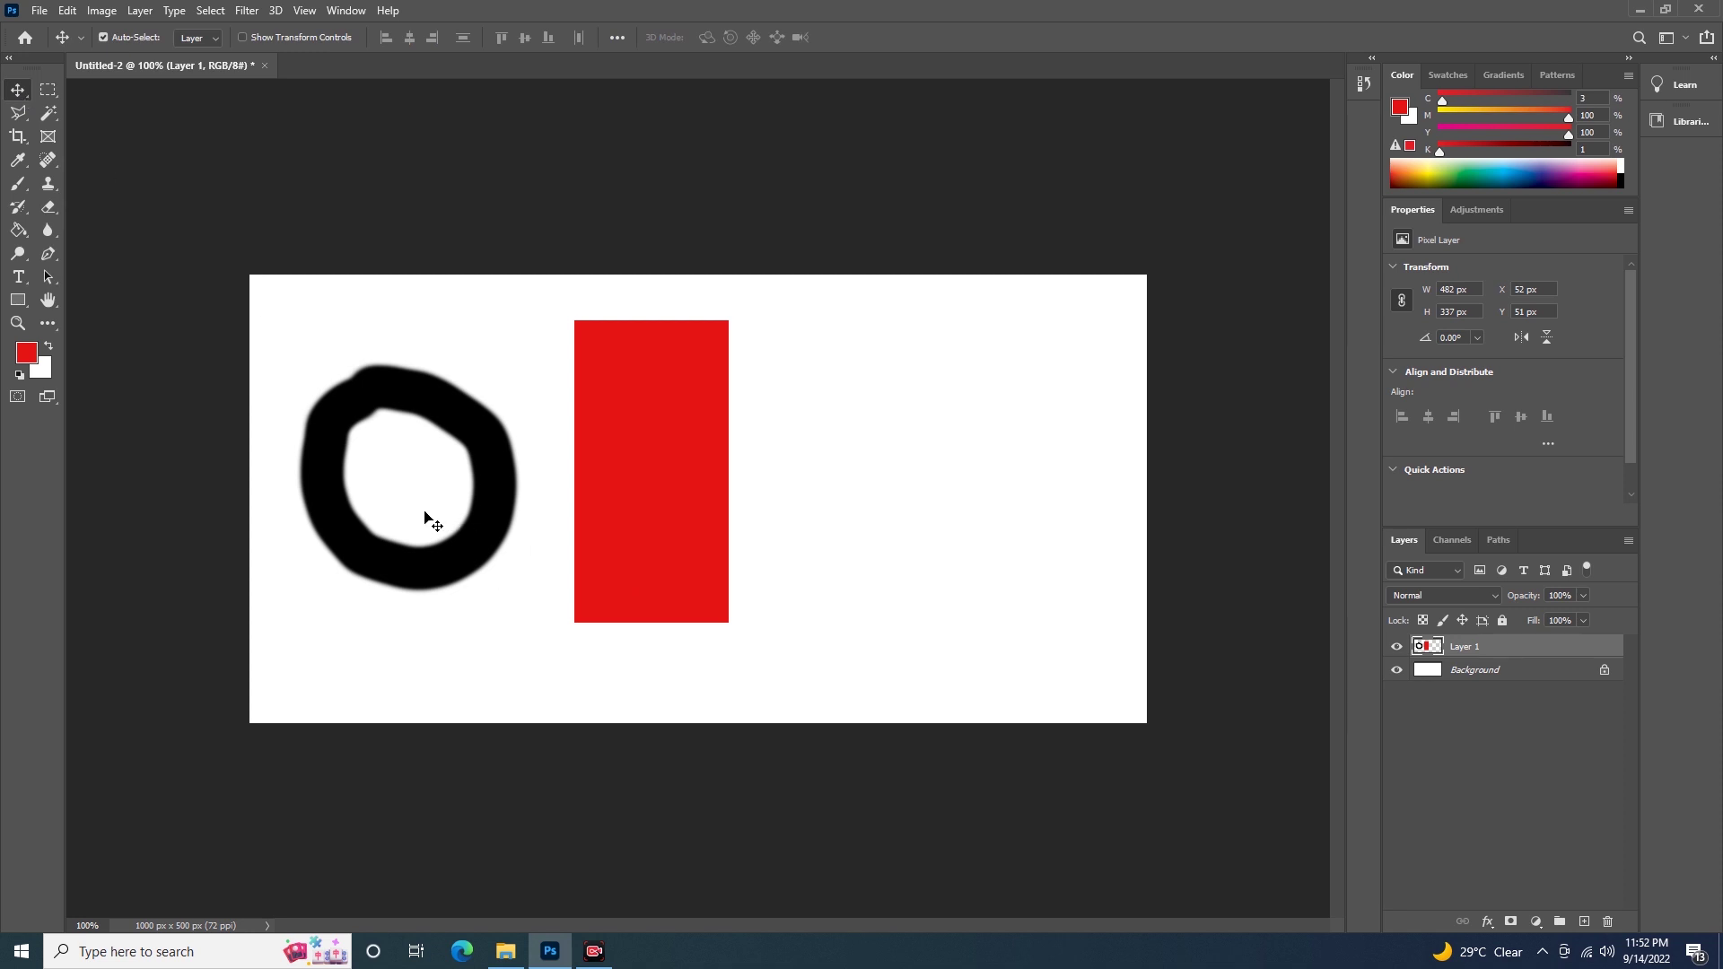
pyautogui.moveTo(499, 505)
pyautogui.mouseDown()
pyautogui.moveTo(677, 526)
pyautogui.moveTo(539, 507)
pyautogui.moveTo(654, 502)
pyautogui.moveTo(548, 526)
pyautogui.moveTo(625, 523)
pyautogui.mouseUp()
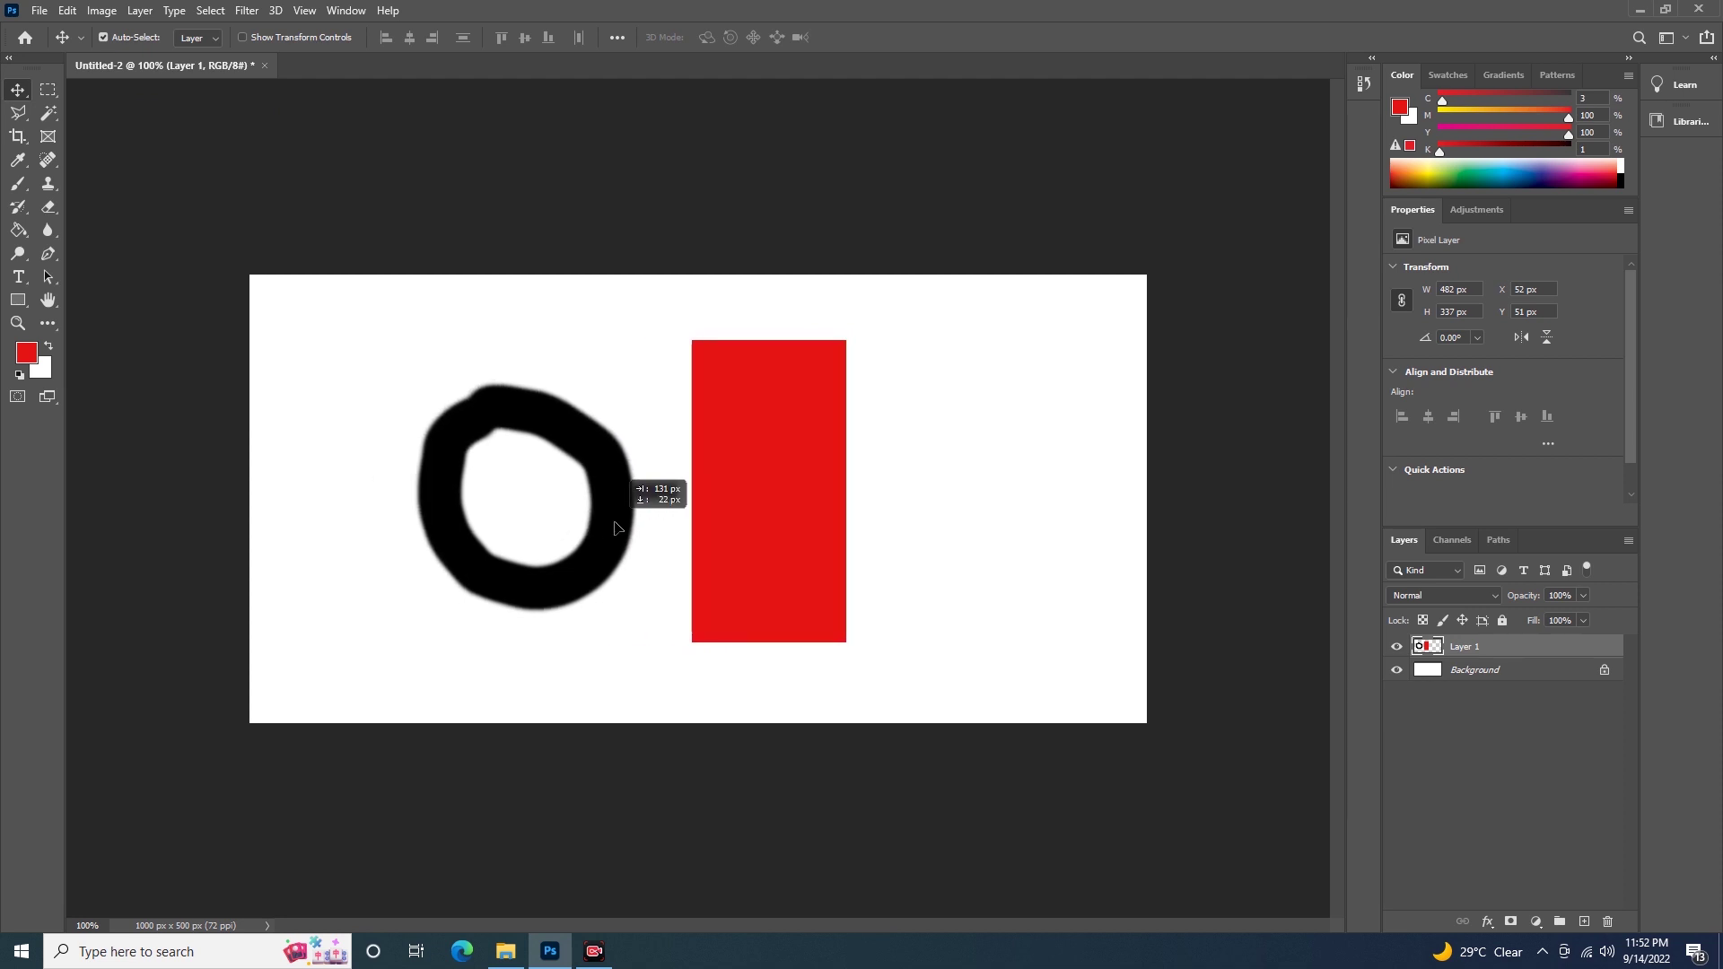
pyautogui.moveTo(616, 526); pyautogui.dragTo(607, 529)
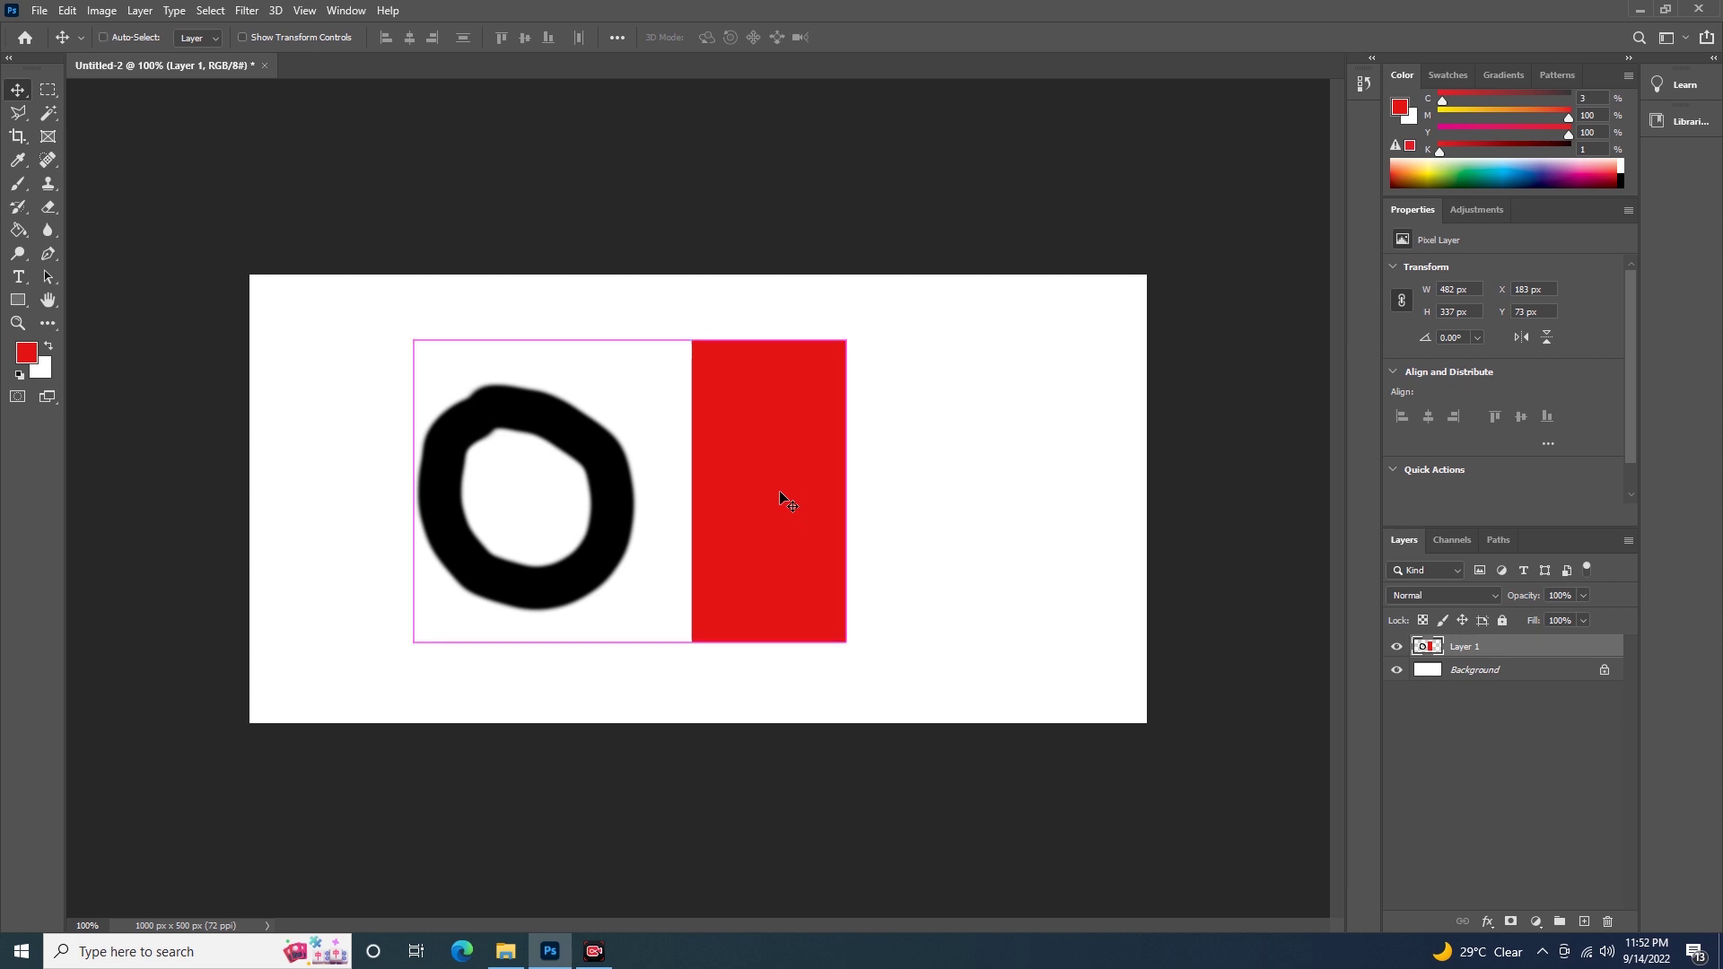
pyautogui.hotkey('ctrl', 'z')
pyautogui.hotkey('ctrl', 'x')
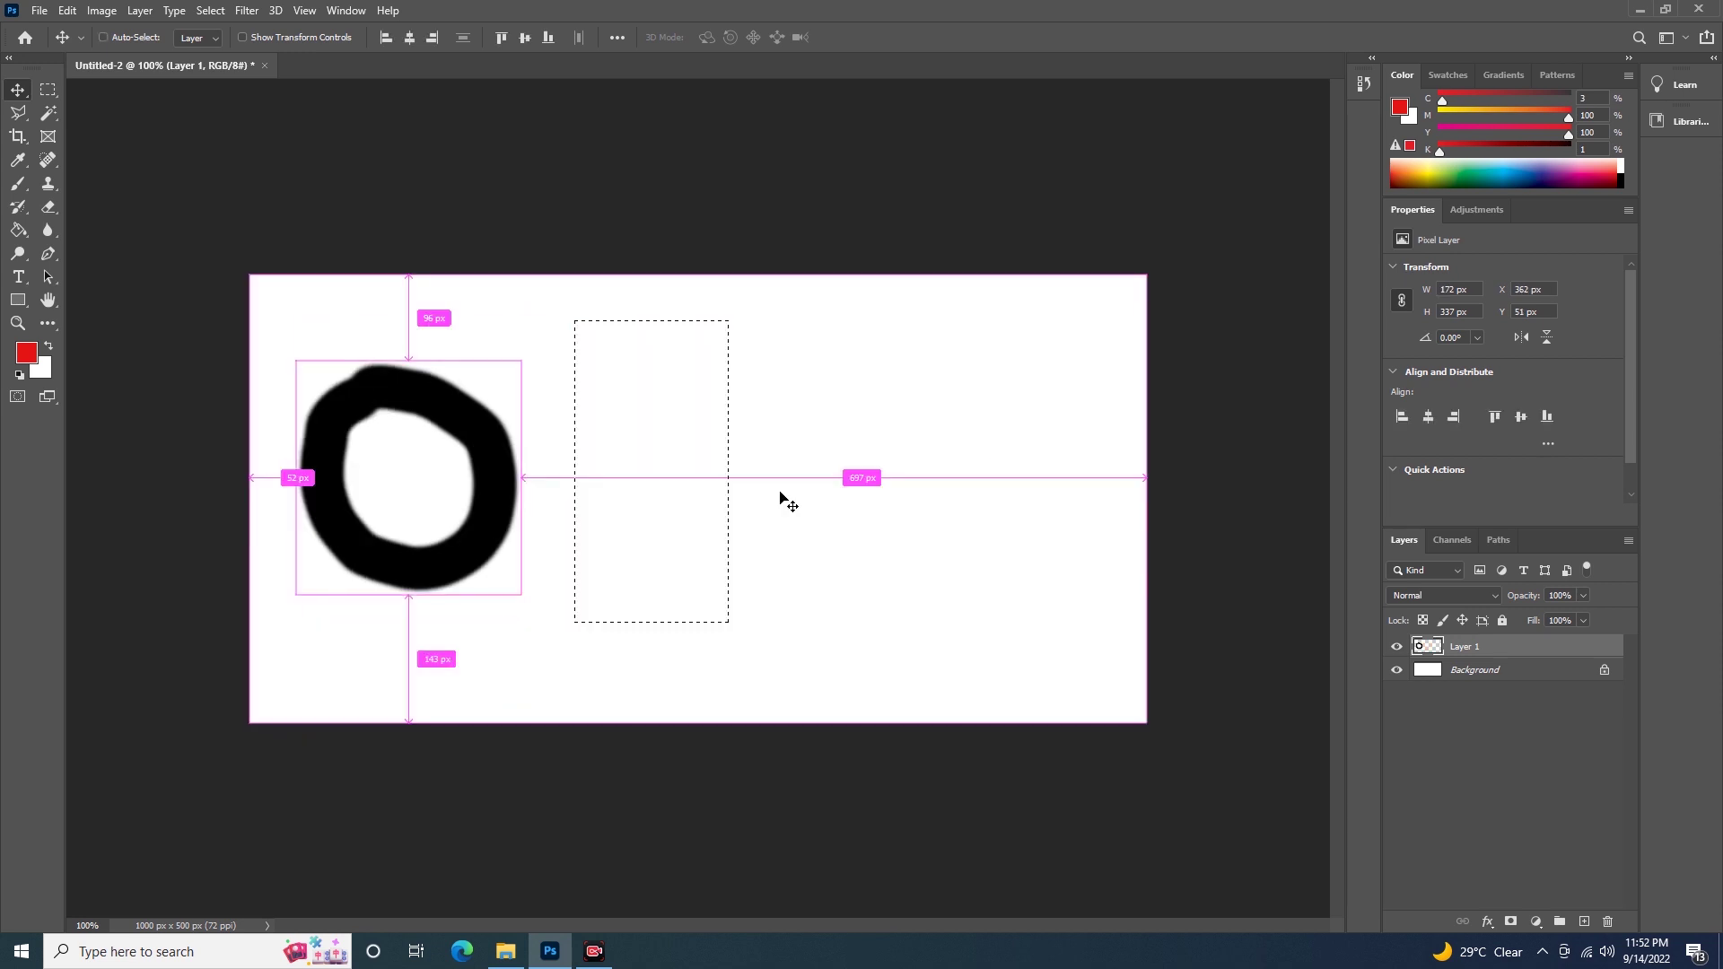
pyautogui.hotkey('ctrl', 'd')
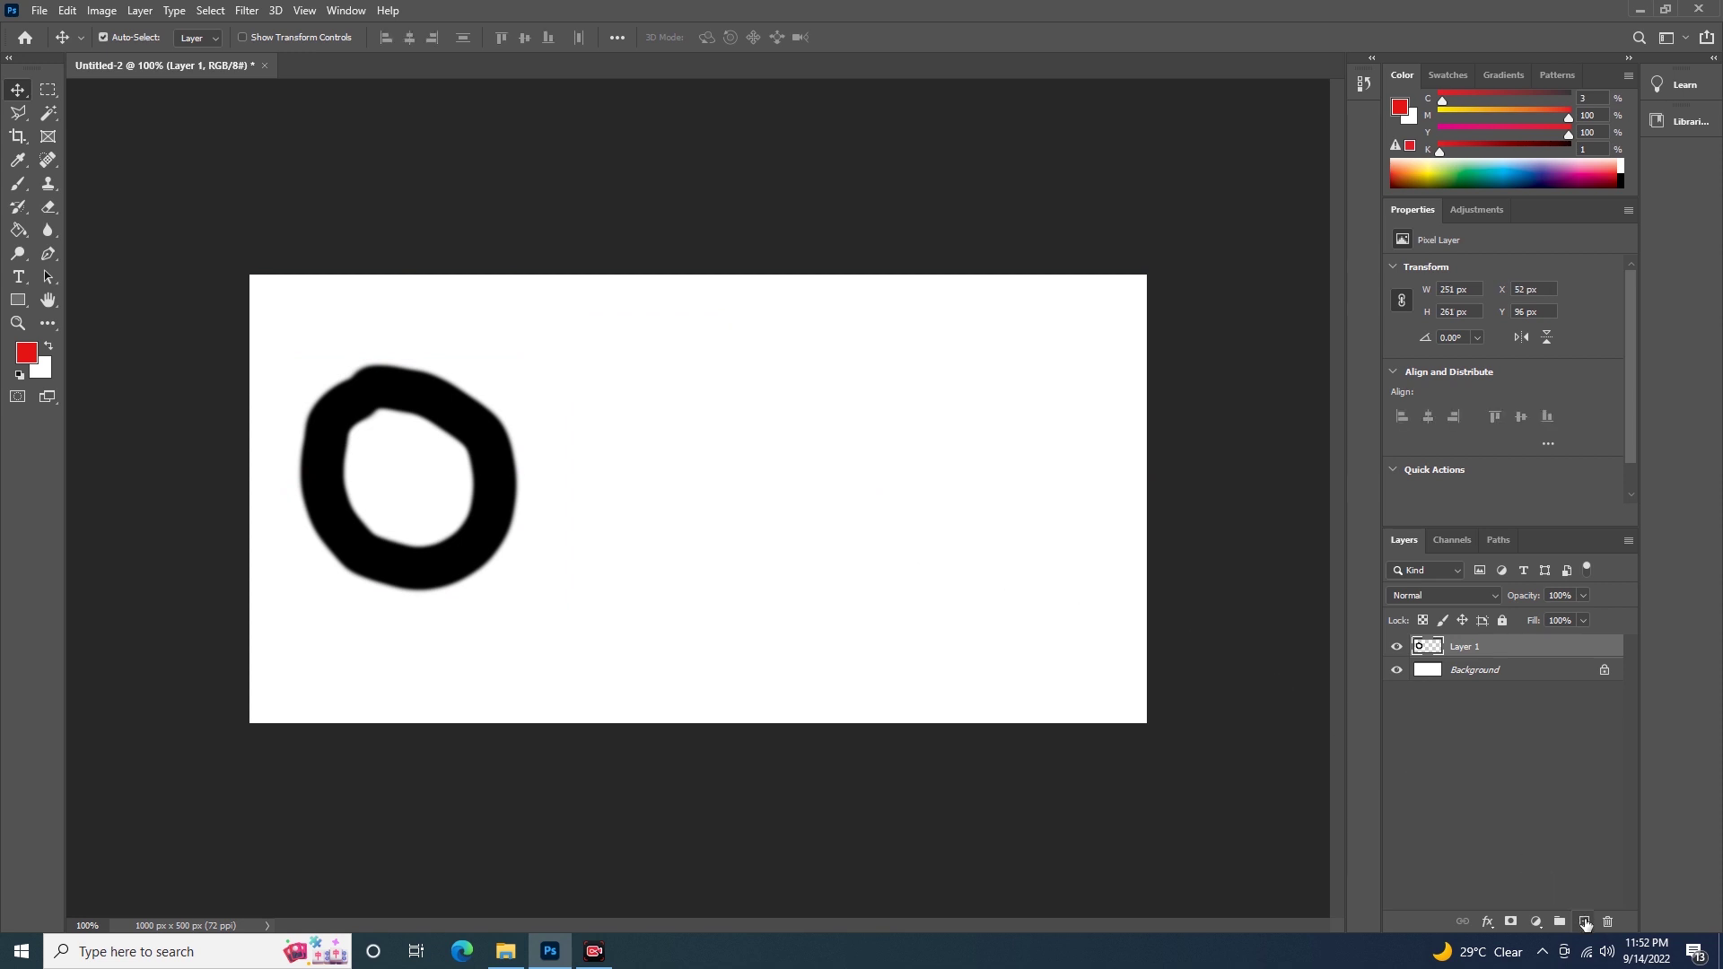
# Step: Add an empty Layer 2 above Layer 1, deleting the surplus Layer 3
pyautogui.click(1585, 925)
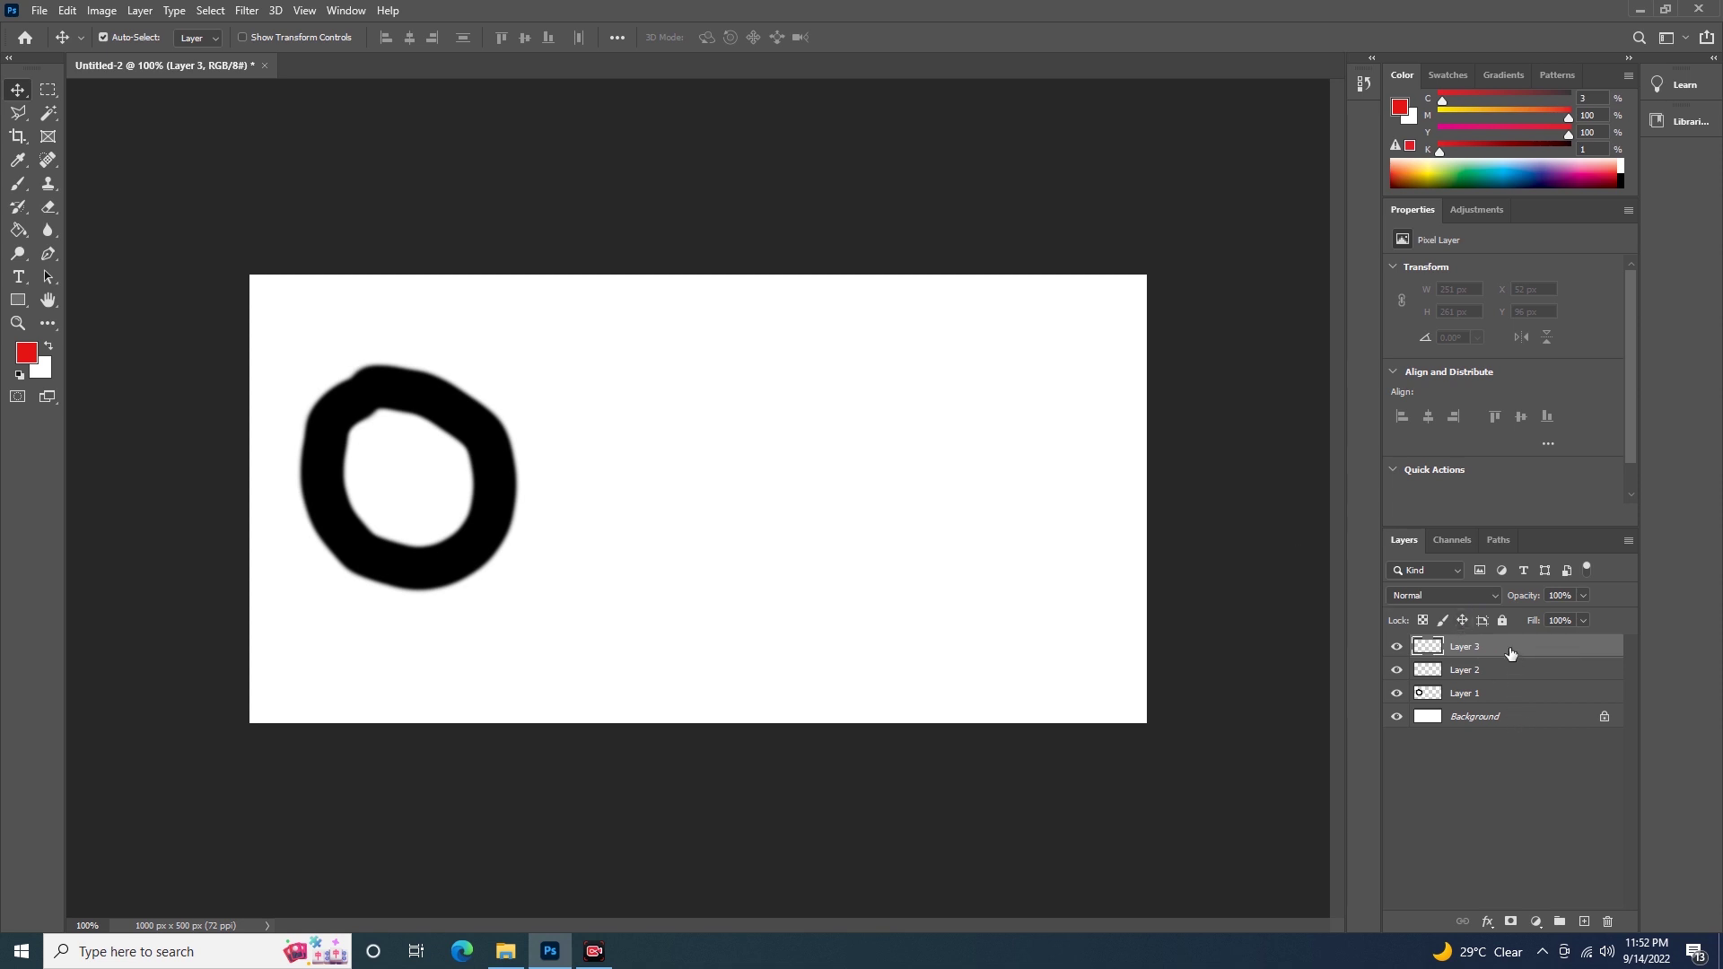
pyautogui.moveTo(1508, 653)
pyautogui.mouseDown()
pyautogui.moveTo(1578, 735)
pyautogui.moveTo(1607, 921)
pyautogui.mouseUp()
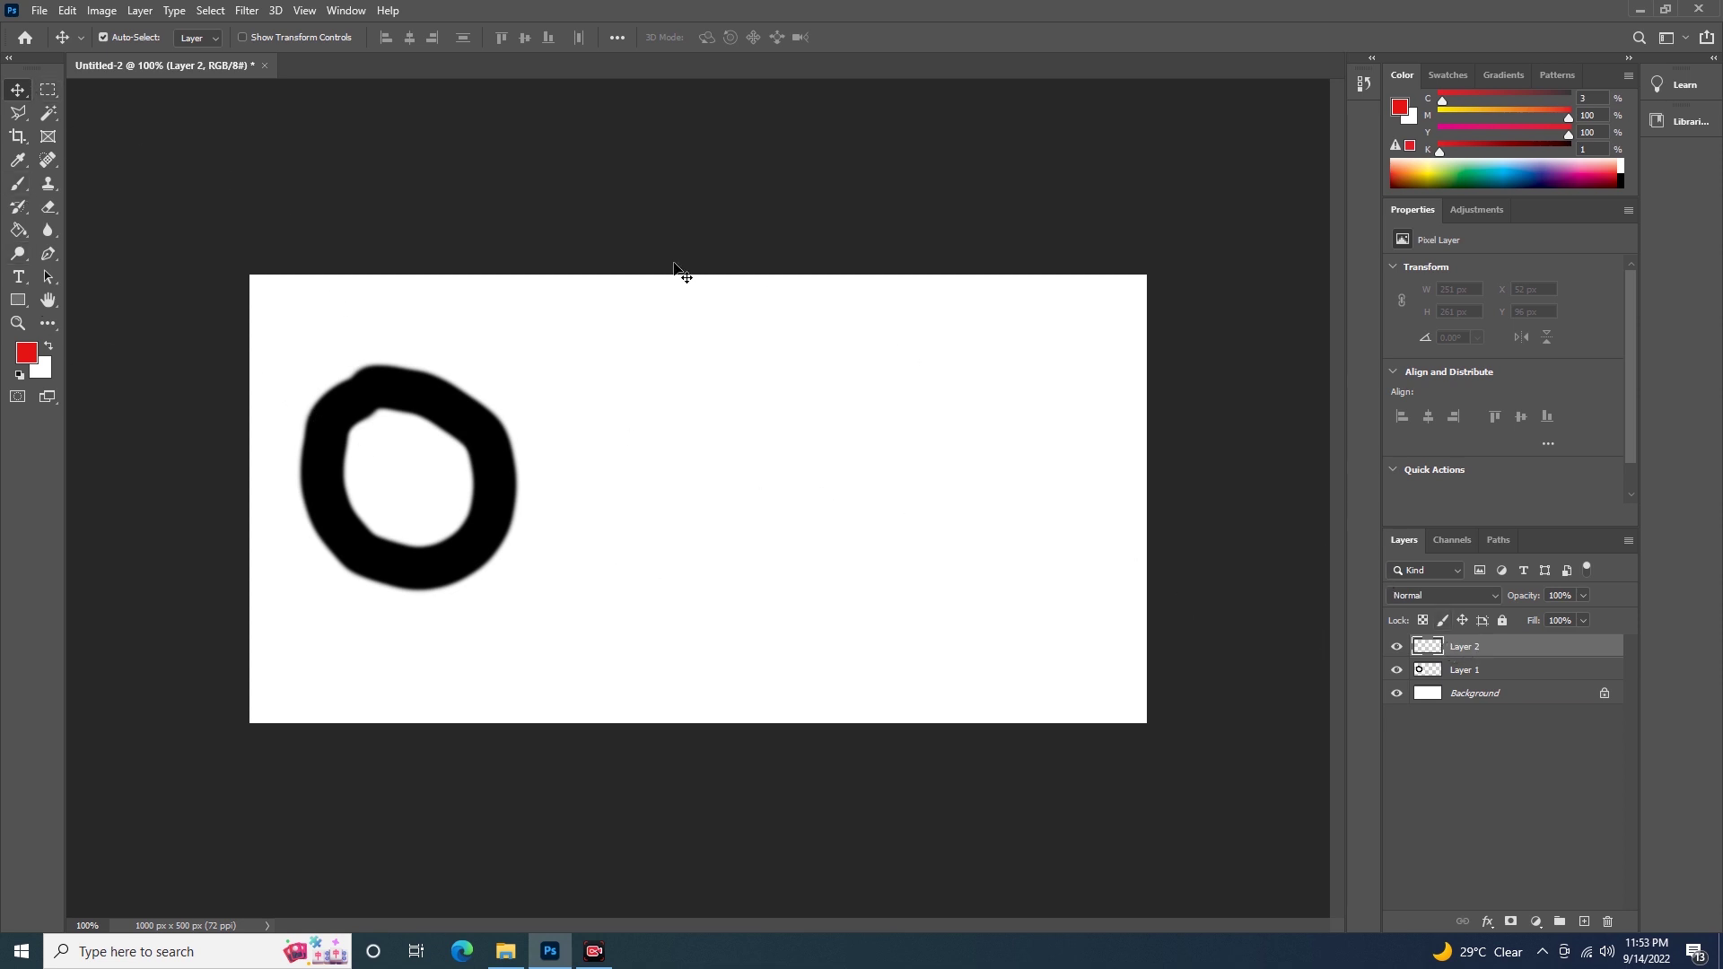
pyautogui.click(47, 90)
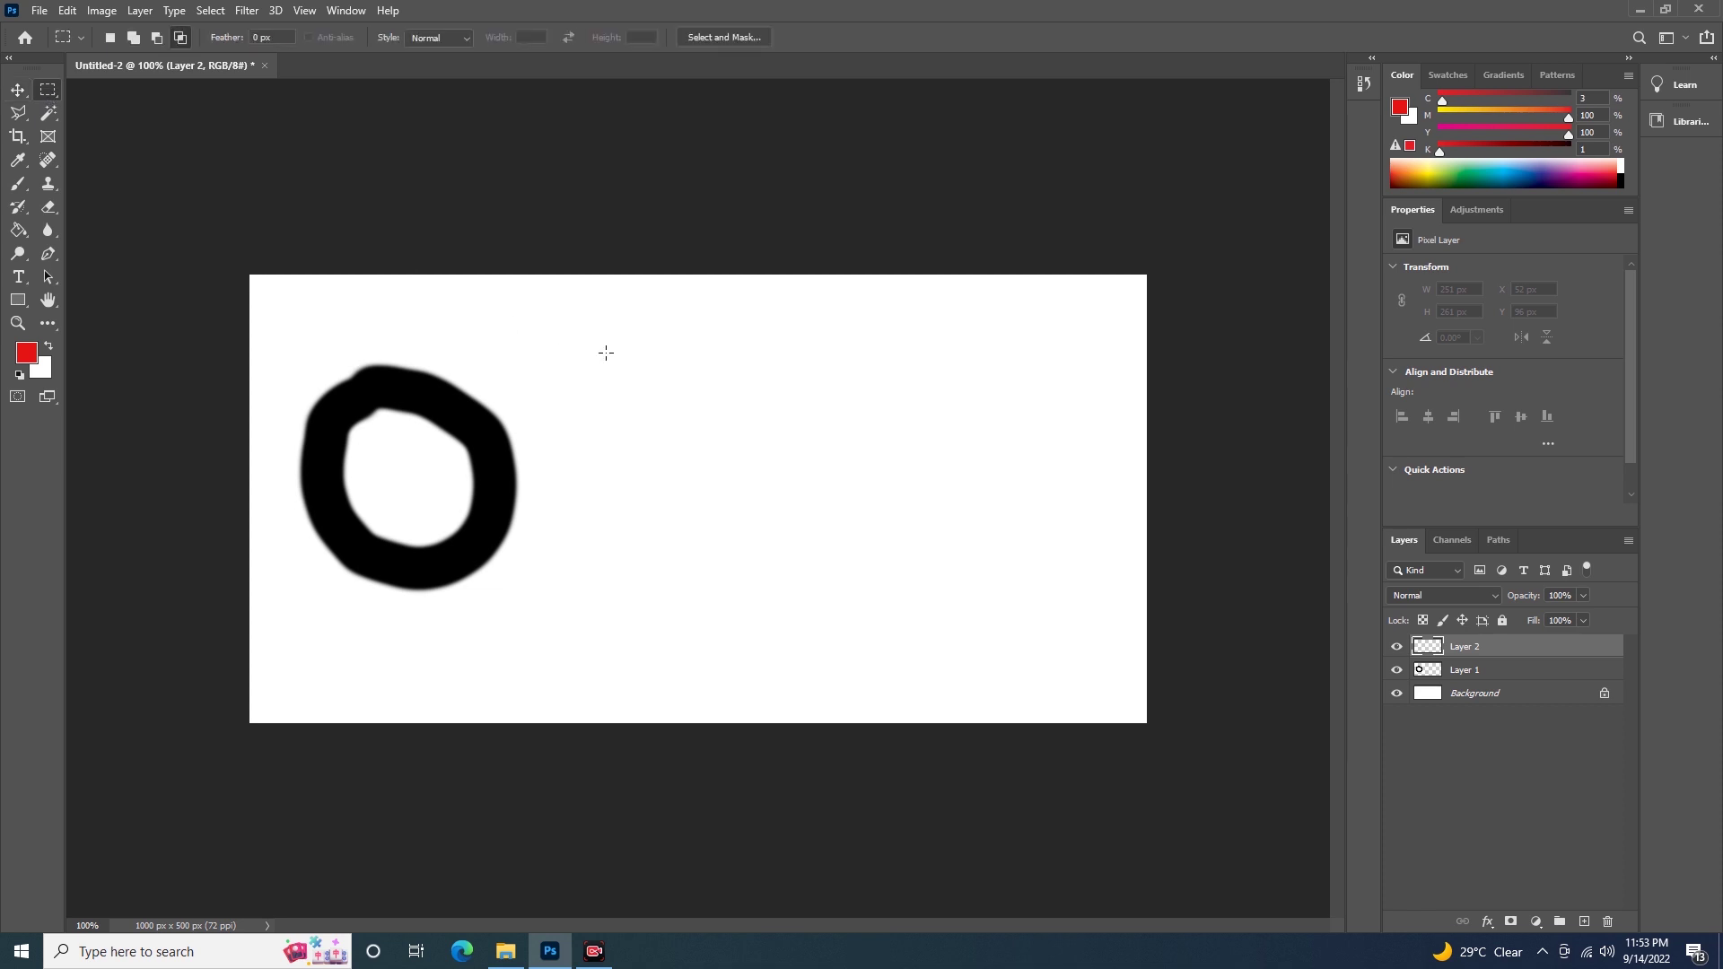
# Step: Fill a tall rectangle right of the ring with red on Layer 2 and deselect it
pyautogui.moveTo(608, 329); pyautogui.dragTo(762, 634)
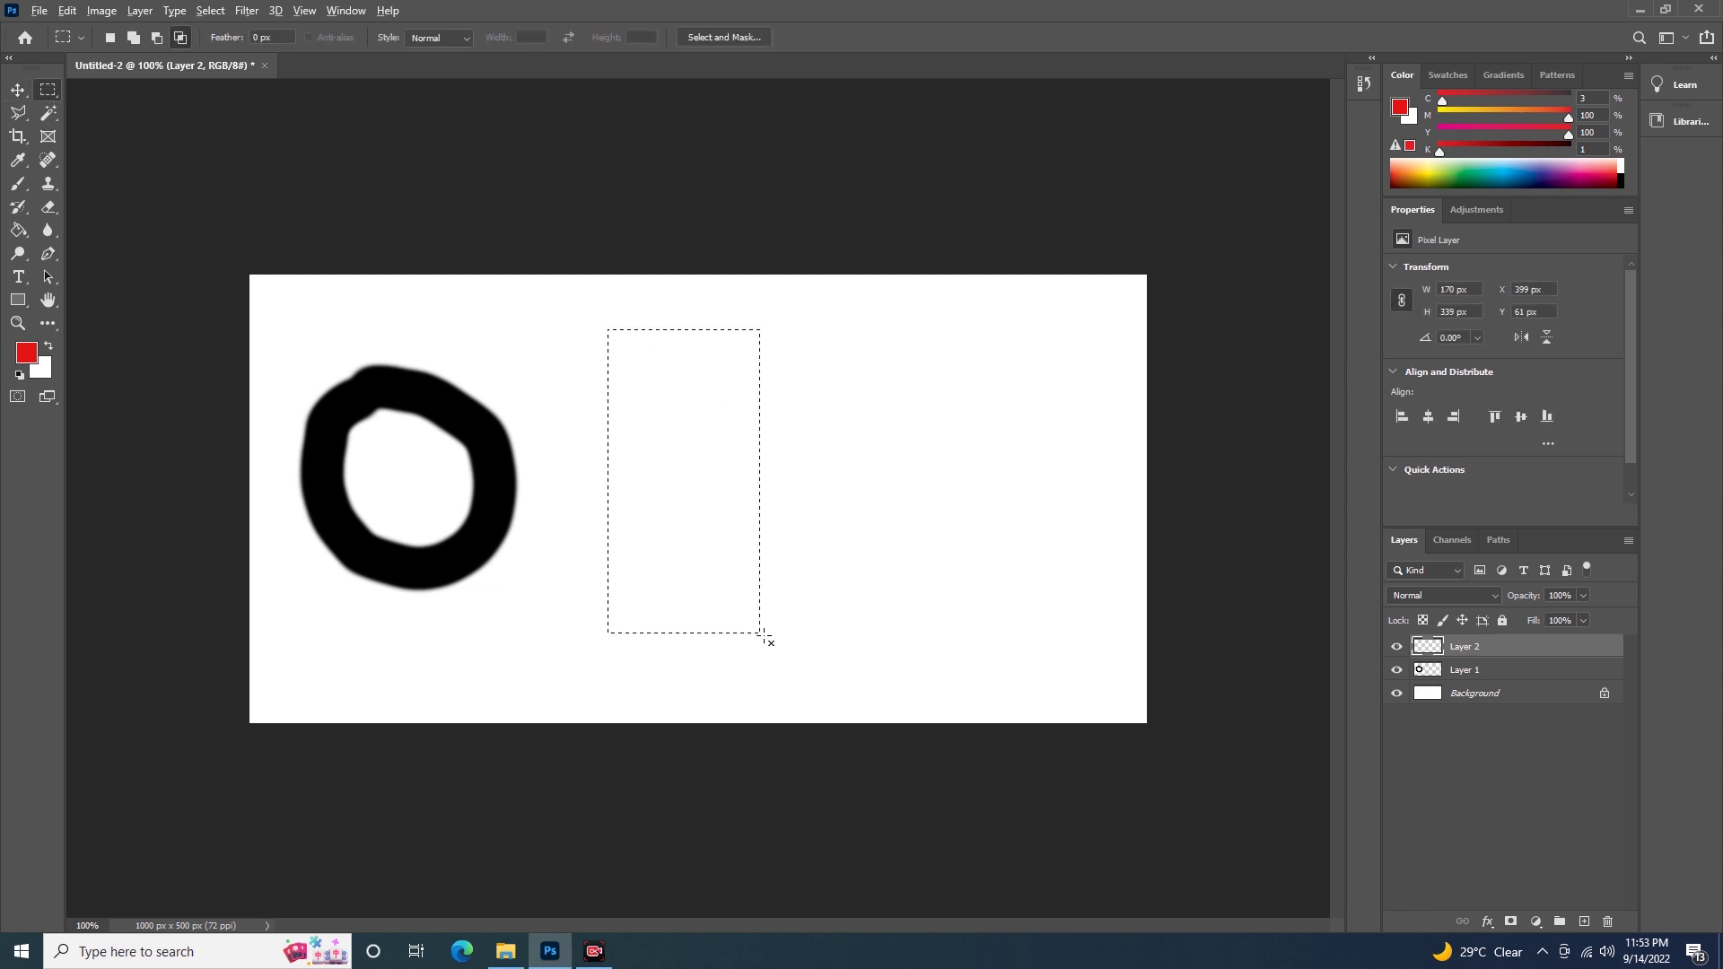
pyautogui.hotkey('alt', 'BackSpace')
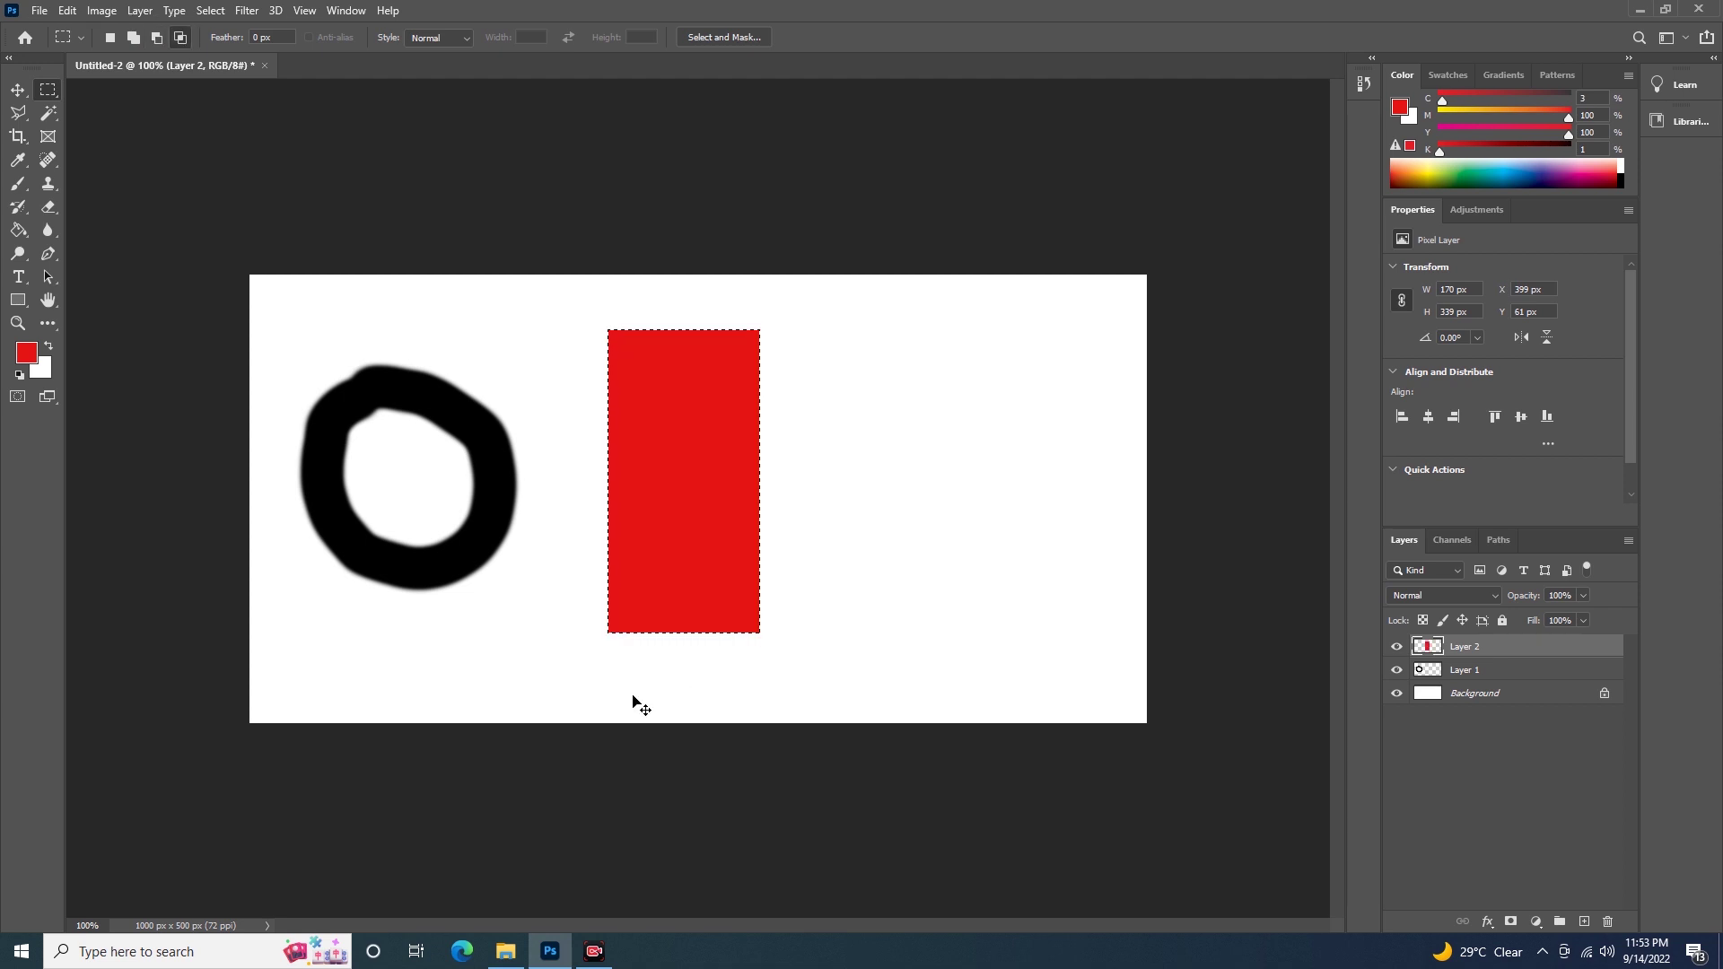
pyautogui.hotkey('ctrl', 'd')
pyautogui.press('v')
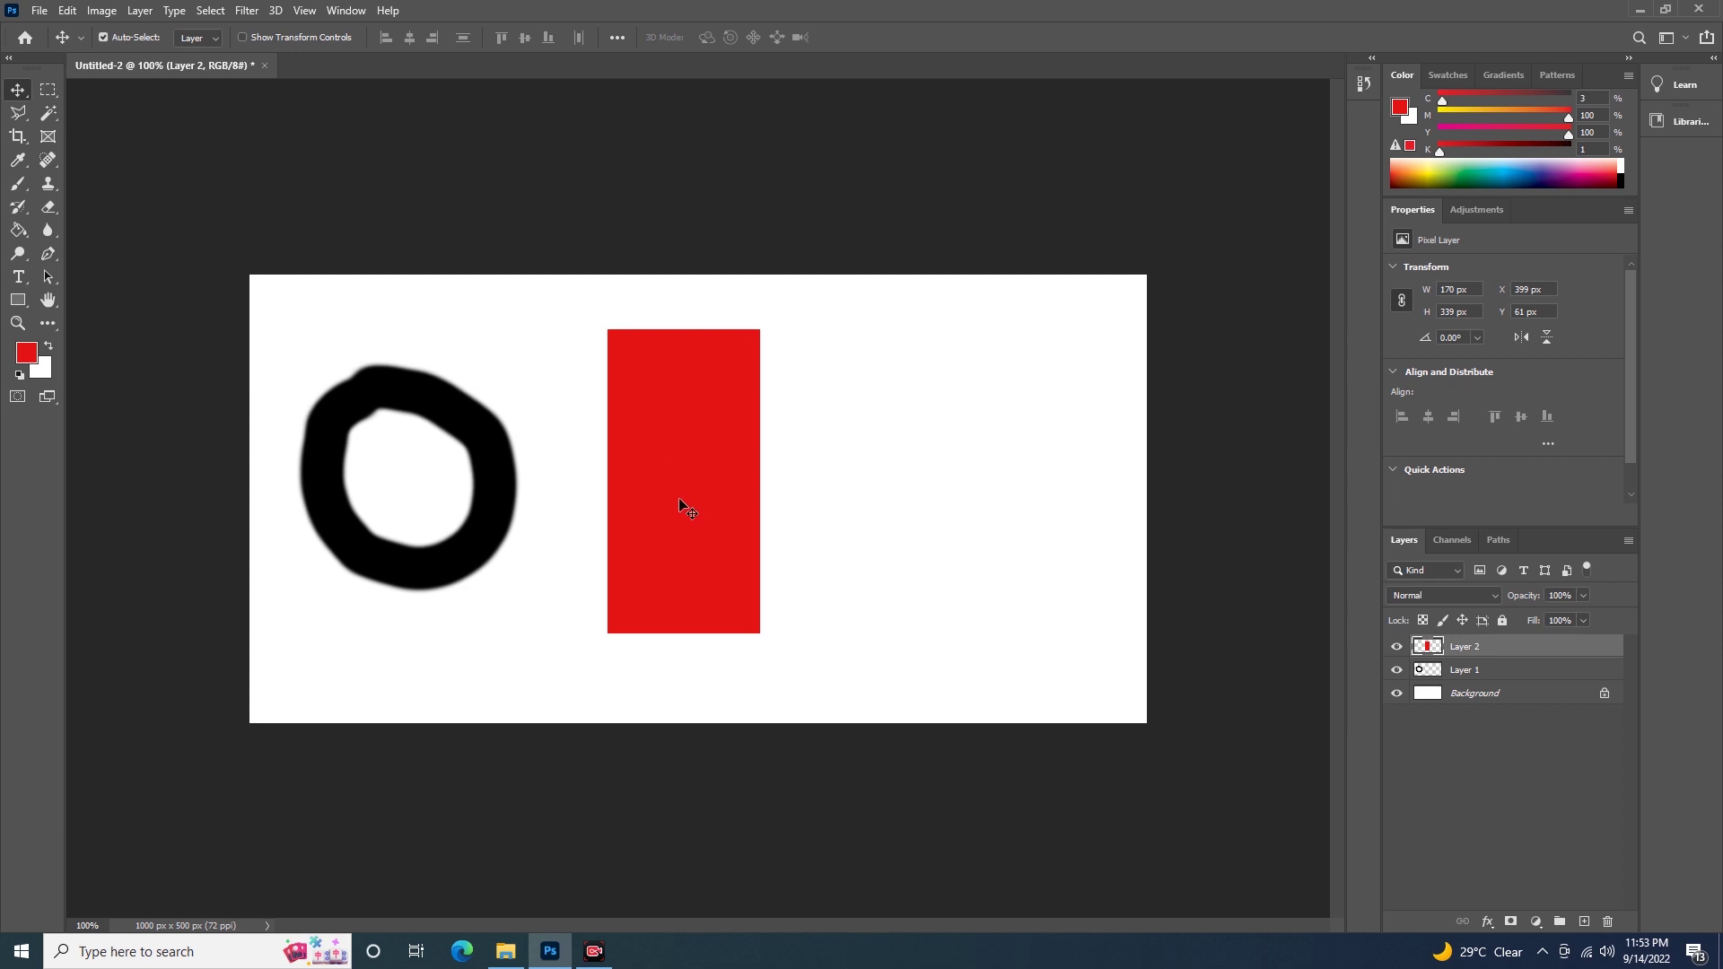
# Step: Move the red rectangle near the right edge and the black ring to left of centre
pyautogui.moveTo(679, 500); pyautogui.dragTo(967, 519)
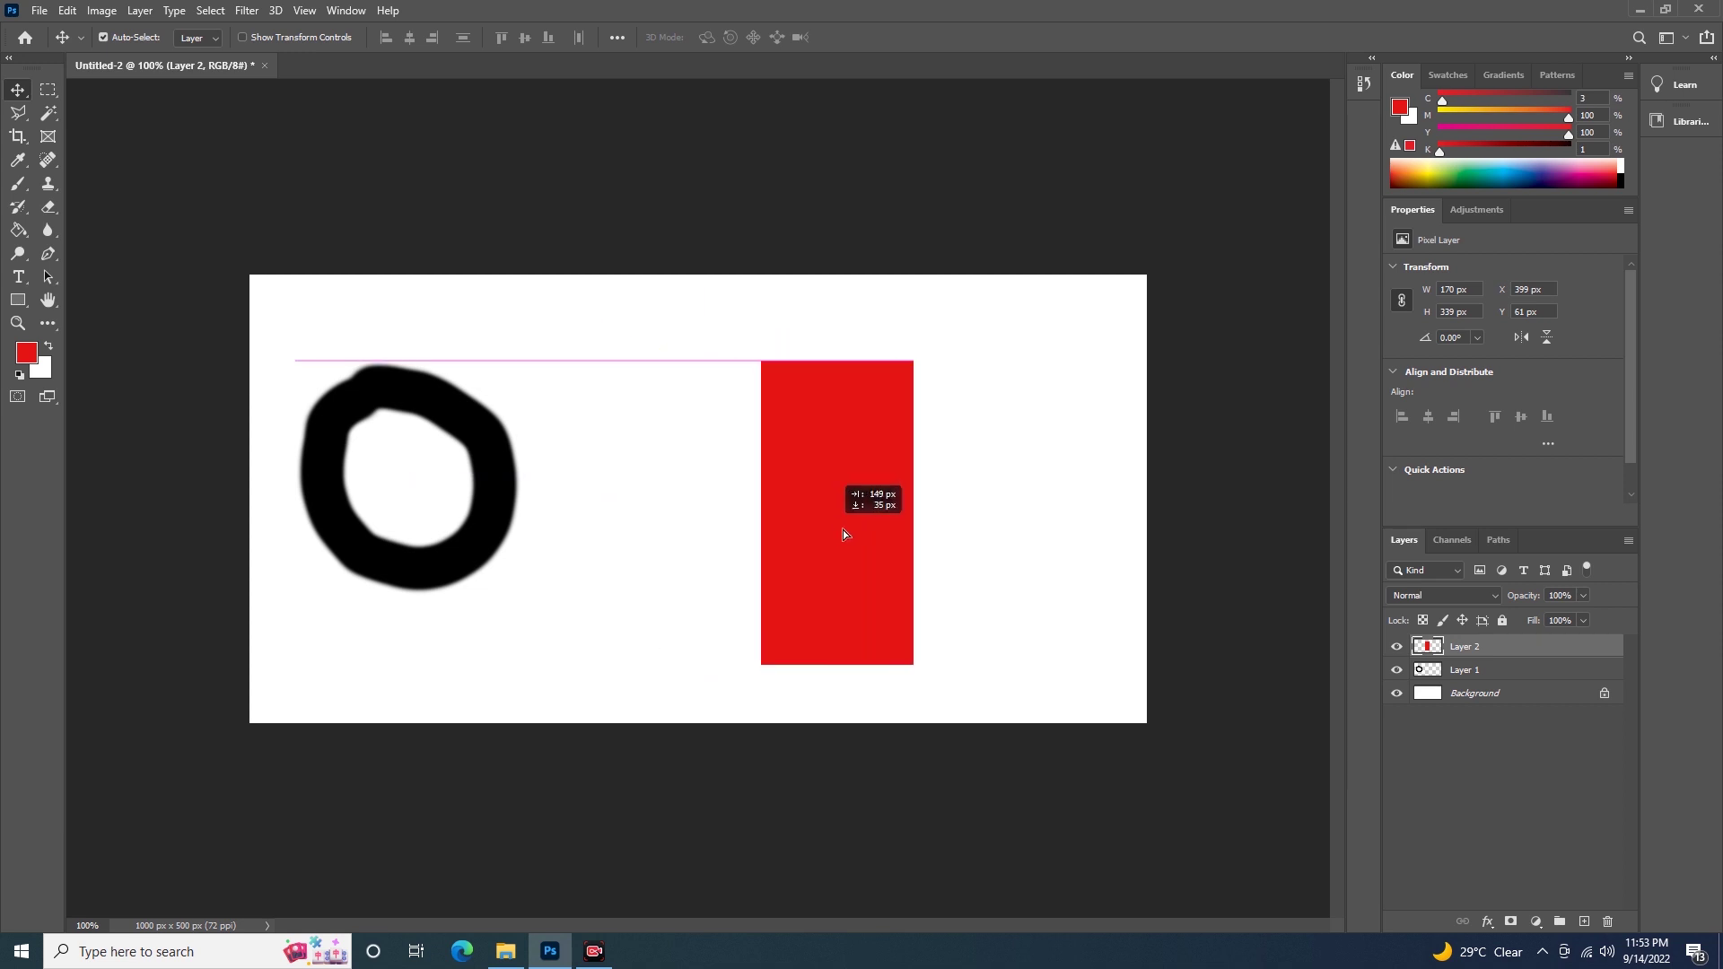
pyautogui.moveTo(966, 521); pyautogui.dragTo(1010, 521)
pyautogui.click(492, 472)
pyautogui.moveTo(492, 473); pyautogui.dragTo(860, 518)
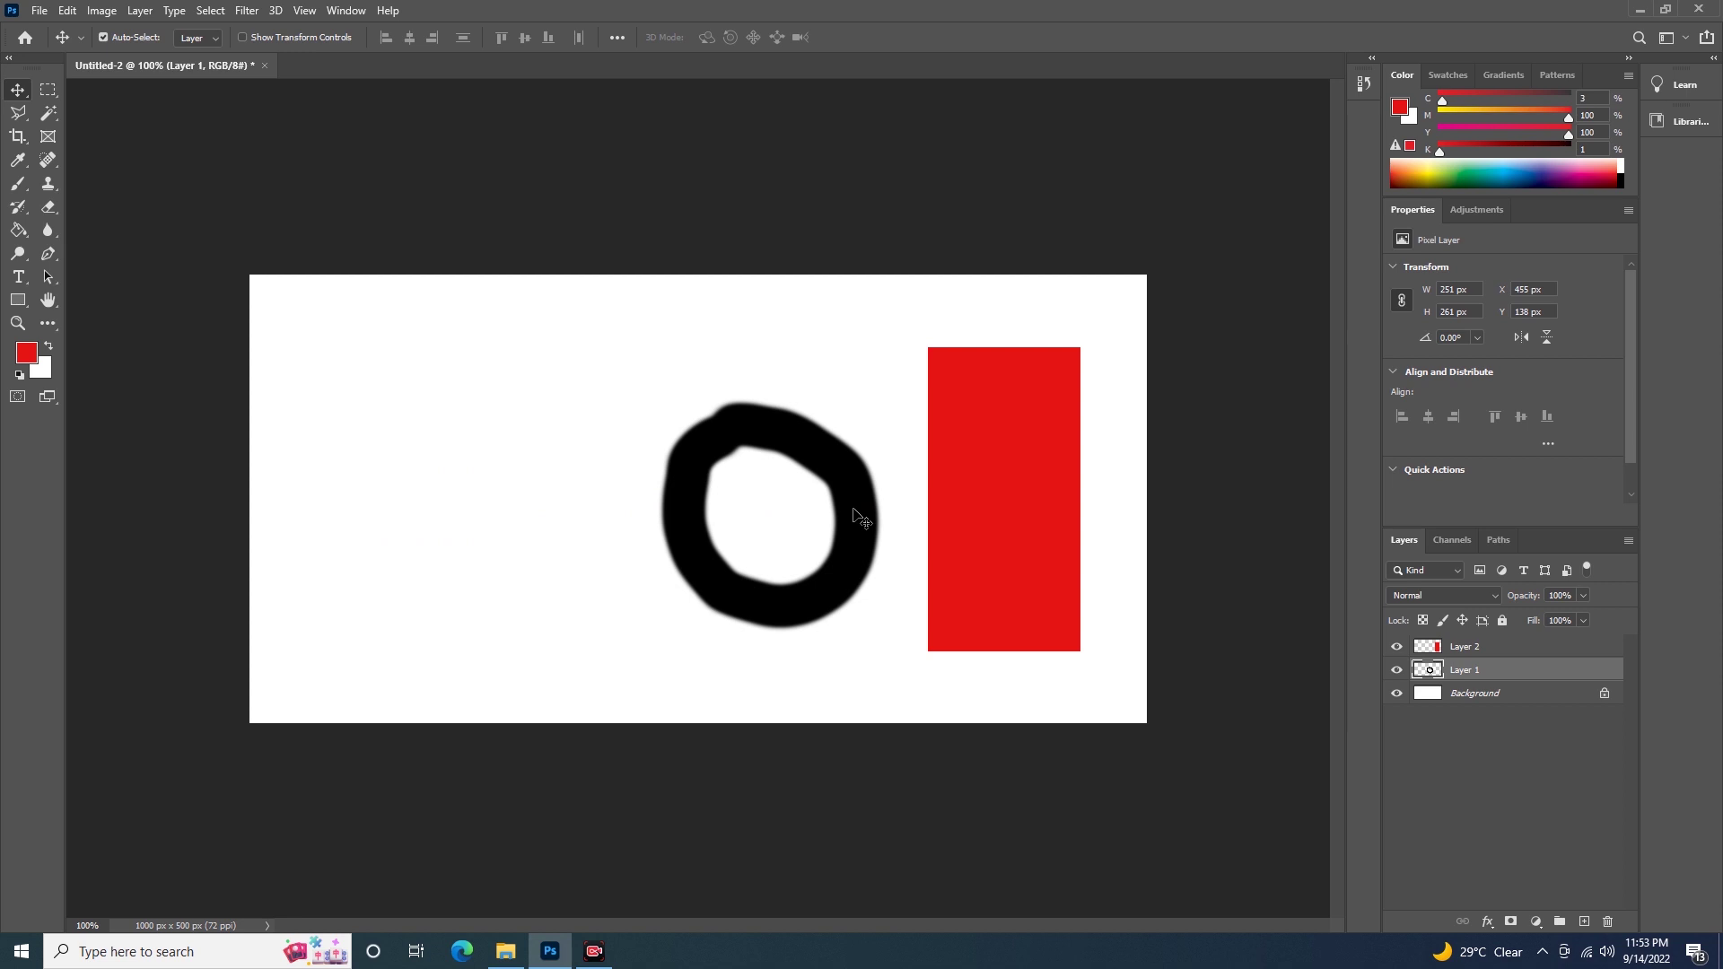
pyautogui.moveTo(854, 509); pyautogui.dragTo(477, 493)
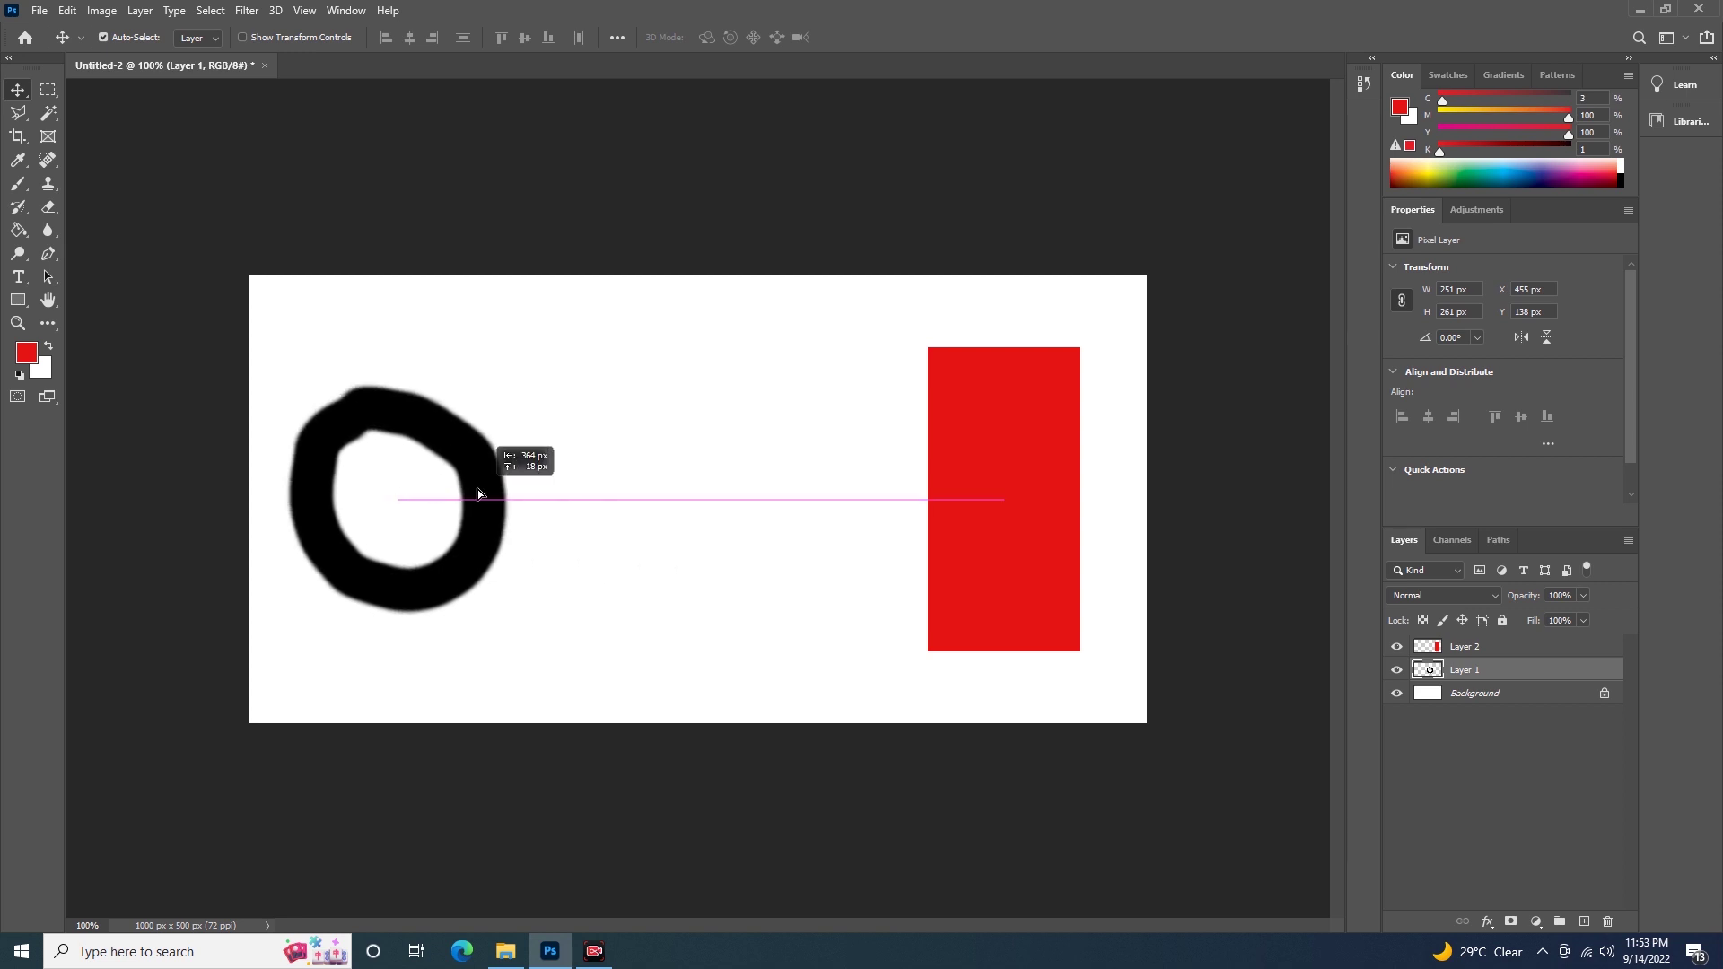
pyautogui.moveTo(993, 536)
pyautogui.mouseDown()
pyautogui.moveTo(594, 516)
pyautogui.moveTo(974, 525)
pyautogui.mouseUp()
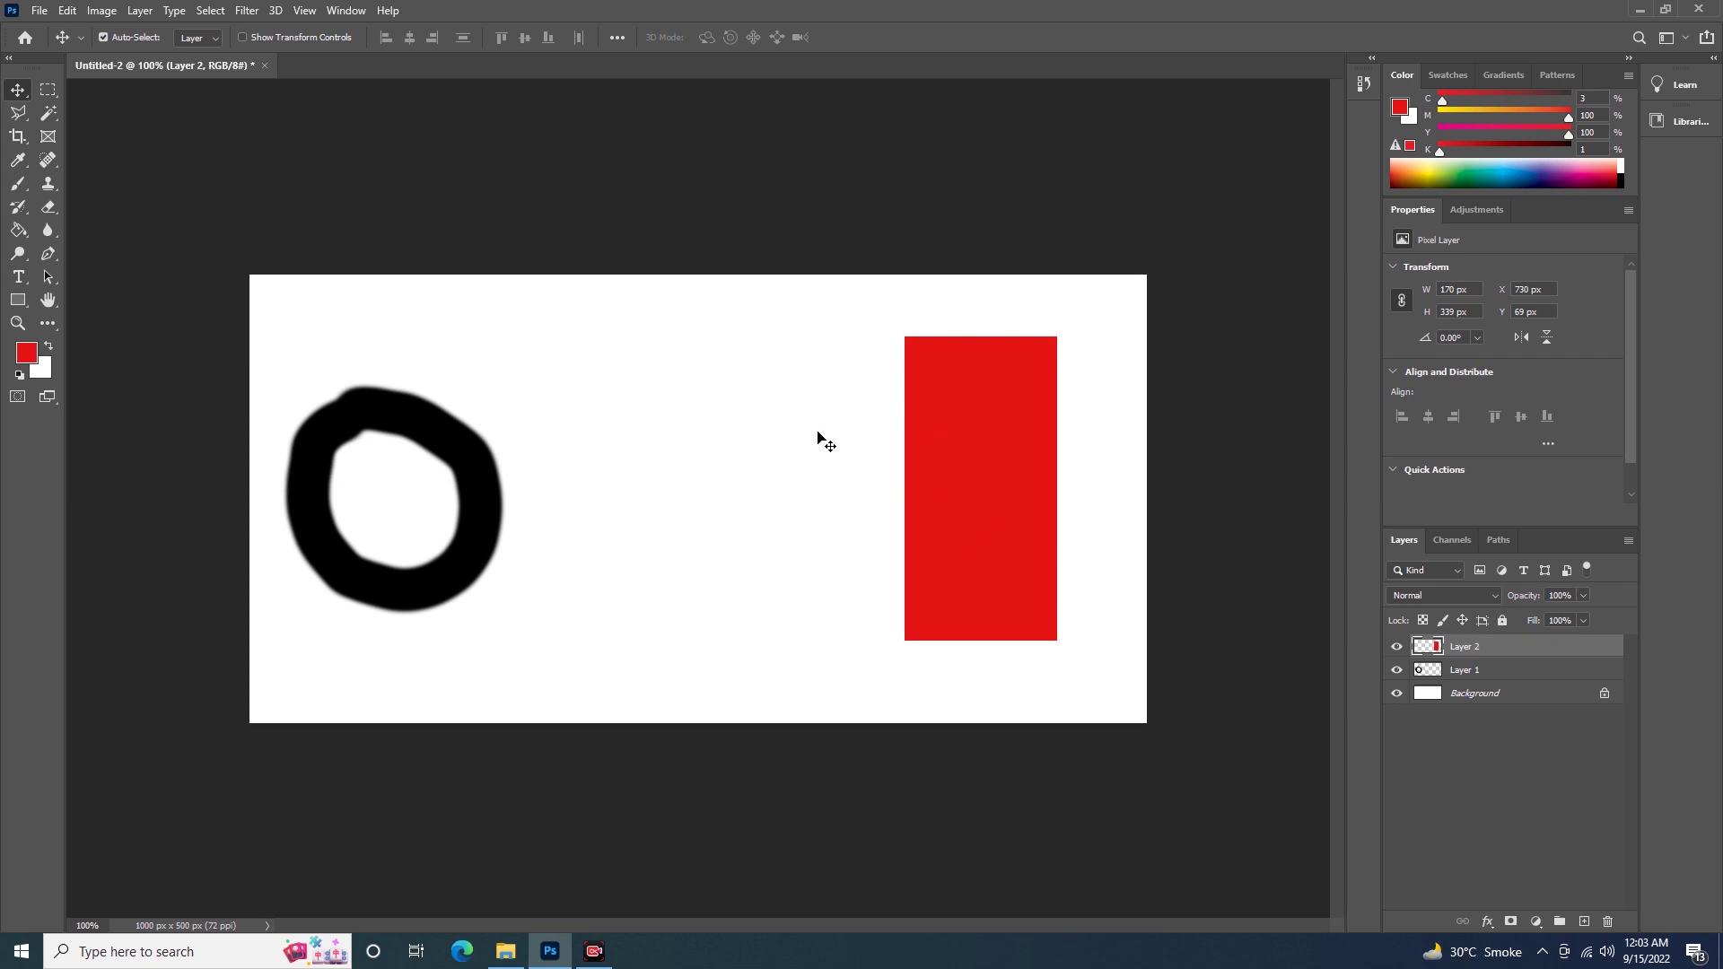
pyautogui.moveTo(463, 431)
pyautogui.mouseDown()
pyautogui.moveTo(651, 386)
pyautogui.moveTo(616, 377)
pyautogui.mouseUp()
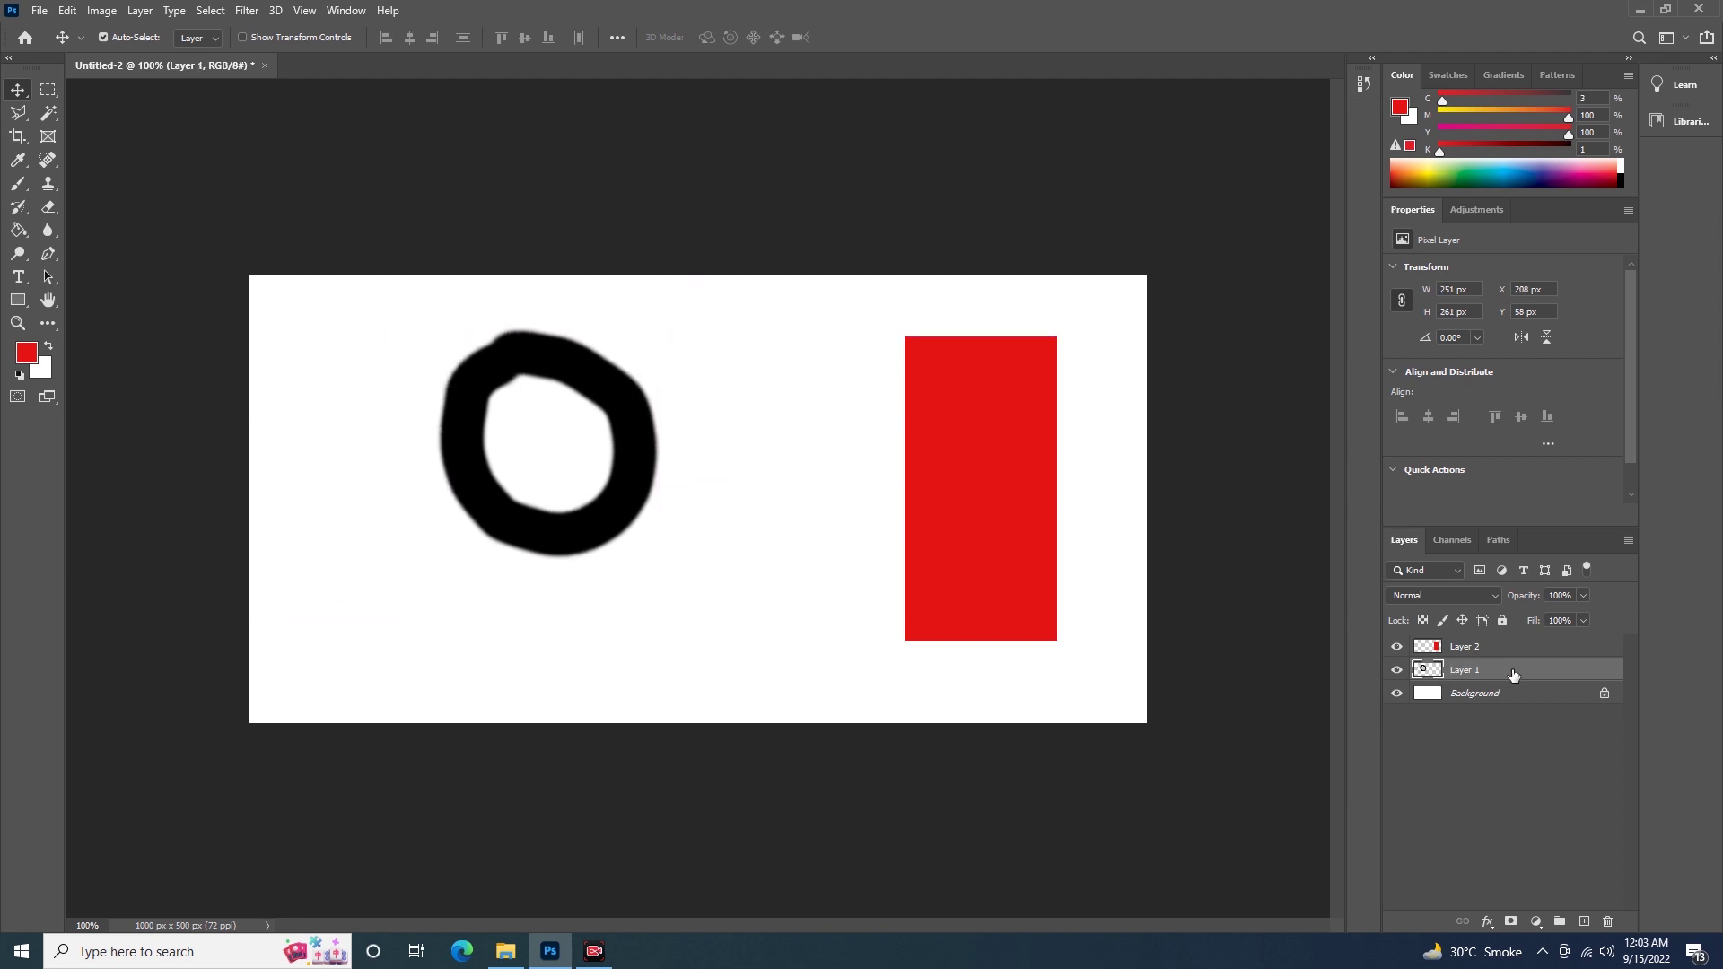
pyautogui.moveTo(1518, 669); pyautogui.dragTo(1606, 921)
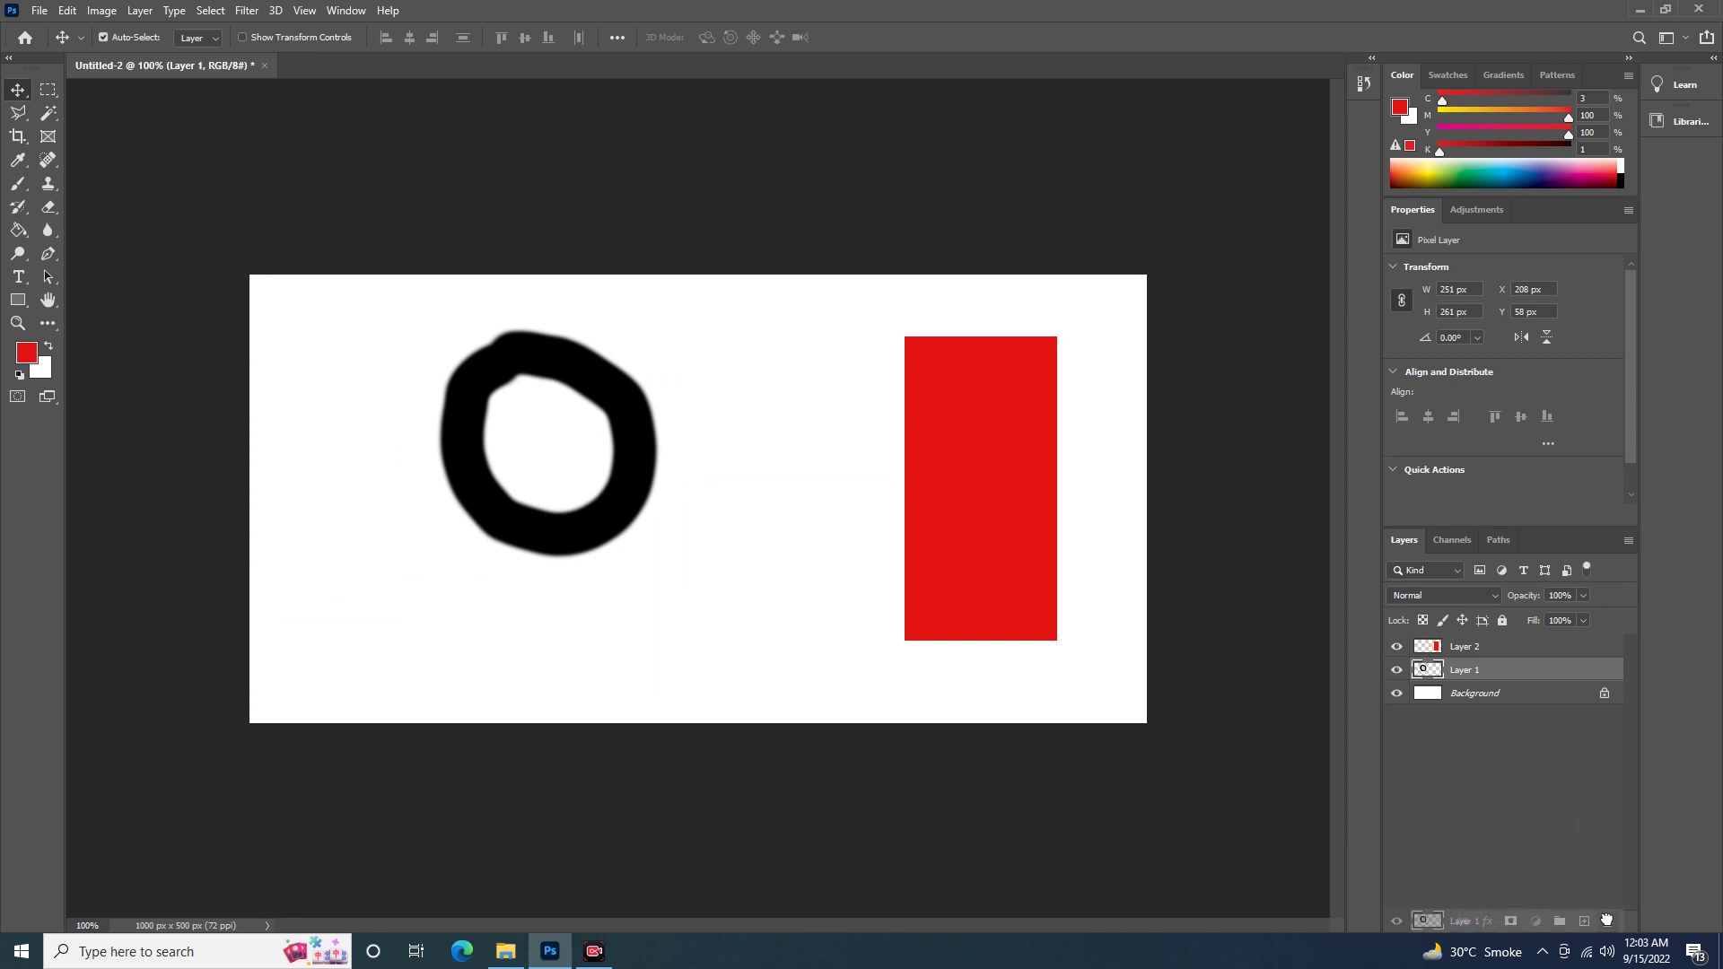
# Step: Delete Layer 1 and Layer 2 so only the white Background layer remains
pyautogui.moveTo(1608, 920); pyautogui.dragTo(1607, 920)
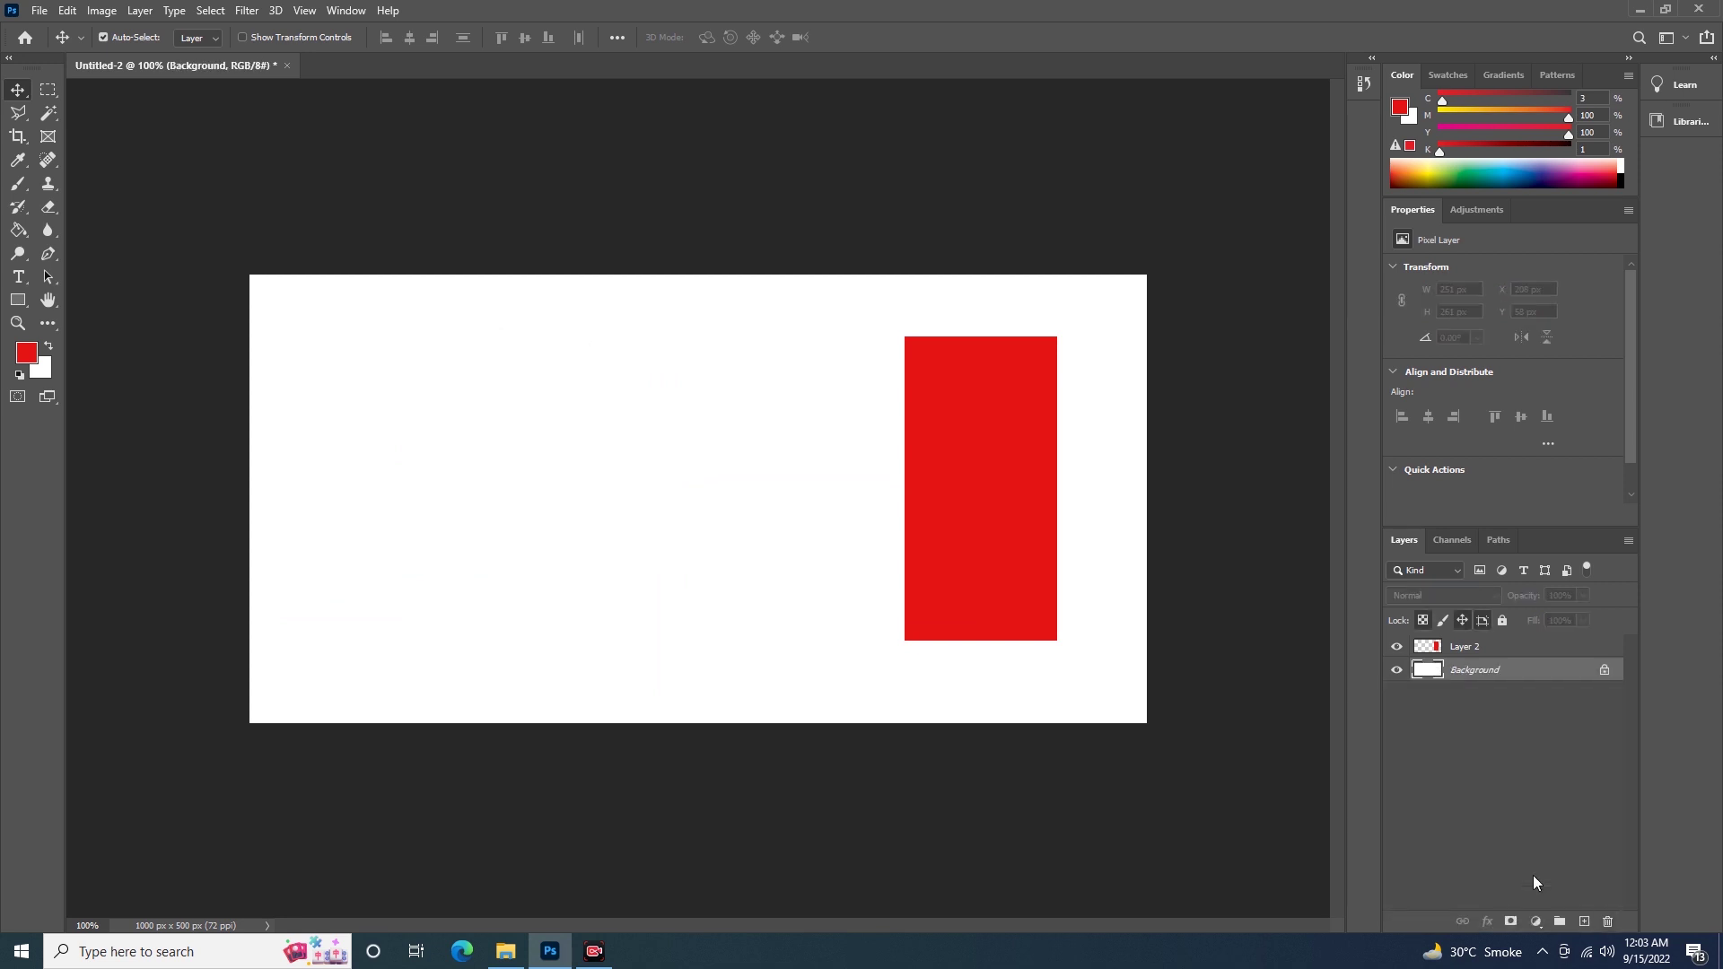
pyautogui.click(1537, 648)
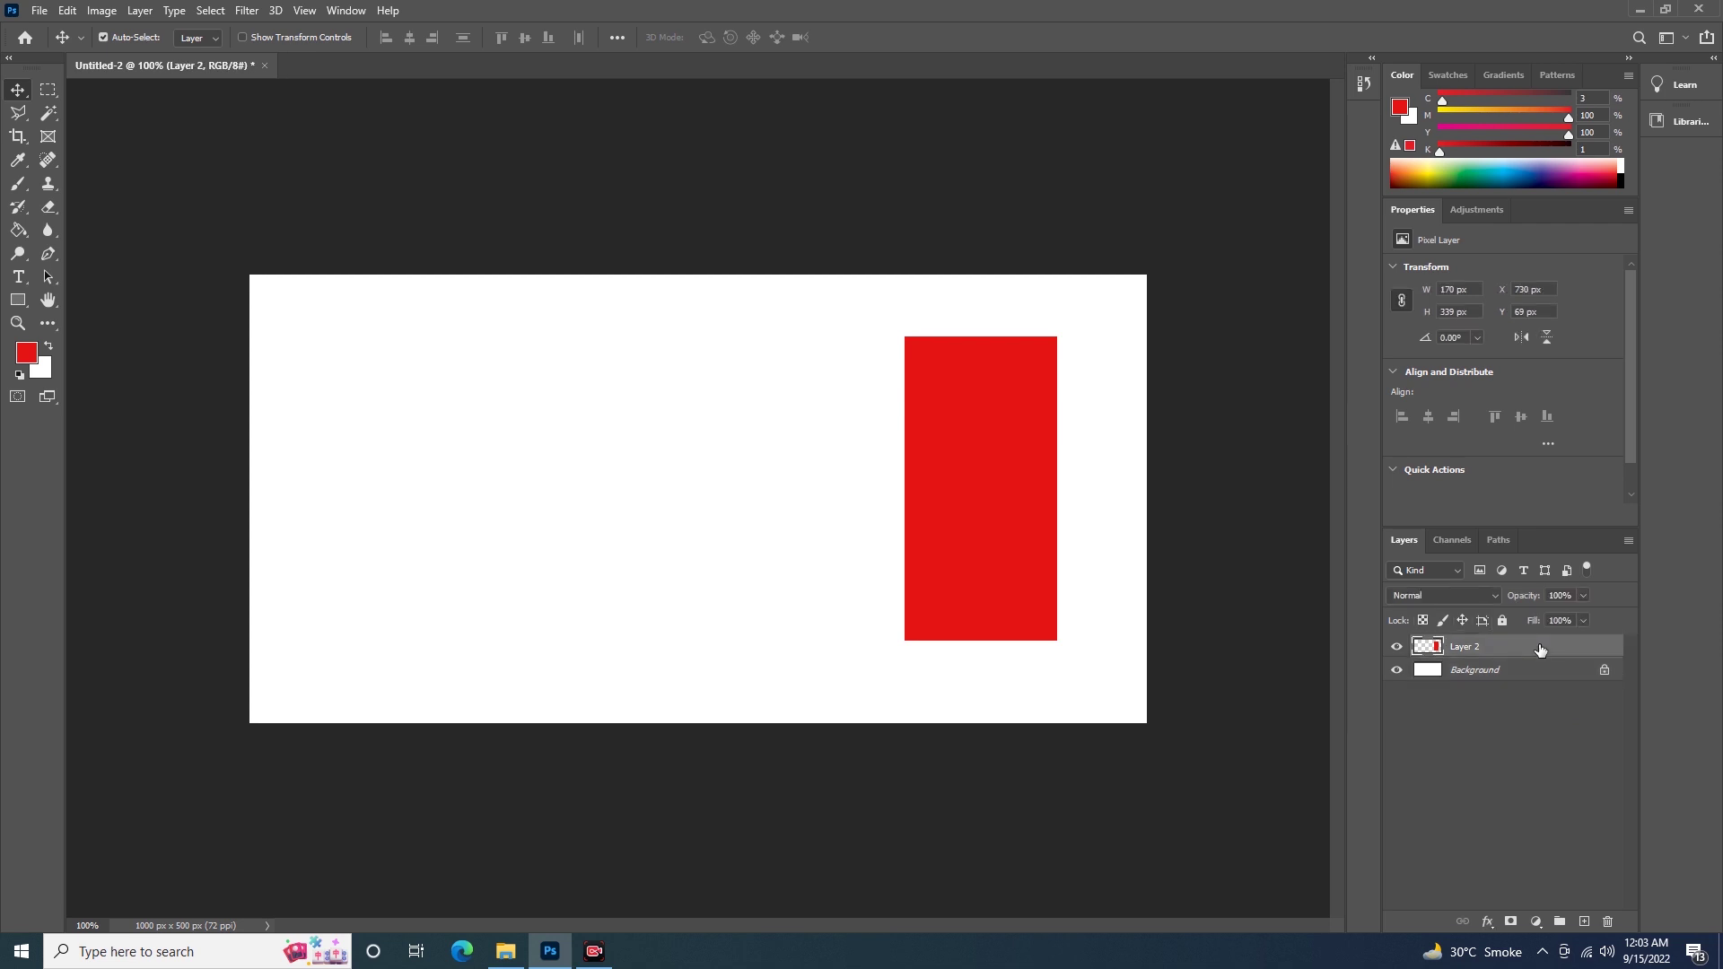
pyautogui.moveTo(1525, 641); pyautogui.dragTo(1609, 926)
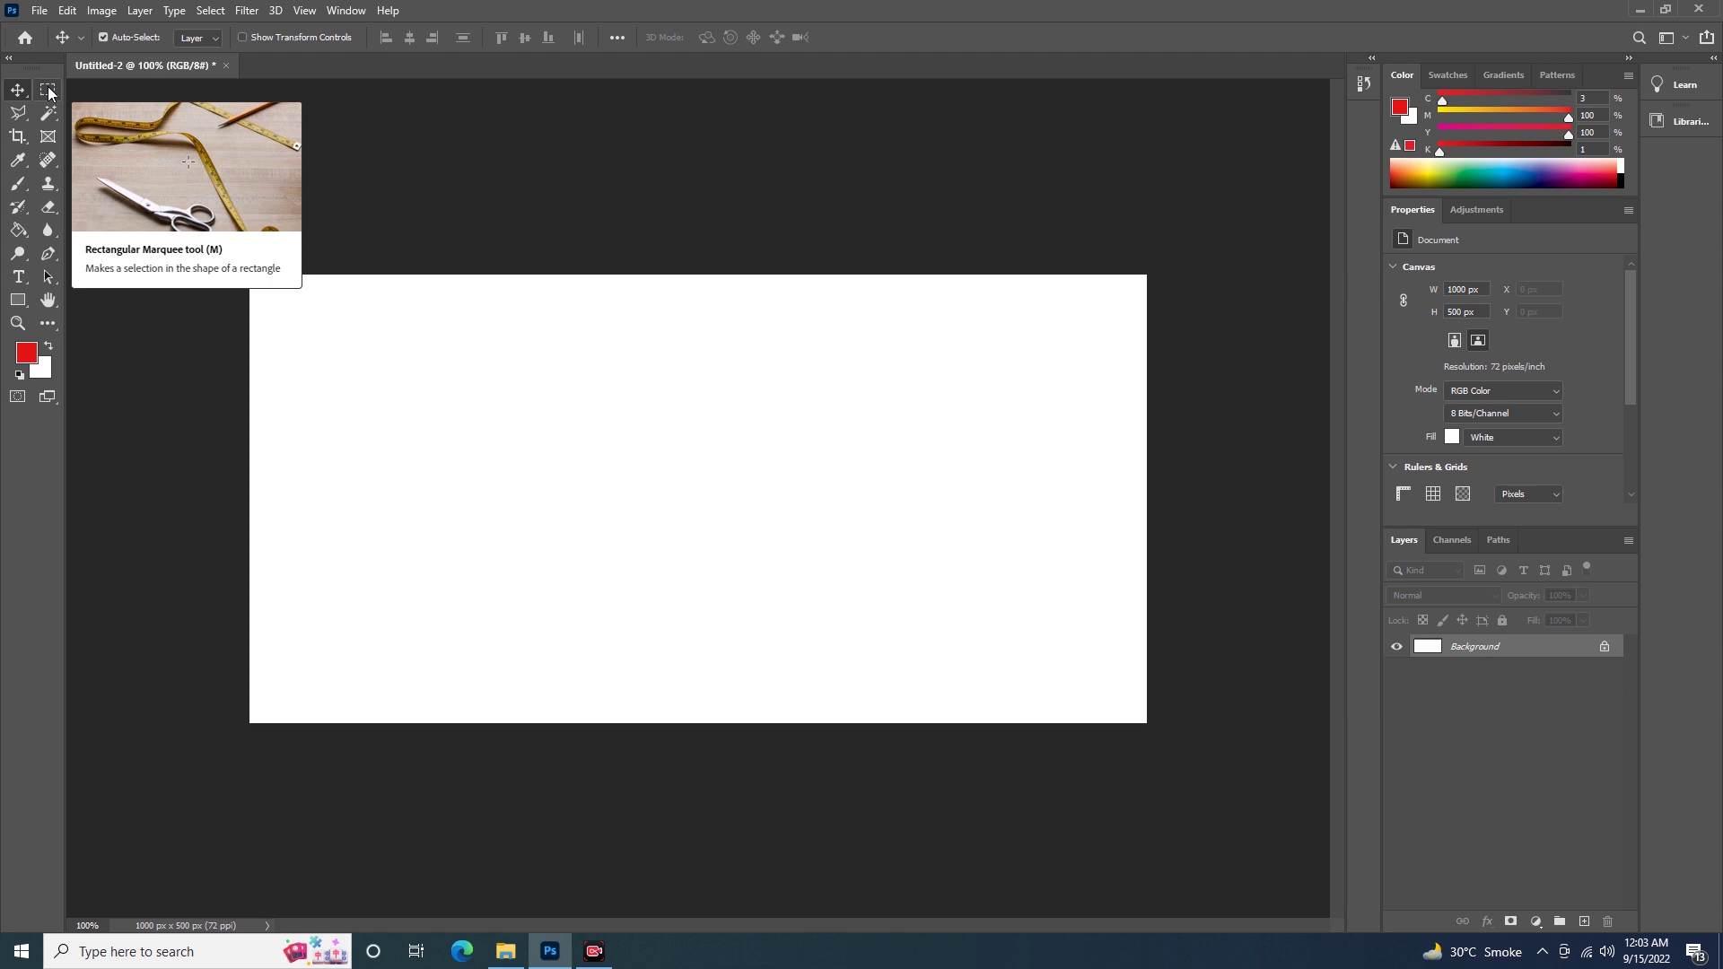
pyautogui.click(50, 92)
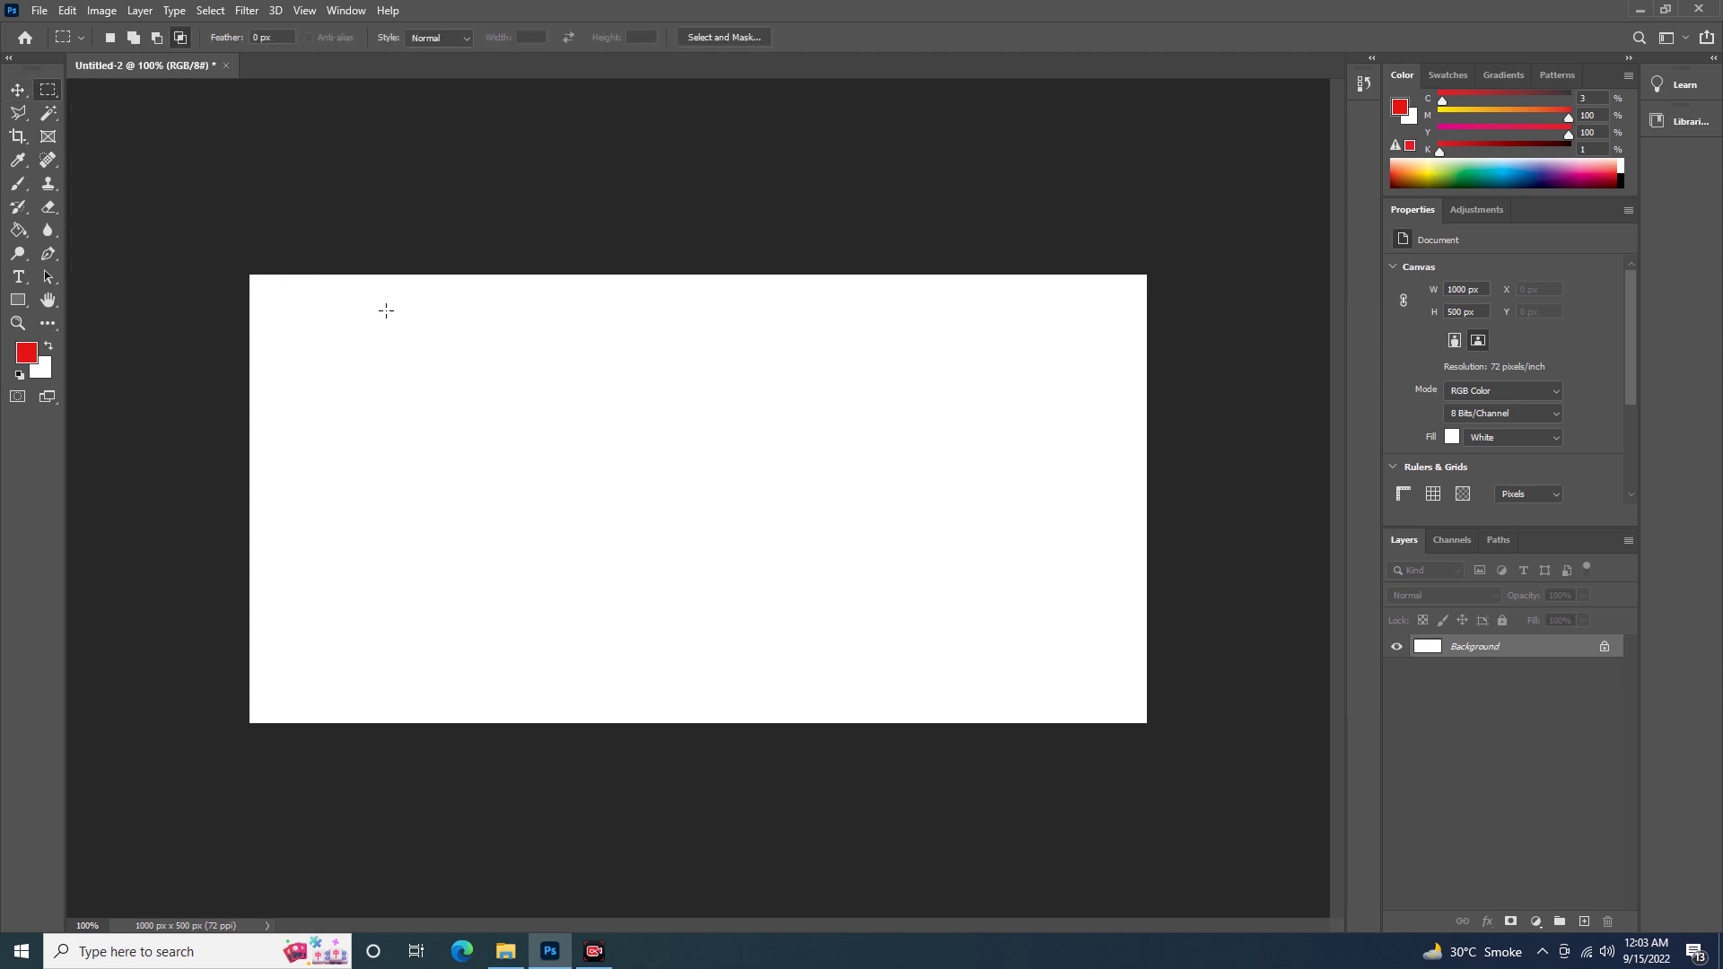
# Step: Draw a wide rectangular selection covering most of the blank white canvas
pyautogui.moveTo(425, 302); pyautogui.dragTo(1001, 643)
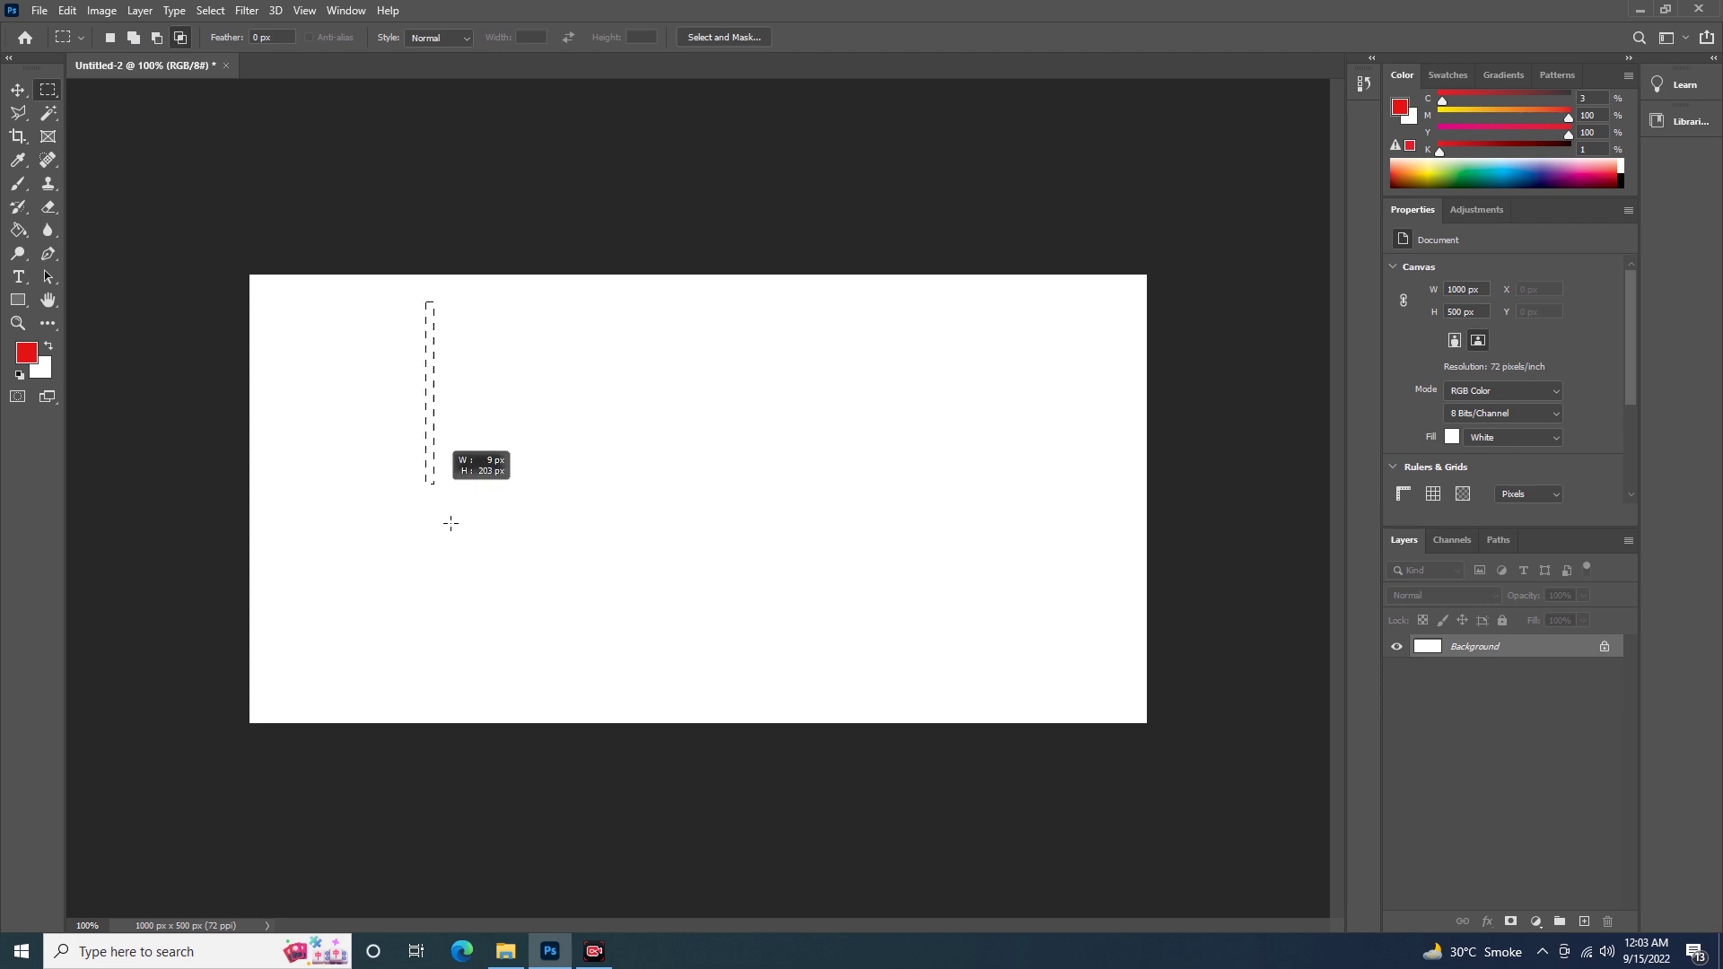
pyautogui.moveTo(1002, 643); pyautogui.dragTo(1007, 649)
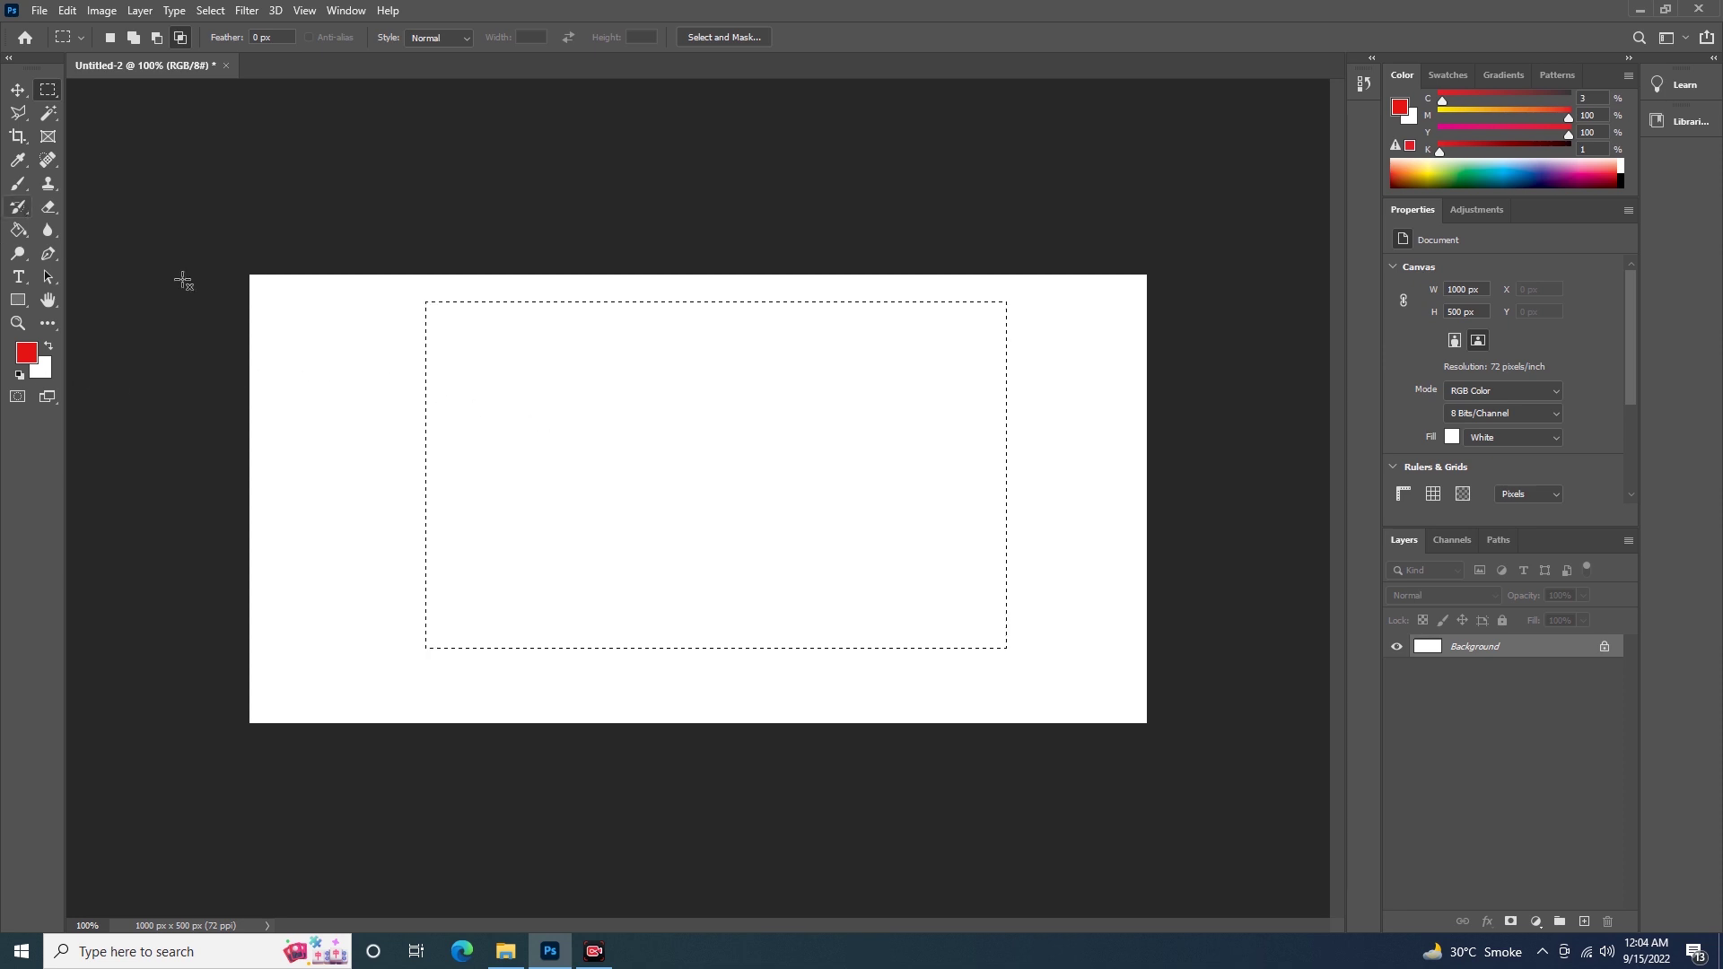
pyautogui.click(17, 183)
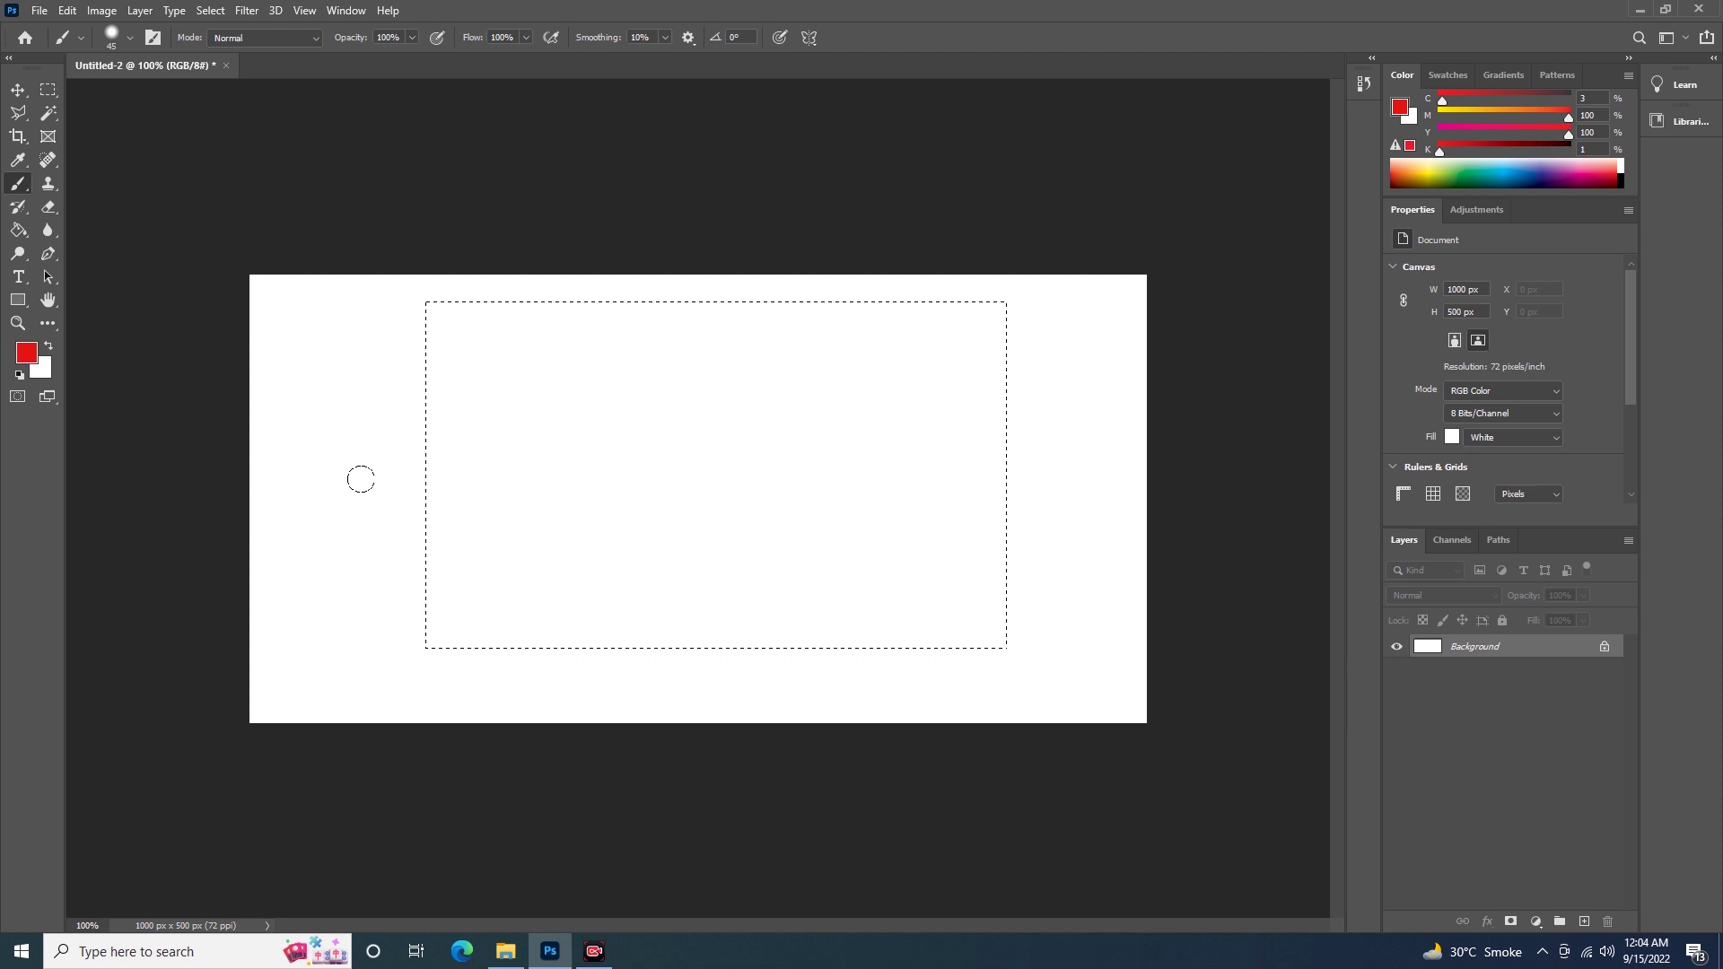
pyautogui.moveTo(361, 479)
pyautogui.mouseDown()
pyautogui.moveTo(755, 526)
pyautogui.moveTo(1021, 525)
pyautogui.mouseUp()
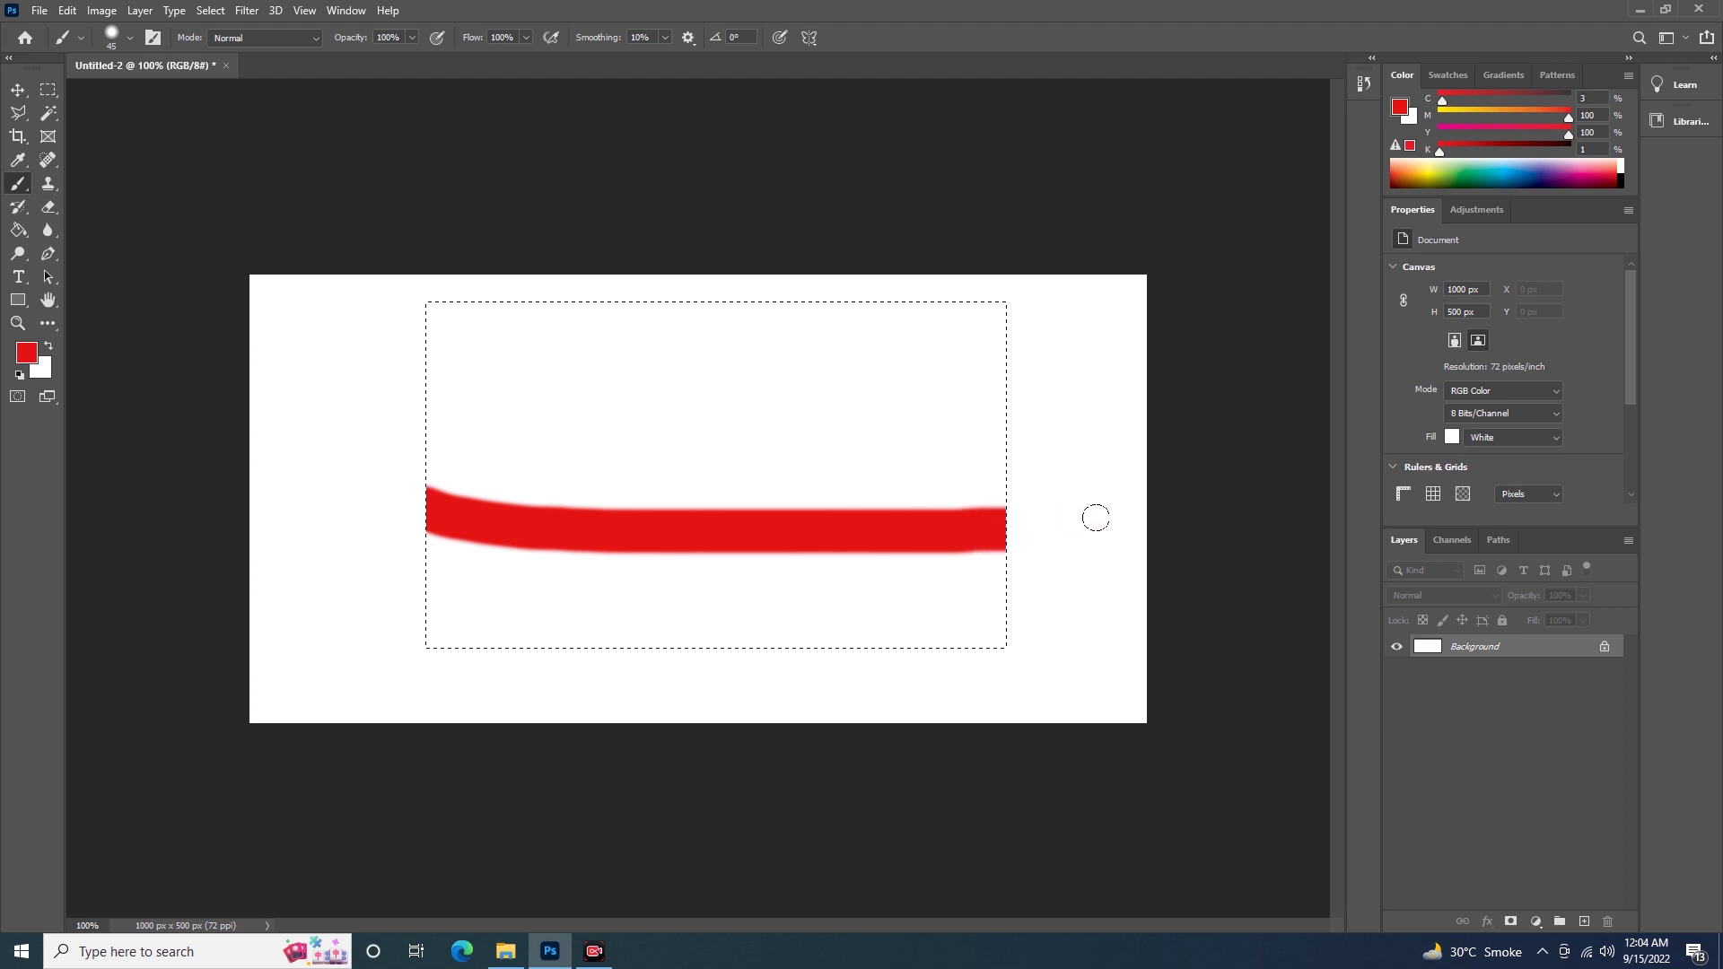
pyautogui.moveTo(1032, 574); pyautogui.dragTo(664, 585)
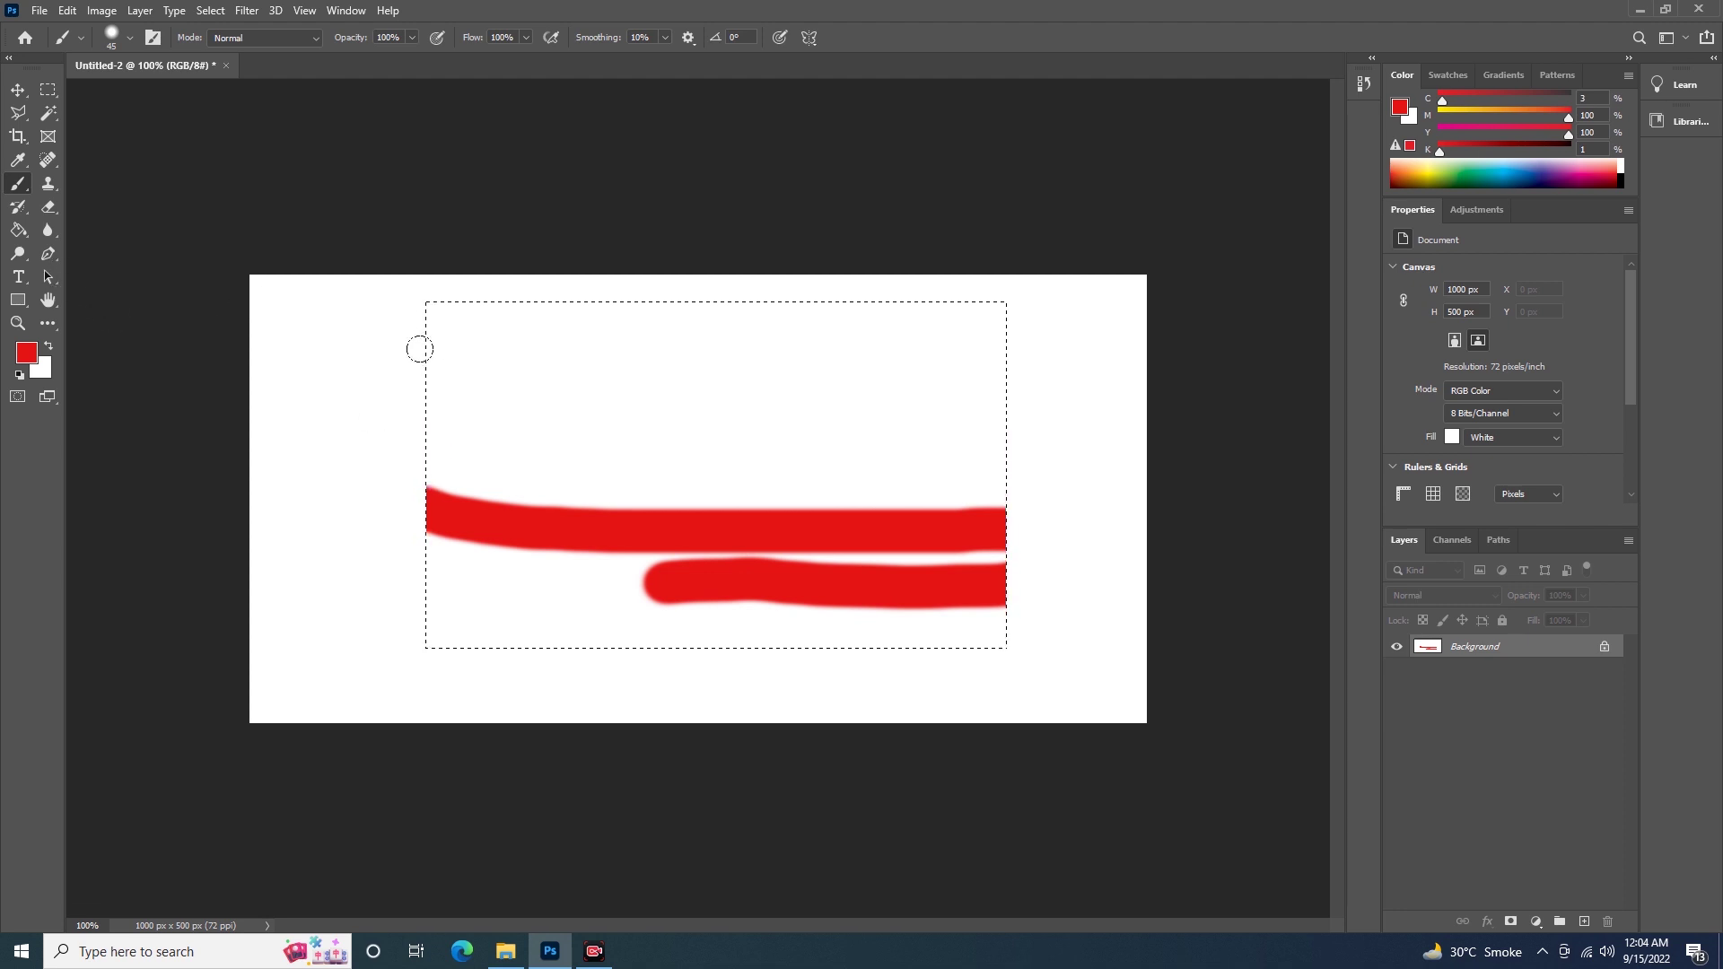
pyautogui.moveTo(422, 320)
pyautogui.mouseDown()
pyautogui.moveTo(416, 412)
pyautogui.moveTo(413, 387)
pyautogui.mouseUp()
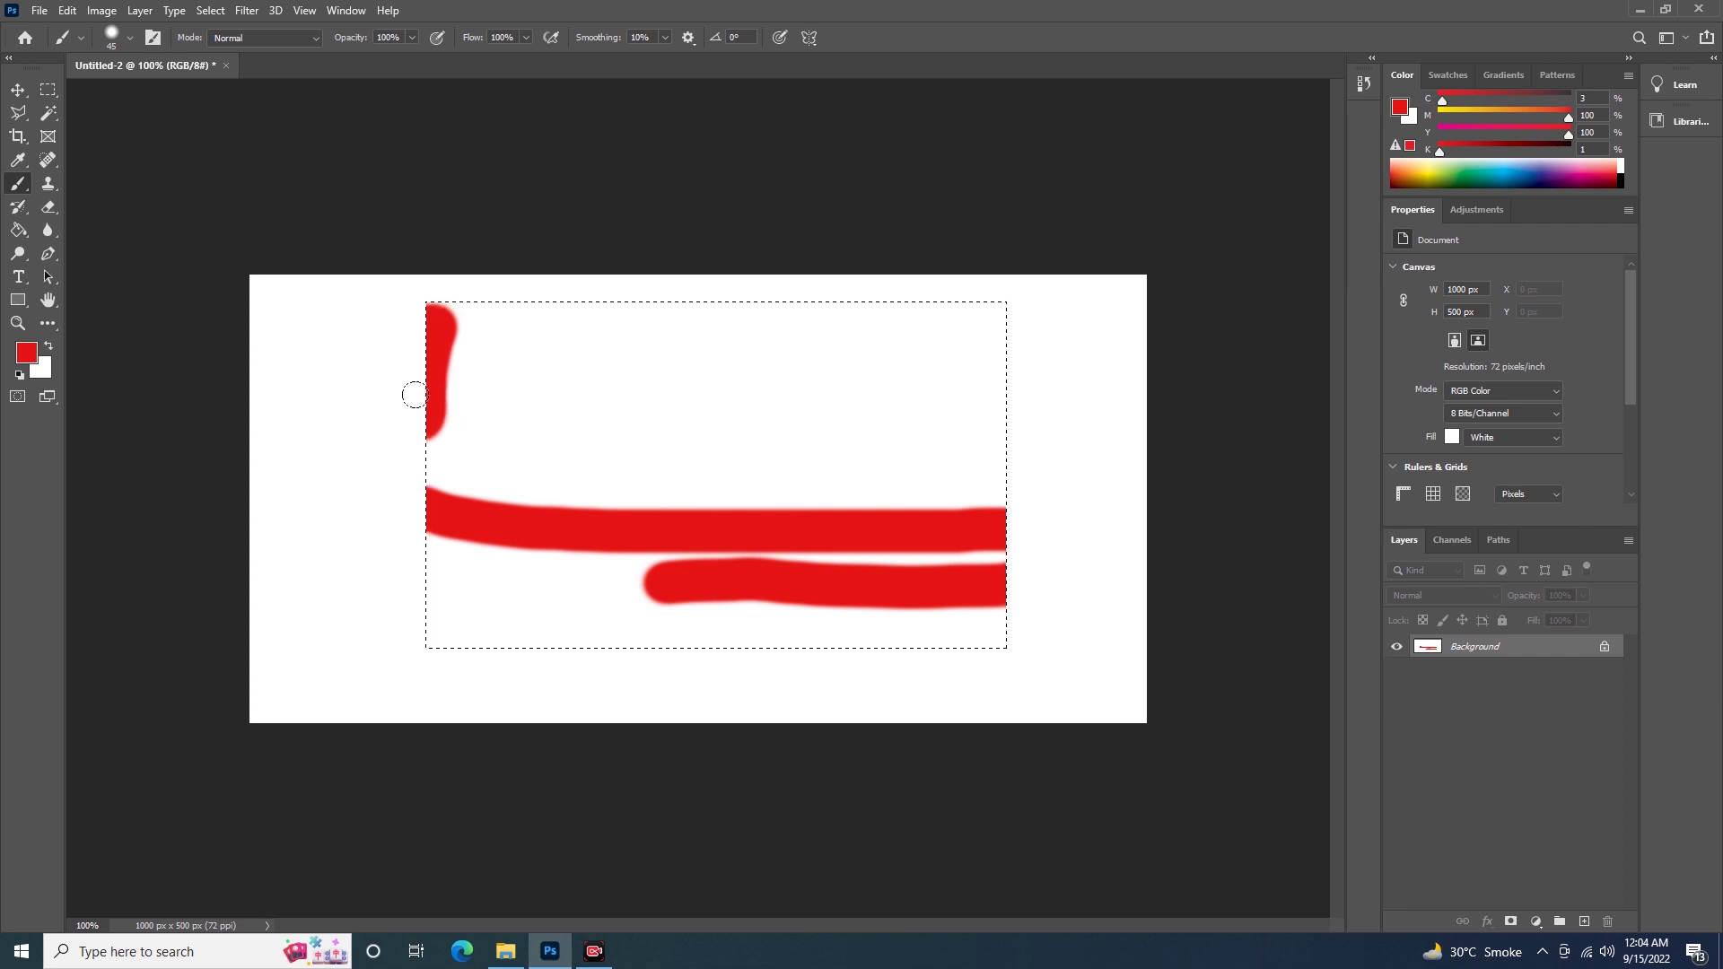
pyautogui.moveTo(445, 315)
pyautogui.mouseDown()
pyautogui.moveTo(781, 476)
pyautogui.moveTo(608, 396)
pyautogui.moveTo(934, 388)
pyautogui.moveTo(826, 341)
pyautogui.moveTo(835, 368)
pyautogui.moveTo(943, 348)
pyautogui.moveTo(468, 522)
pyautogui.moveTo(736, 454)
pyautogui.moveTo(619, 570)
pyautogui.moveTo(539, 476)
pyautogui.moveTo(538, 408)
pyautogui.moveTo(505, 427)
pyautogui.moveTo(514, 447)
pyautogui.mouseUp()
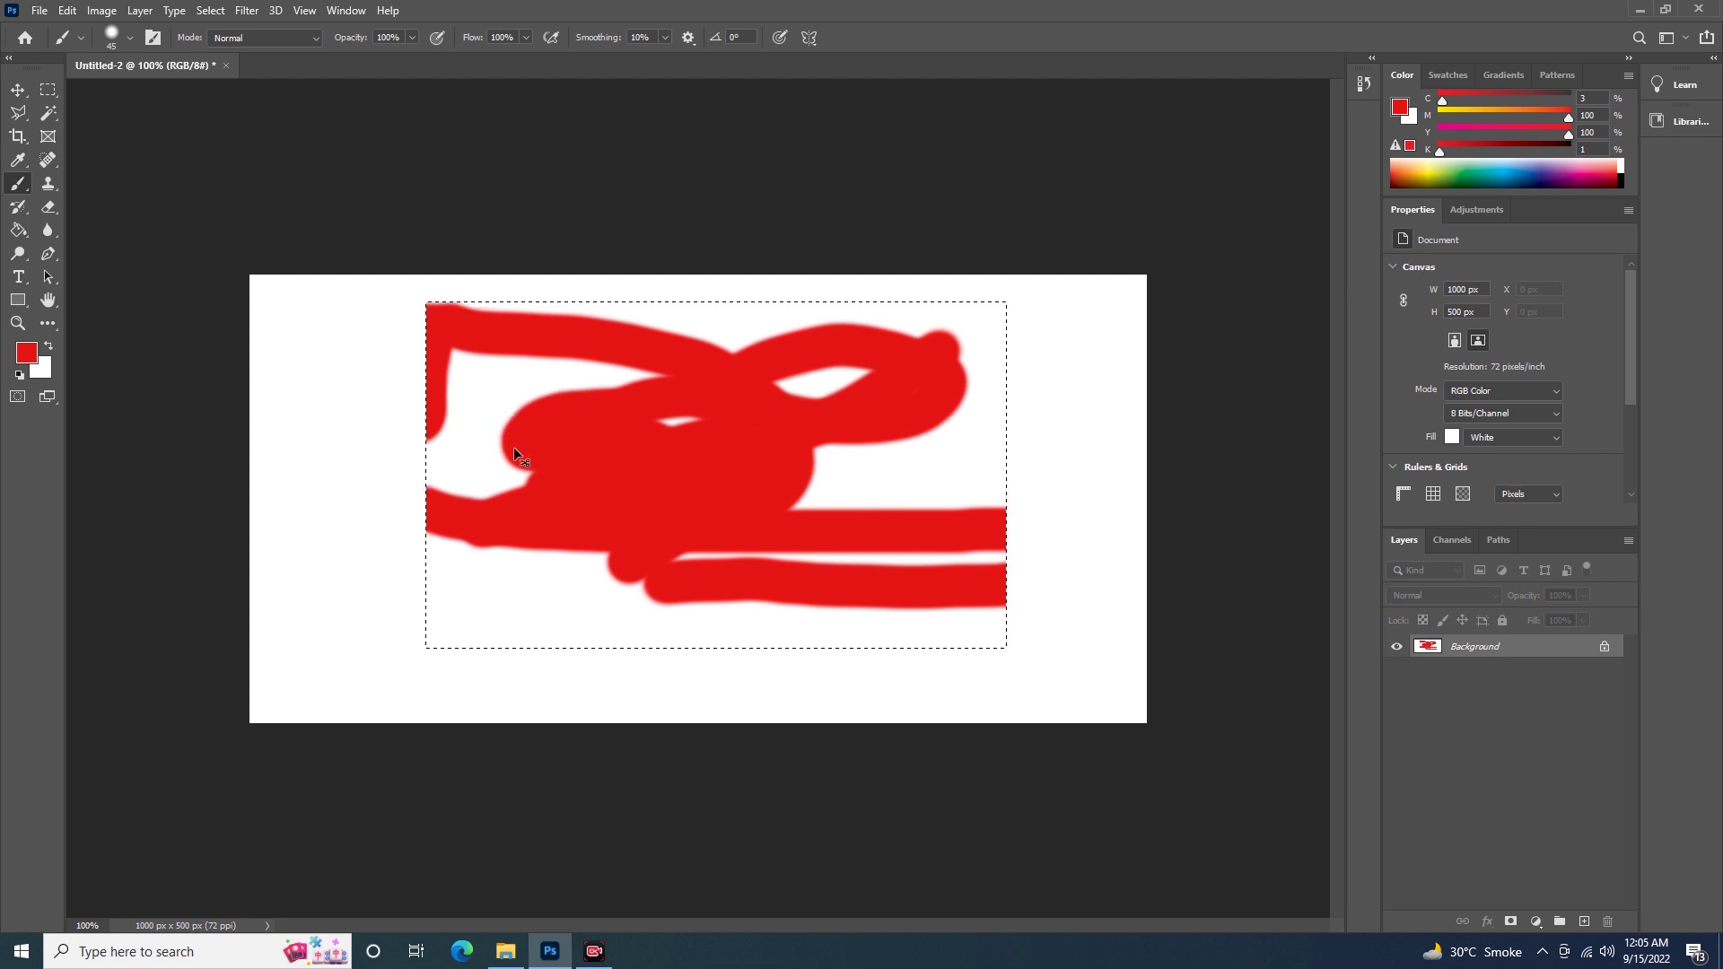
pyautogui.hotkey('ctrl', 'z')
pyautogui.hotkey('ctrl', 'z')
pyautogui.hotkey('ctrl', 'z')
pyautogui.hotkey('ctrl', 'z')
pyautogui.hotkey('ctrl', 'z')
pyautogui.hotkey('ctrl', 'z')
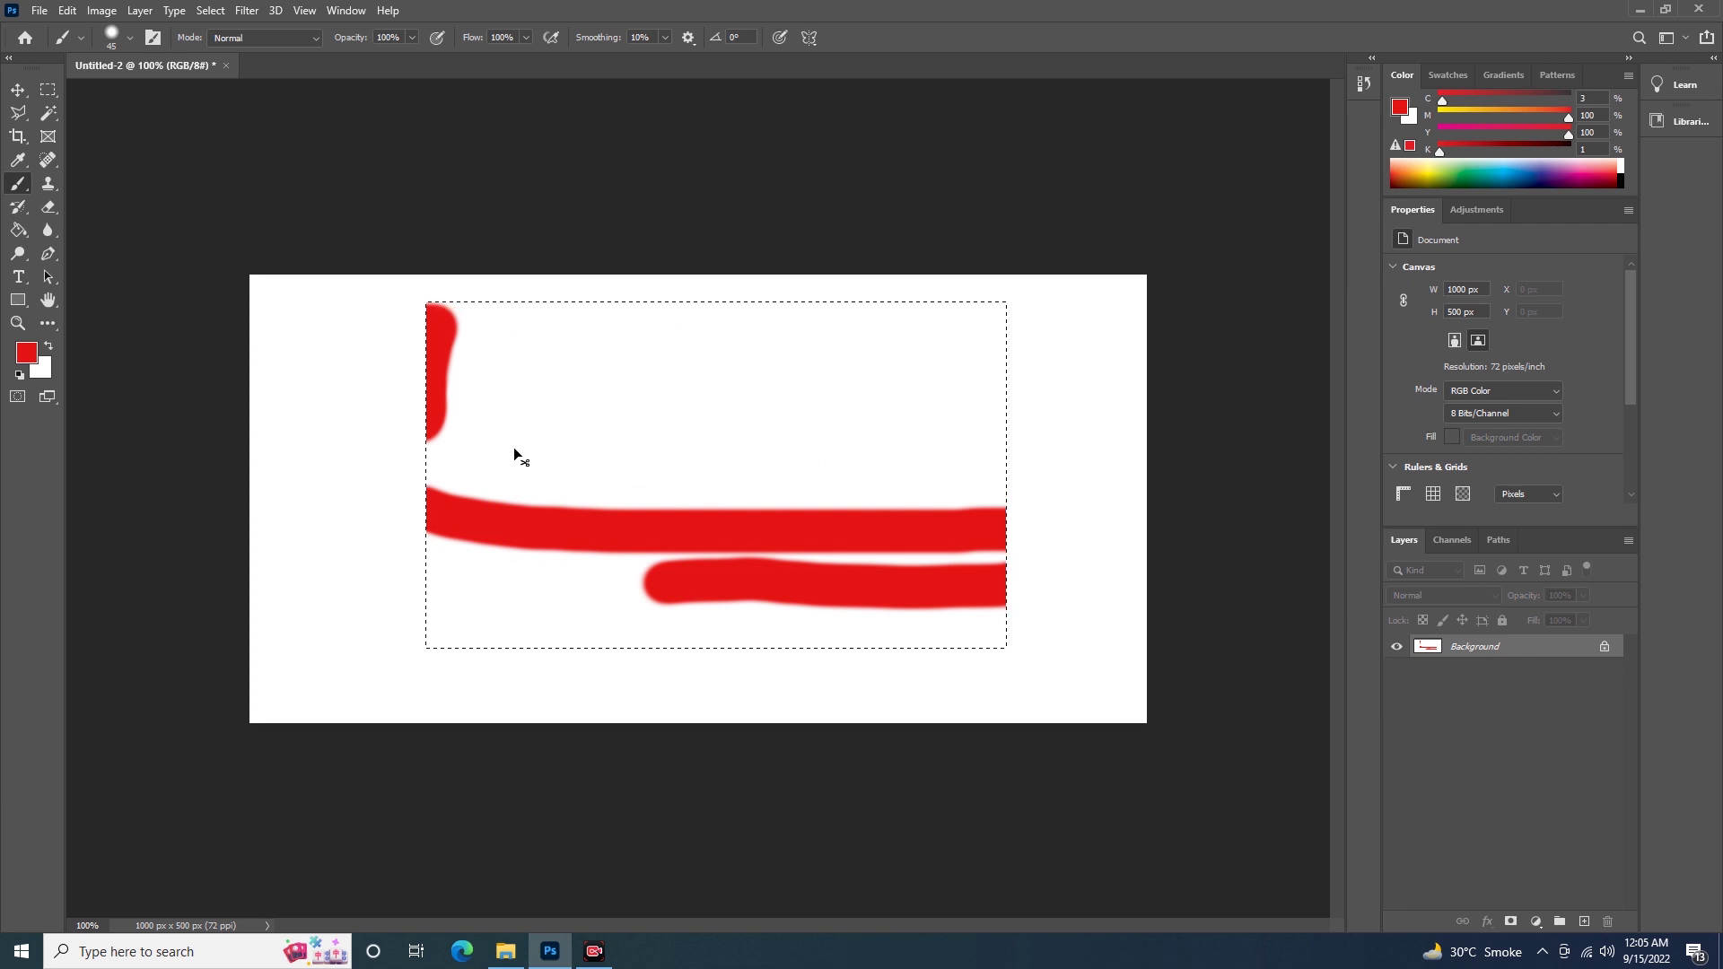
pyautogui.hotkey('ctrl', 'z')
pyautogui.hotkey('ctrl', 'z')
pyautogui.hotkey('ctrl', 'z')
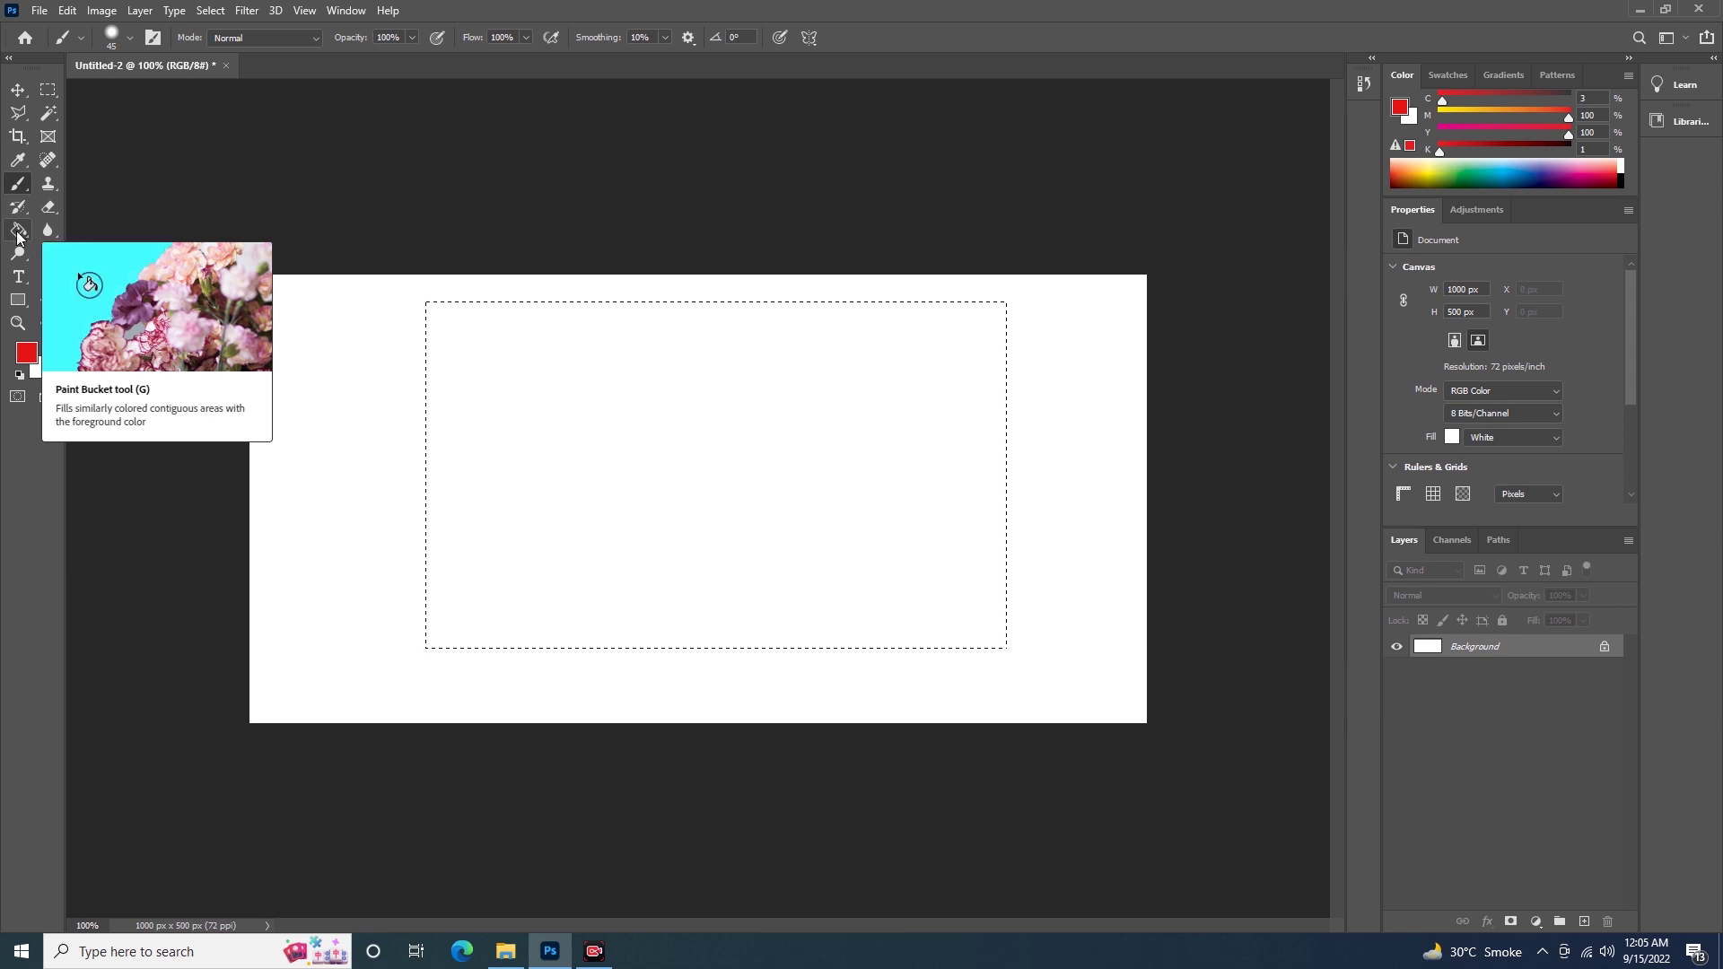
pyautogui.click(16, 230)
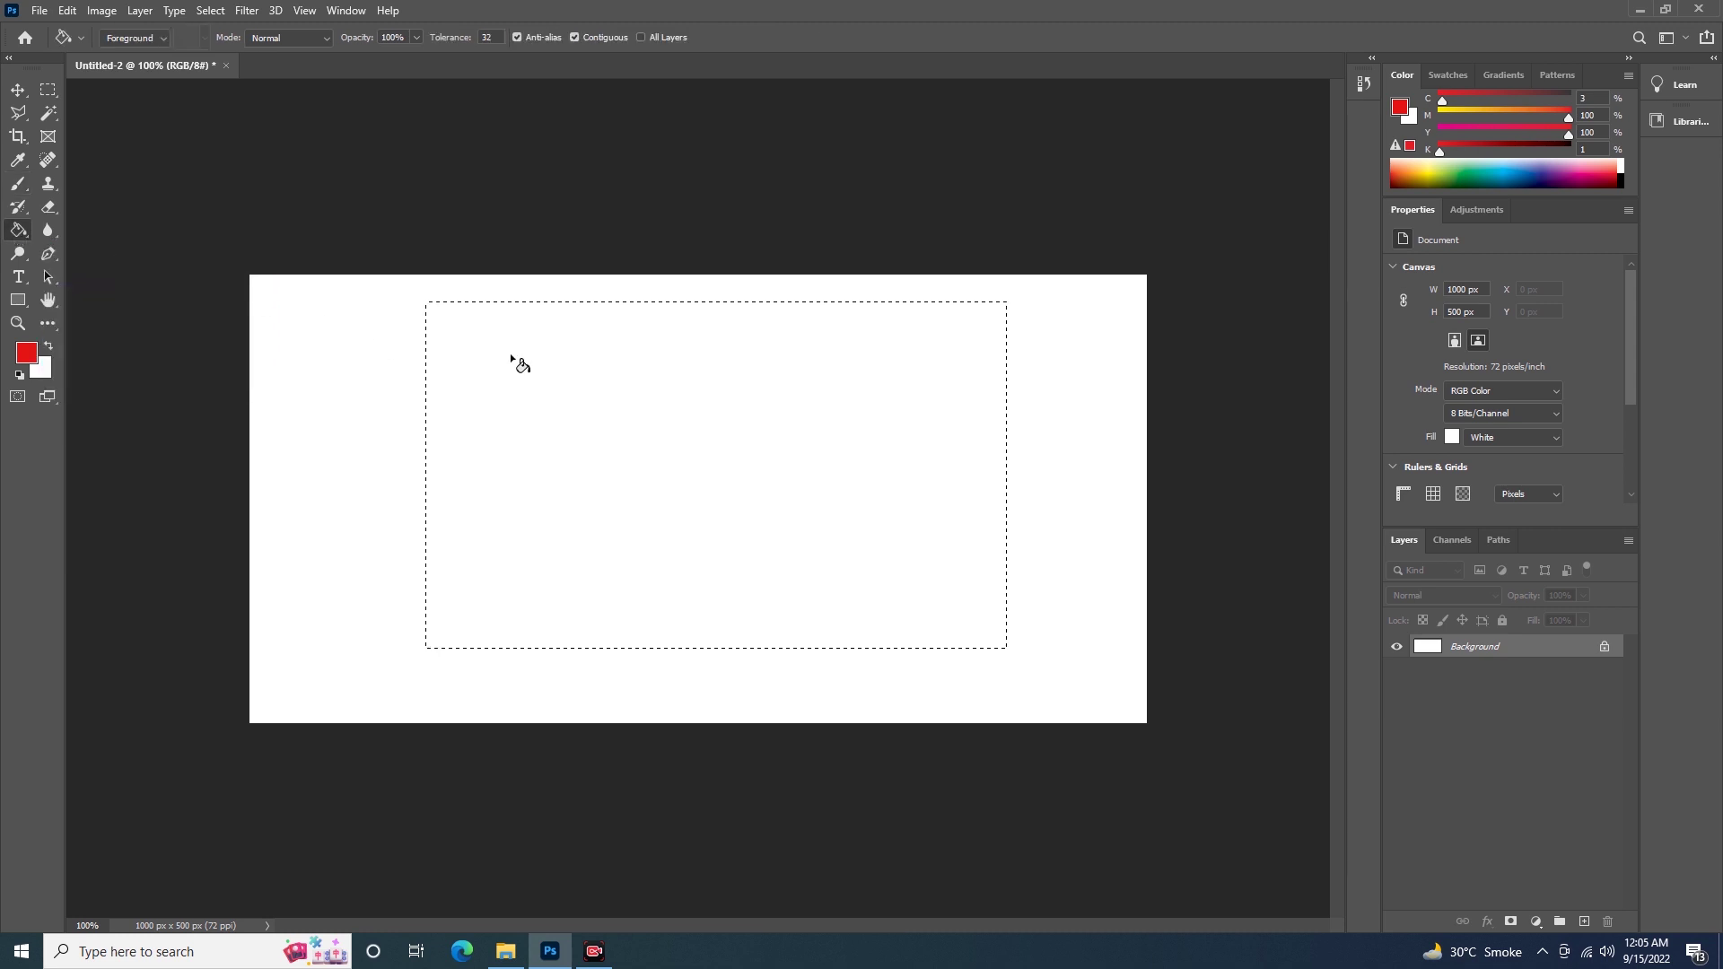
pyautogui.click(512, 357)
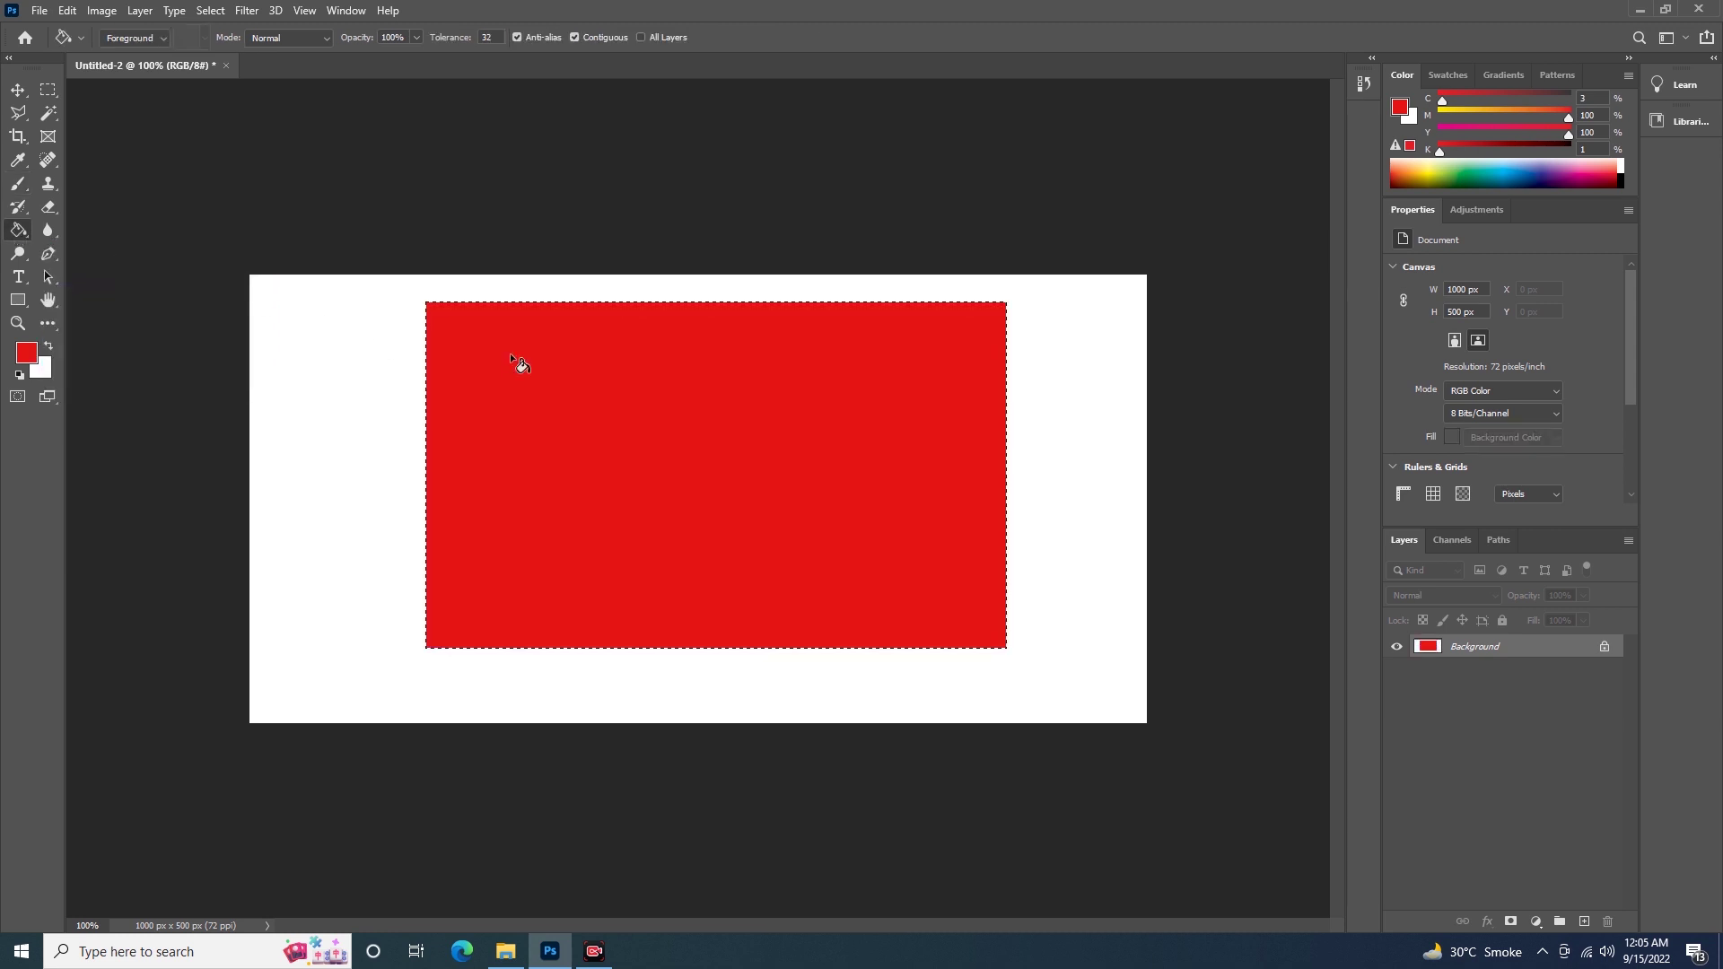
pyautogui.click(18, 90)
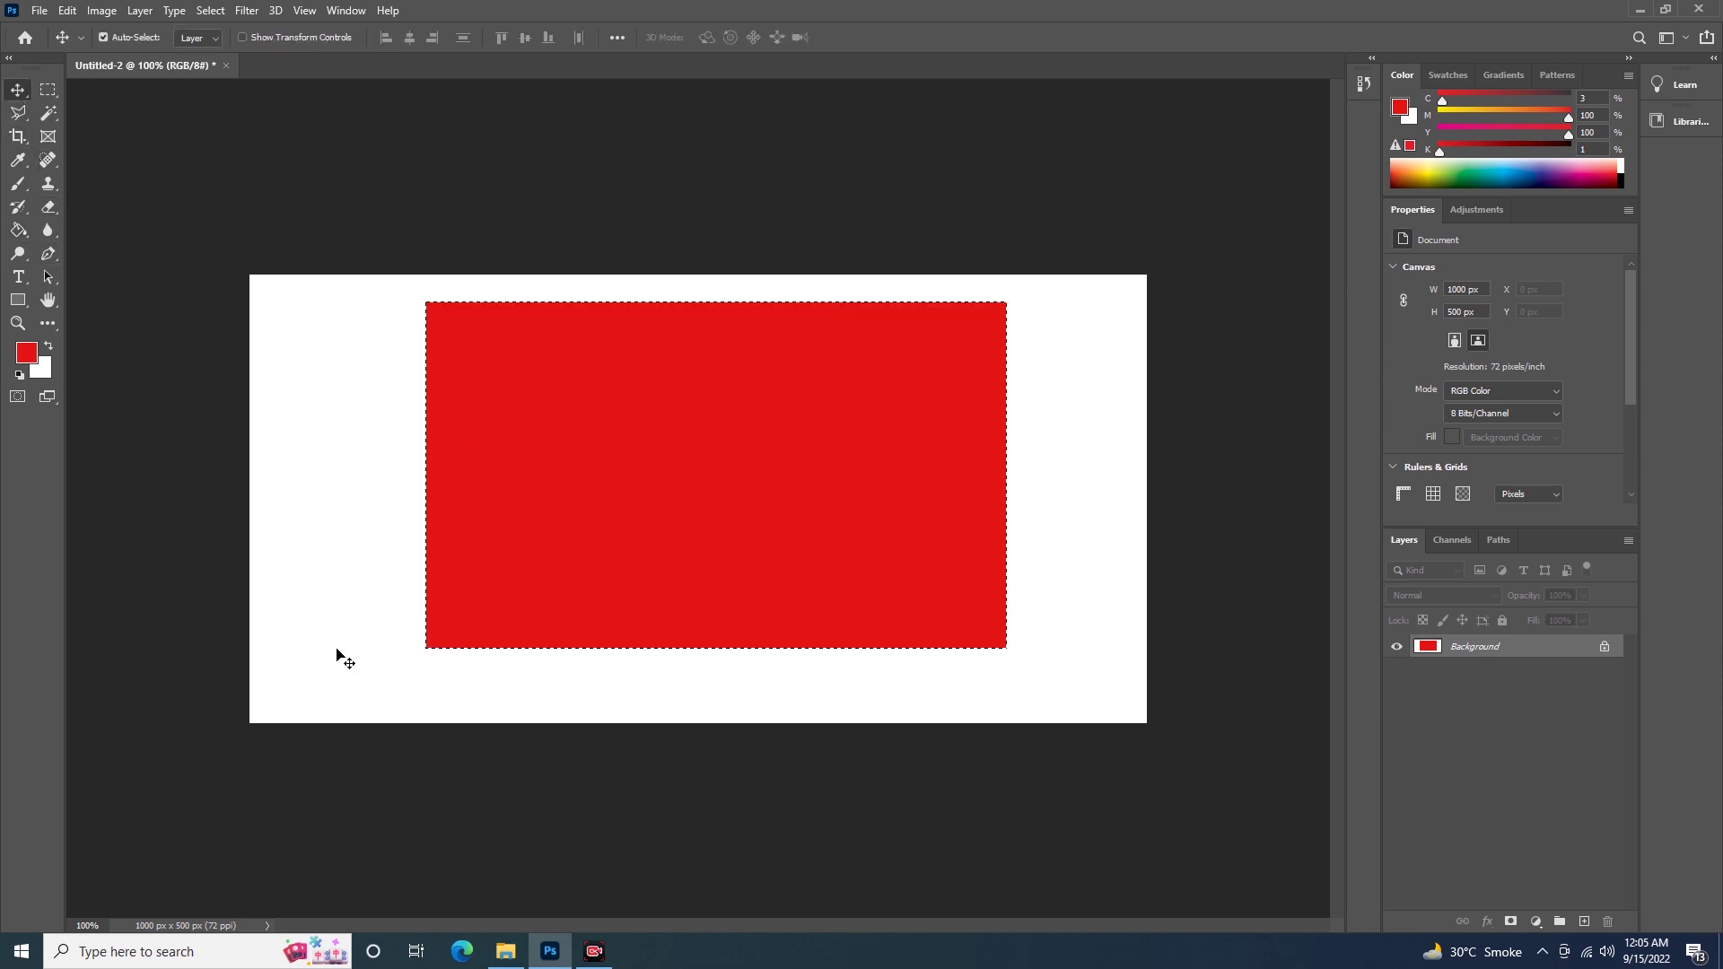
pyautogui.hotkey('ctrl', 'z')
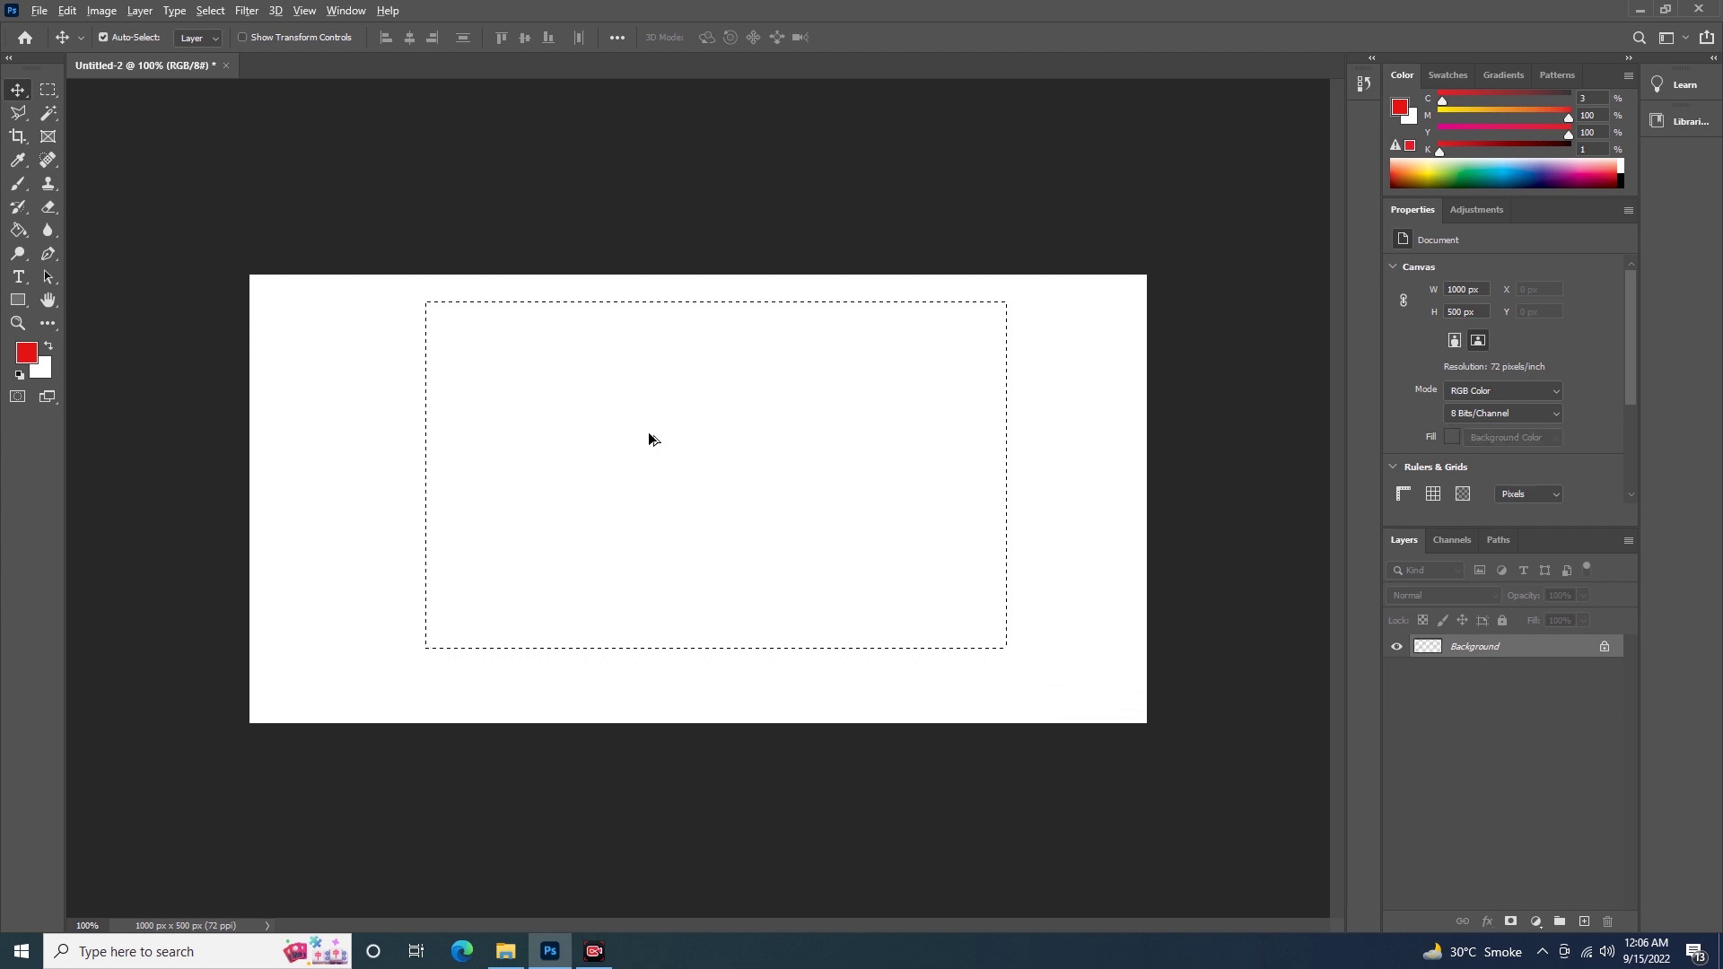
# Step: Trial-fill the selection with red, then set the background colour to blue-violet
pyautogui.hotkey('alt', 'BackSpace')
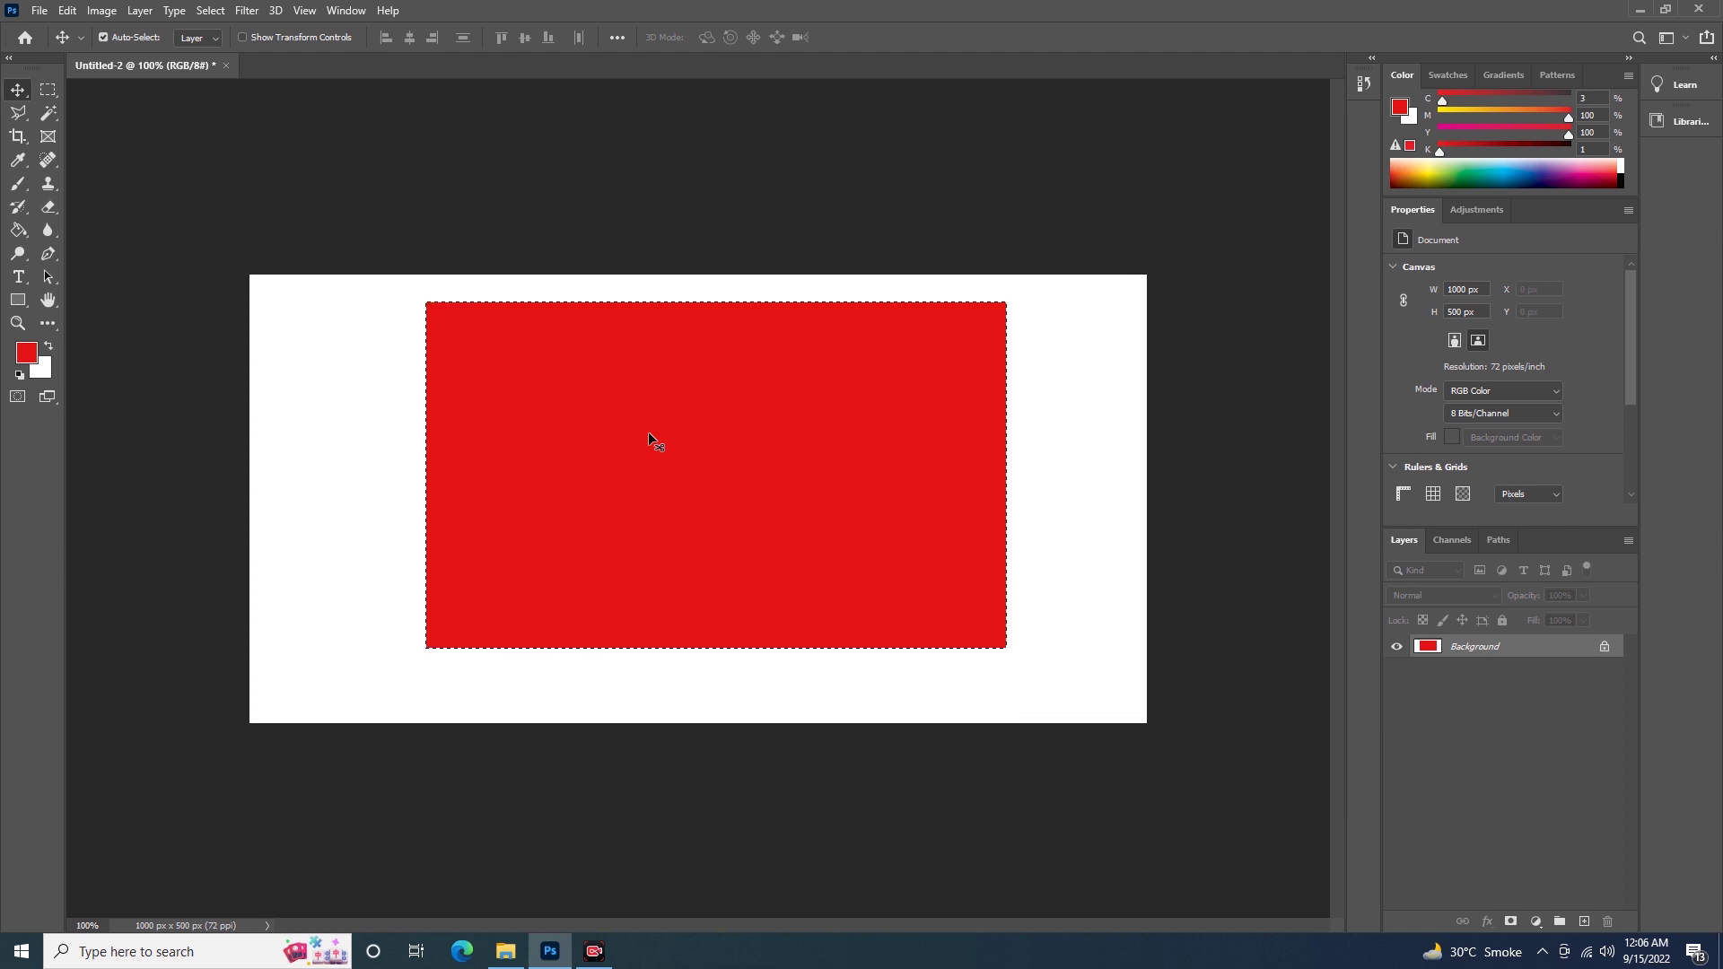
pyautogui.hotkey('ctrl', 'BackSpace')
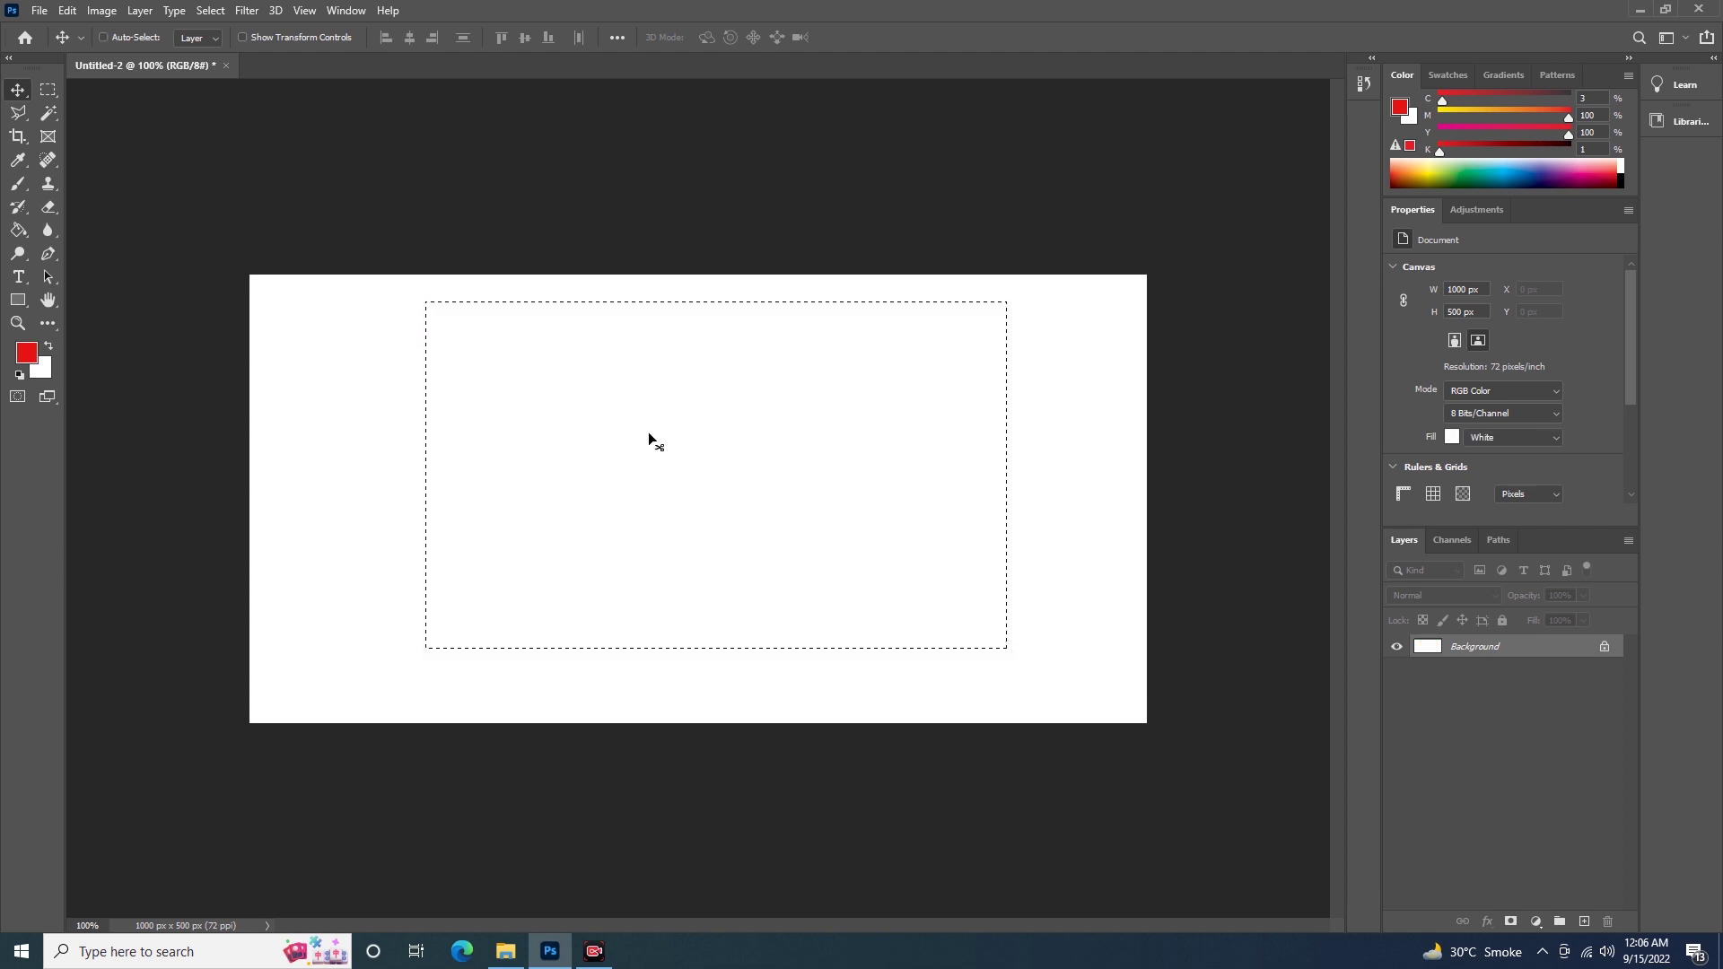
pyautogui.click(45, 370)
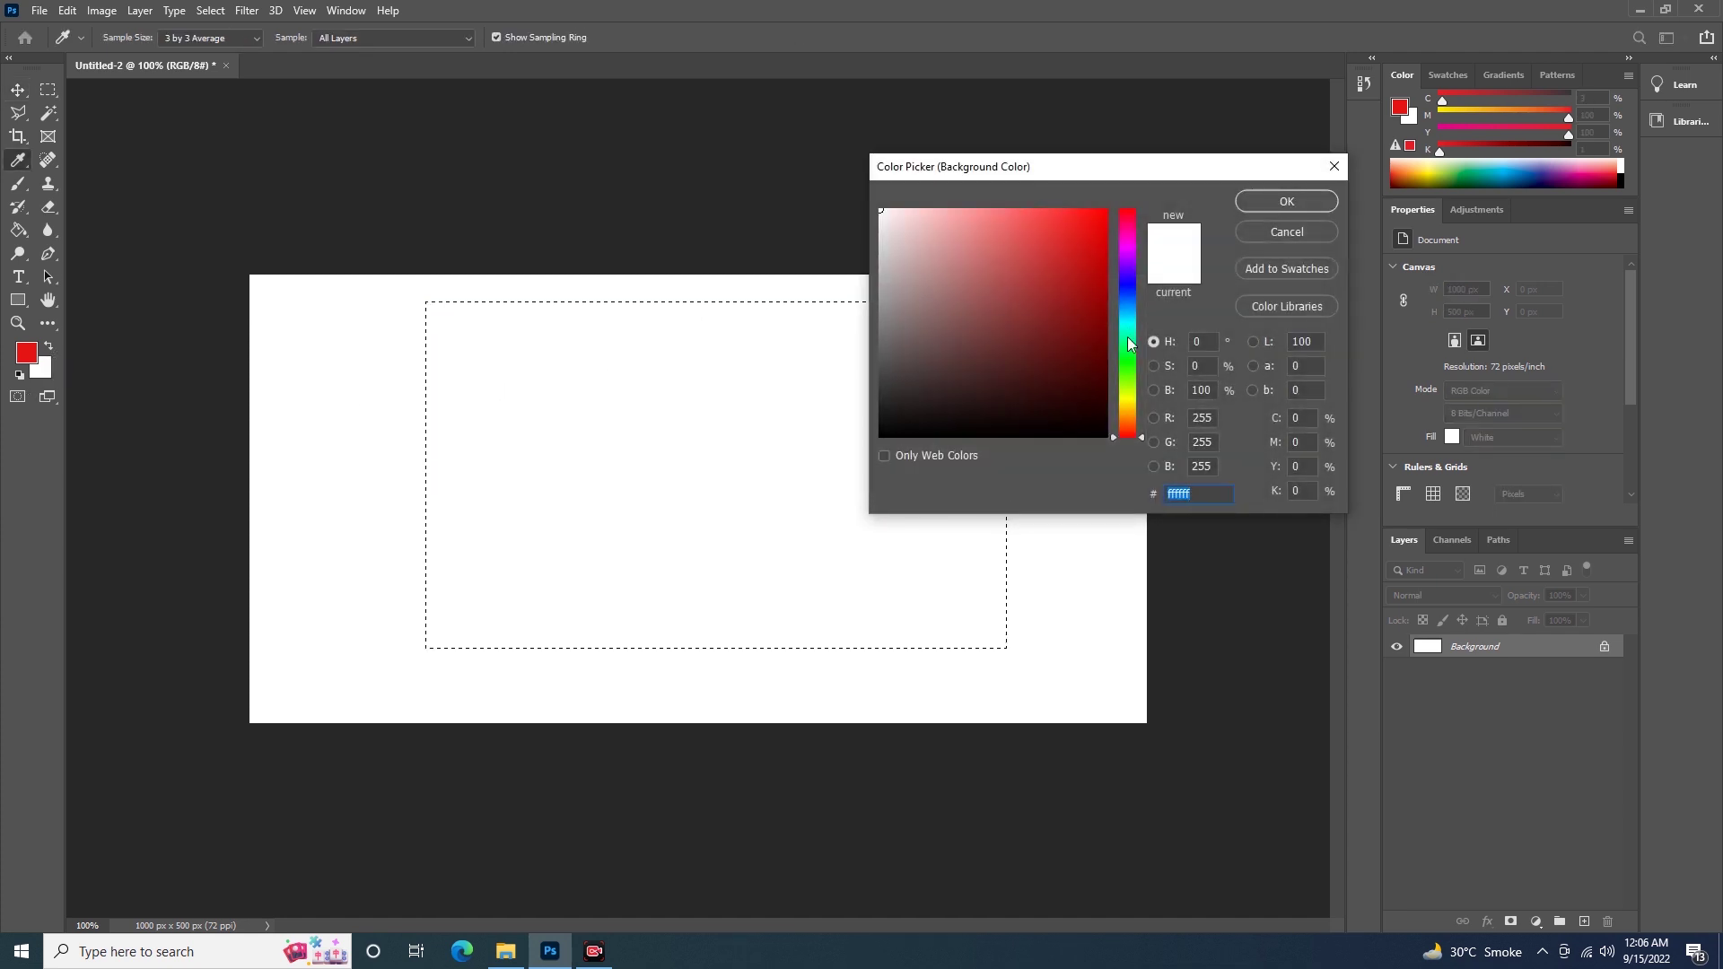
pyautogui.click(1131, 278)
pyautogui.click(1062, 251)
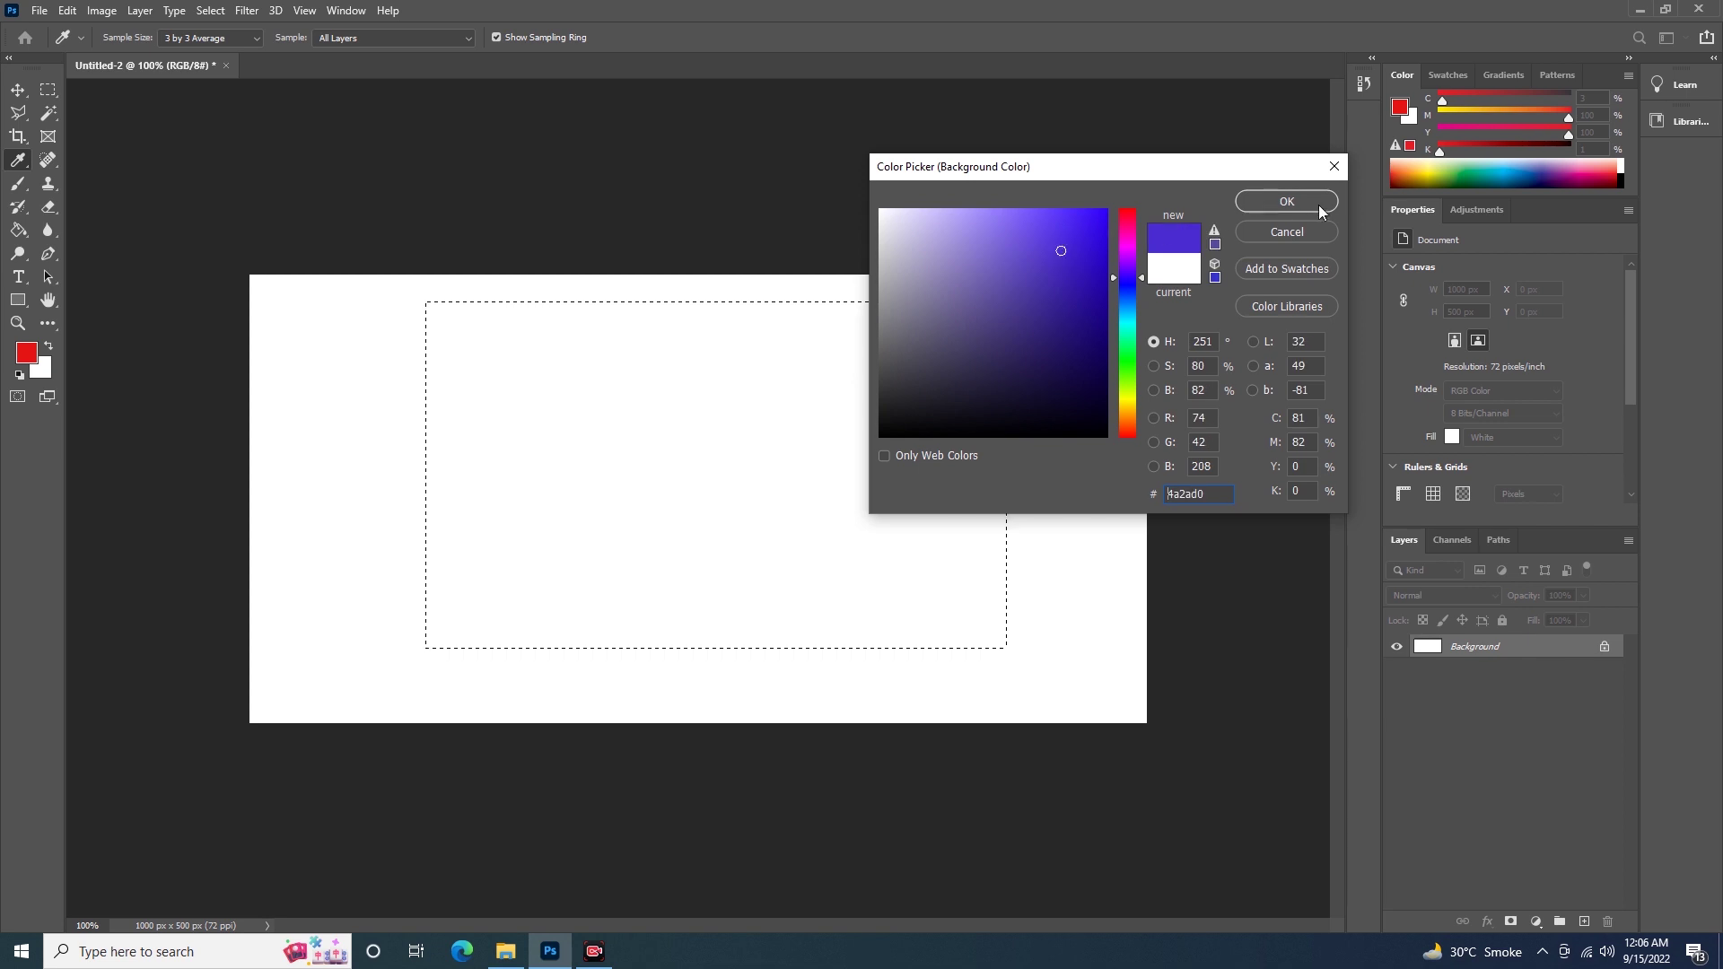
pyautogui.click(1308, 199)
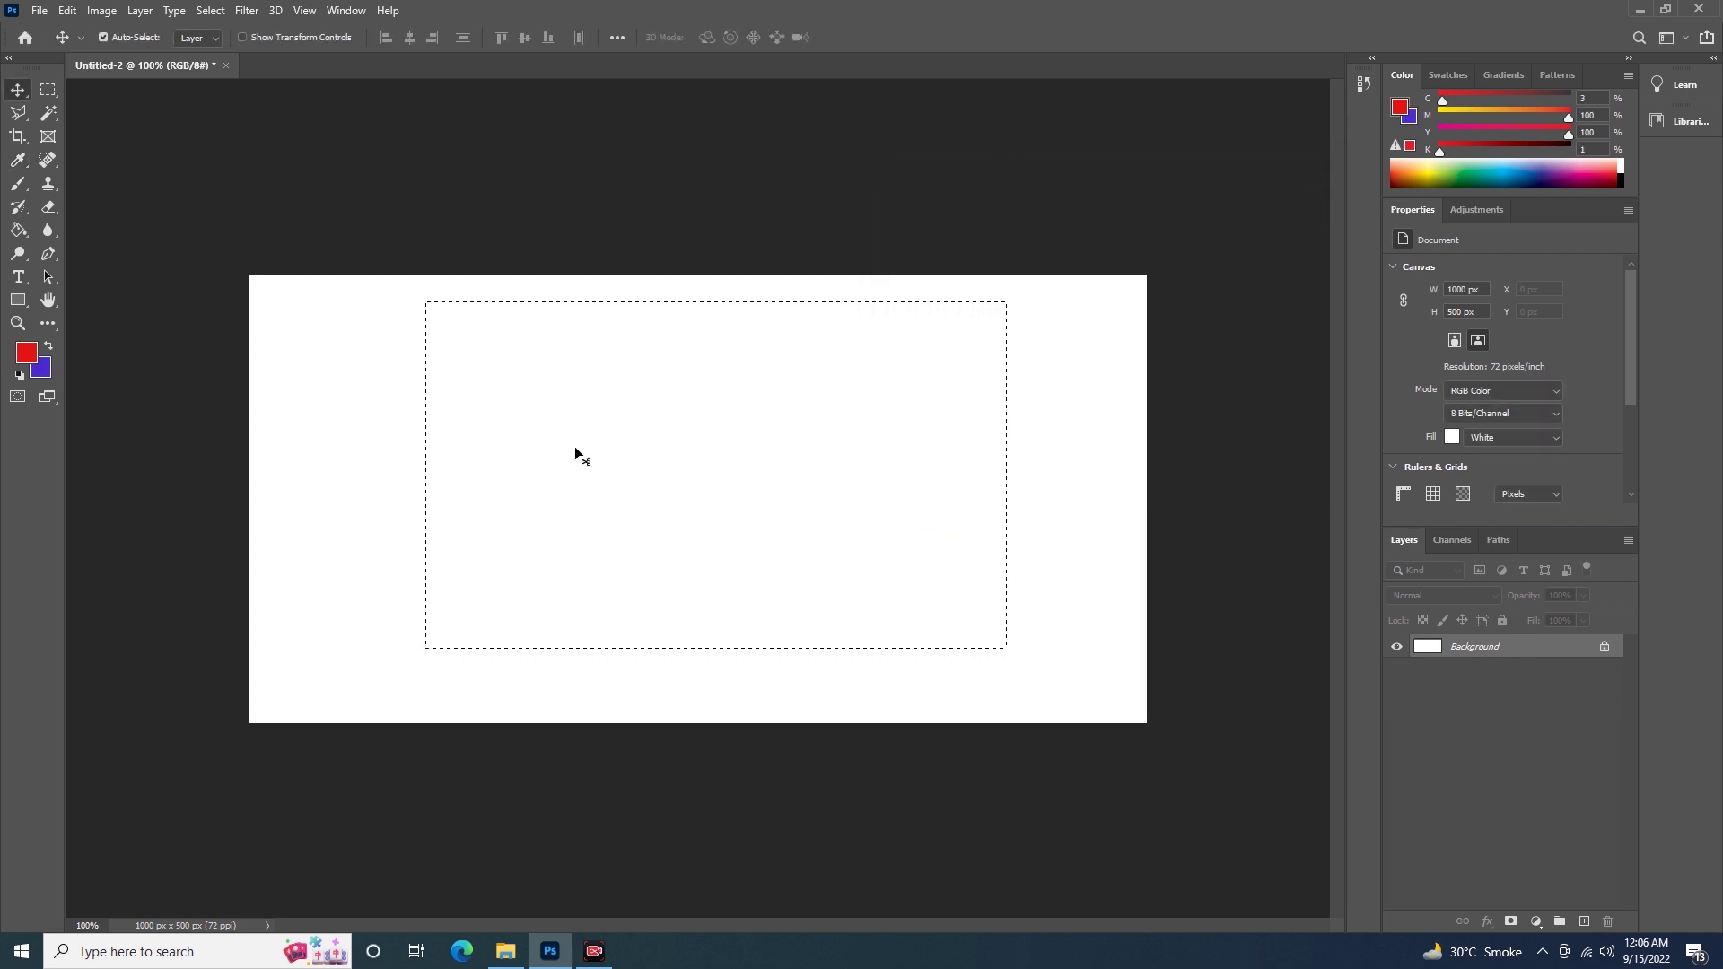
# Step: Fill the selection with the blue-violet background colour, then undo that fill
pyautogui.press('ctrl')
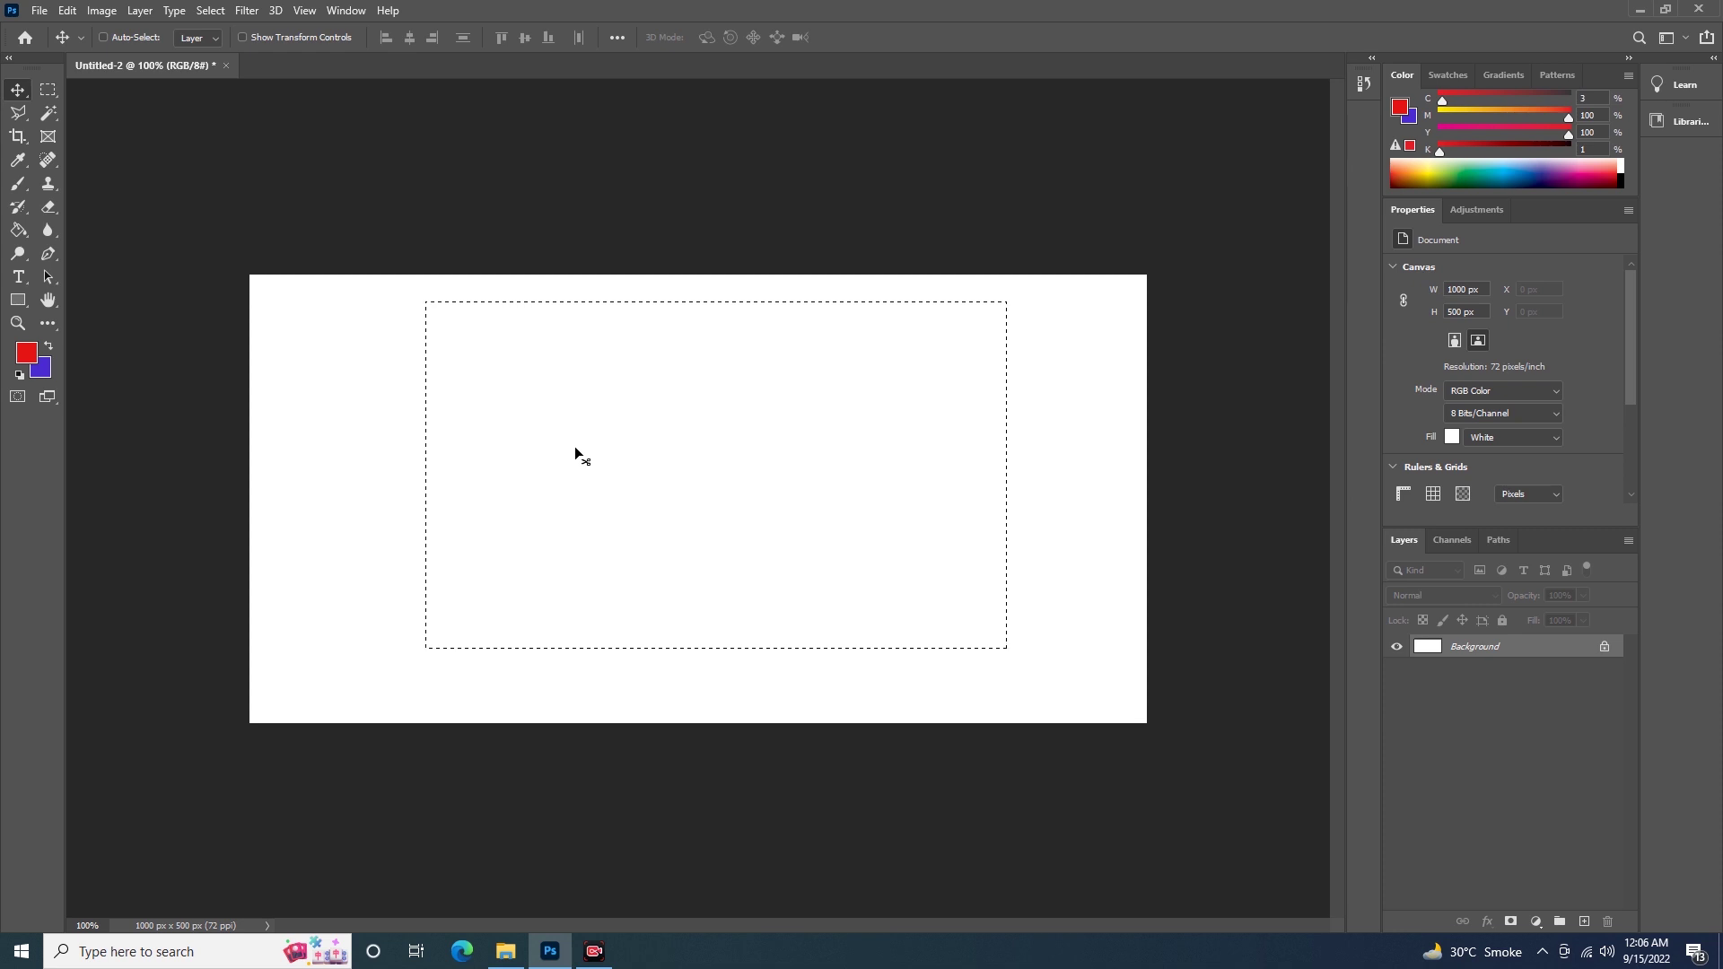
pyautogui.hotkey('ctrl', 'BackSpace')
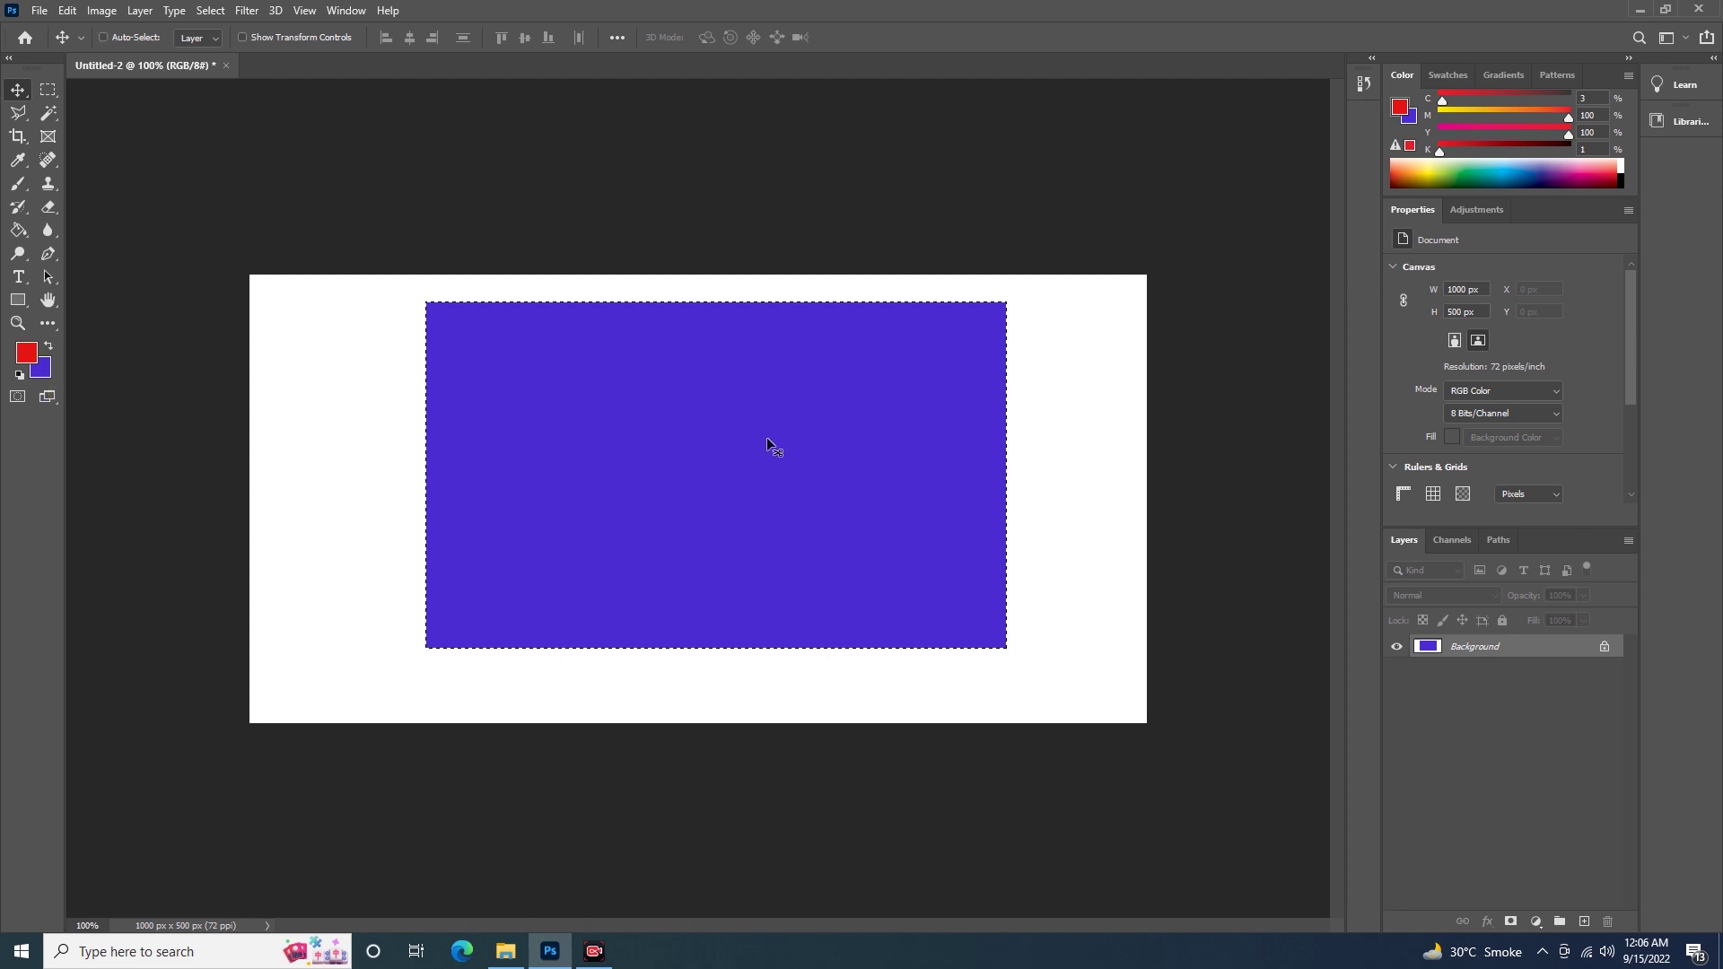
pyautogui.hotkey('ctrl', 'z')
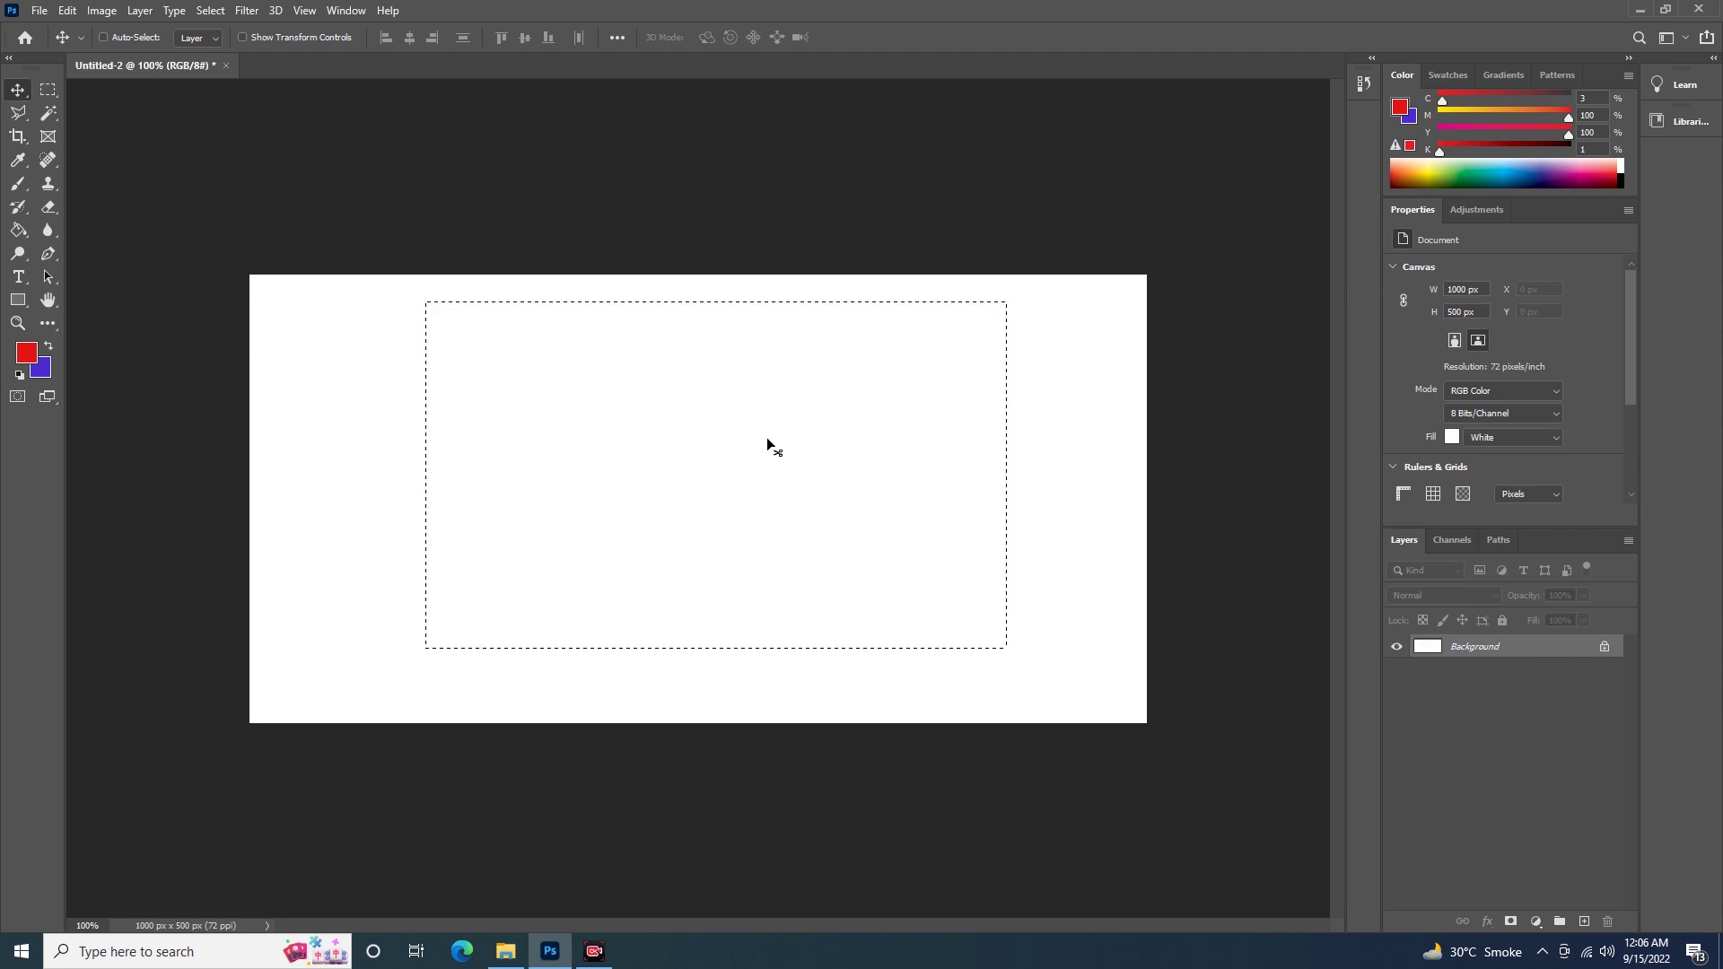
pyautogui.press('ctrl')
pyautogui.click(54, 89)
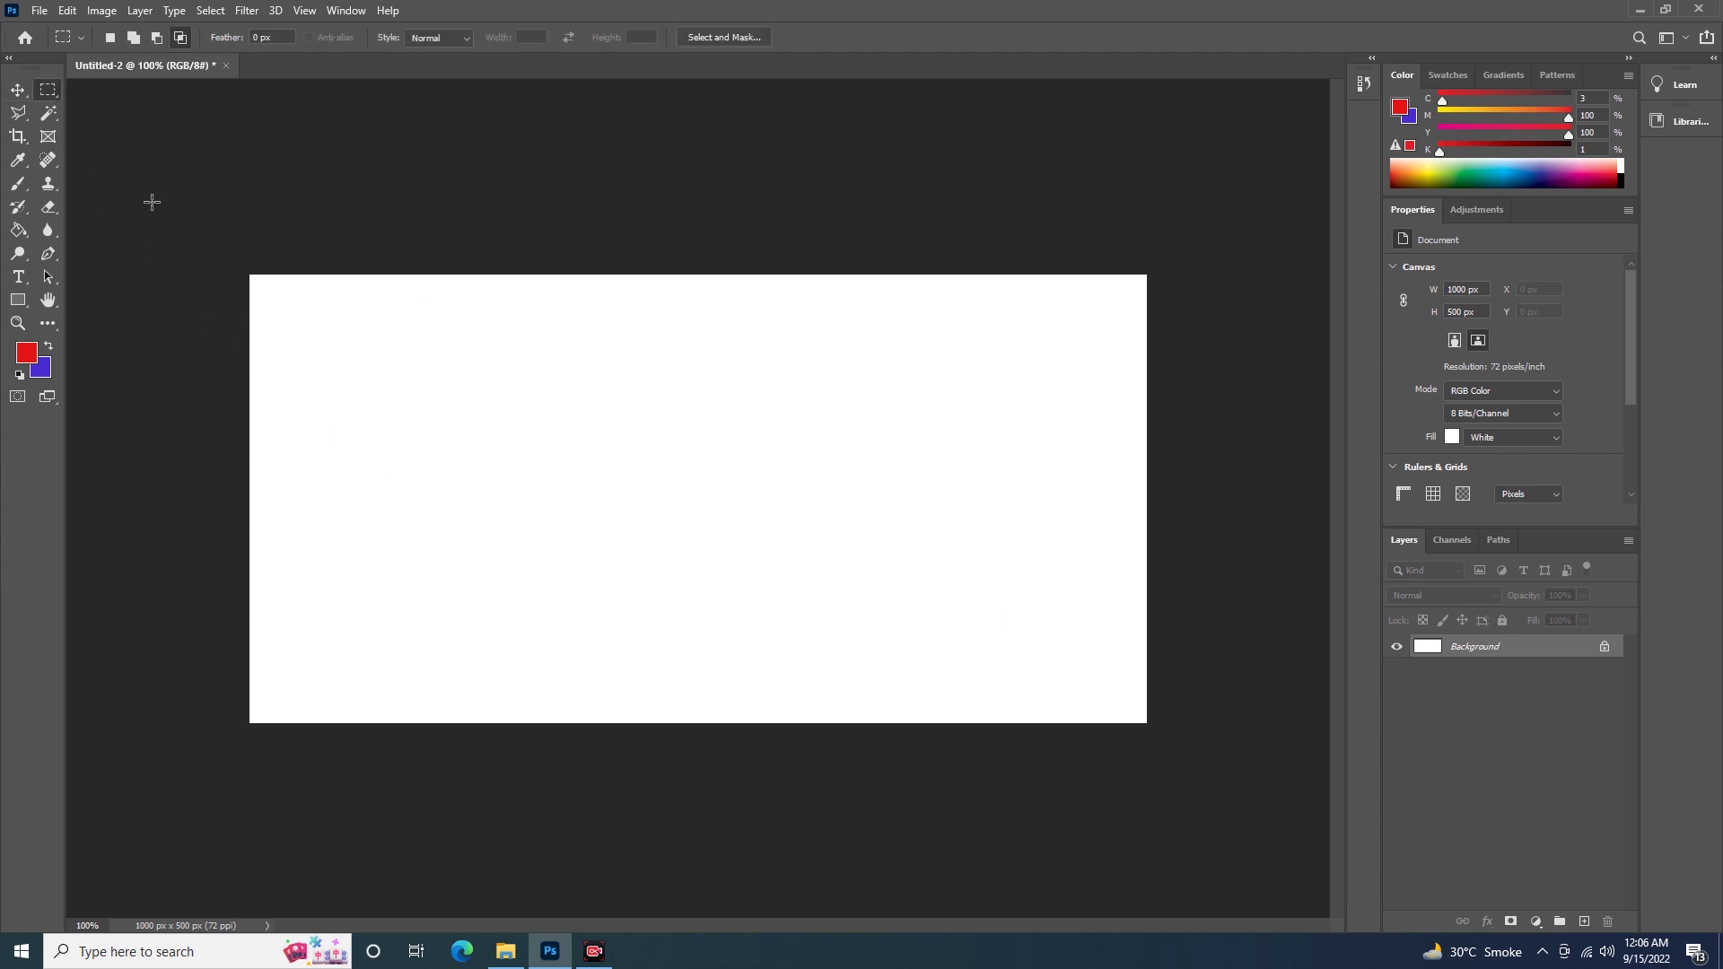
pyautogui.moveTo(430, 334); pyautogui.dragTo(980, 623)
pyautogui.rightClick(840, 426)
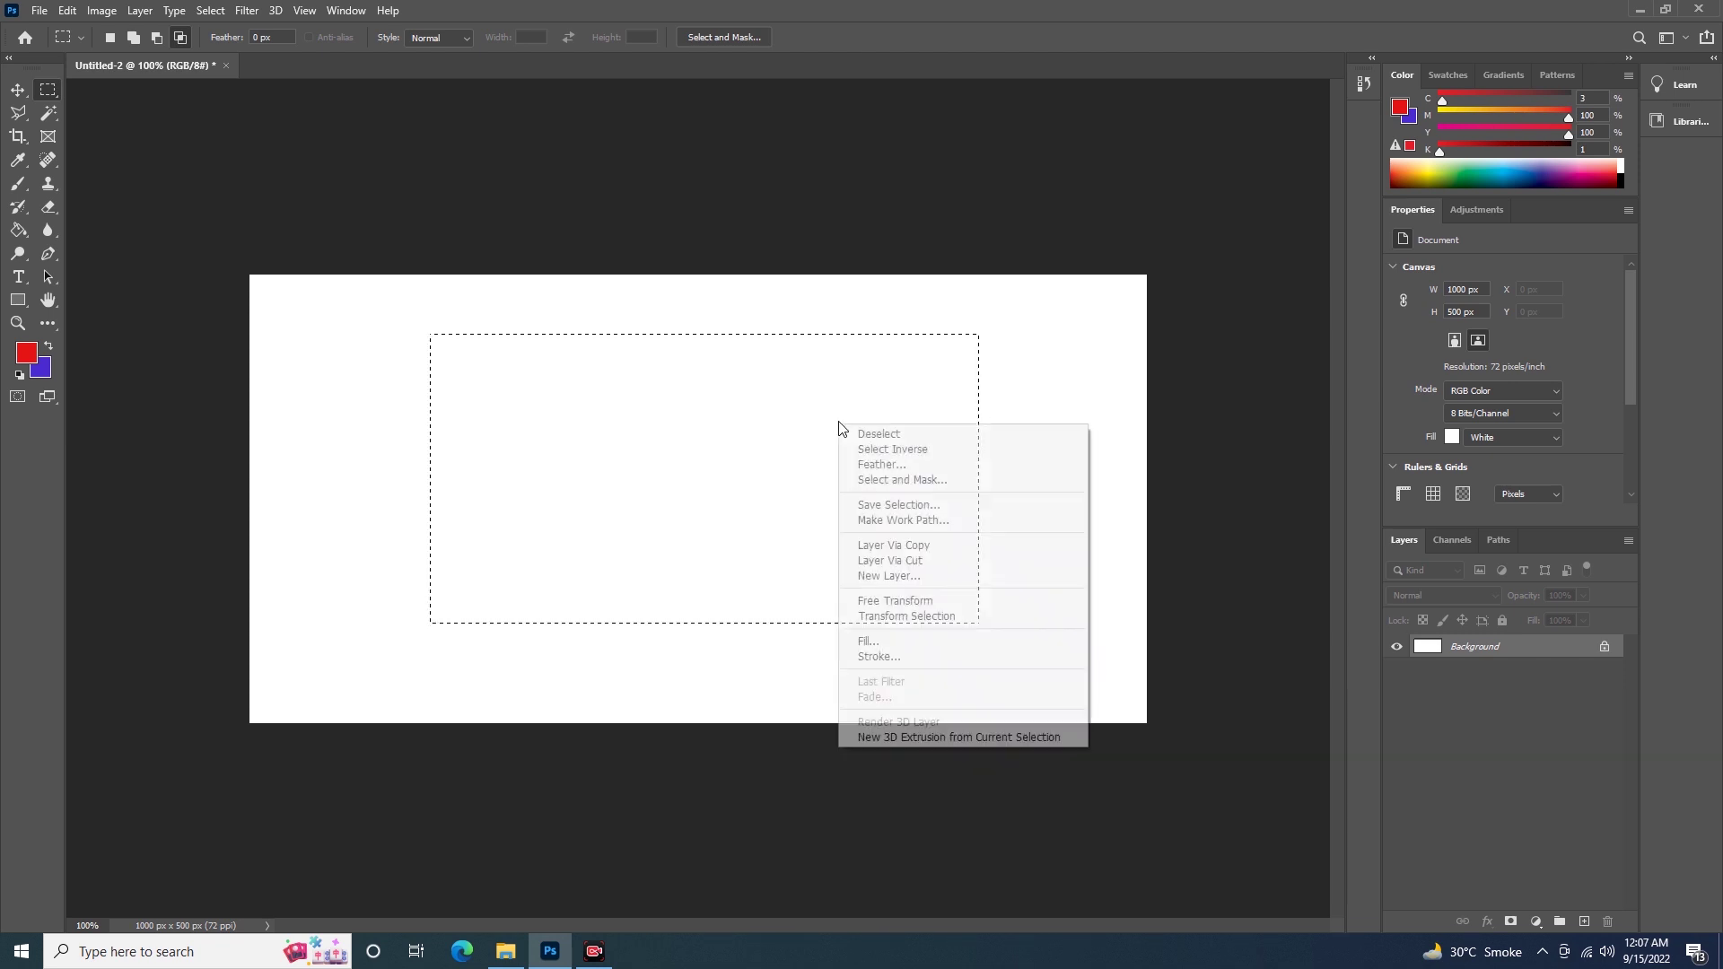
pyautogui.click(885, 436)
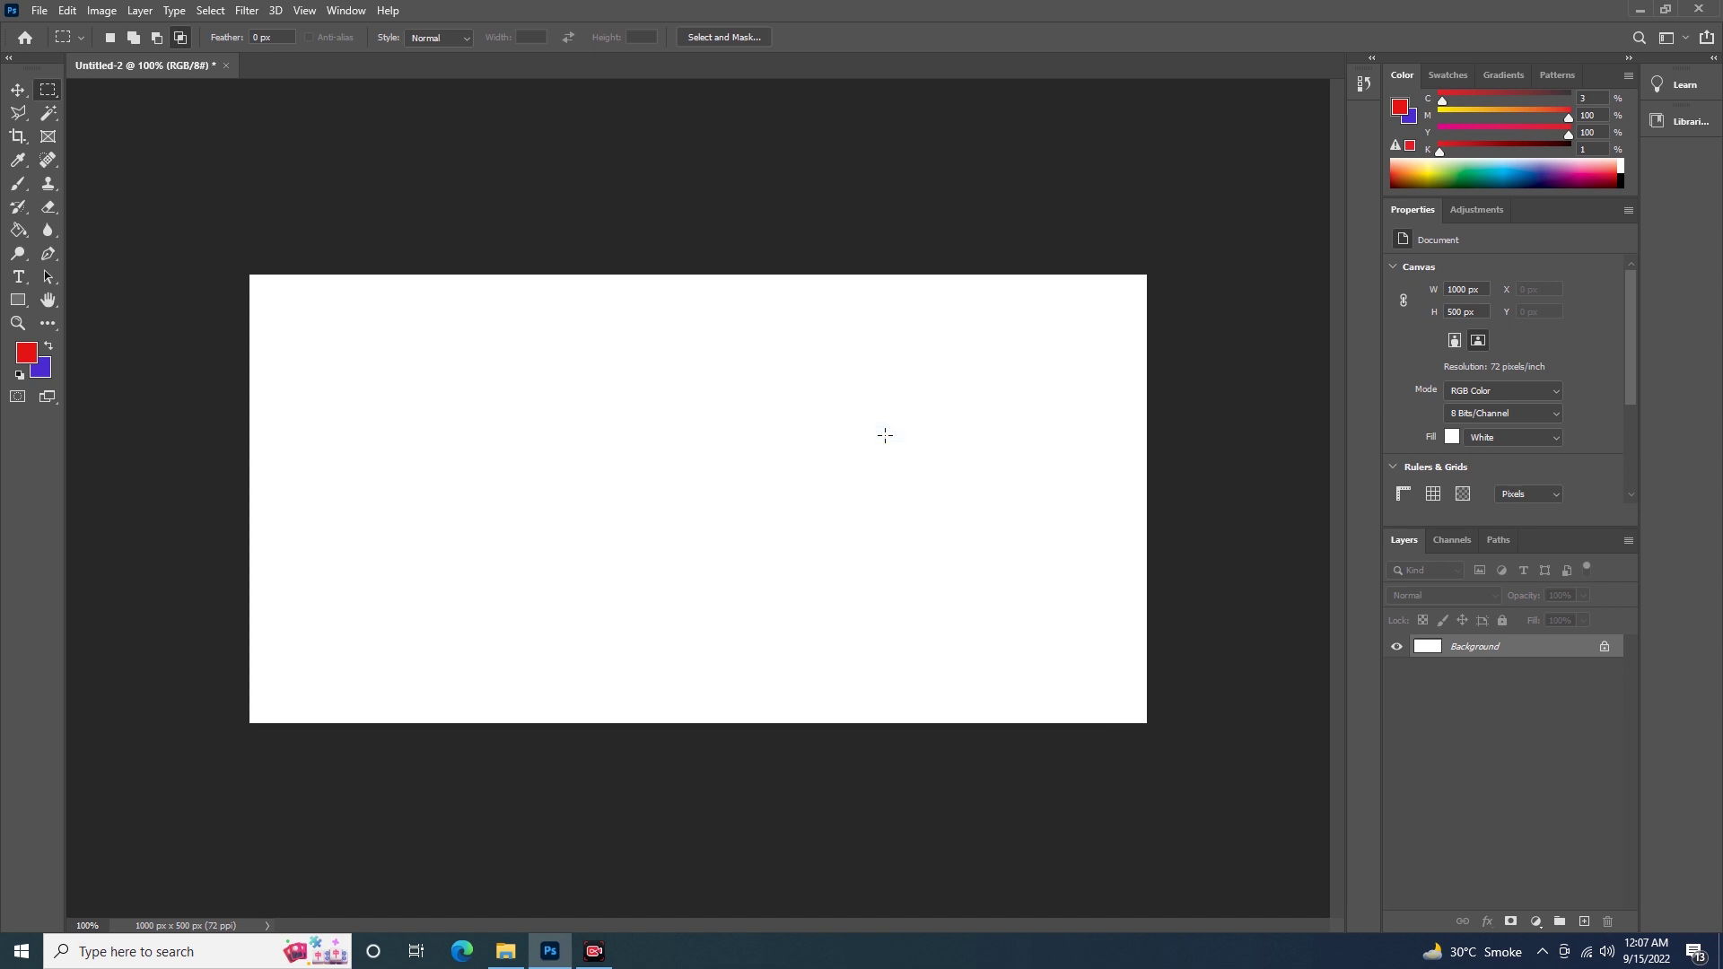
pyautogui.moveTo(530, 342); pyautogui.dragTo(1021, 591)
pyautogui.hotkey('ctrl', 'd')
pyautogui.click(111, 36)
pyautogui.moveTo(322, 328); pyautogui.dragTo(676, 566)
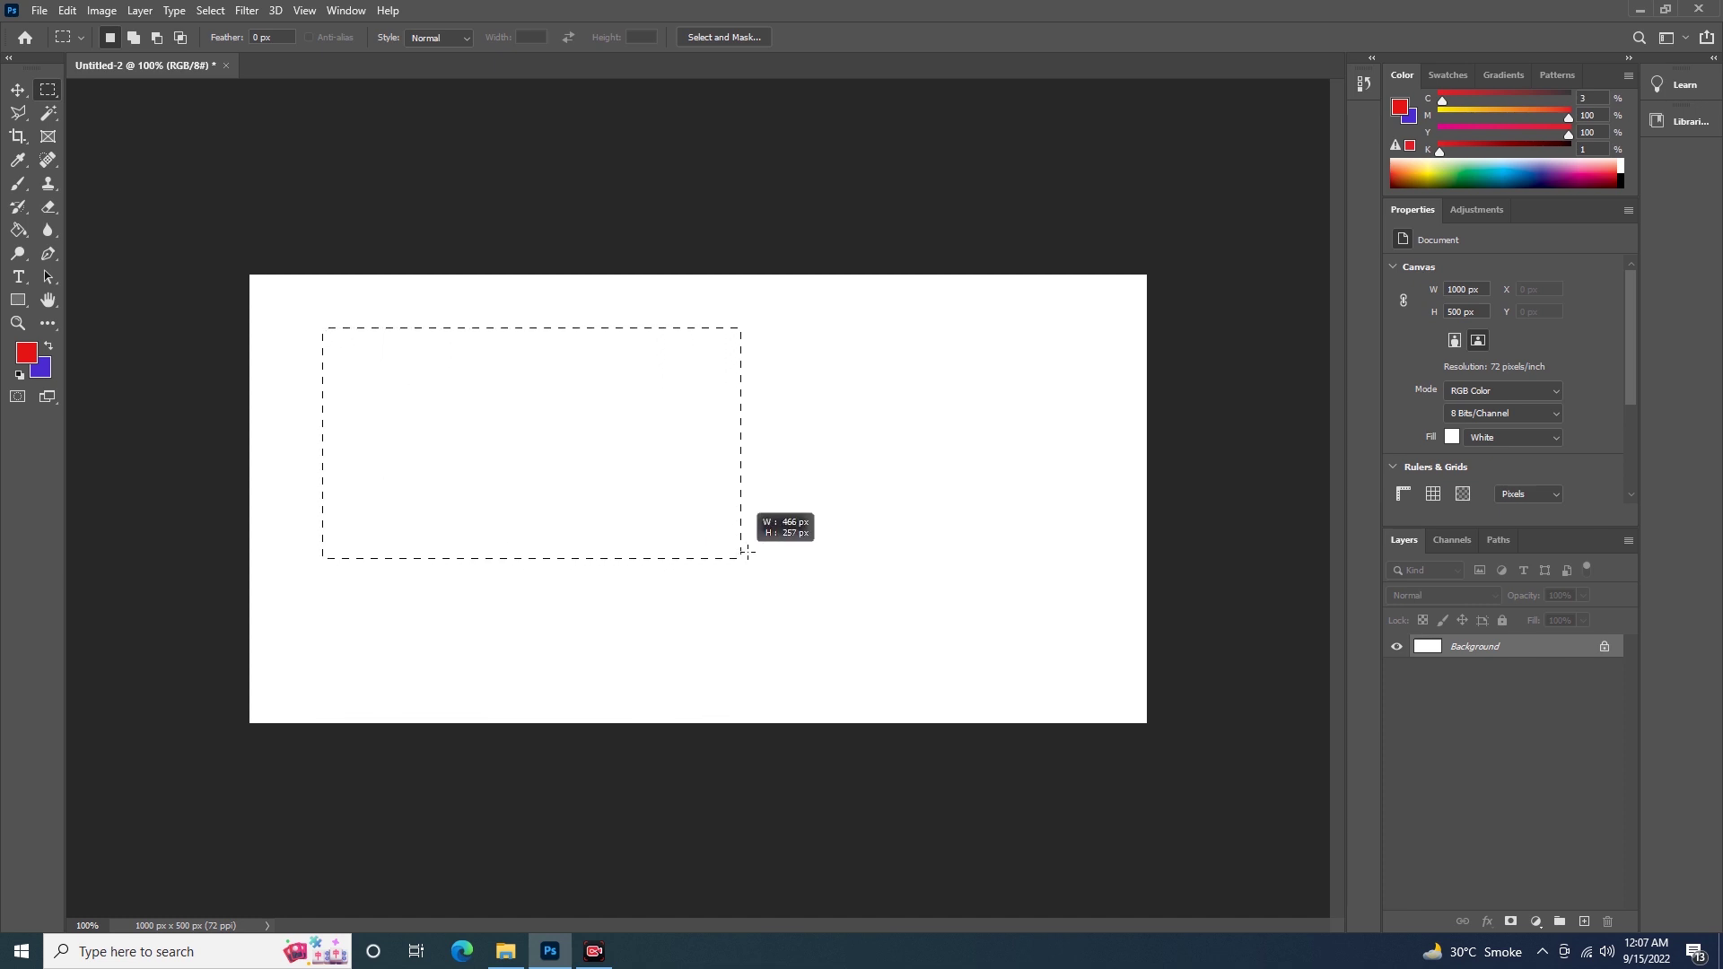
# Step: Draw a first rectangle and Shift-add a few trial rectangles beside it
pyautogui.moveTo(677, 565); pyautogui.dragTo(554, 550)
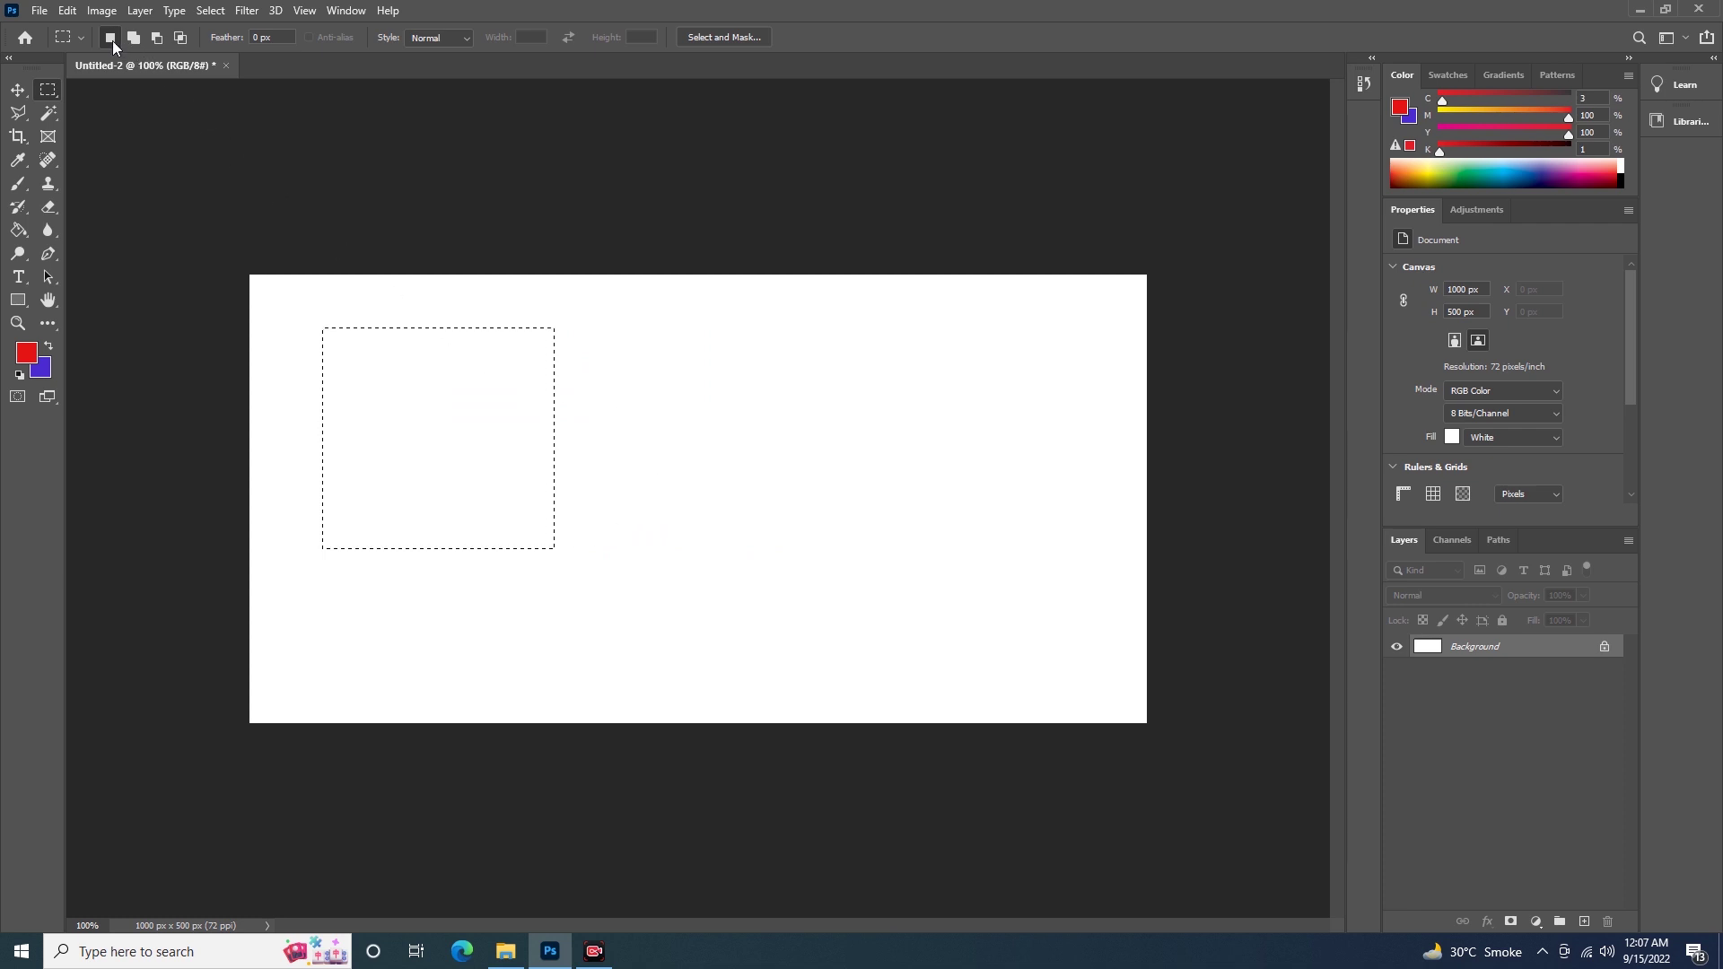
pyautogui.press('shift')
pyautogui.moveTo(598, 359); pyautogui.dragTo(804, 550)
pyautogui.moveTo(853, 369)
pyautogui.mouseDown()
pyautogui.moveTo(882, 531)
pyautogui.moveTo(1048, 579)
pyautogui.mouseUp()
pyautogui.click(317, 356)
pyautogui.moveTo(316, 357); pyautogui.dragTo(492, 557)
pyautogui.click(574, 585)
# Step: In Add to Selection mode, add progressively narrower rectangles stepping toward the right
pyautogui.click(133, 39)
pyautogui.moveTo(508, 381)
pyautogui.mouseDown()
pyautogui.moveTo(795, 579)
pyautogui.moveTo(793, 560)
pyautogui.mouseUp()
pyautogui.moveTo(689, 400)
pyautogui.mouseDown()
pyautogui.moveTo(774, 513)
pyautogui.moveTo(886, 539)
pyautogui.mouseUp()
pyautogui.hotkey('ctrl', 'z')
pyautogui.moveTo(905, 421); pyautogui.dragTo(990, 525)
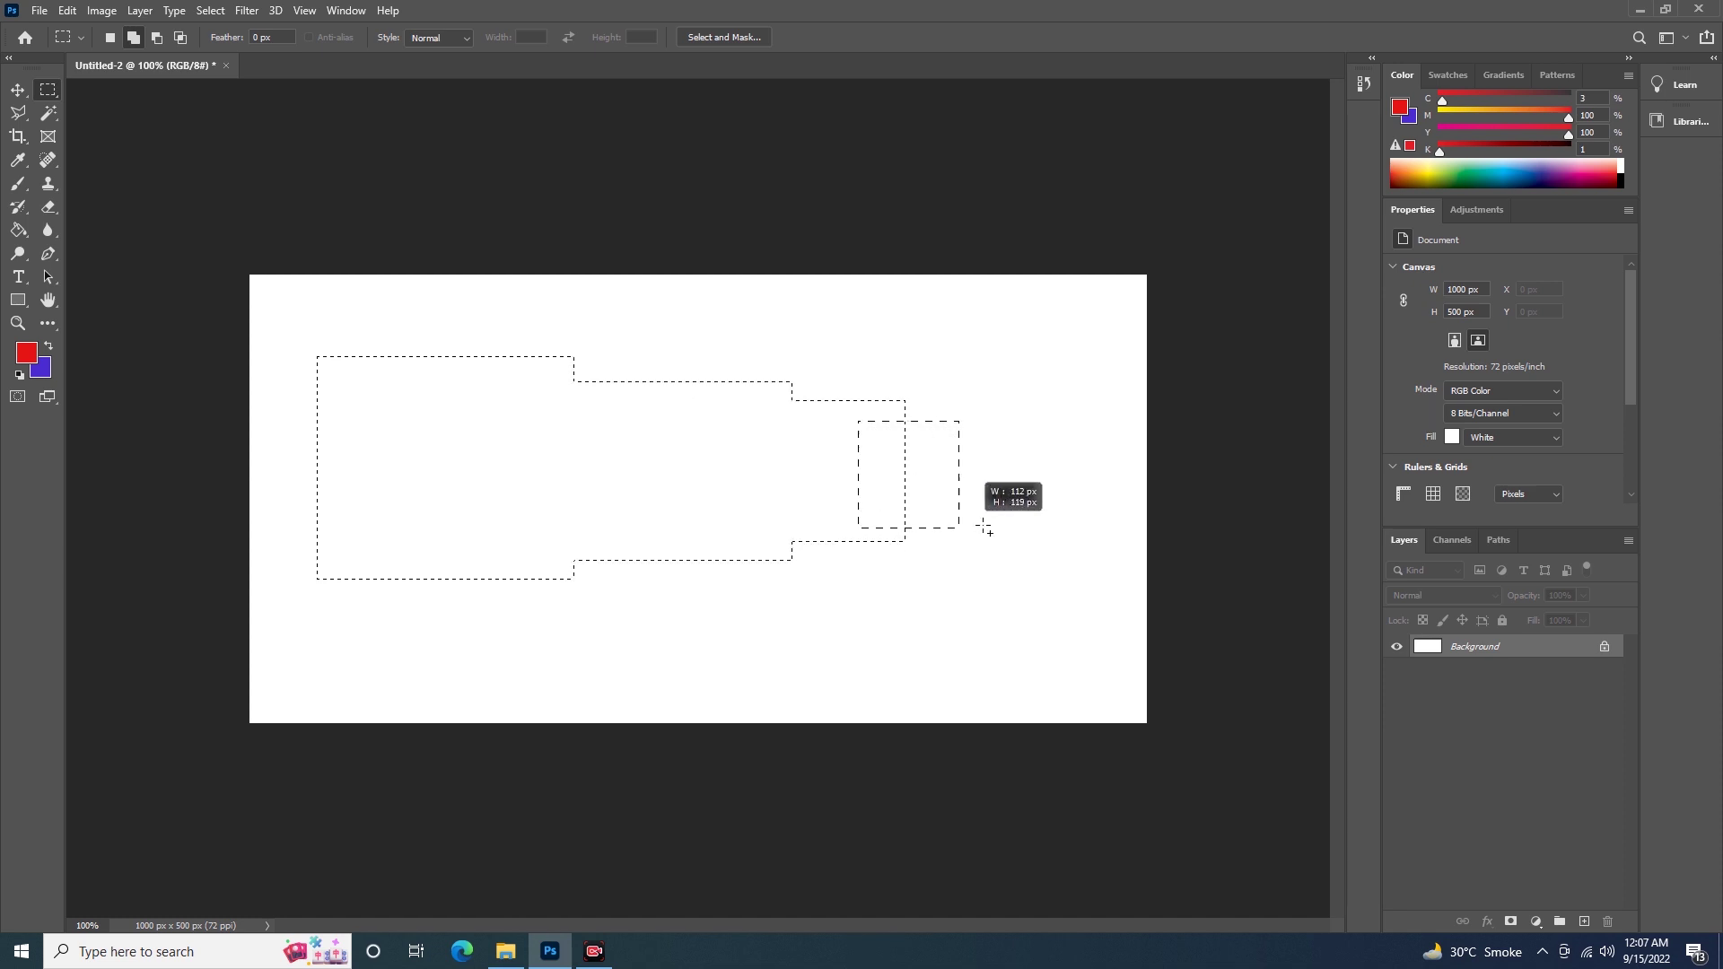
pyautogui.moveTo(962, 432); pyautogui.dragTo(1062, 512)
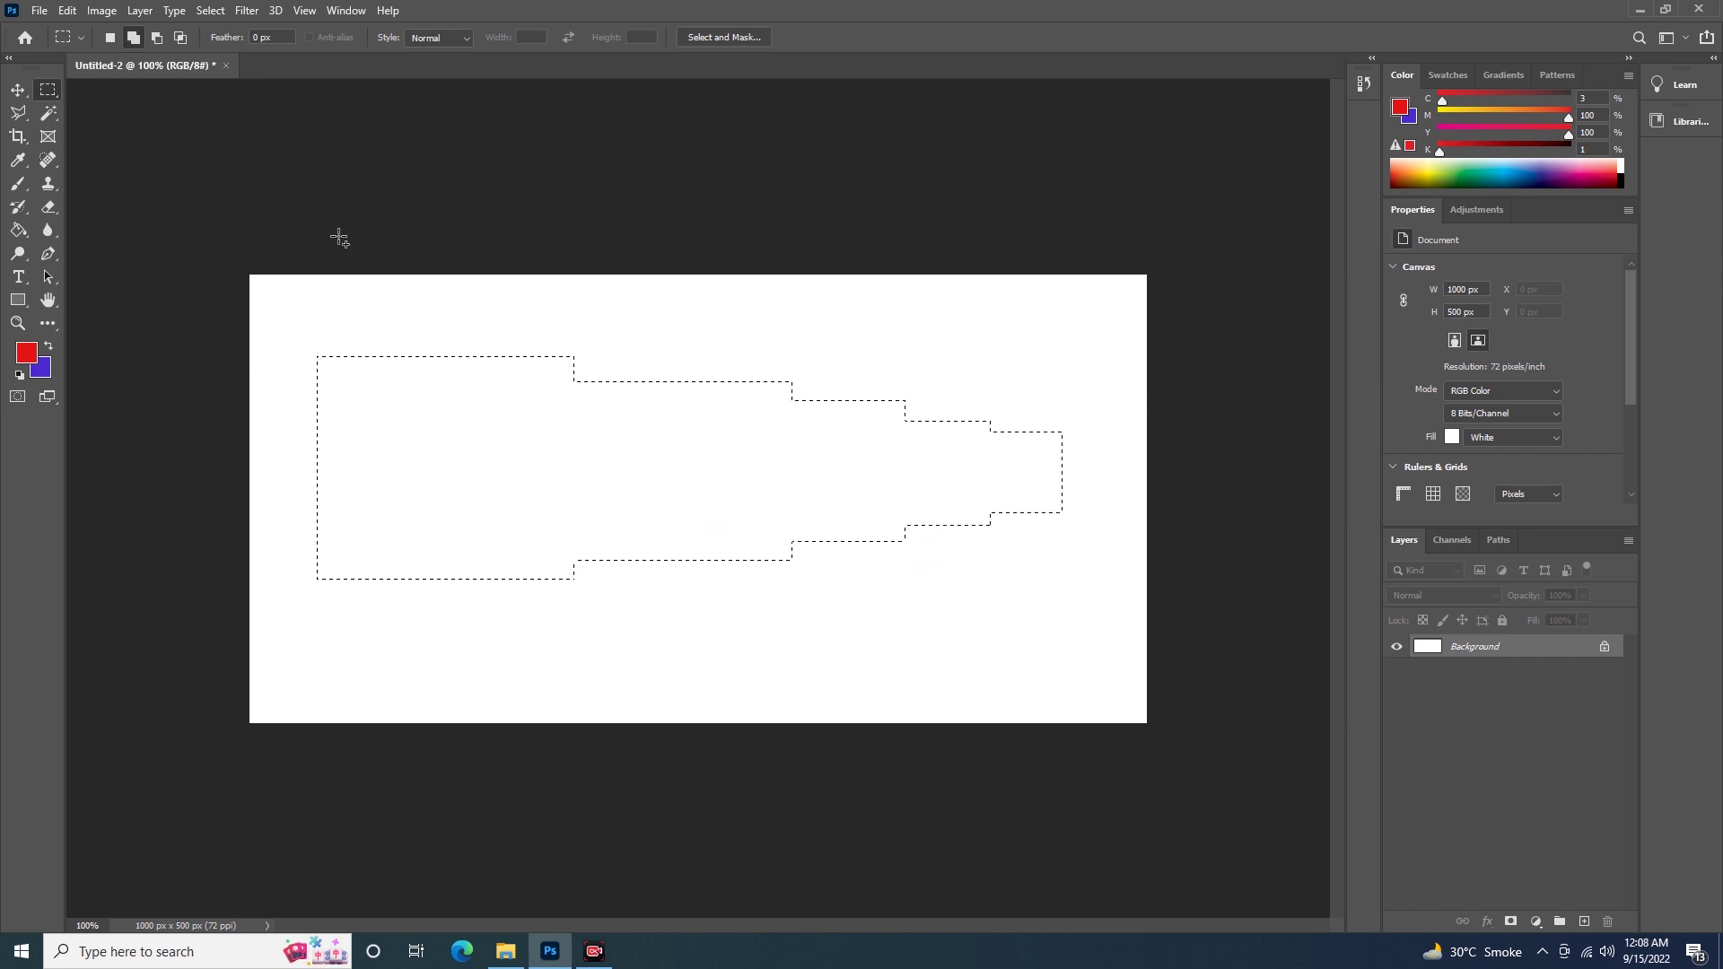
pyautogui.click(159, 40)
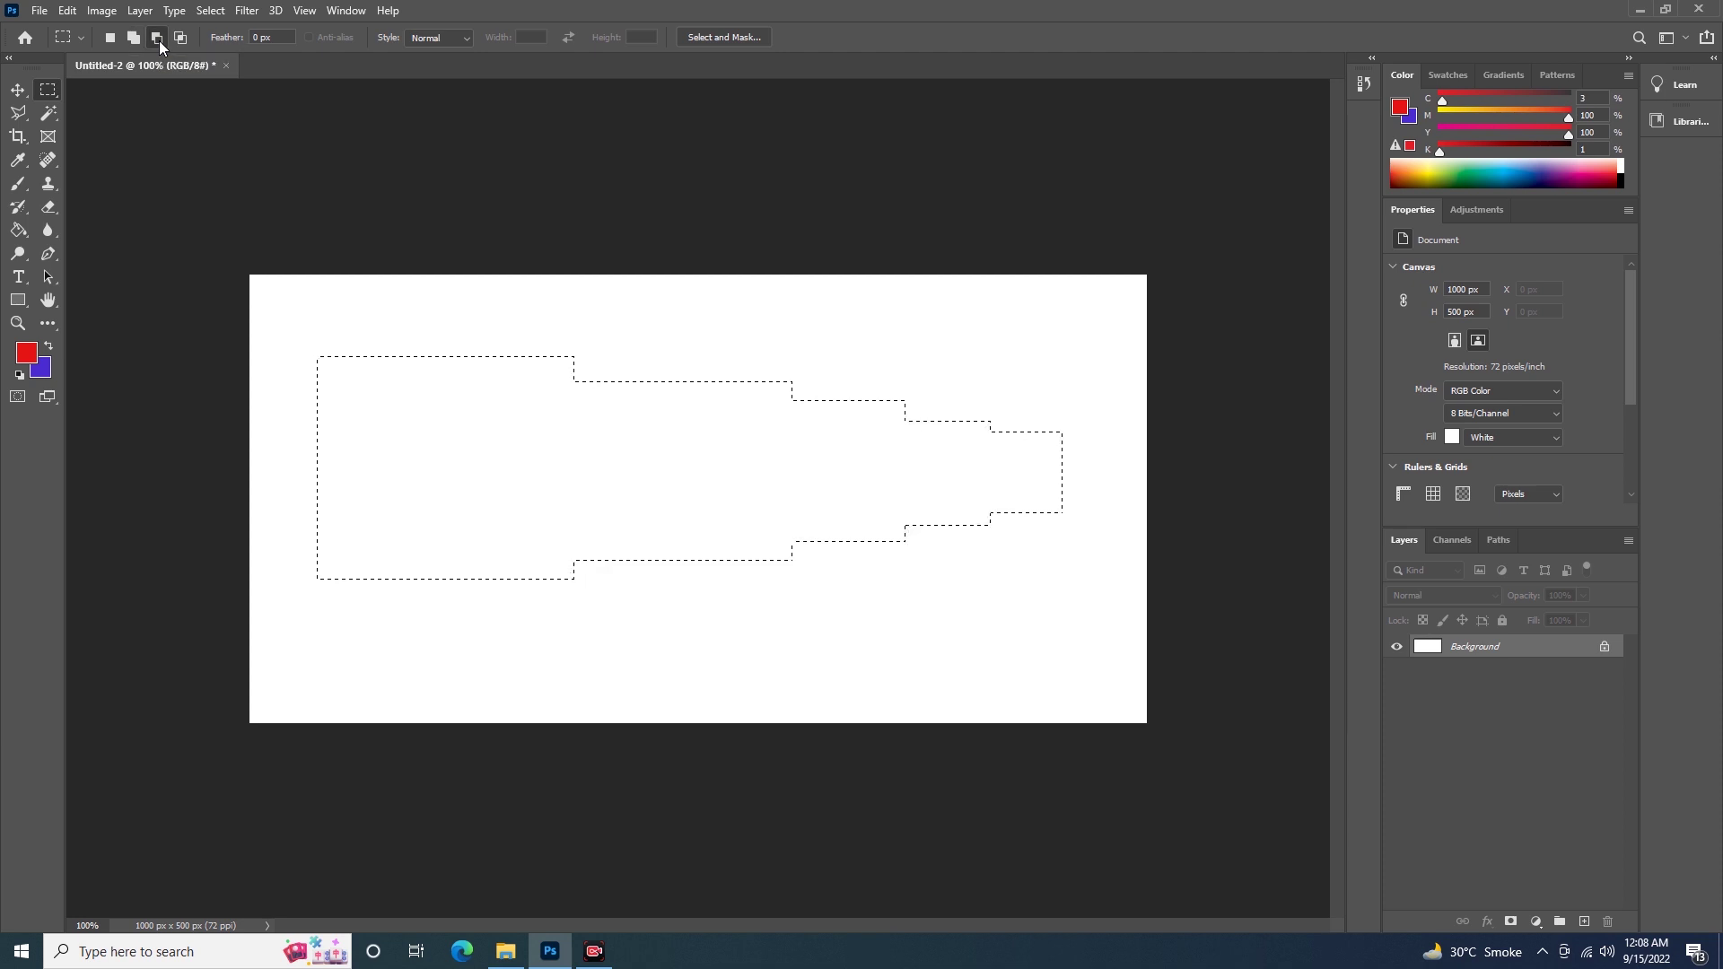
# Step: Subtract successive slices from the right end of the stepped selection
pyautogui.moveTo(977, 388); pyautogui.dragTo(1097, 606)
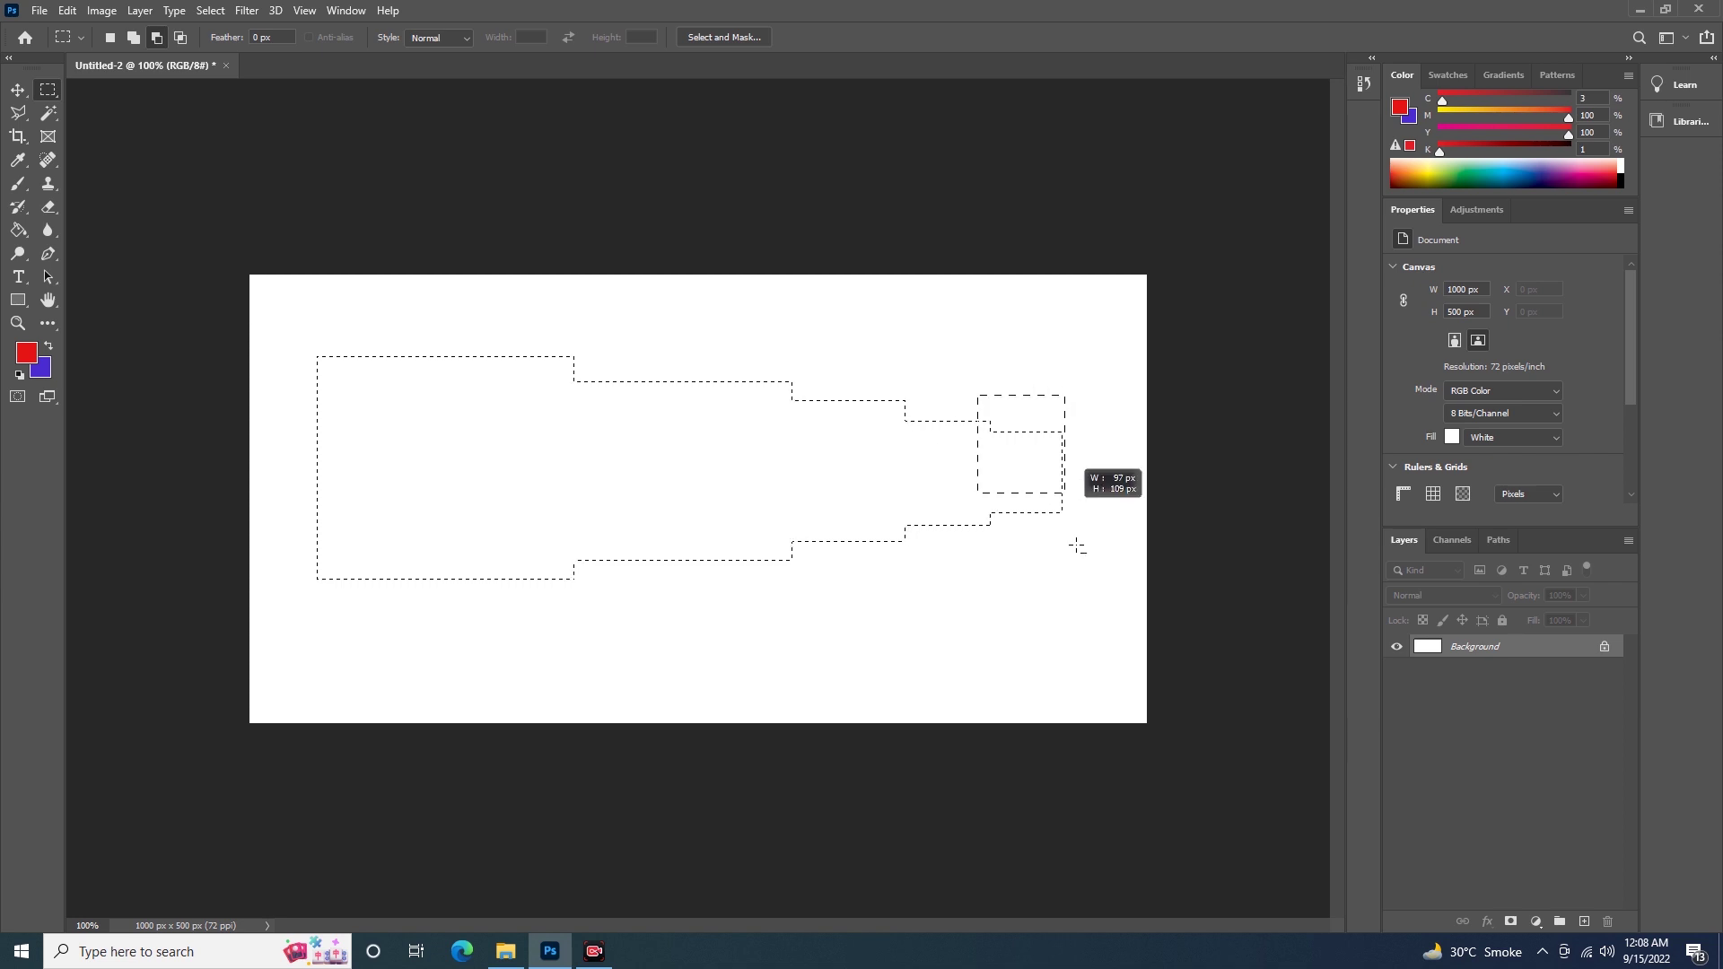
pyautogui.moveTo(880, 358); pyautogui.dragTo(1039, 604)
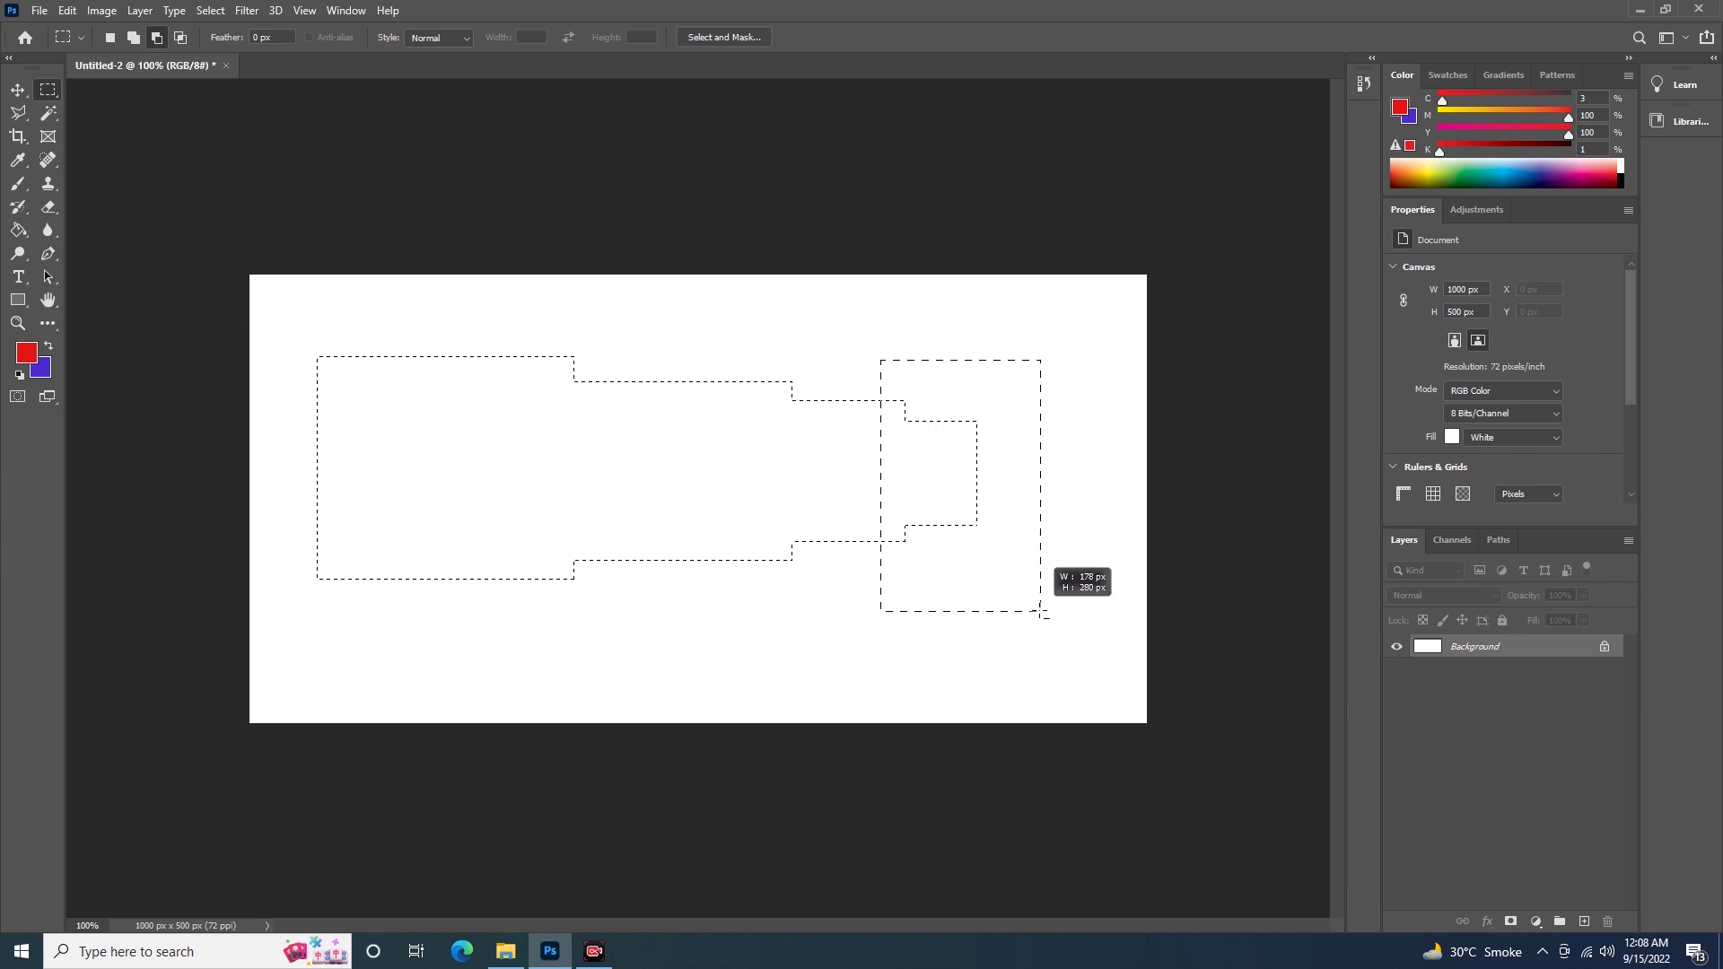
pyautogui.moveTo(822, 377); pyautogui.dragTo(954, 616)
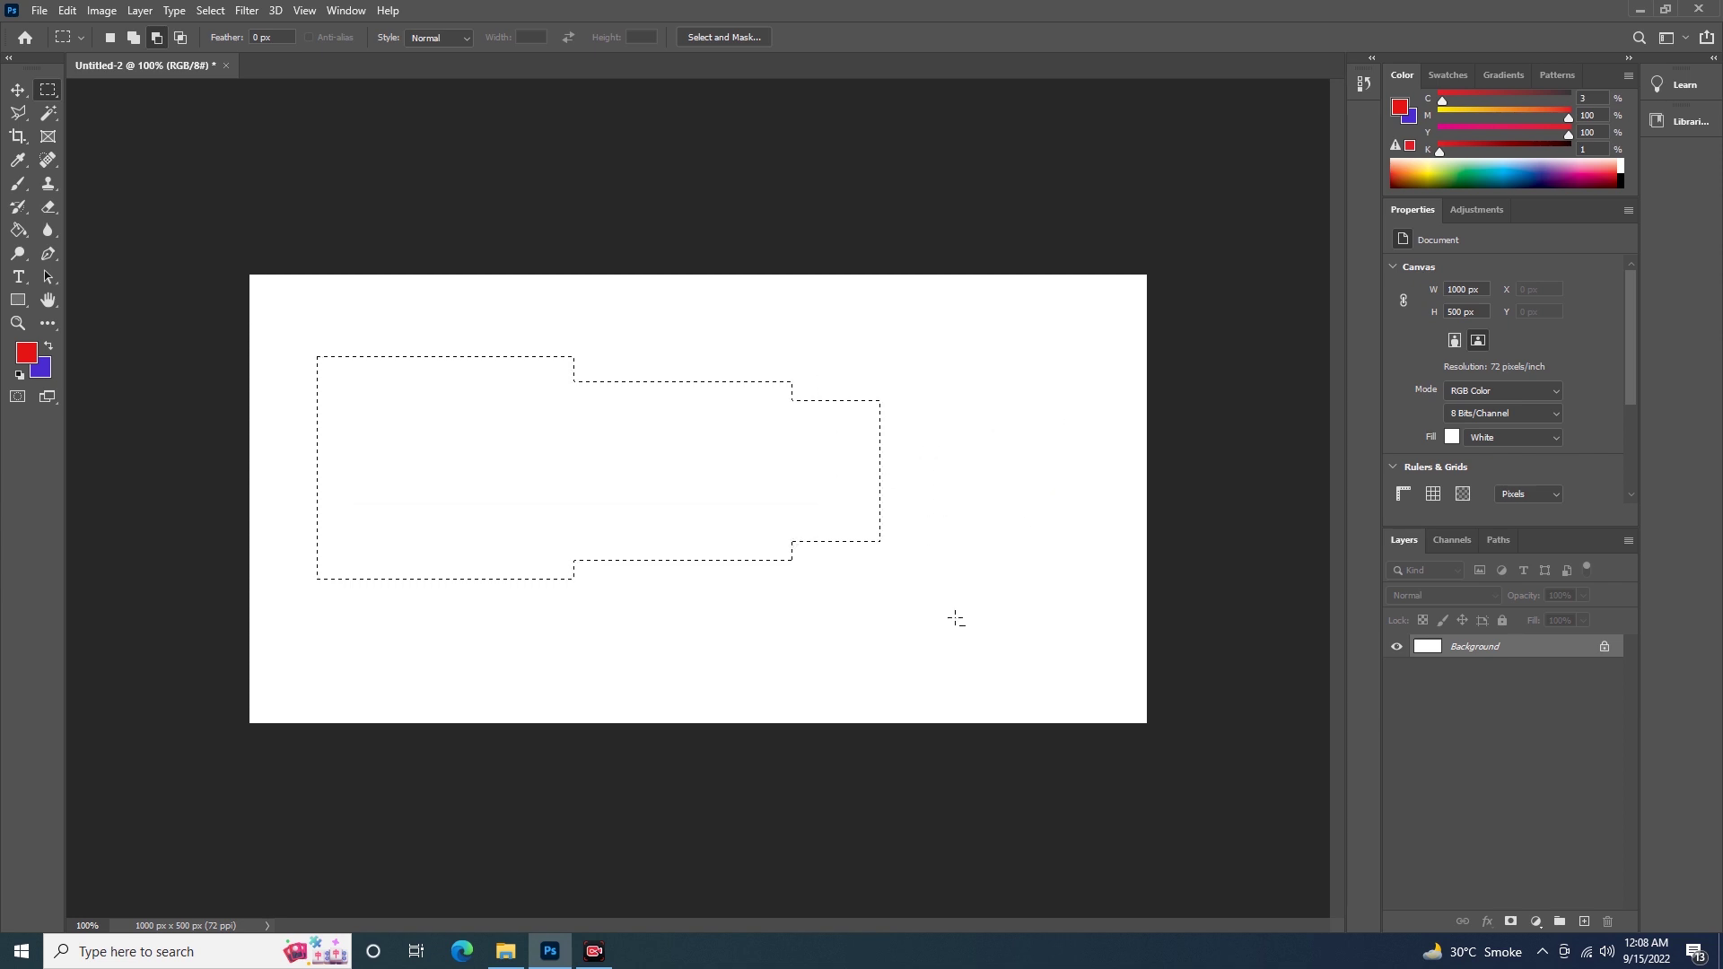
pyautogui.moveTo(748, 363); pyautogui.dragTo(870, 602)
pyautogui.moveTo(692, 358); pyautogui.dragTo(808, 604)
# Step: Intersect the selection with a small upright rectangle near the centre, then restore New Selection mode
pyautogui.click(185, 40)
pyautogui.moveTo(585, 330); pyautogui.dragTo(682, 361)
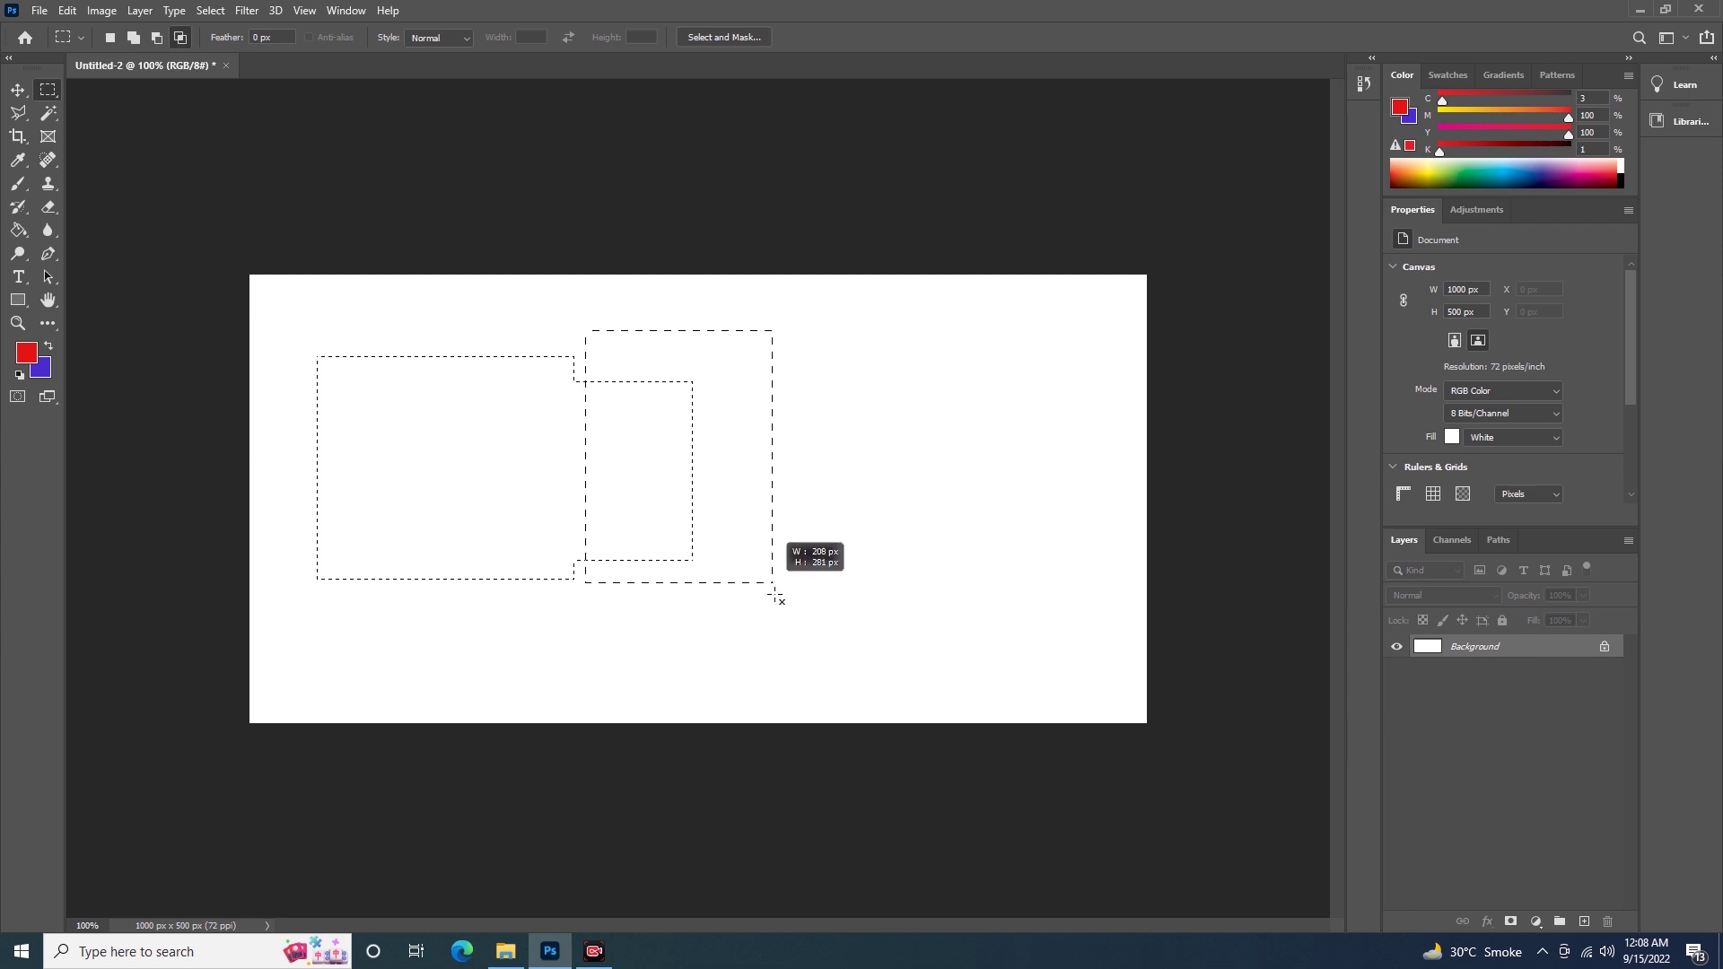
pyautogui.moveTo(728, 473); pyautogui.dragTo(778, 609)
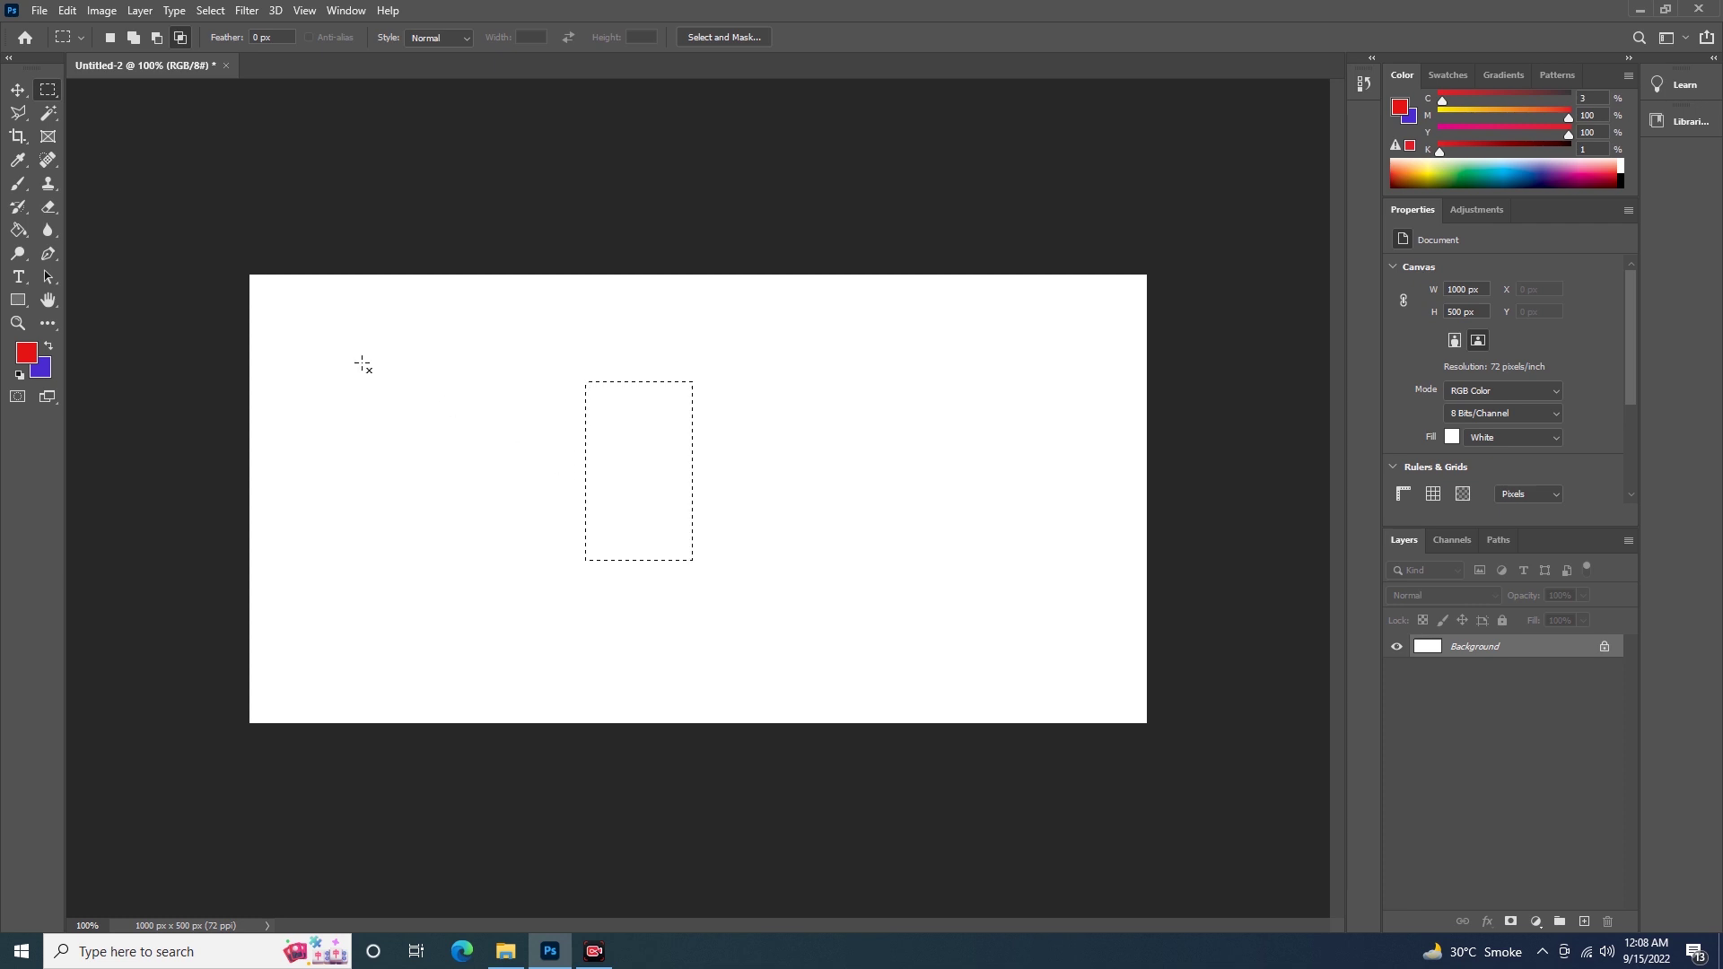
pyautogui.click(109, 38)
# Step: Select a left rectangle and add four narrowing steps extending right
pyautogui.moveTo(346, 325); pyautogui.dragTo(526, 595)
pyautogui.press('shift')
pyautogui.click(134, 39)
pyautogui.moveTo(455, 378); pyautogui.dragTo(708, 553)
pyautogui.moveTo(677, 411)
pyautogui.mouseDown()
pyautogui.moveTo(789, 527)
pyautogui.moveTo(830, 538)
pyautogui.mouseUp()
pyautogui.moveTo(806, 410)
pyautogui.mouseDown()
pyautogui.moveTo(915, 510)
pyautogui.moveTo(966, 514)
pyautogui.mouseUp()
pyautogui.moveTo(962, 419); pyautogui.dragTo(1047, 512)
# Step: Subtract several slices from the right end of the stepped selection
pyautogui.press('alt')
pyautogui.click(158, 39)
pyautogui.moveTo(1013, 395); pyautogui.dragTo(1055, 550)
pyautogui.moveTo(898, 377); pyautogui.dragTo(909, 512)
pyautogui.moveTo(819, 389); pyautogui.dragTo(911, 626)
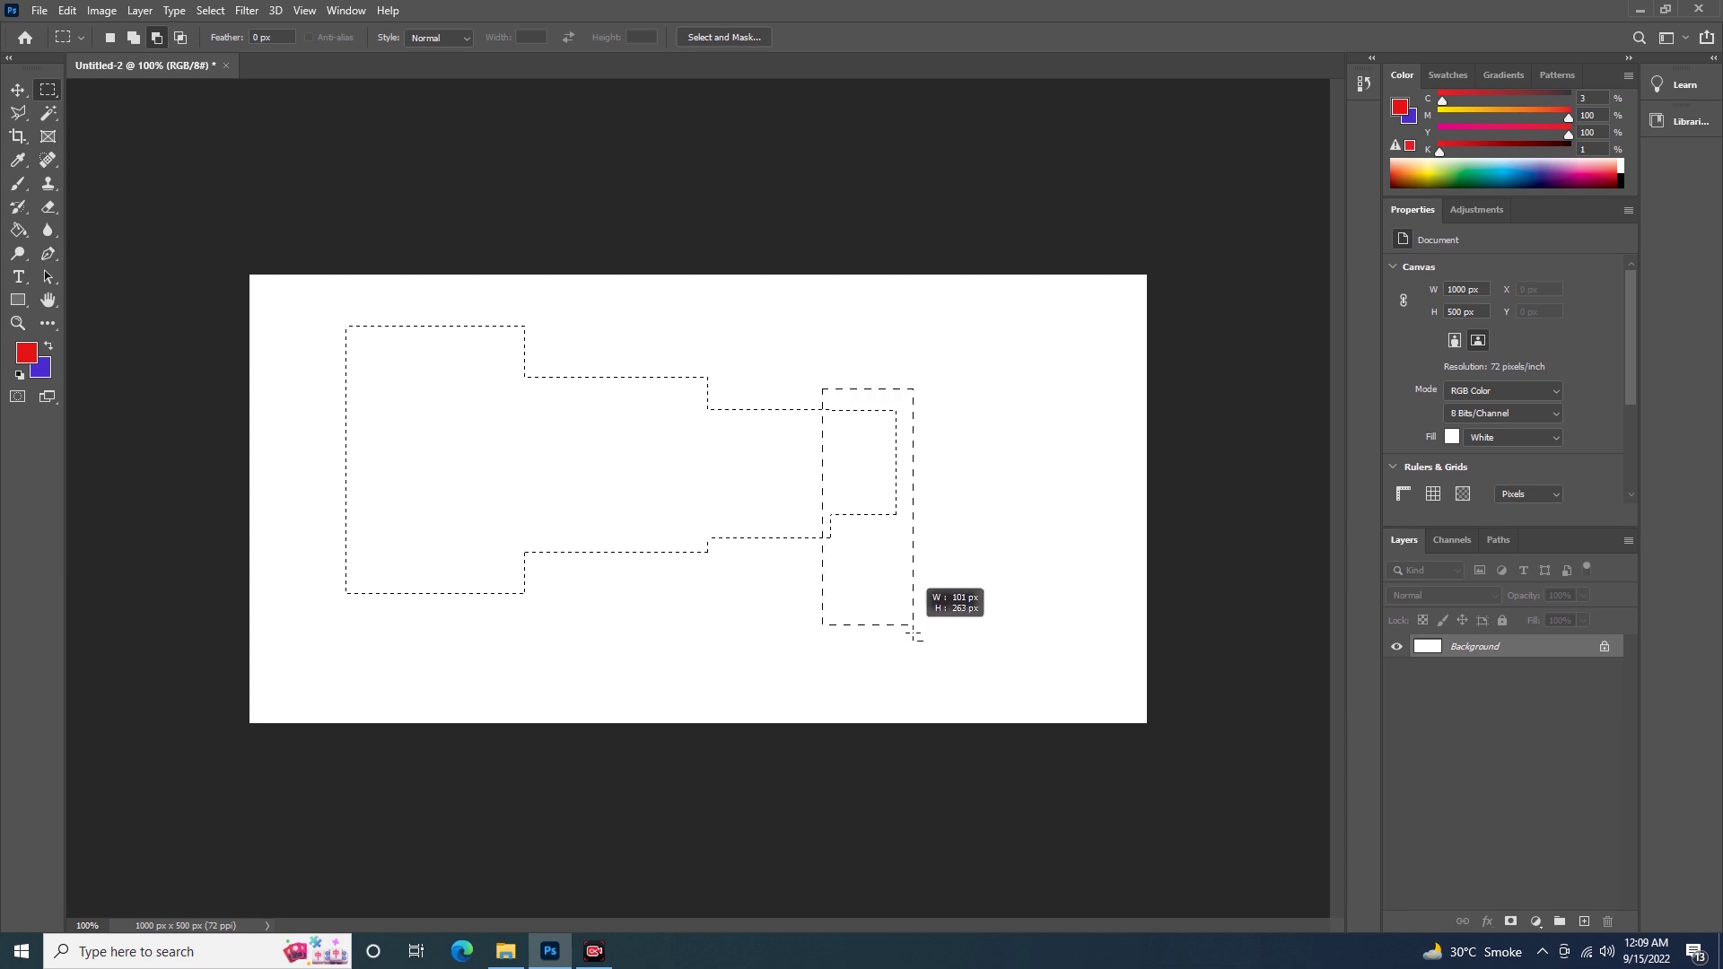
pyautogui.moveTo(759, 386); pyautogui.dragTo(847, 608)
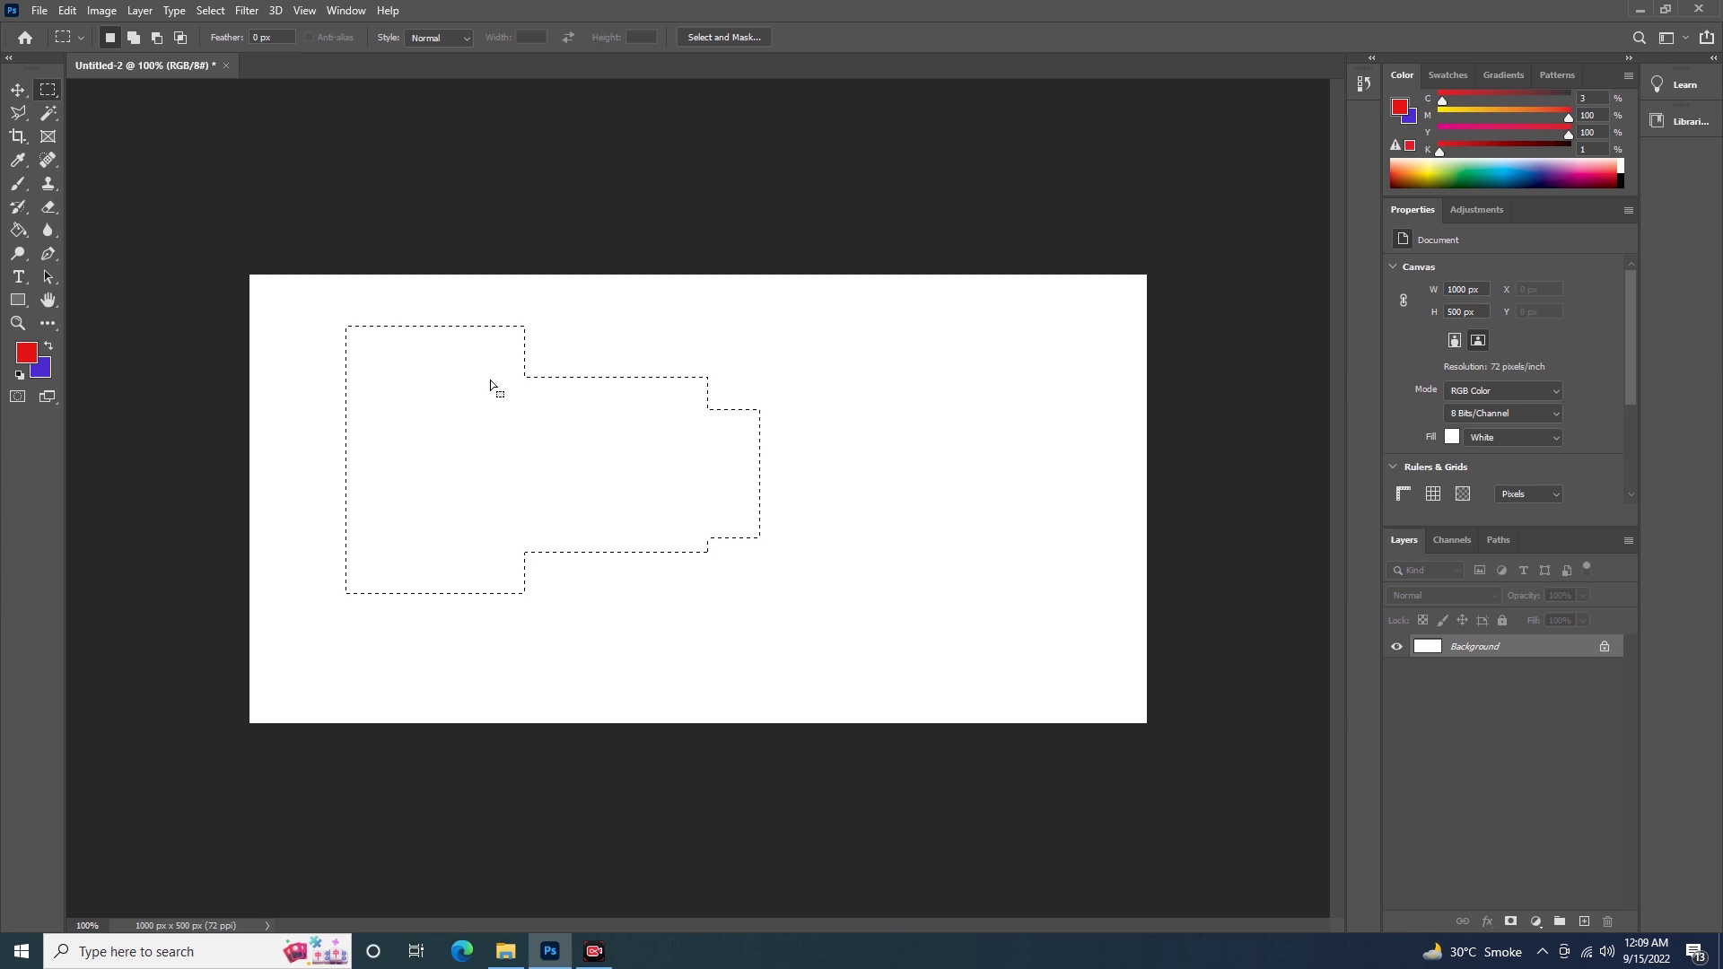
# Step: Intersect the selection with a tall 126 × 296 px rectangle, leaving a narrow stepped sliver
pyautogui.press('shift')
pyautogui.press('alt')
pyautogui.moveTo(680, 352); pyautogui.dragTo(795, 618)
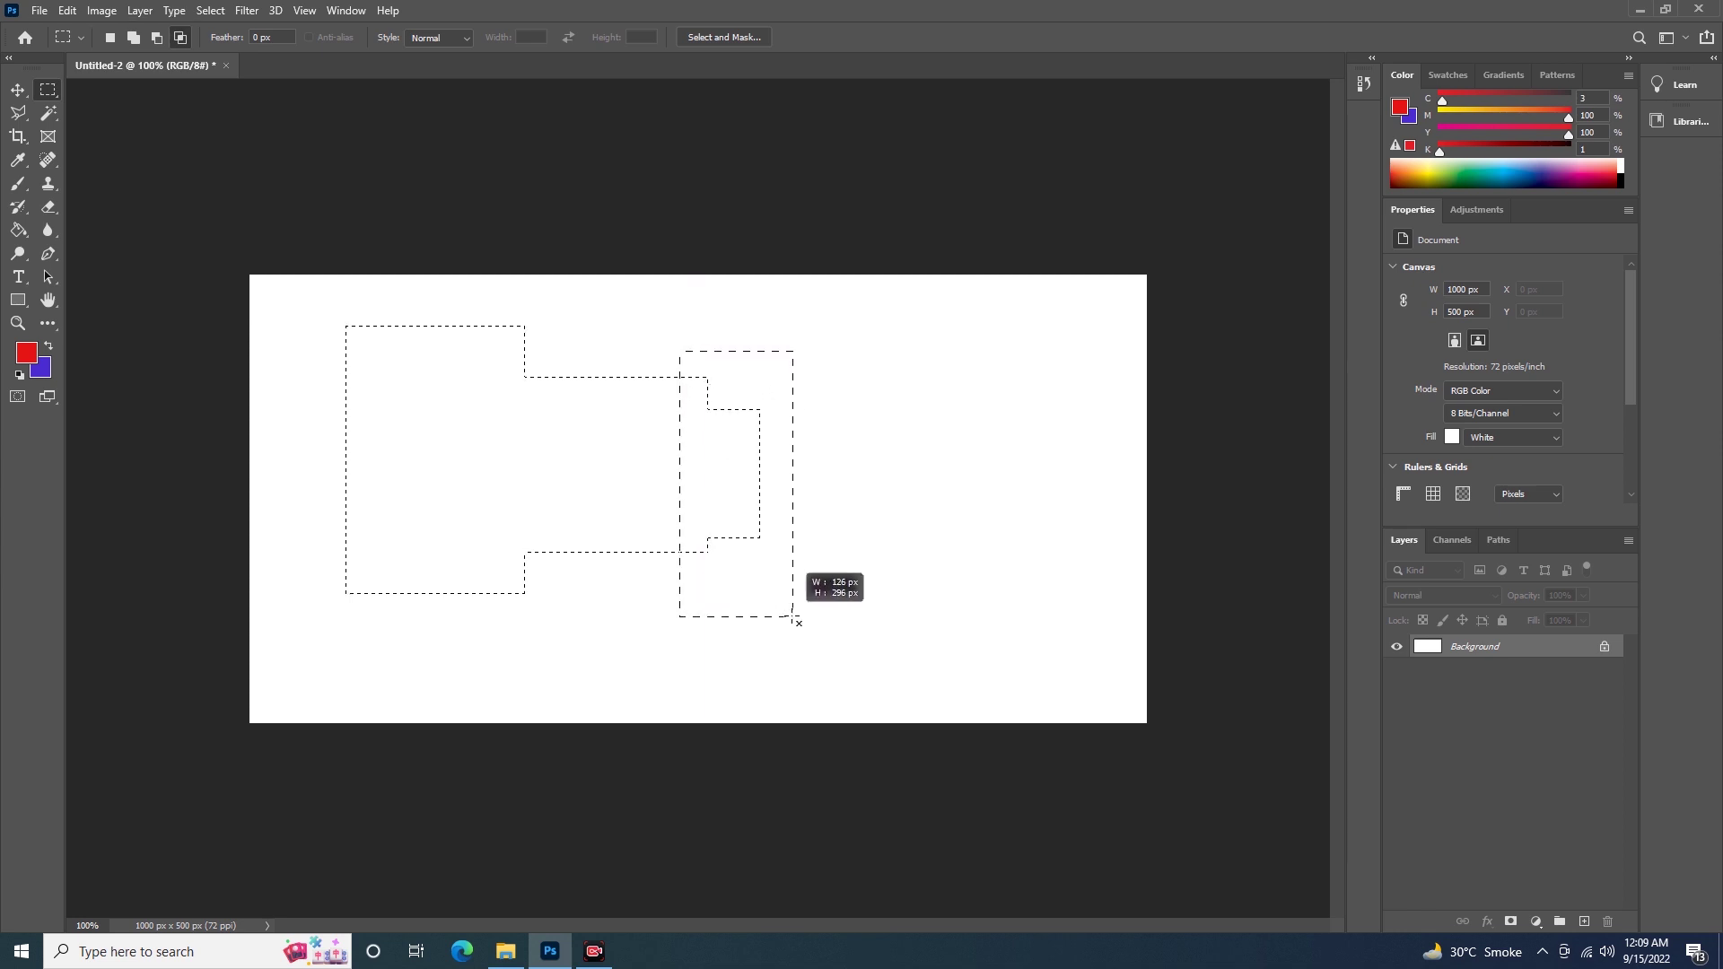
pyautogui.press('Escape')
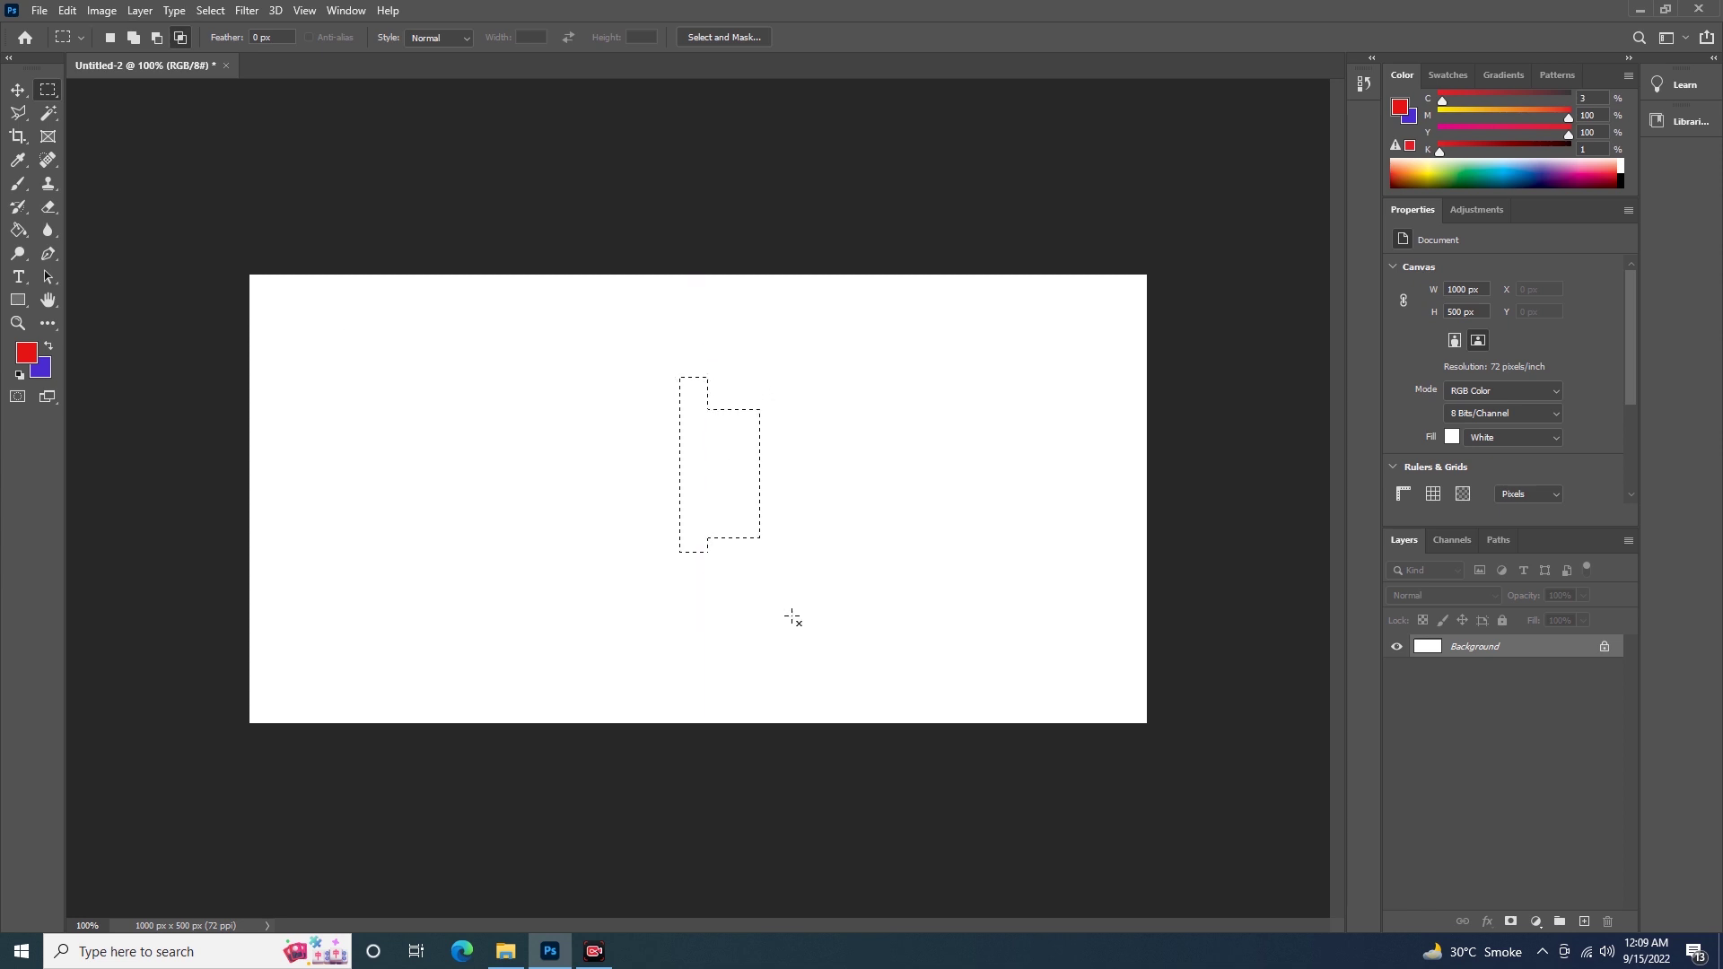
pyautogui.click(718, 535)
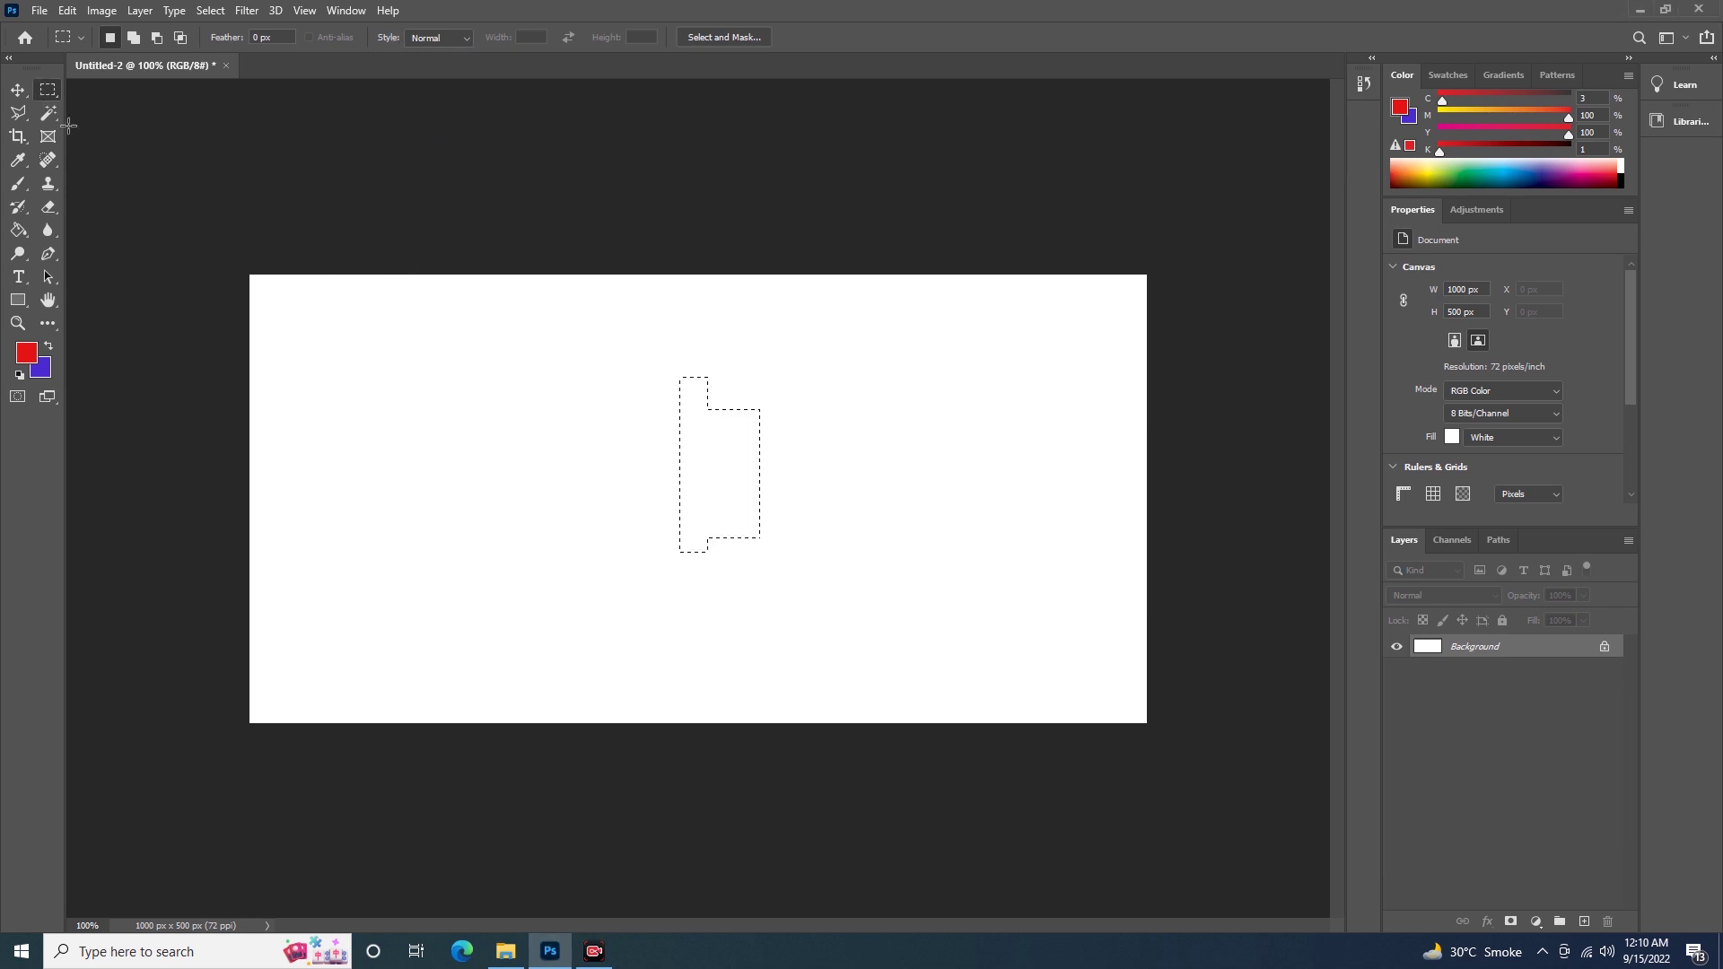
# Step: Undo the last change, deselect, and clear a trial rectangle selection
pyautogui.hotkey('ctrl', 'z')
pyautogui.hotkey('ctrl', 'd')
pyautogui.moveTo(371, 345)
pyautogui.mouseDown()
pyautogui.moveTo(710, 596)
pyautogui.moveTo(722, 427)
pyautogui.moveTo(1008, 469)
pyautogui.moveTo(654, 569)
pyautogui.moveTo(300, 531)
pyautogui.moveTo(899, 519)
pyautogui.moveTo(871, 630)
pyautogui.moveTo(611, 614)
pyautogui.moveTo(679, 573)
pyautogui.moveTo(822, 572)
pyautogui.mouseUp()
pyautogui.click(821, 572)
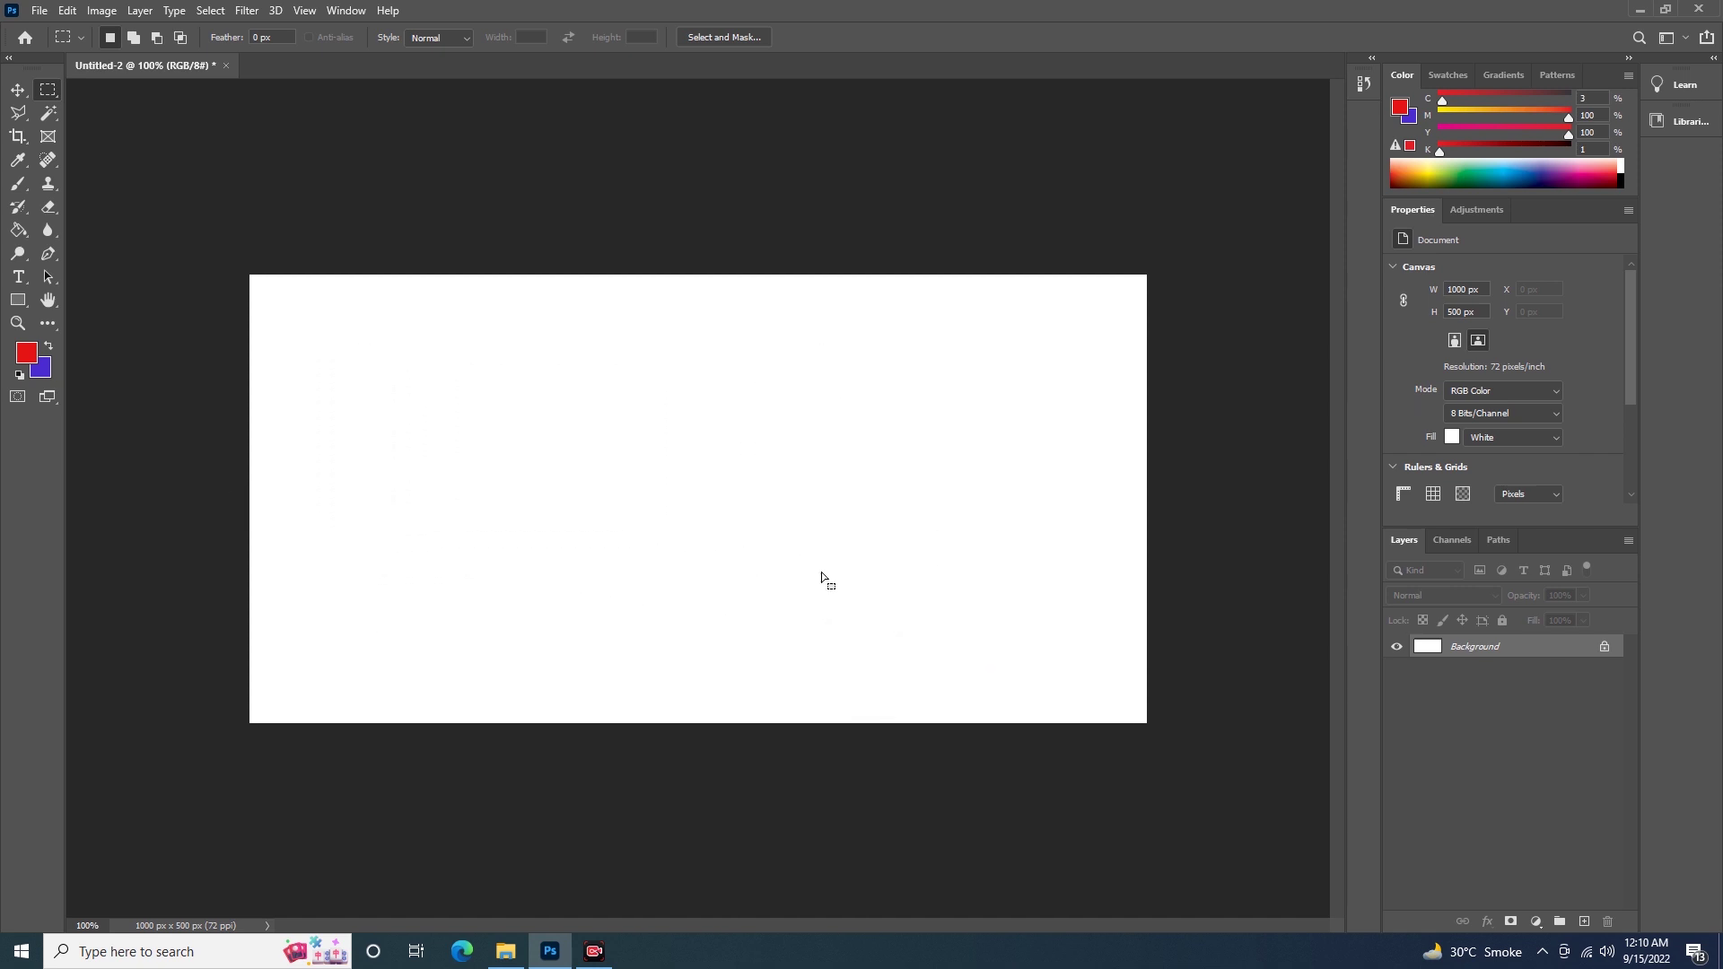
pyautogui.click(638, 359)
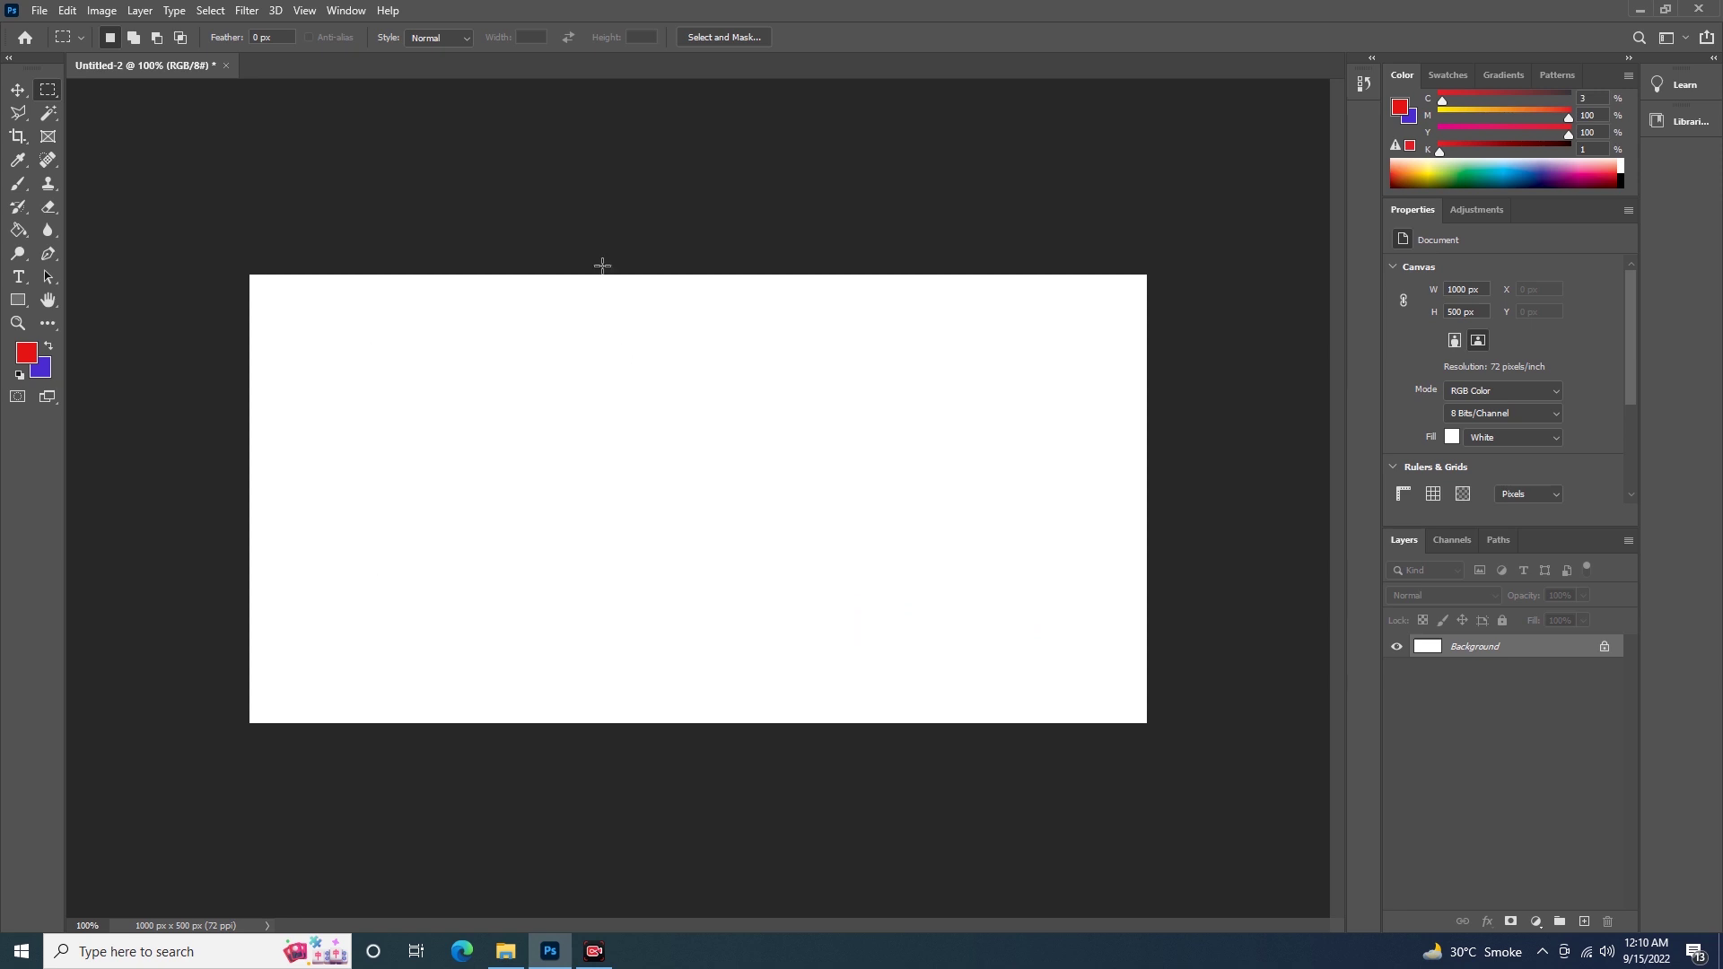
# Step: Set the marquee Style to Fixed Ratio 1:1 and drag a square selection
pyautogui.click(463, 37)
pyautogui.click(453, 67)
pyautogui.moveTo(499, 332)
pyautogui.mouseDown()
pyautogui.moveTo(748, 464)
pyautogui.moveTo(705, 586)
pyautogui.mouseUp()
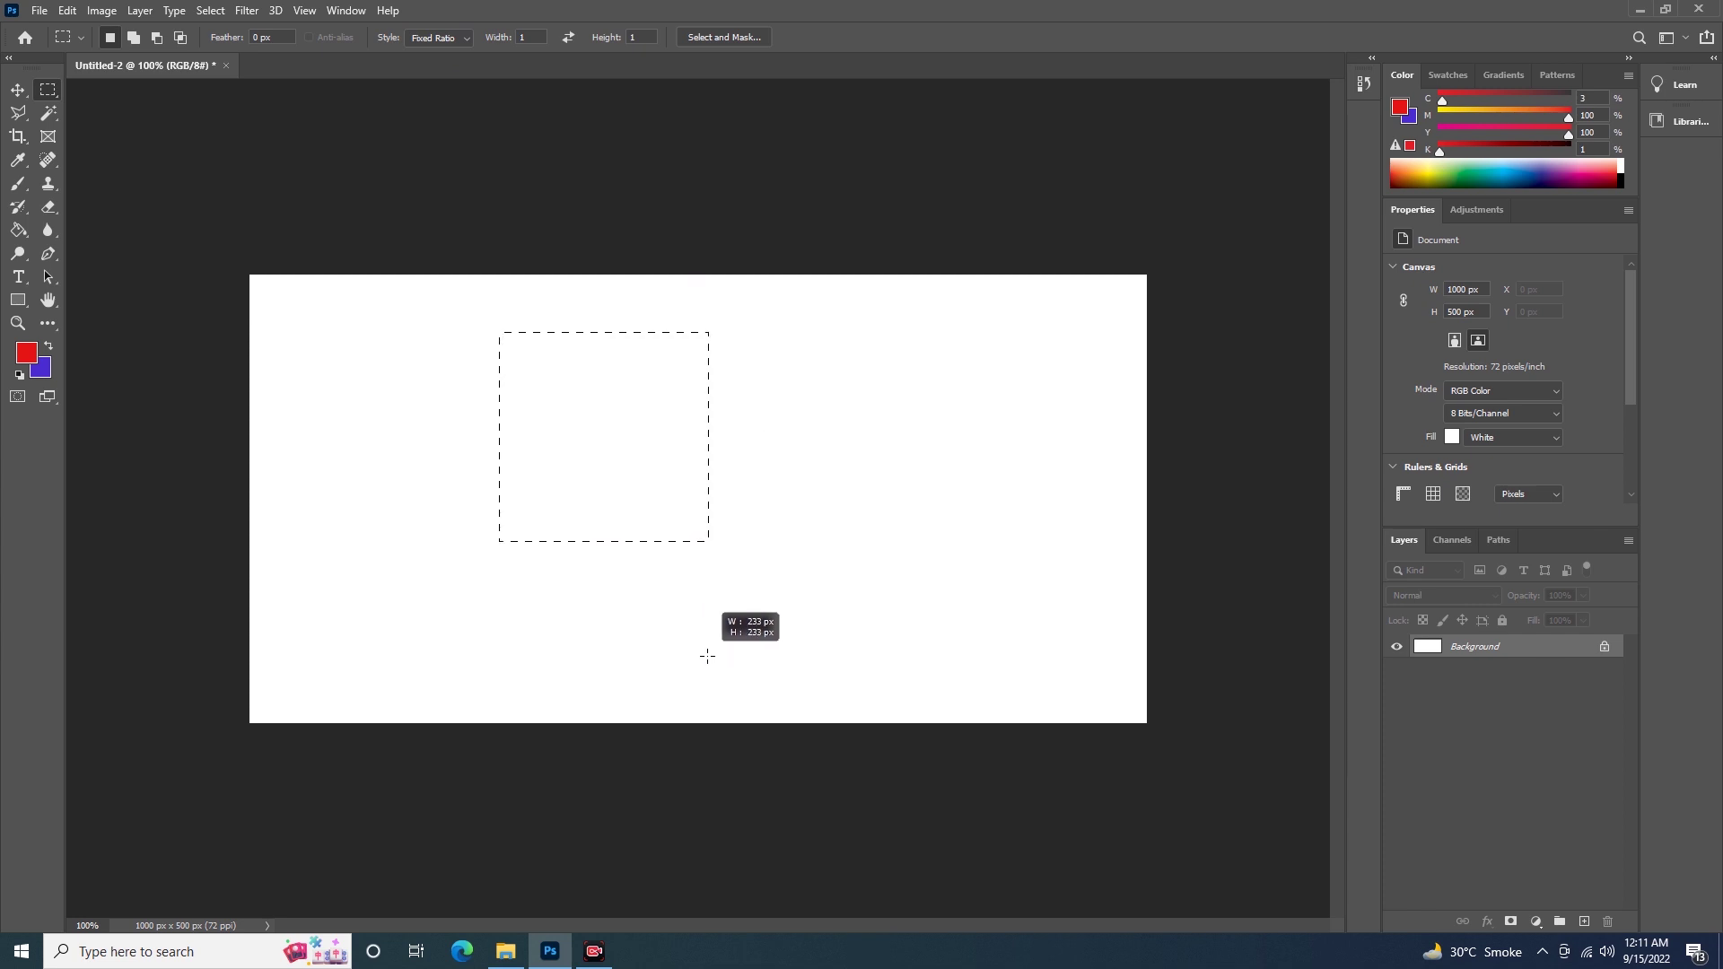
pyautogui.moveTo(705, 585); pyautogui.dragTo(706, 541)
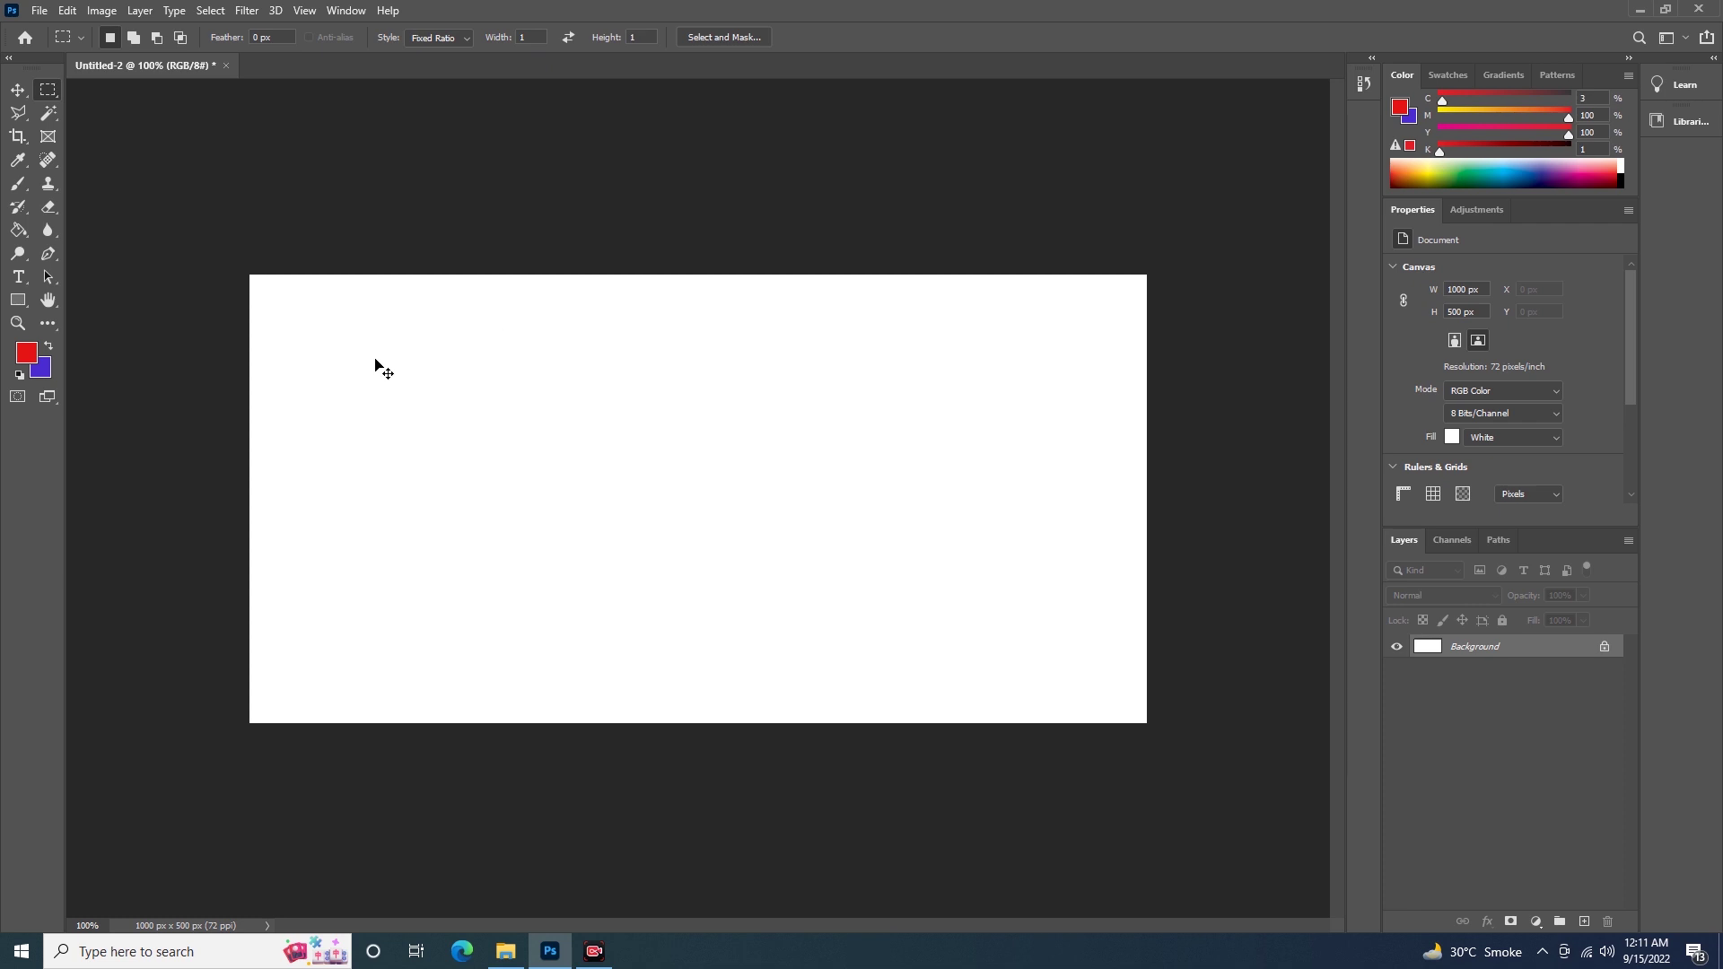
pyautogui.click(466, 38)
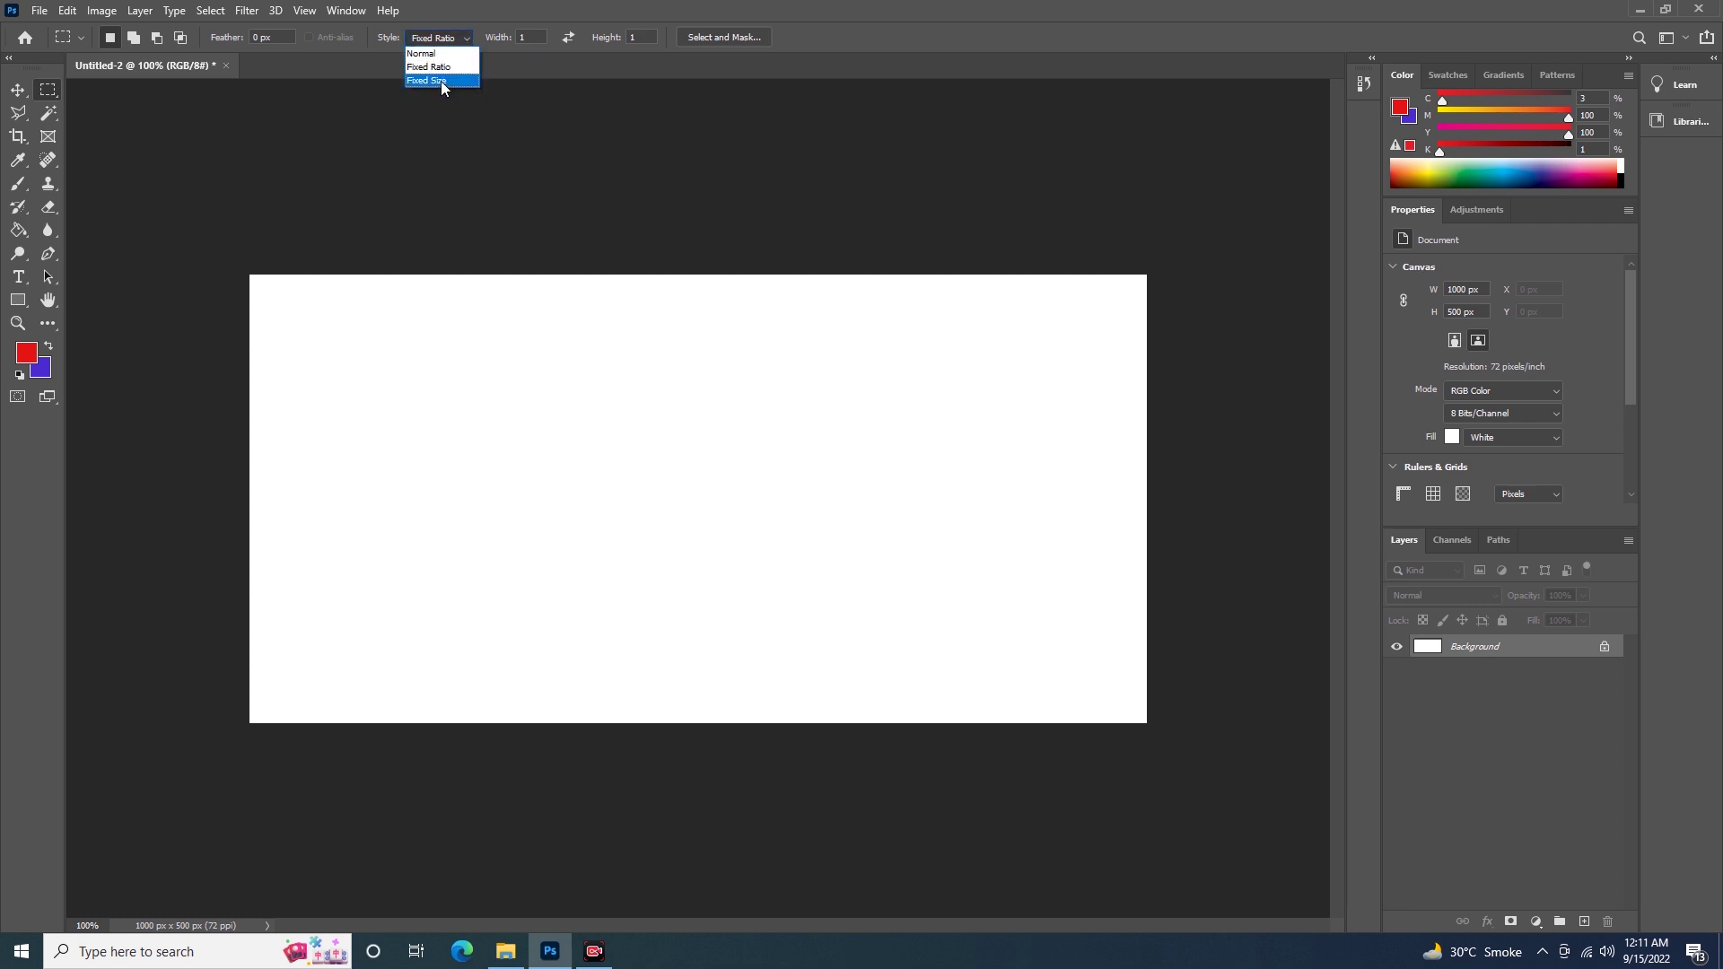
# Step: Switch the marquee Style to Fixed Size and place a 64 × 64 px square selection
pyautogui.click(439, 83)
pyautogui.click(463, 349)
pyautogui.moveTo(463, 350)
pyautogui.mouseDown()
pyautogui.moveTo(520, 311)
pyautogui.moveTo(584, 355)
pyautogui.mouseUp()
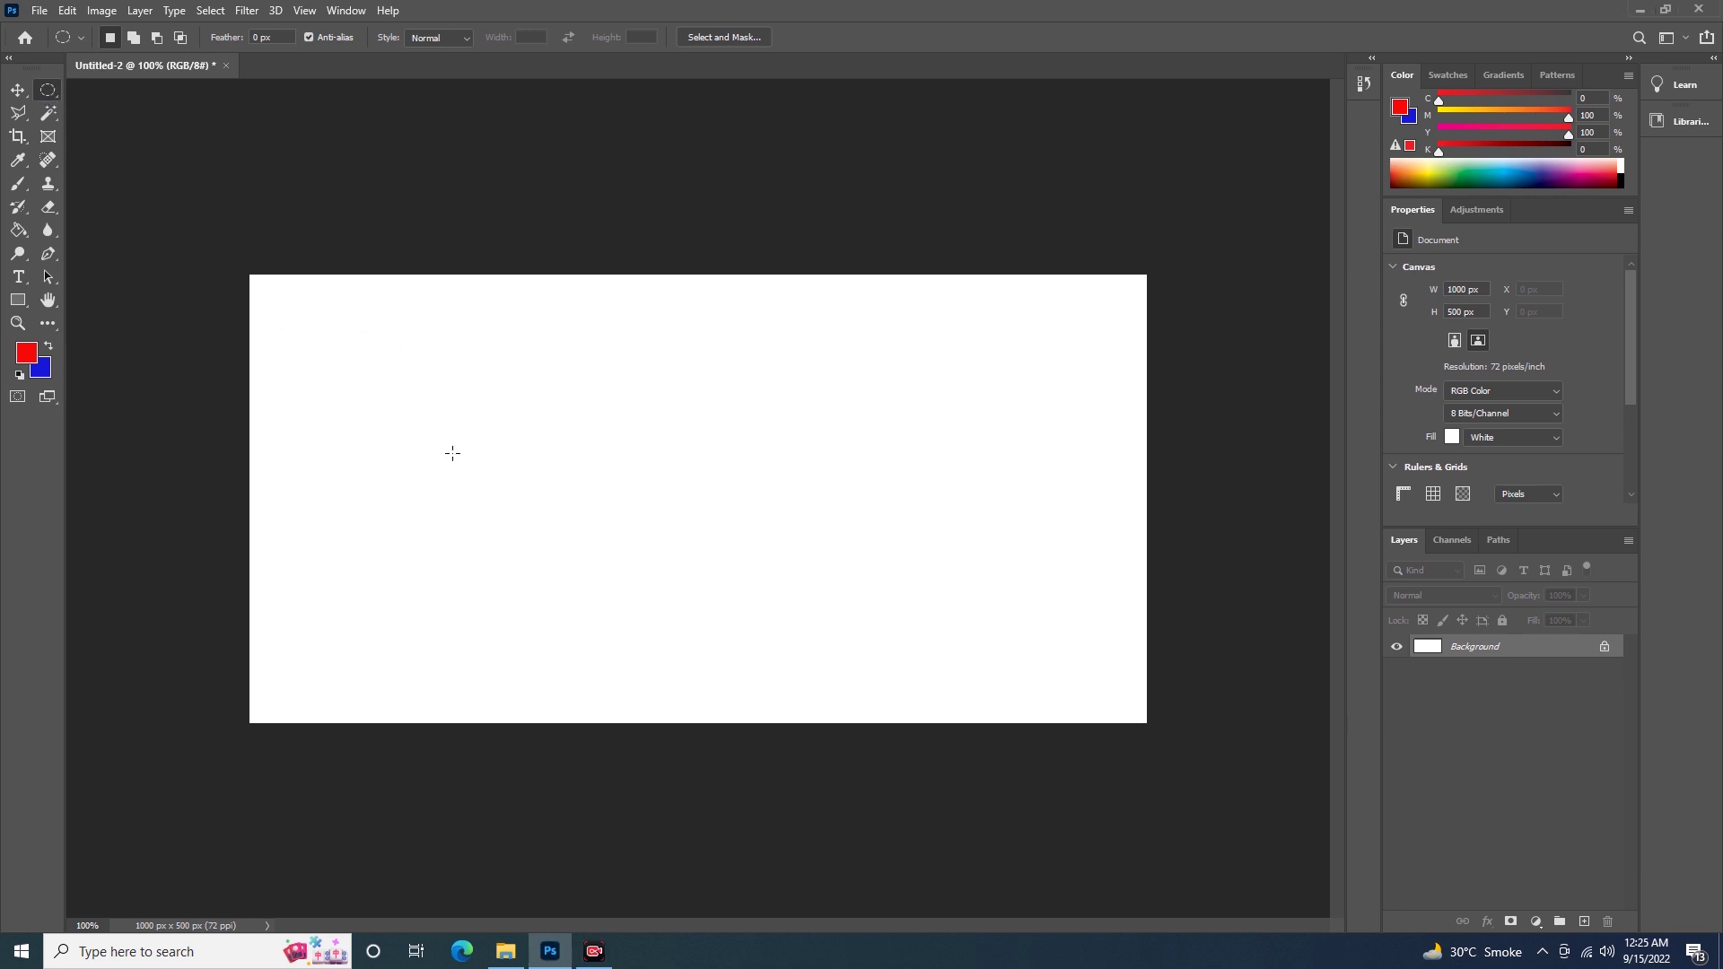
# Step: Fill an elliptical selection on the left with red foreground colour, then deselect
pyautogui.moveTo(347, 344); pyautogui.dragTo(569, 586)
pyautogui.hotkey('alt', 'BackSpace')
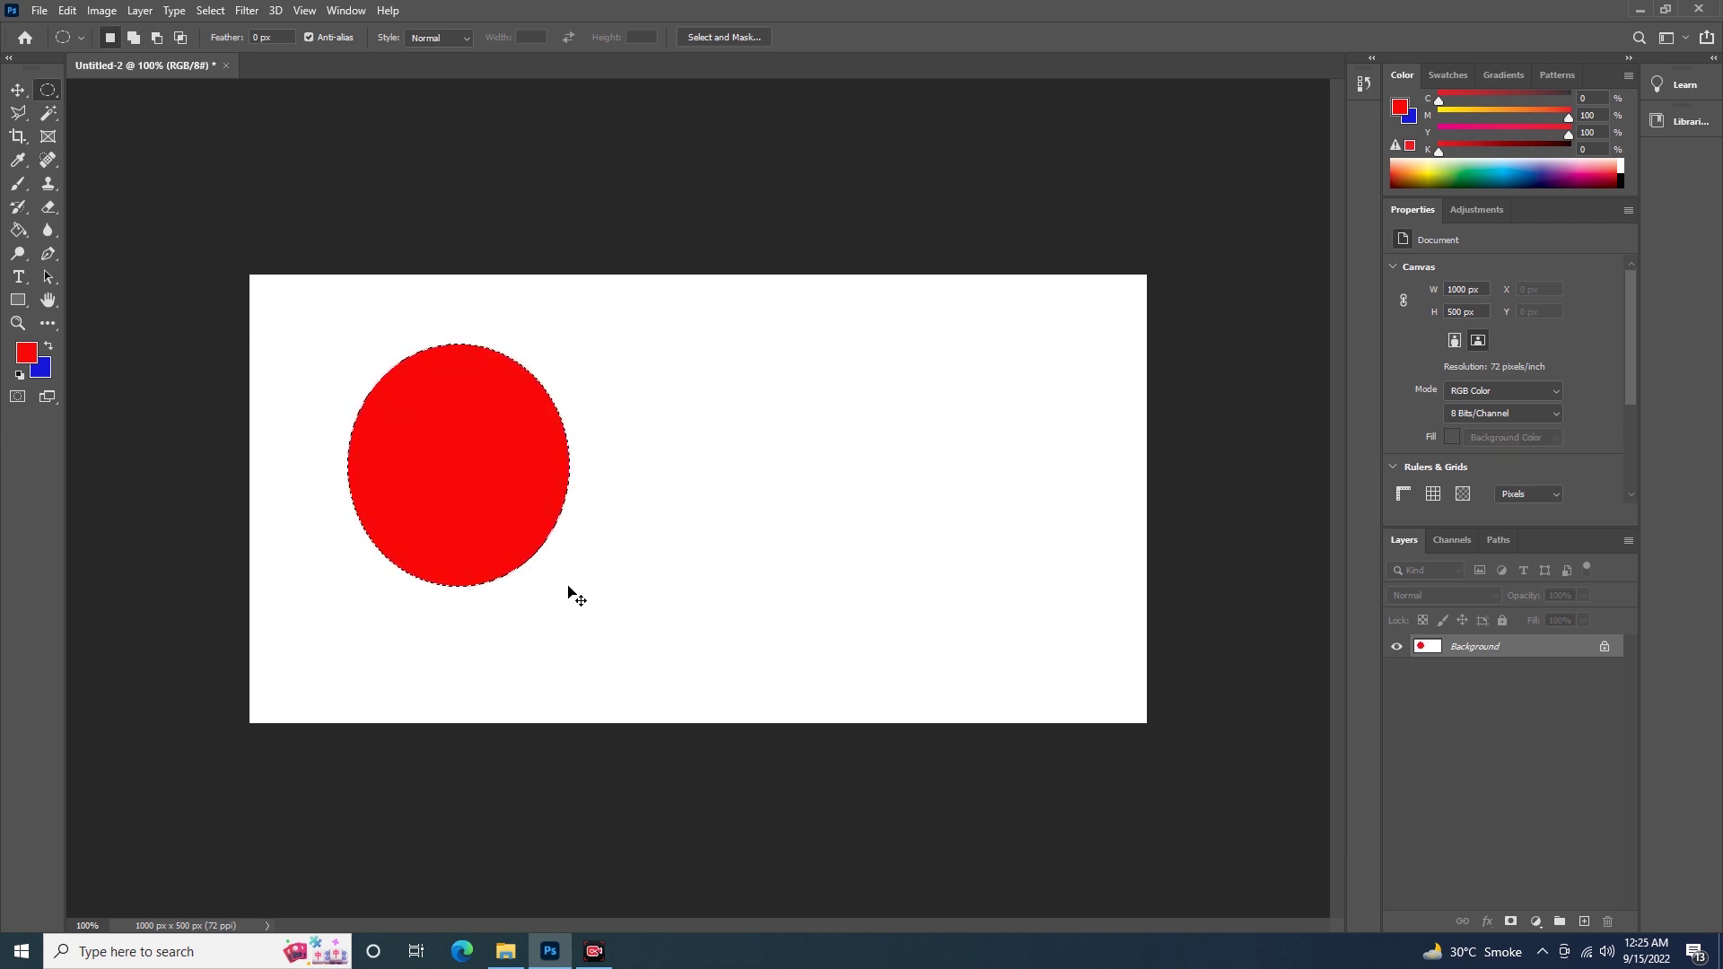
pyautogui.click(568, 587)
# Step: Set Feather to 50 px and fill an ellipse overlapping the red circle with background blue
pyautogui.write('5')
pyautogui.moveTo(540, 308); pyautogui.dragTo(737, 549)
pyautogui.hotkey('ctrl', 'BackSpace')
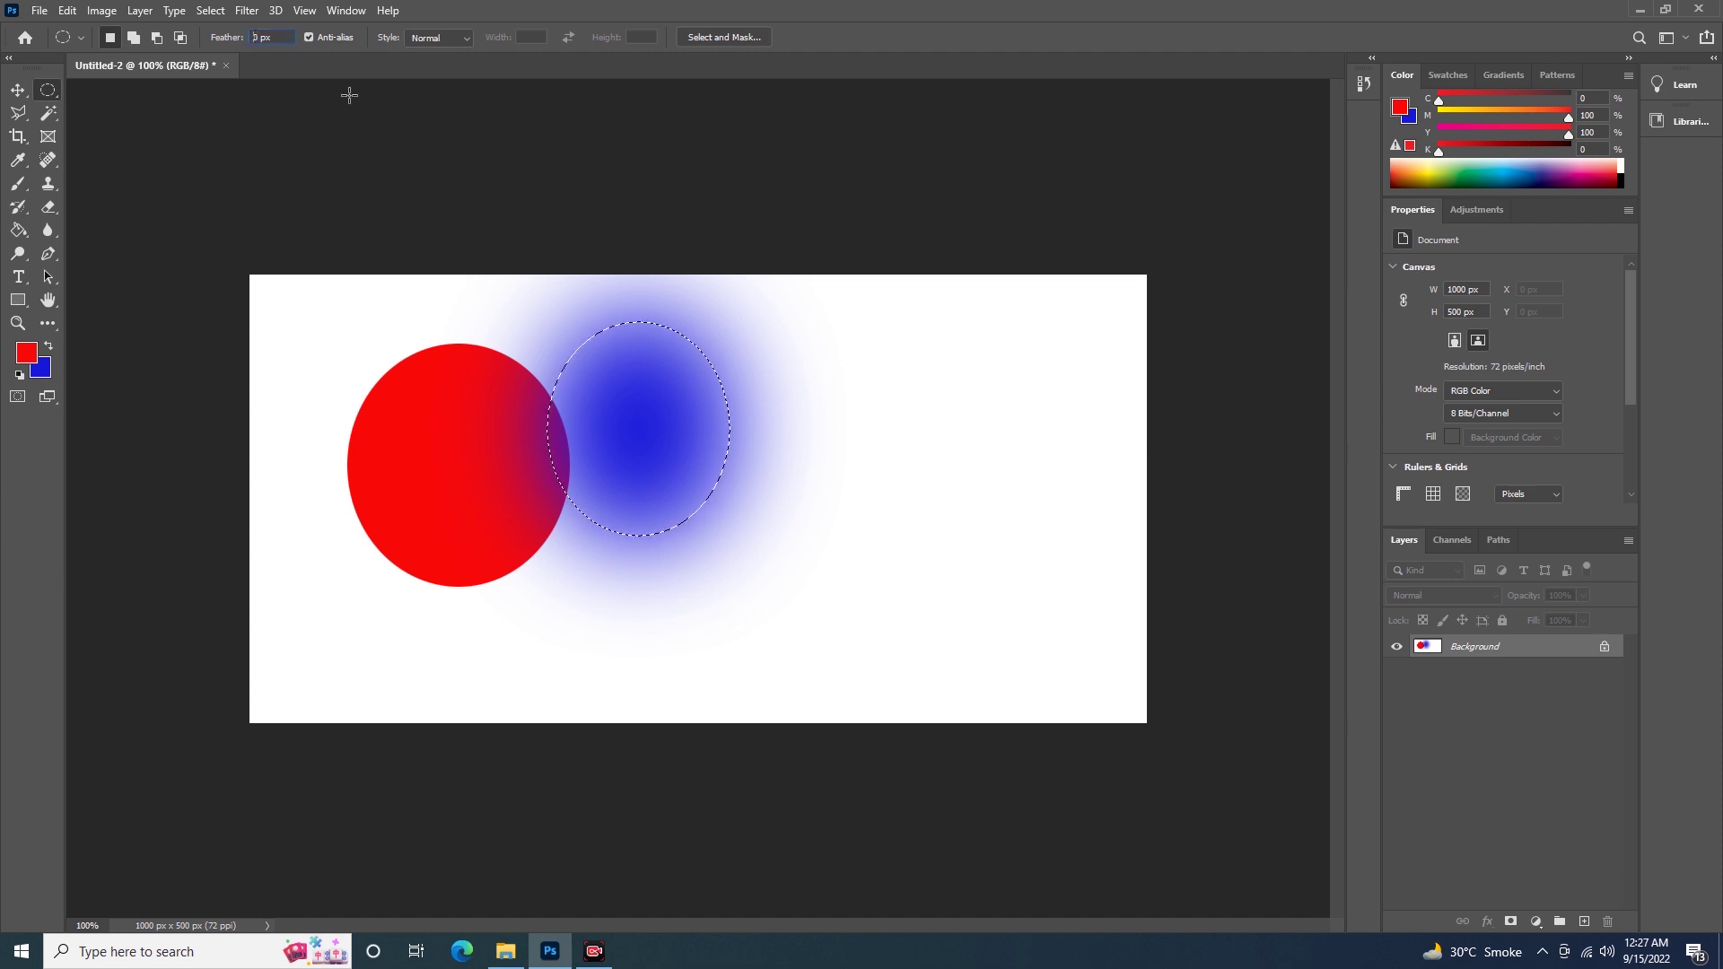
pyautogui.write('0')
# Step: Draw an oval right of the blue blob, feather it 100 px and fill it red
pyautogui.press('Return')
pyautogui.moveTo(763, 327); pyautogui.dragTo(954, 582)
pyautogui.rightClick(870, 417)
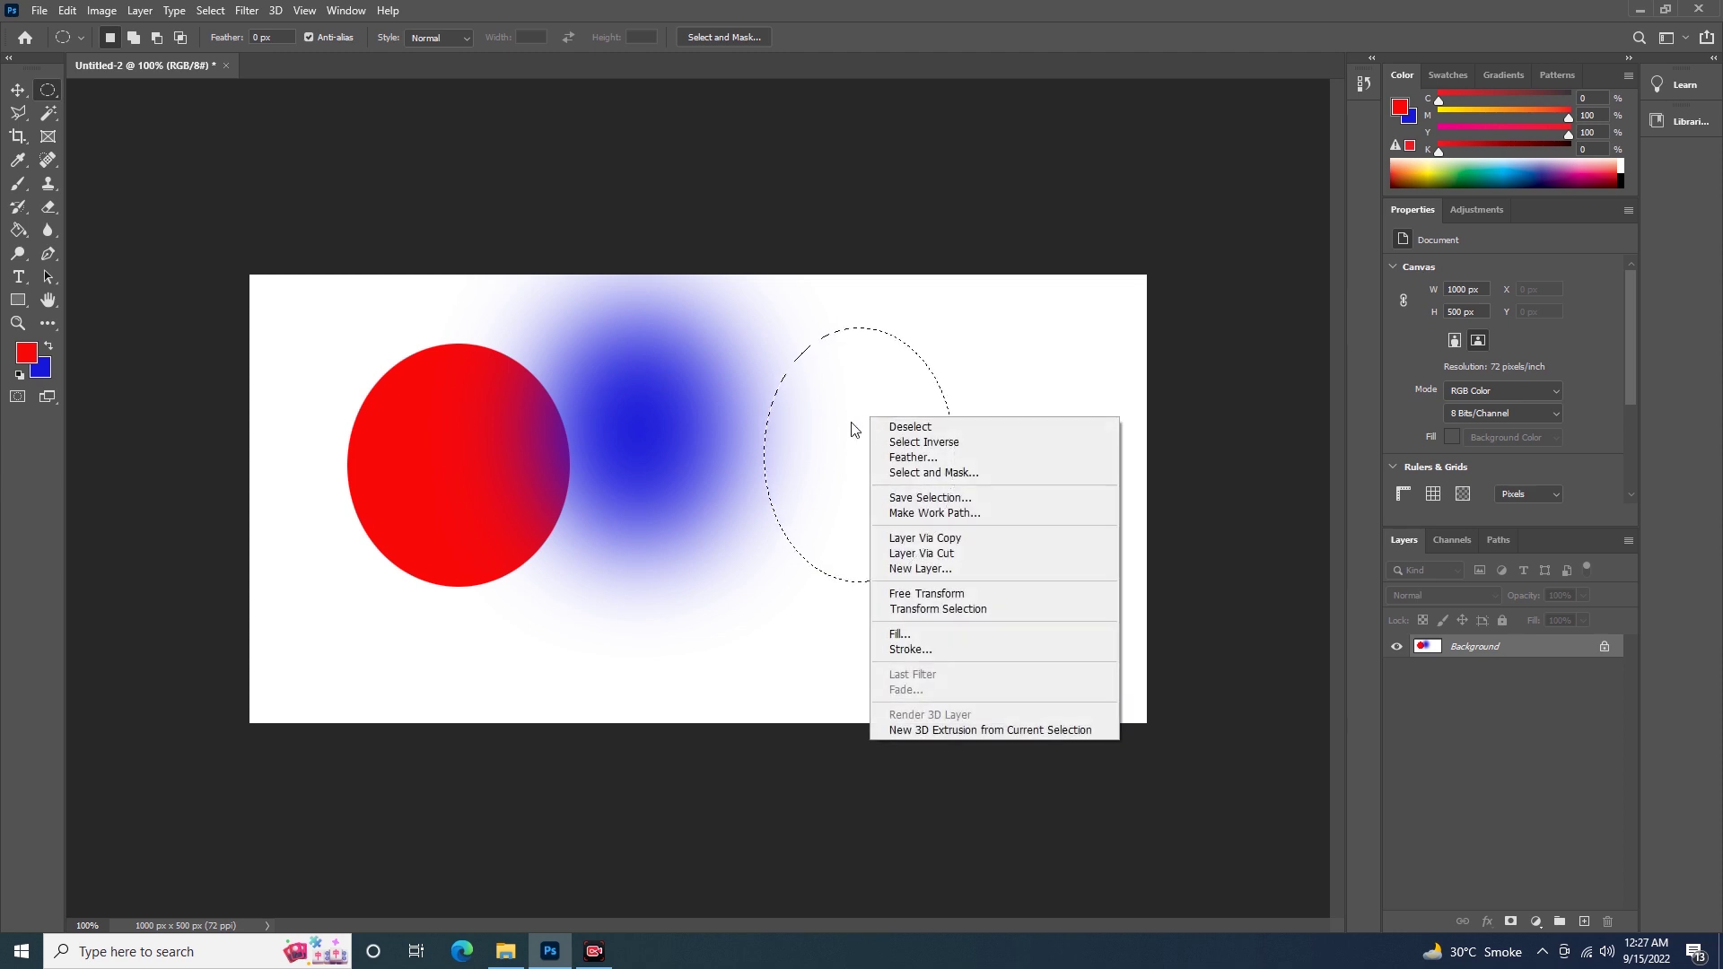
pyautogui.click(920, 458)
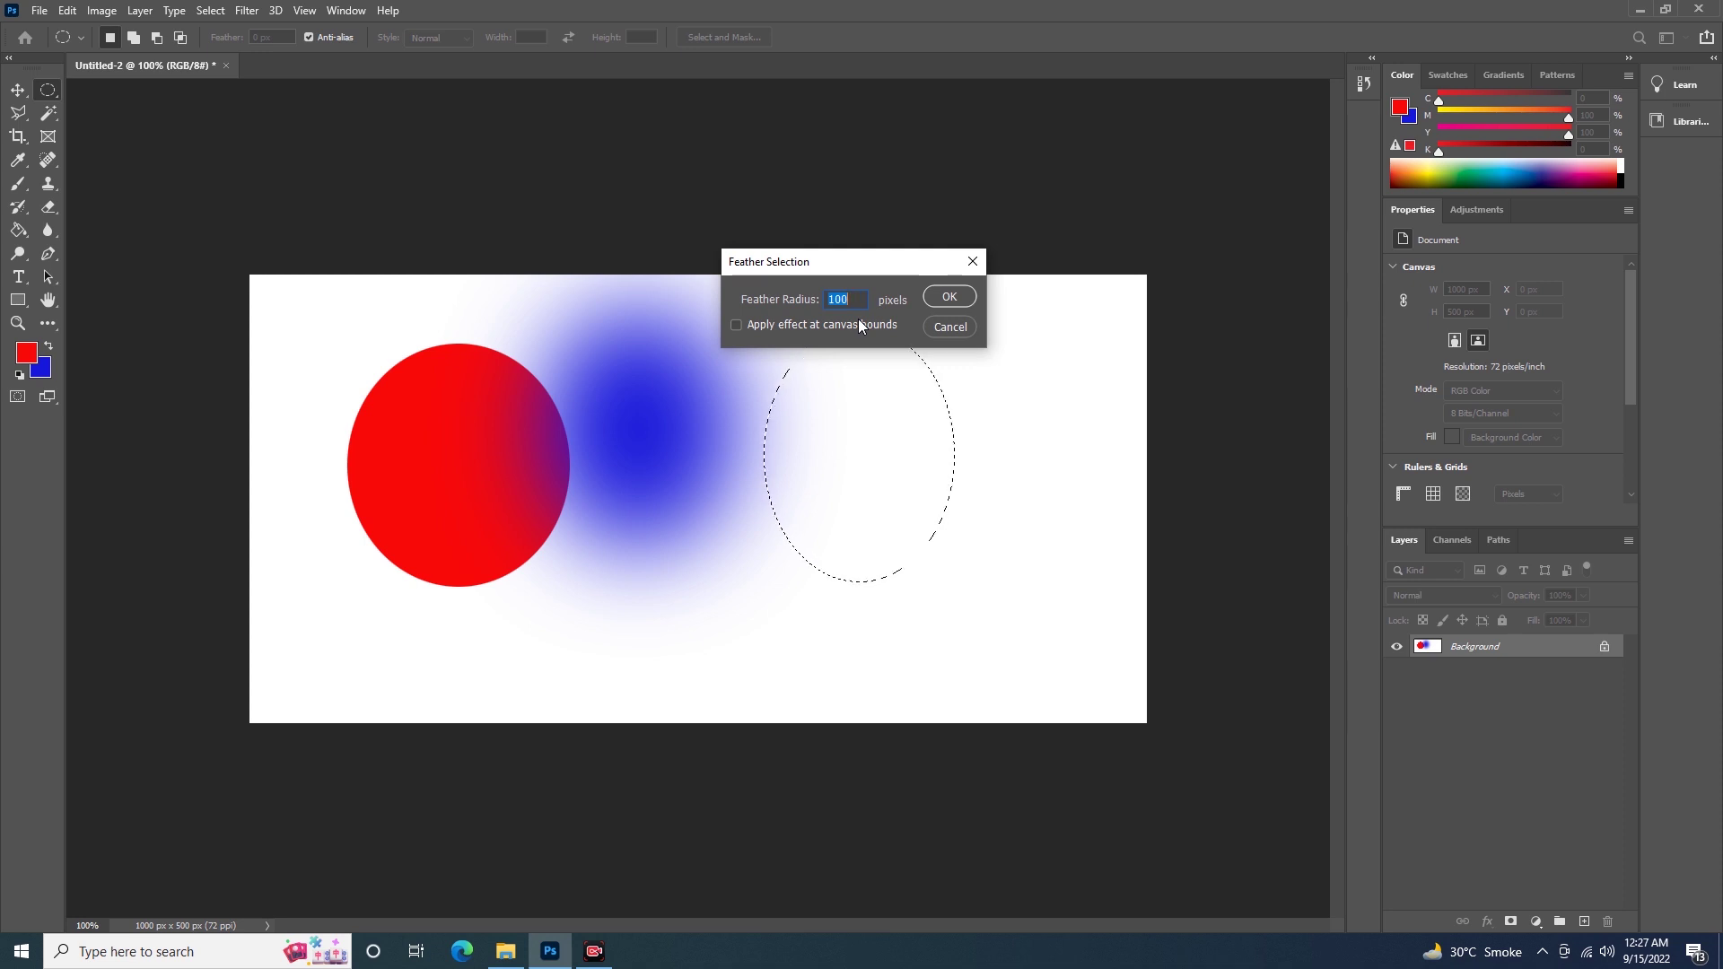
pyautogui.click(943, 297)
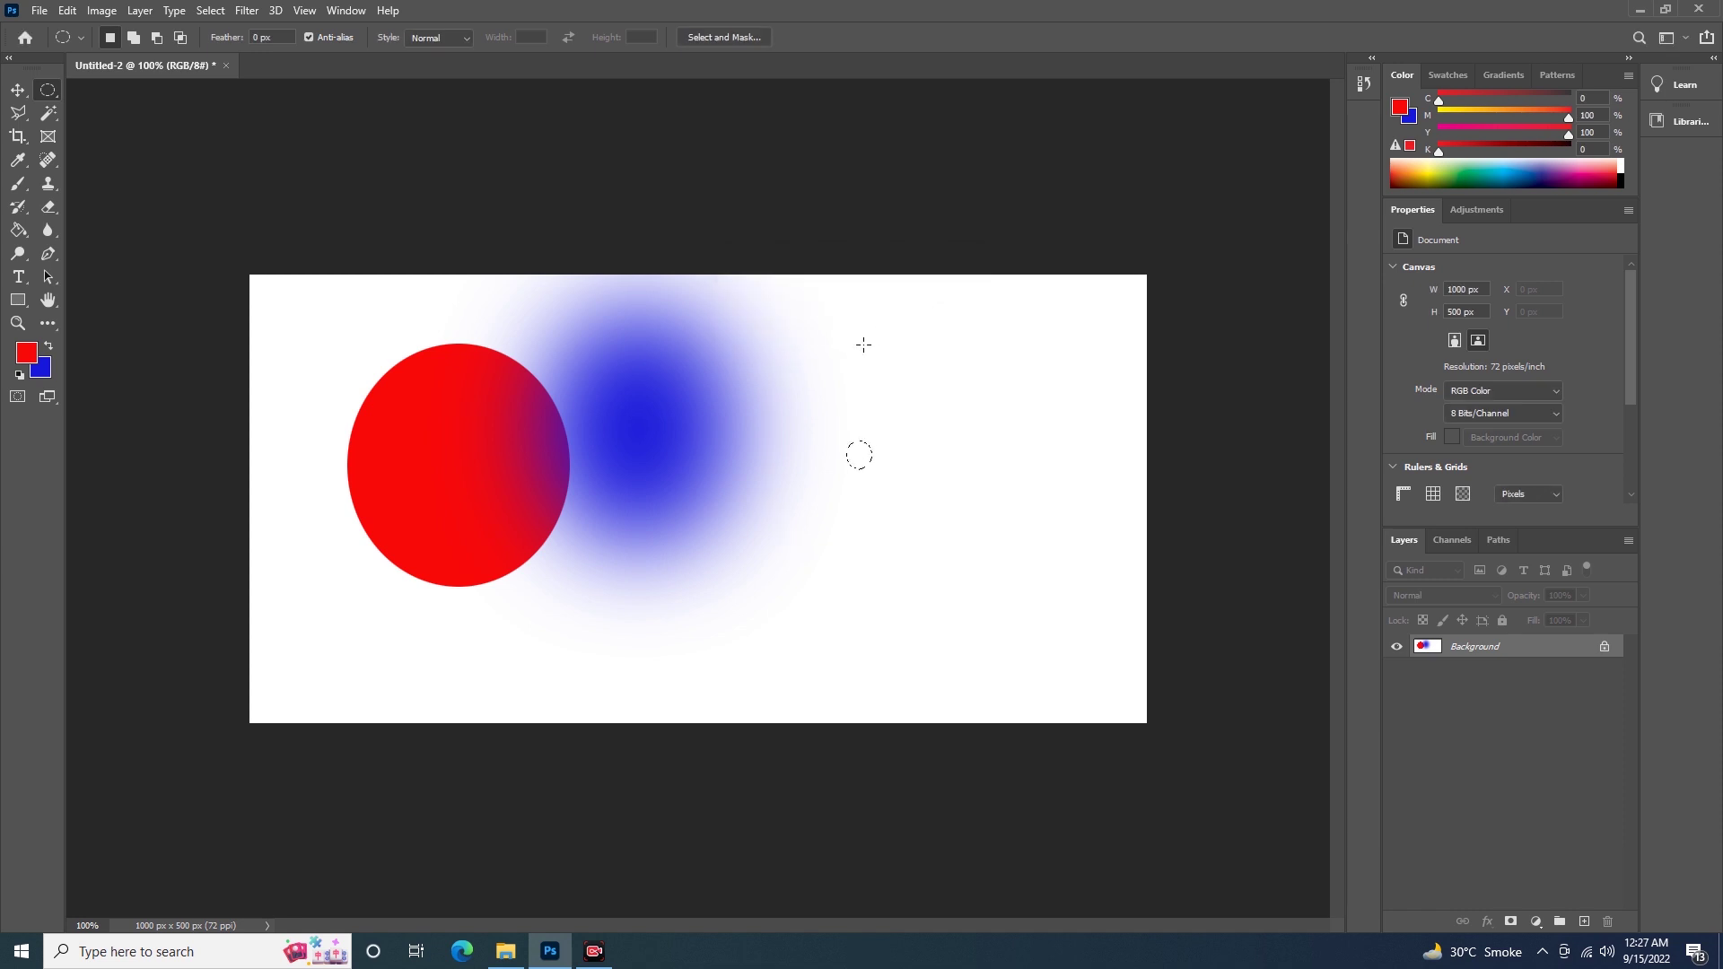
pyautogui.press('alt')
pyautogui.hotkey('alt', 'BackSpace')
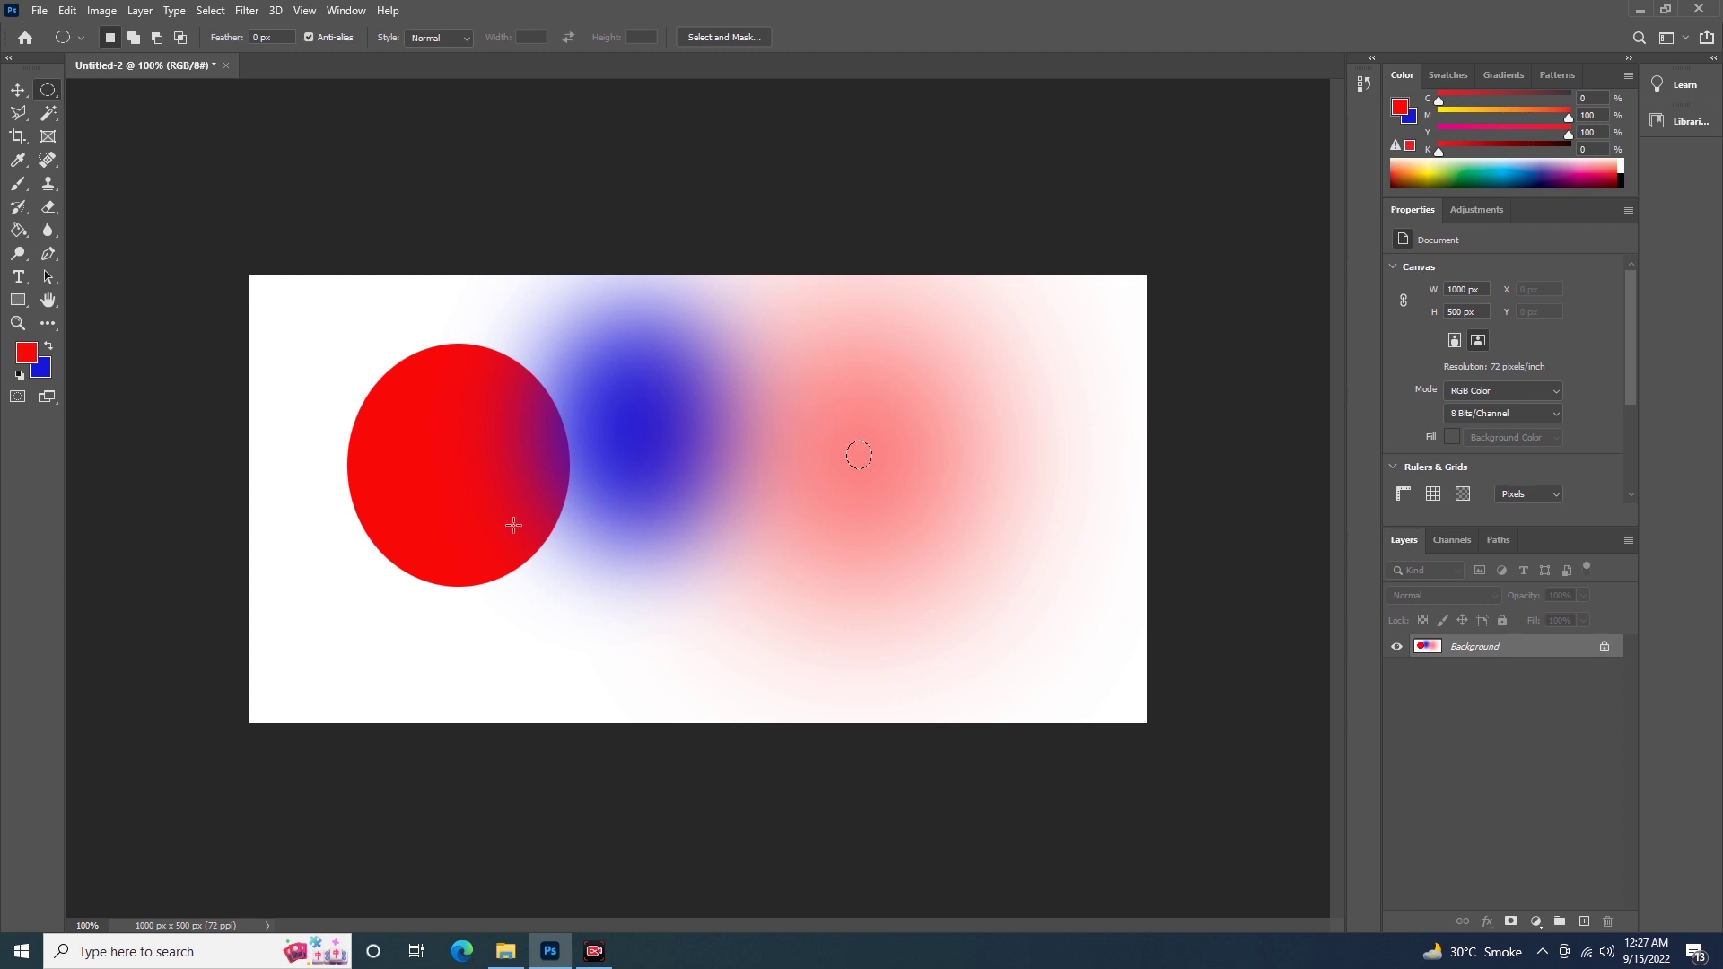
# Step: Draw an oval below the red glow and feather it 40 pixels
pyautogui.moveTo(636, 489); pyautogui.dragTo(890, 693)
pyautogui.rightClick(789, 552)
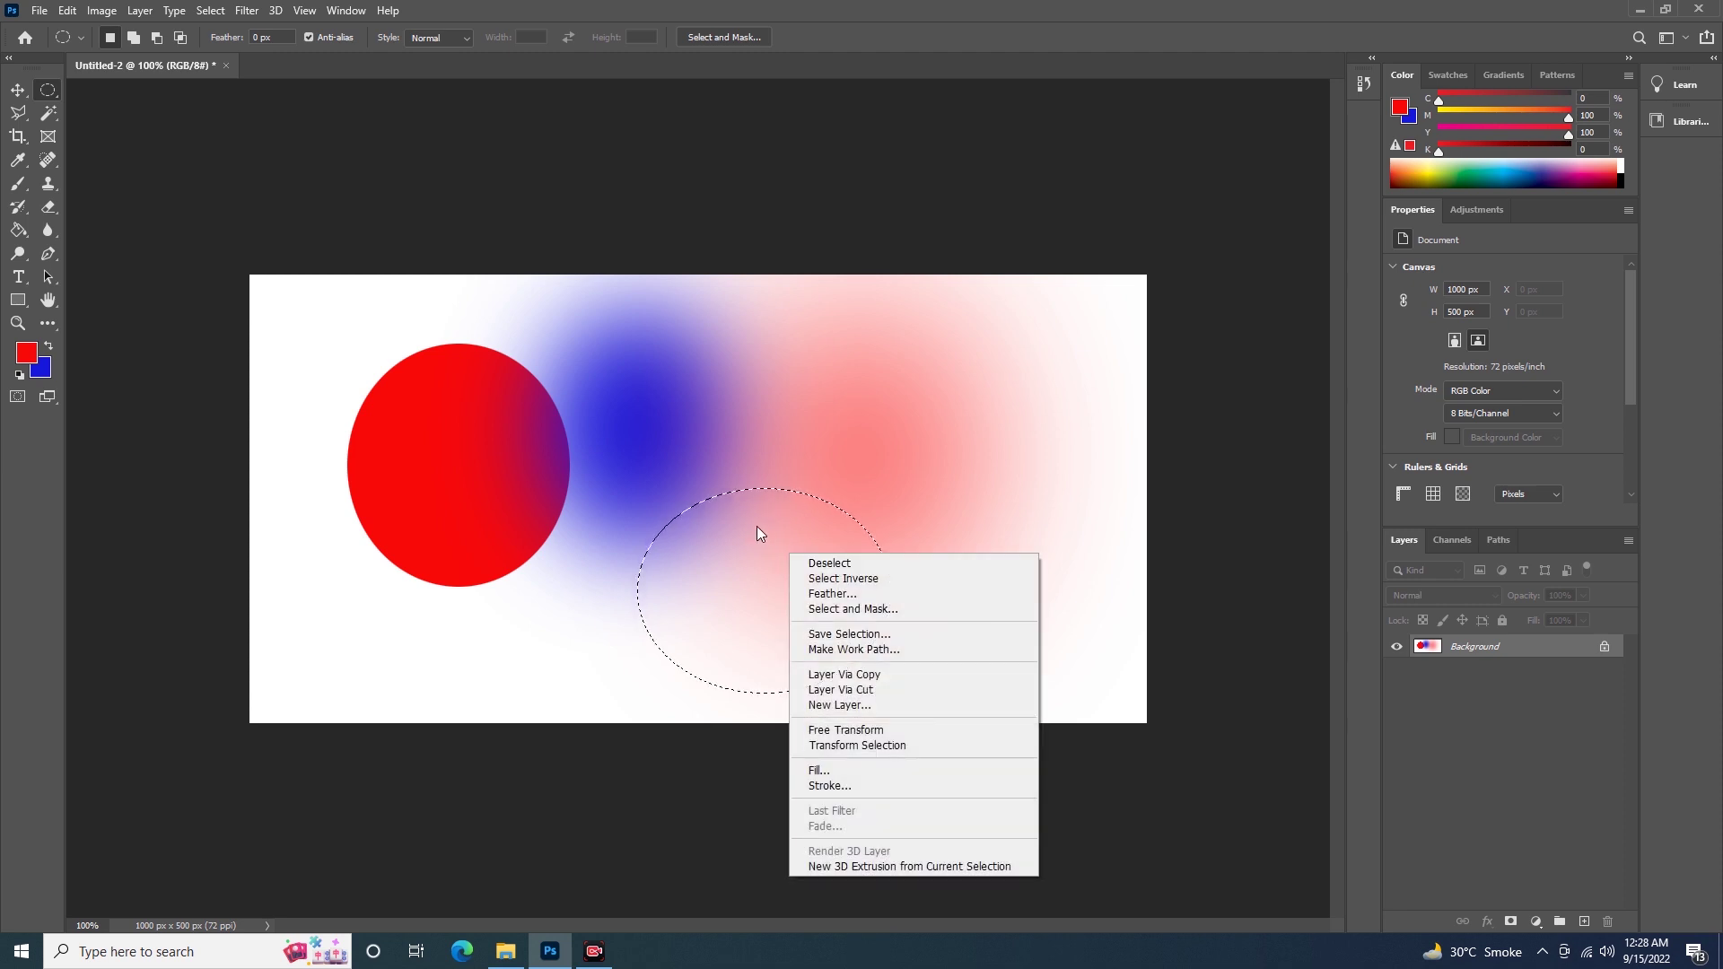
pyautogui.click(884, 596)
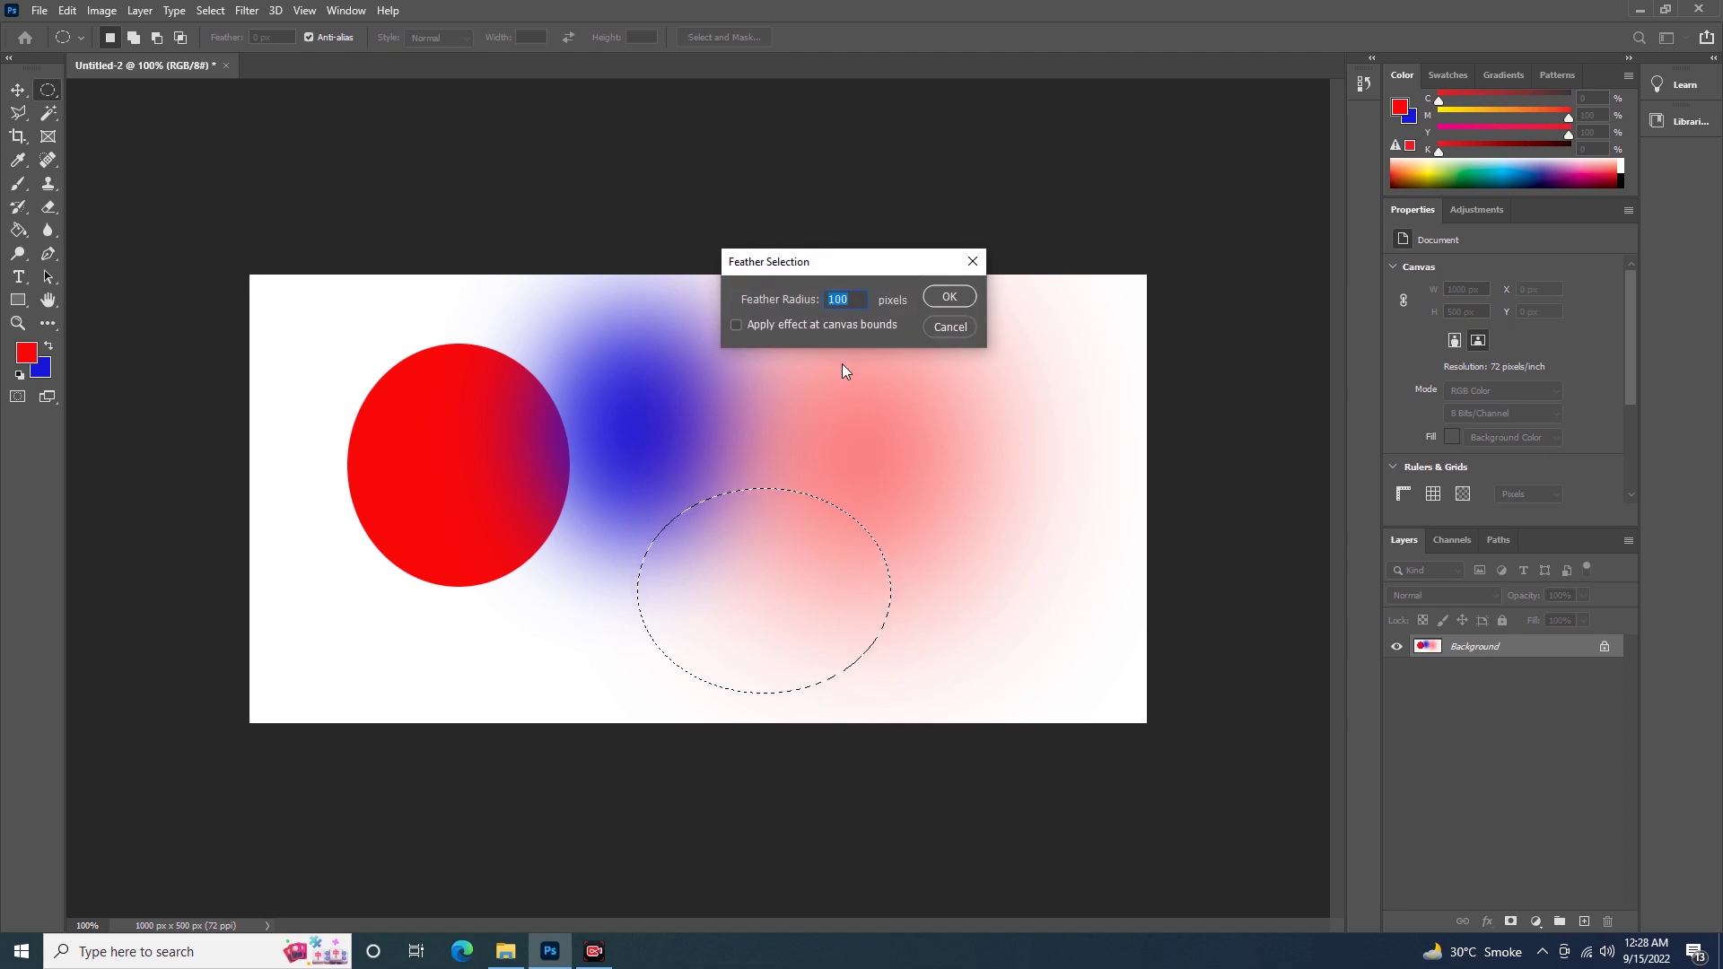
pyautogui.press('BackSpace')
pyautogui.write('40')
pyautogui.press('Return')
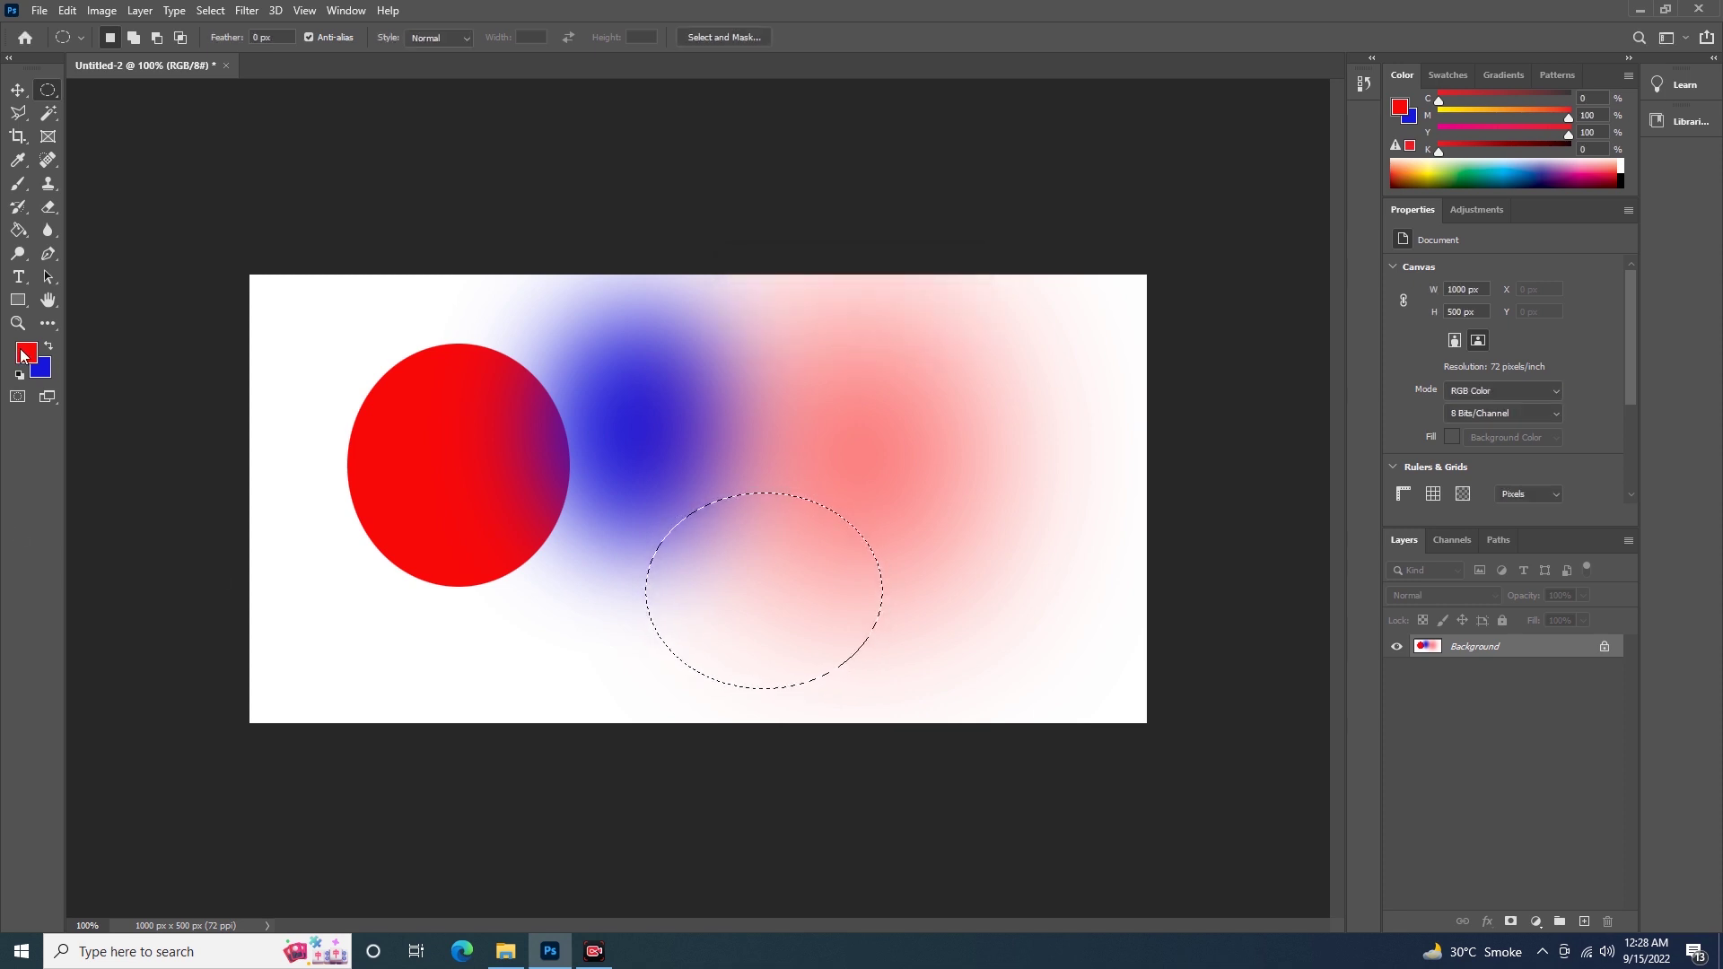
# Step: Set the foreground colour to yellow-green a6cd3d and fill the feathered oval with it
pyautogui.click(24, 356)
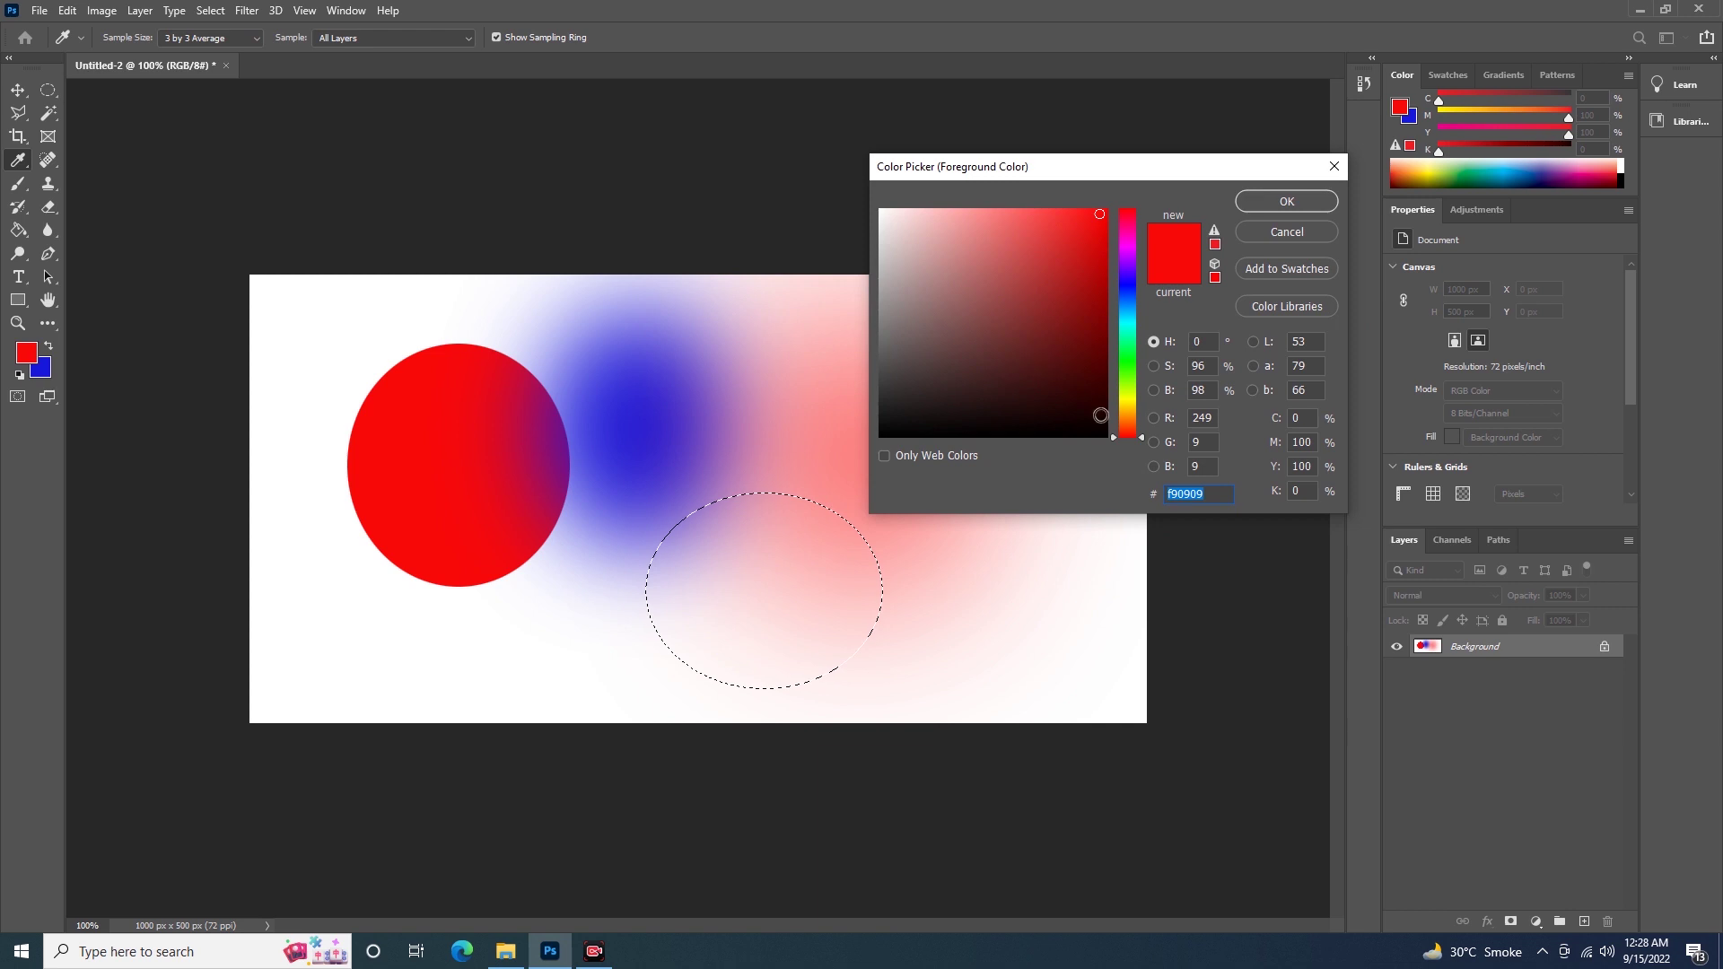
pyautogui.click(1130, 390)
pyautogui.moveTo(1035, 269); pyautogui.dragTo(1040, 253)
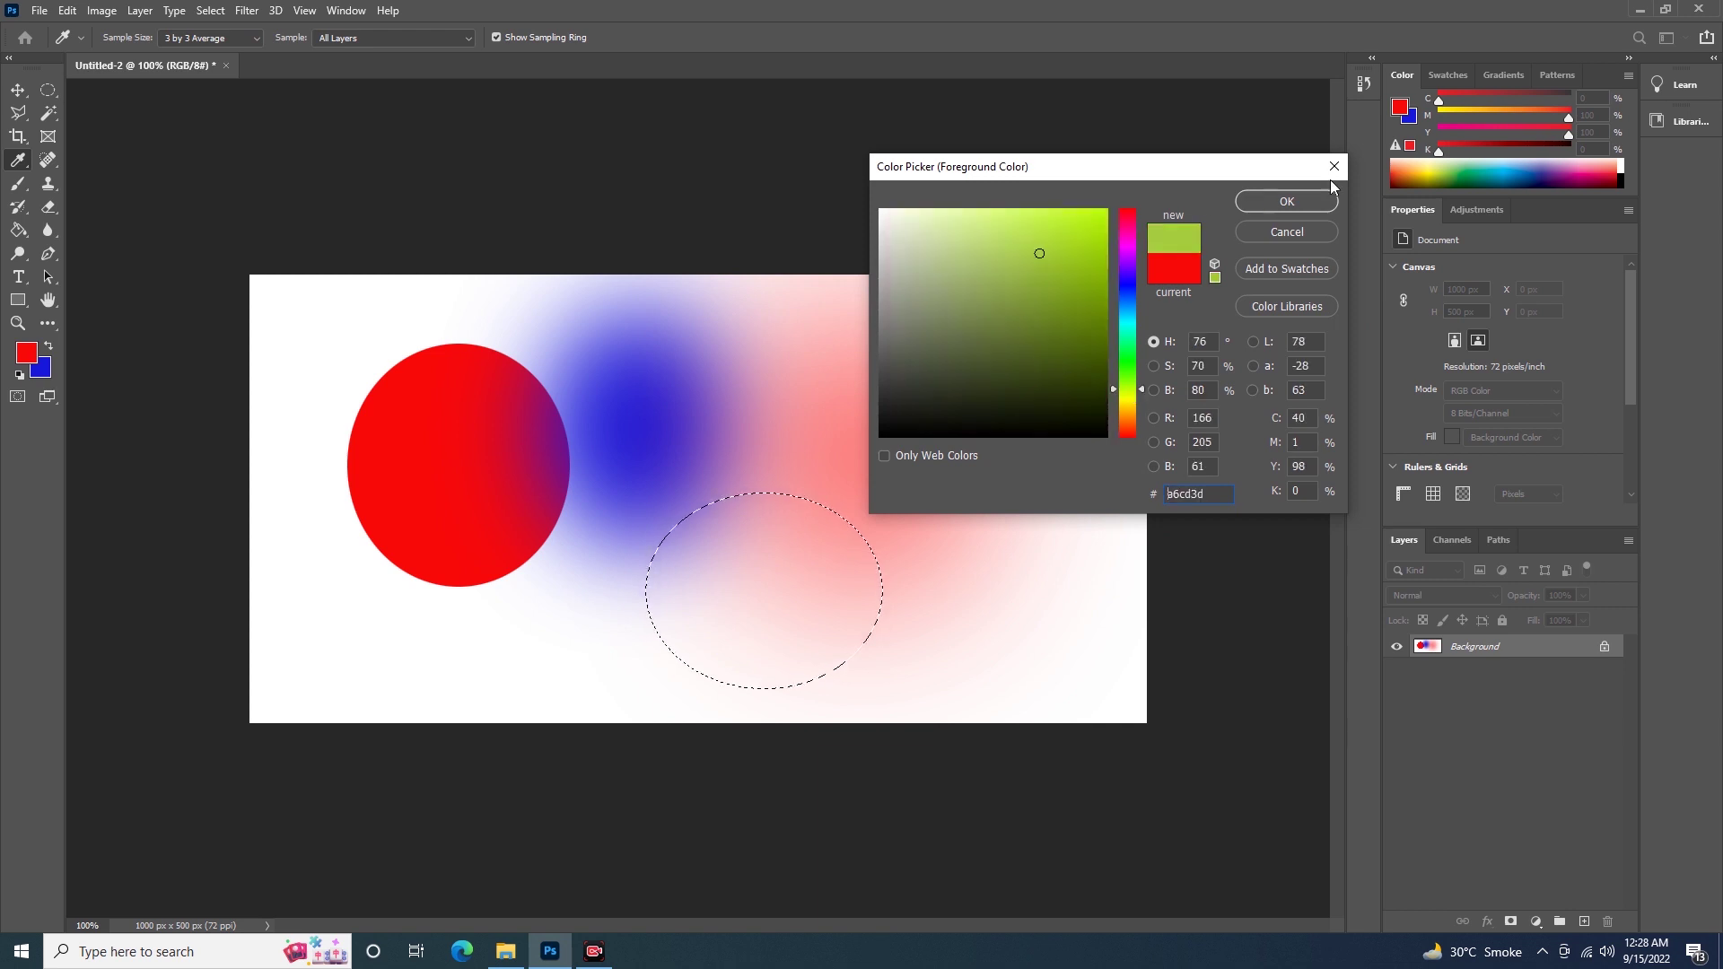
pyautogui.click(1302, 203)
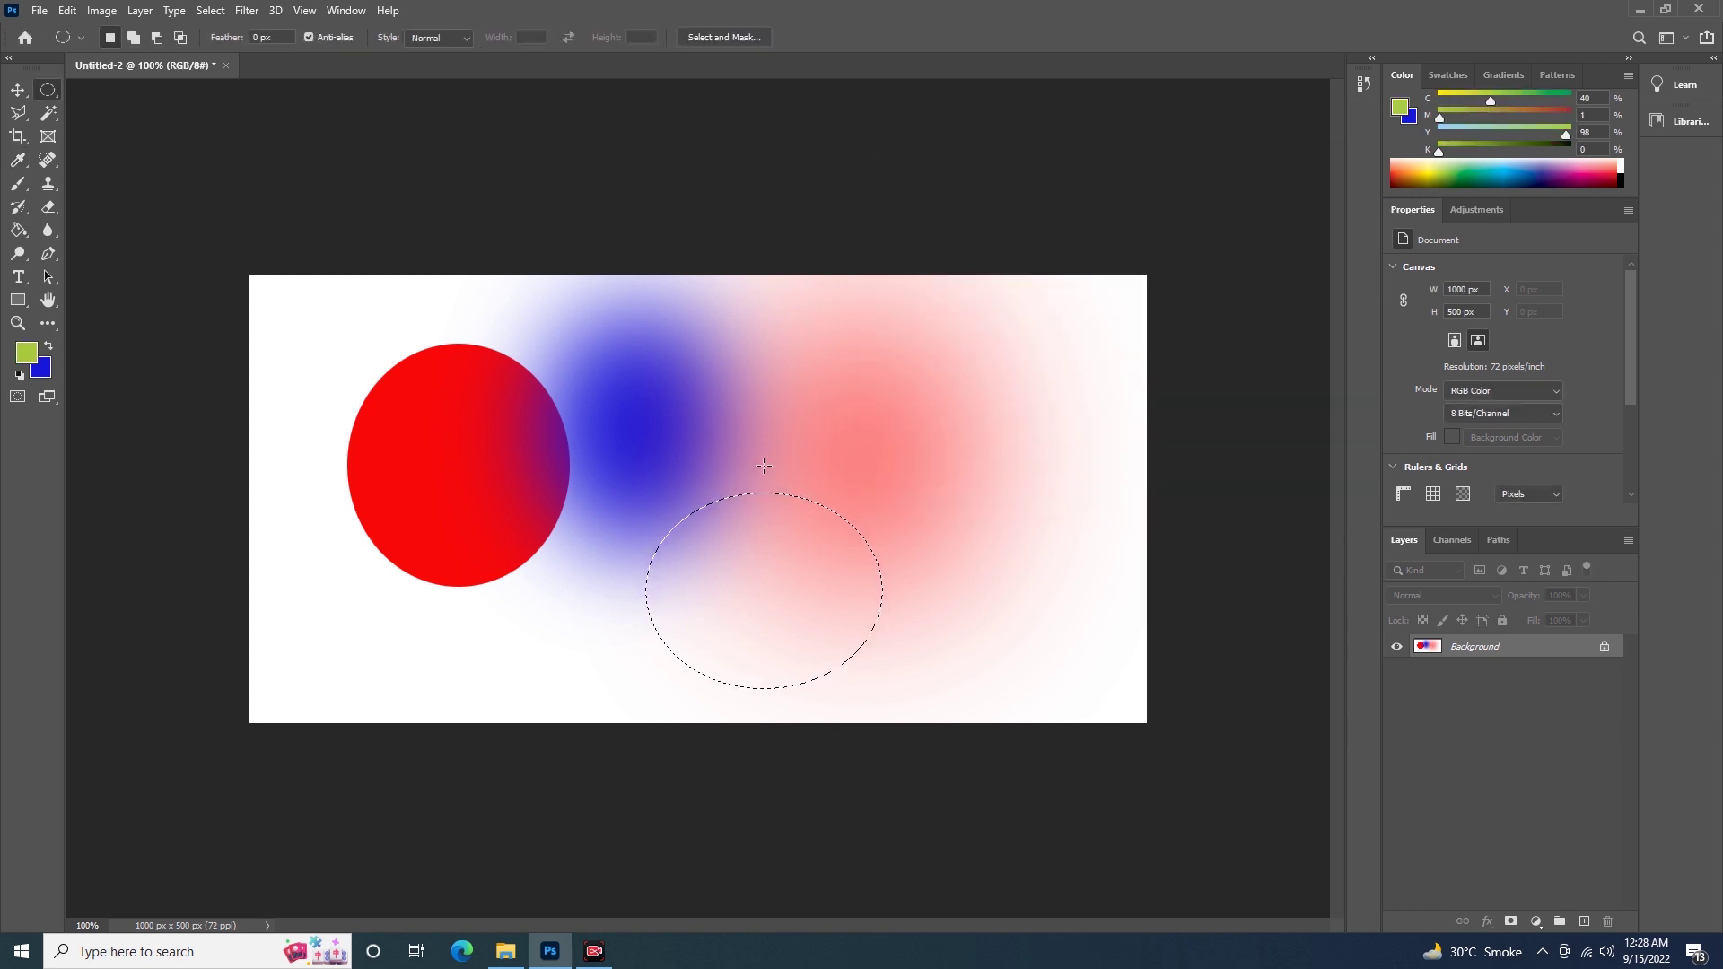
pyautogui.press('alt')
pyautogui.hotkey('alt', 'BackSpace')
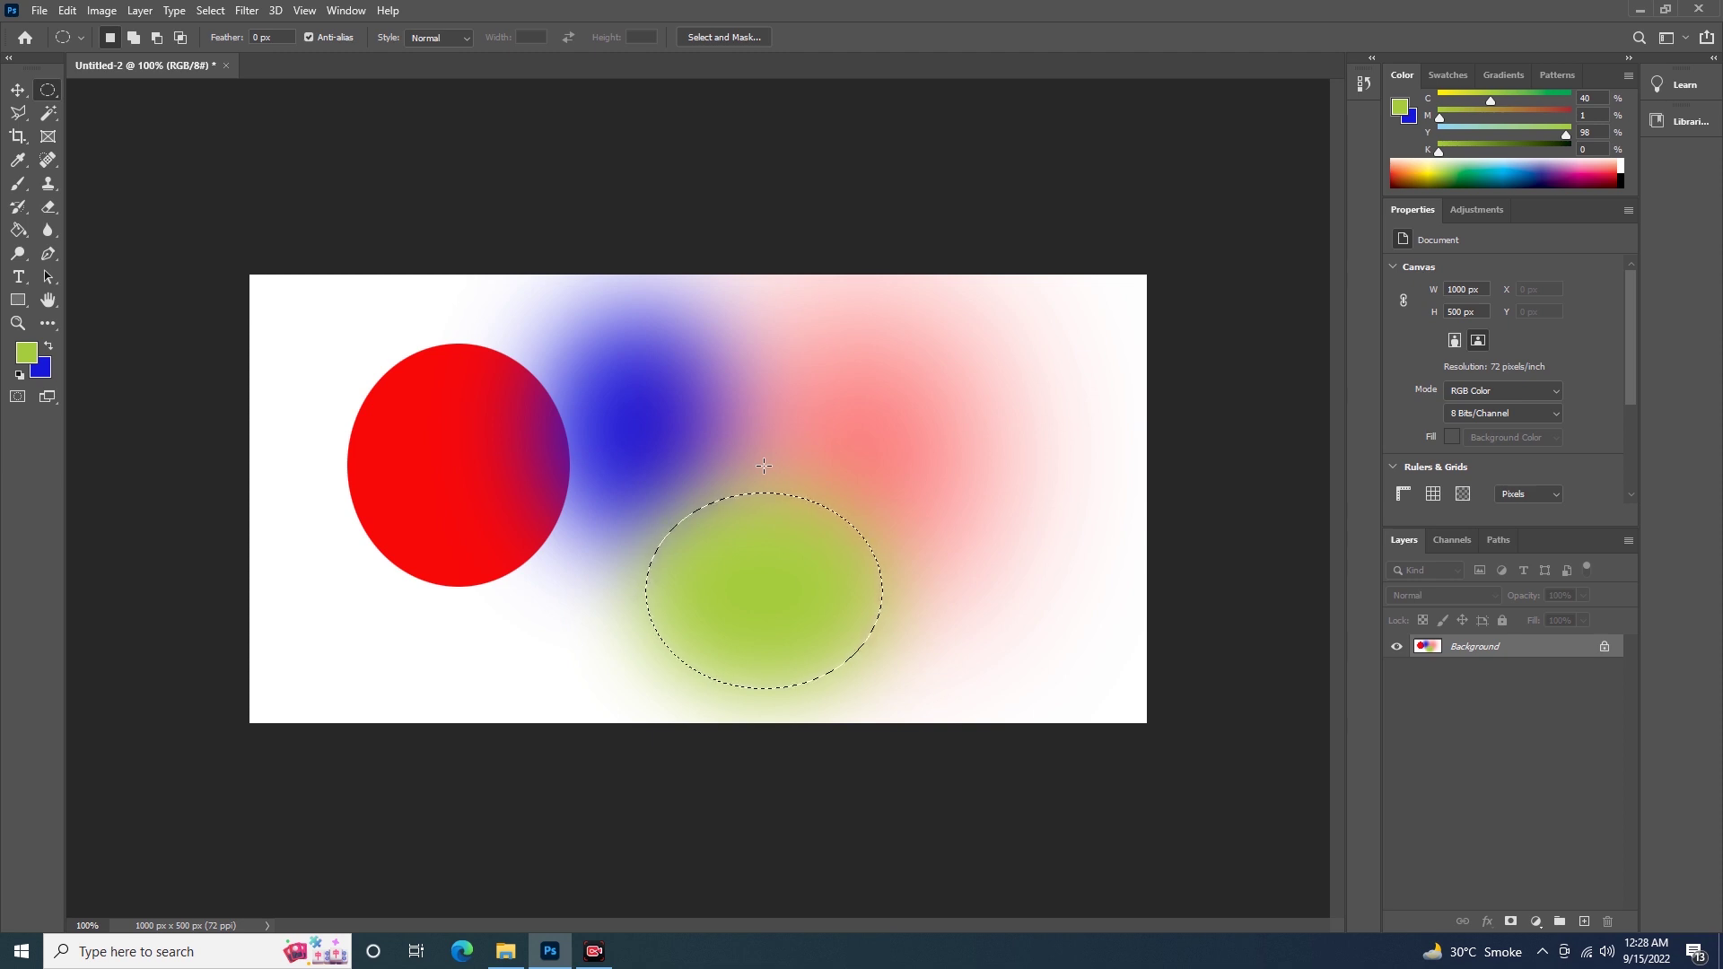
pyautogui.rightClick(776, 536)
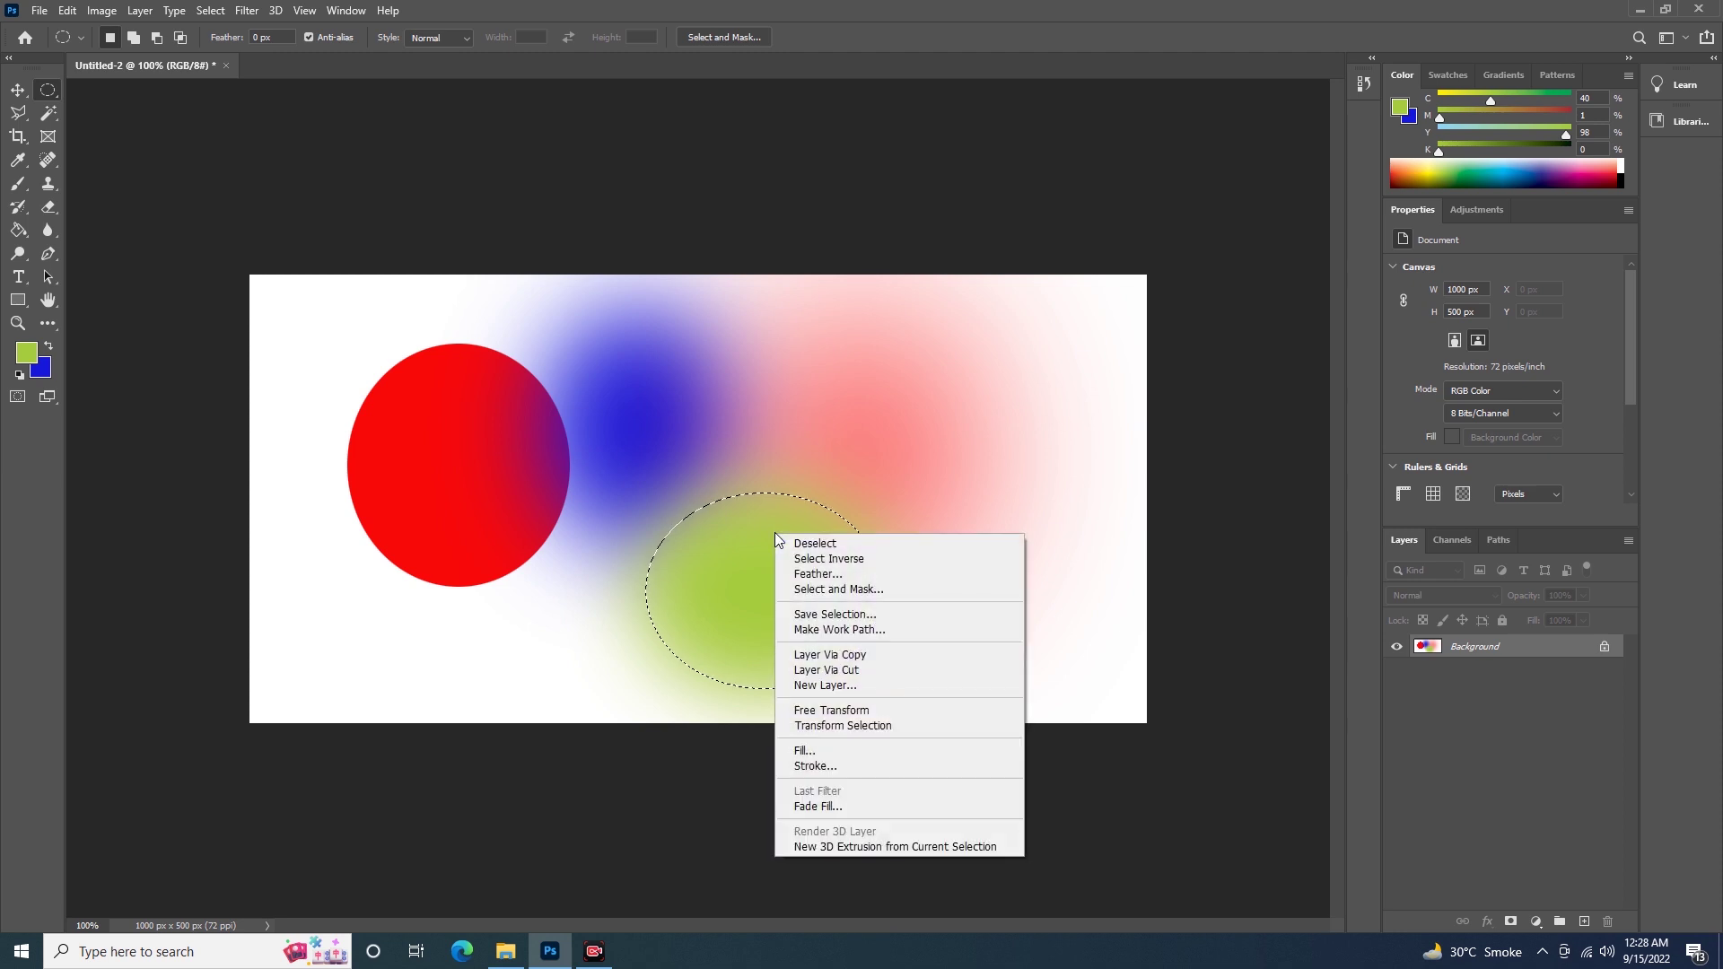
# Step: Cancel the Feather dialog and undo the glows back to the red circle on white
pyautogui.click(840, 574)
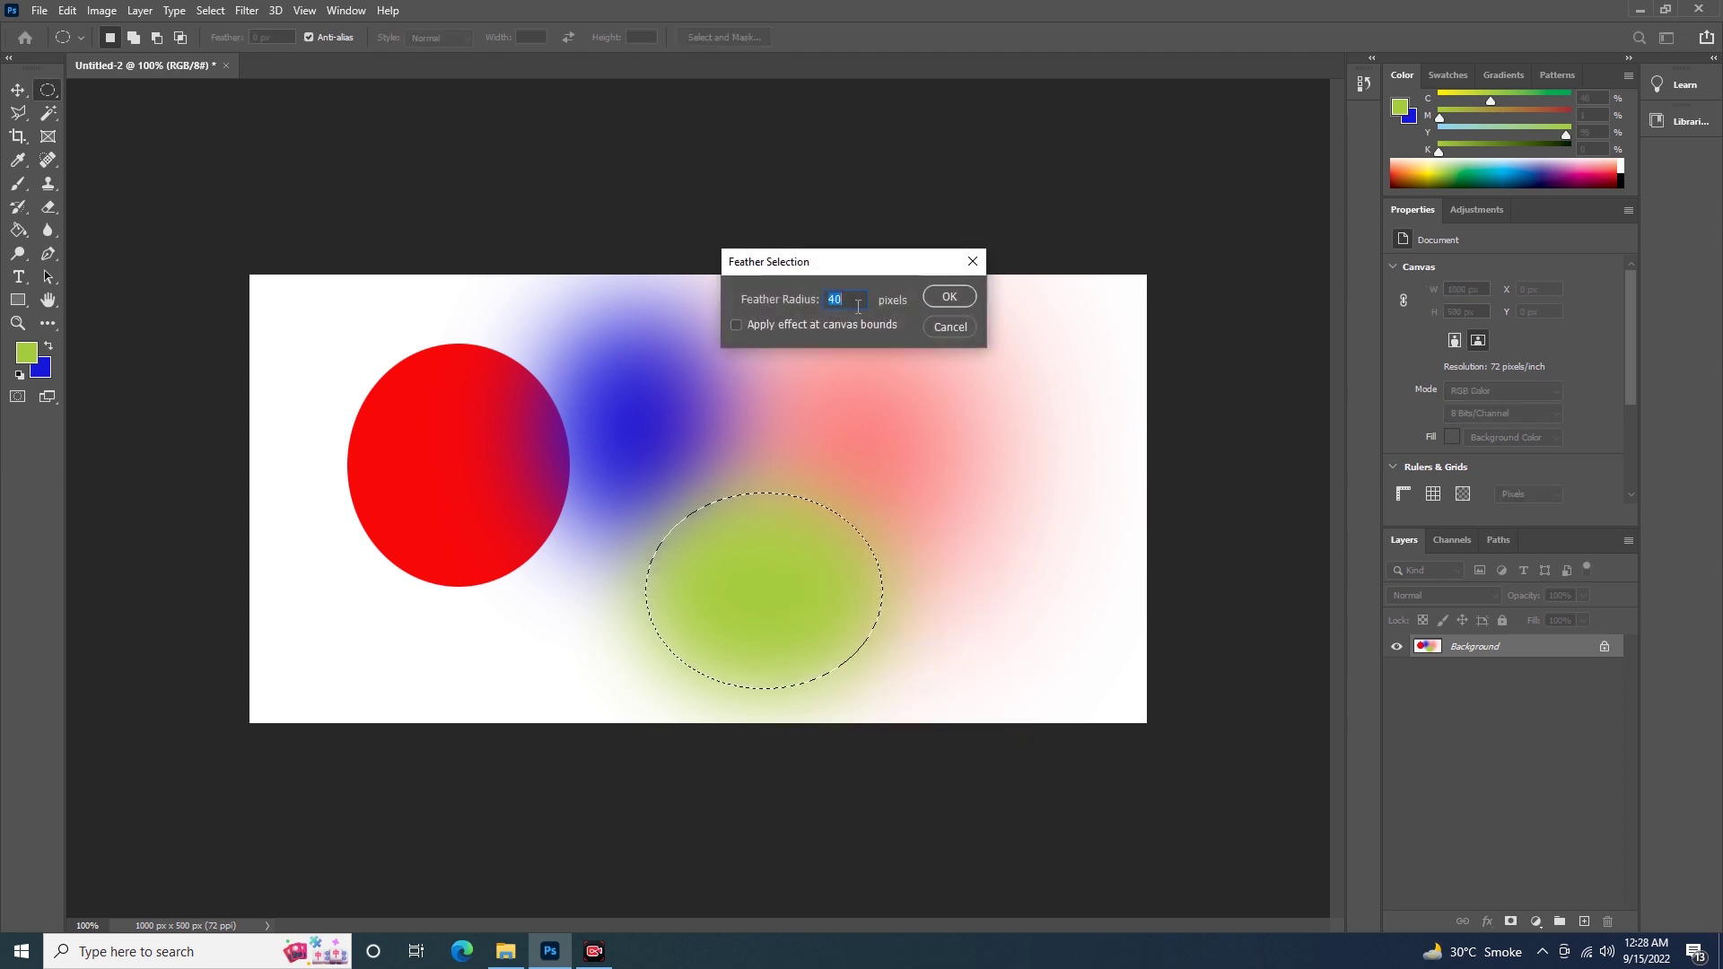
pyautogui.click(972, 262)
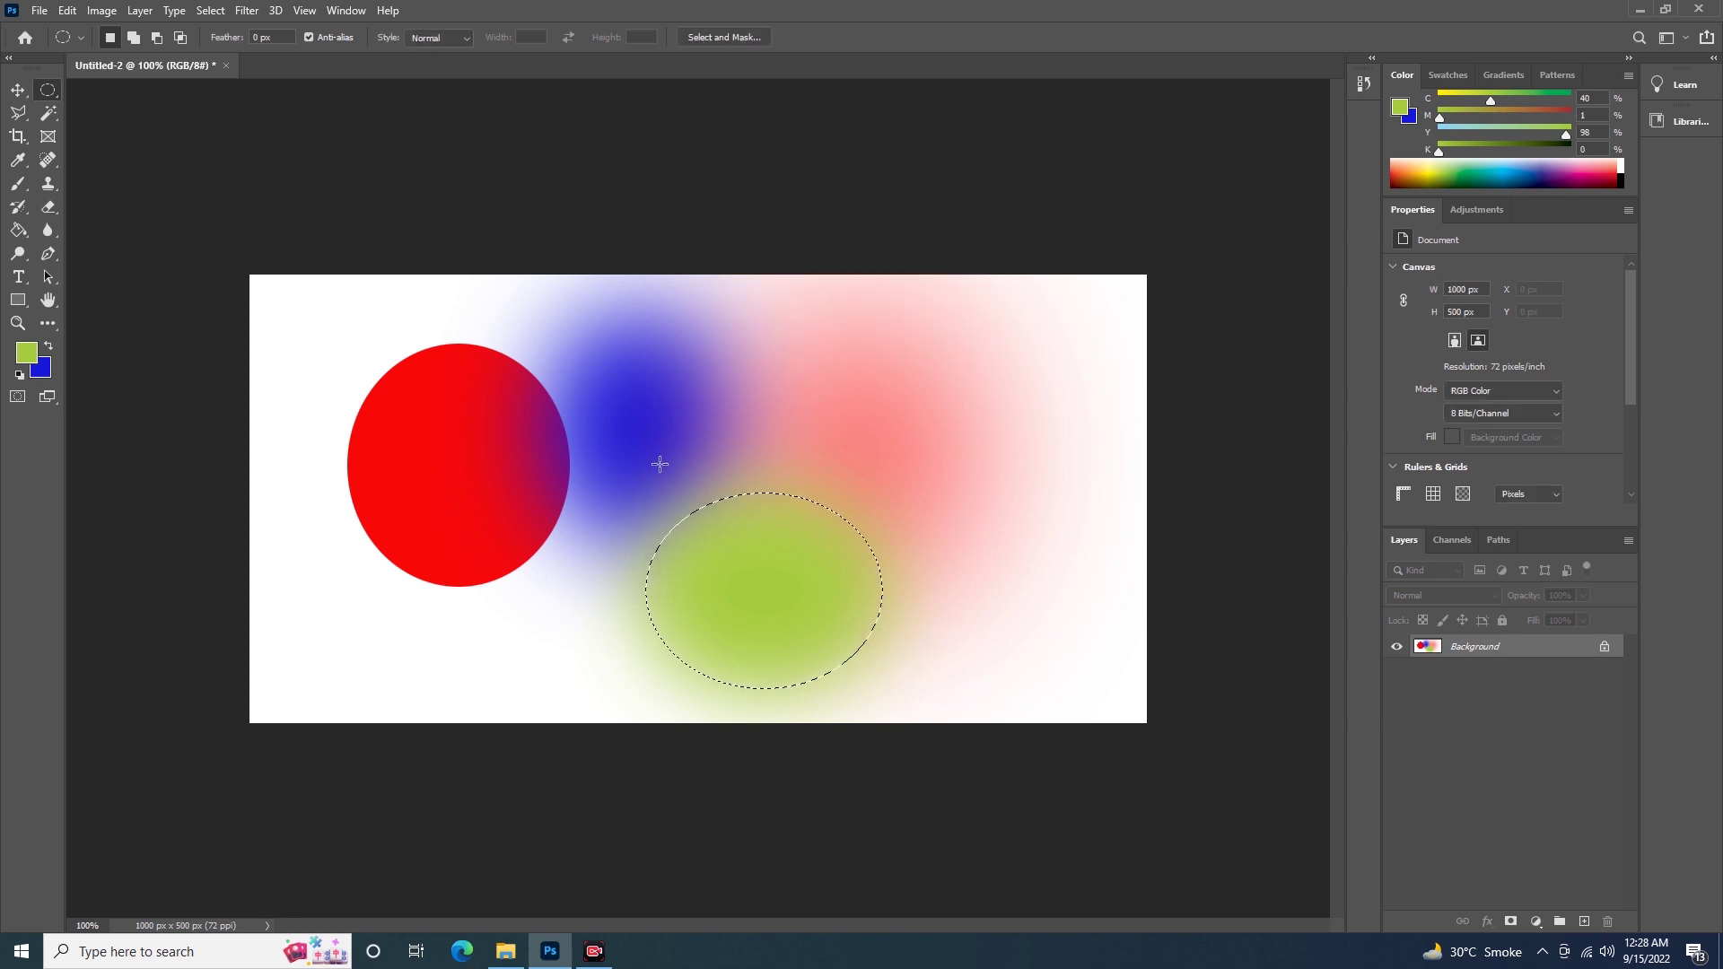
pyautogui.press('Delete')
pyautogui.hotkey('ctrl', 'z')
pyautogui.hotkey('ctrl', 'z')
pyautogui.hotkey('ctrl', 'z')
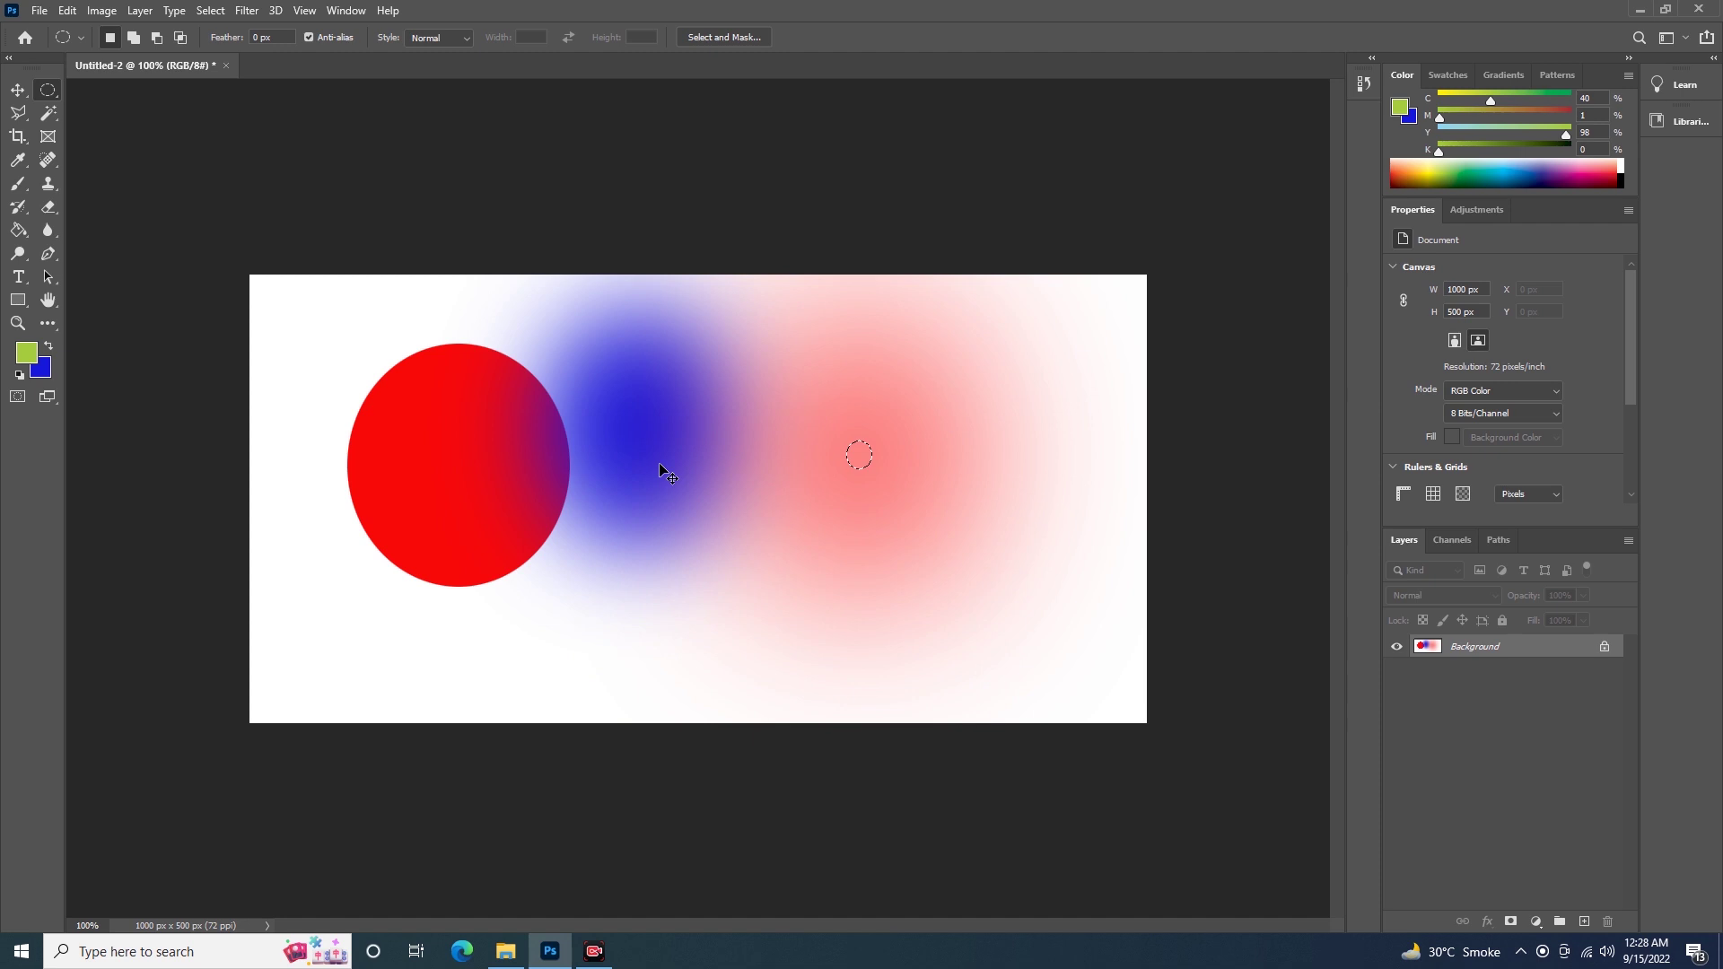
pyautogui.hotkey('ctrl', 'z')
pyautogui.hotkey('ctrl', 'z')
pyautogui.hotkey('ctrl', 'z')
pyautogui.hotkey('ctrl', 'z')
pyautogui.hotkey('ctrl', 'z')
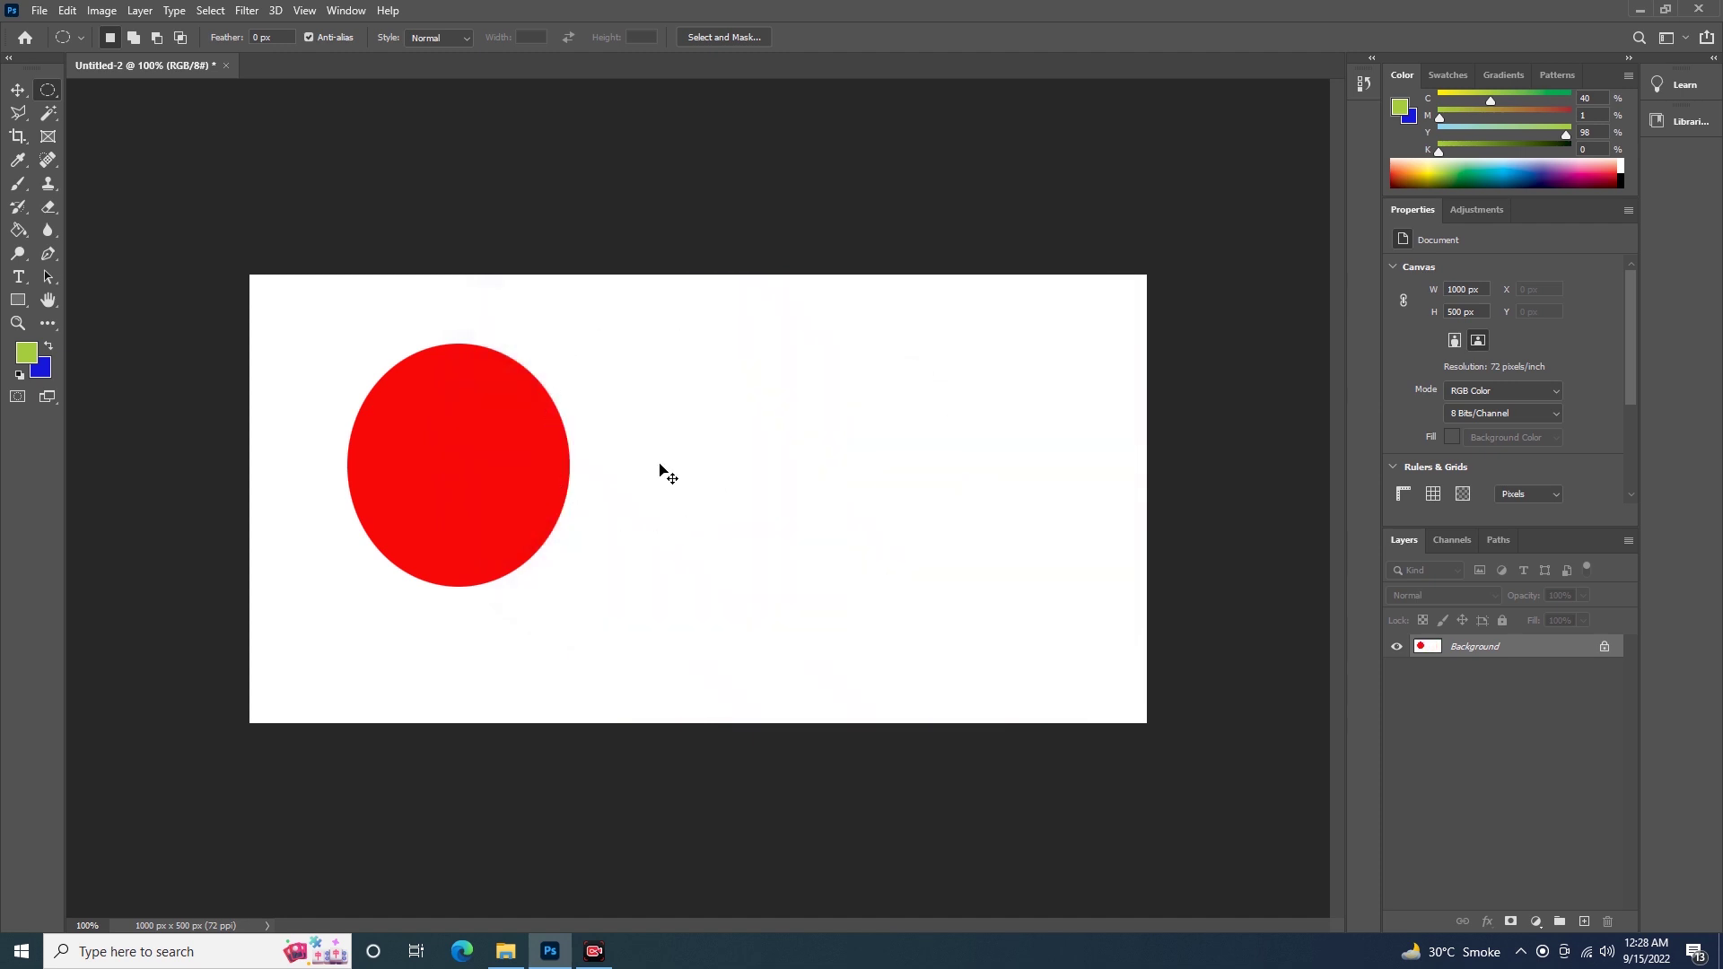
pyautogui.hotkey('ctrl', 'z')
pyautogui.hotkey('ctrl', 'z')
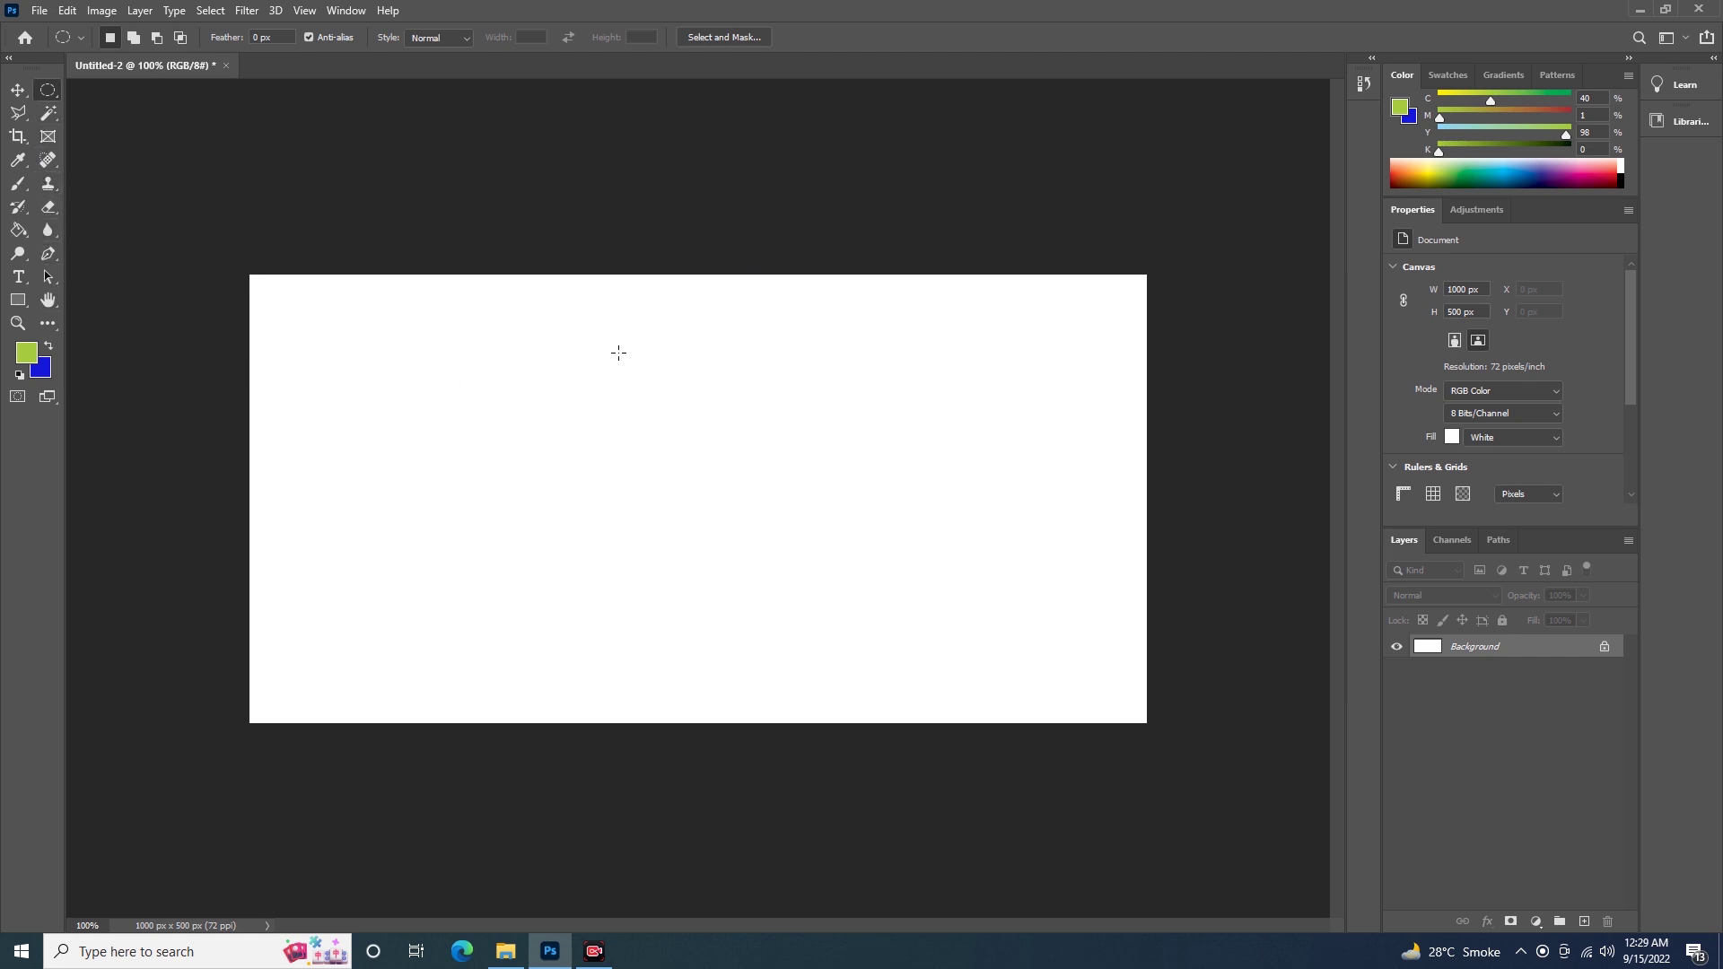
# Step: Draw an oval near the canvas centre, feather it 40 px and fill it yellow-green
pyautogui.moveTo(585, 354); pyautogui.dragTo(822, 644)
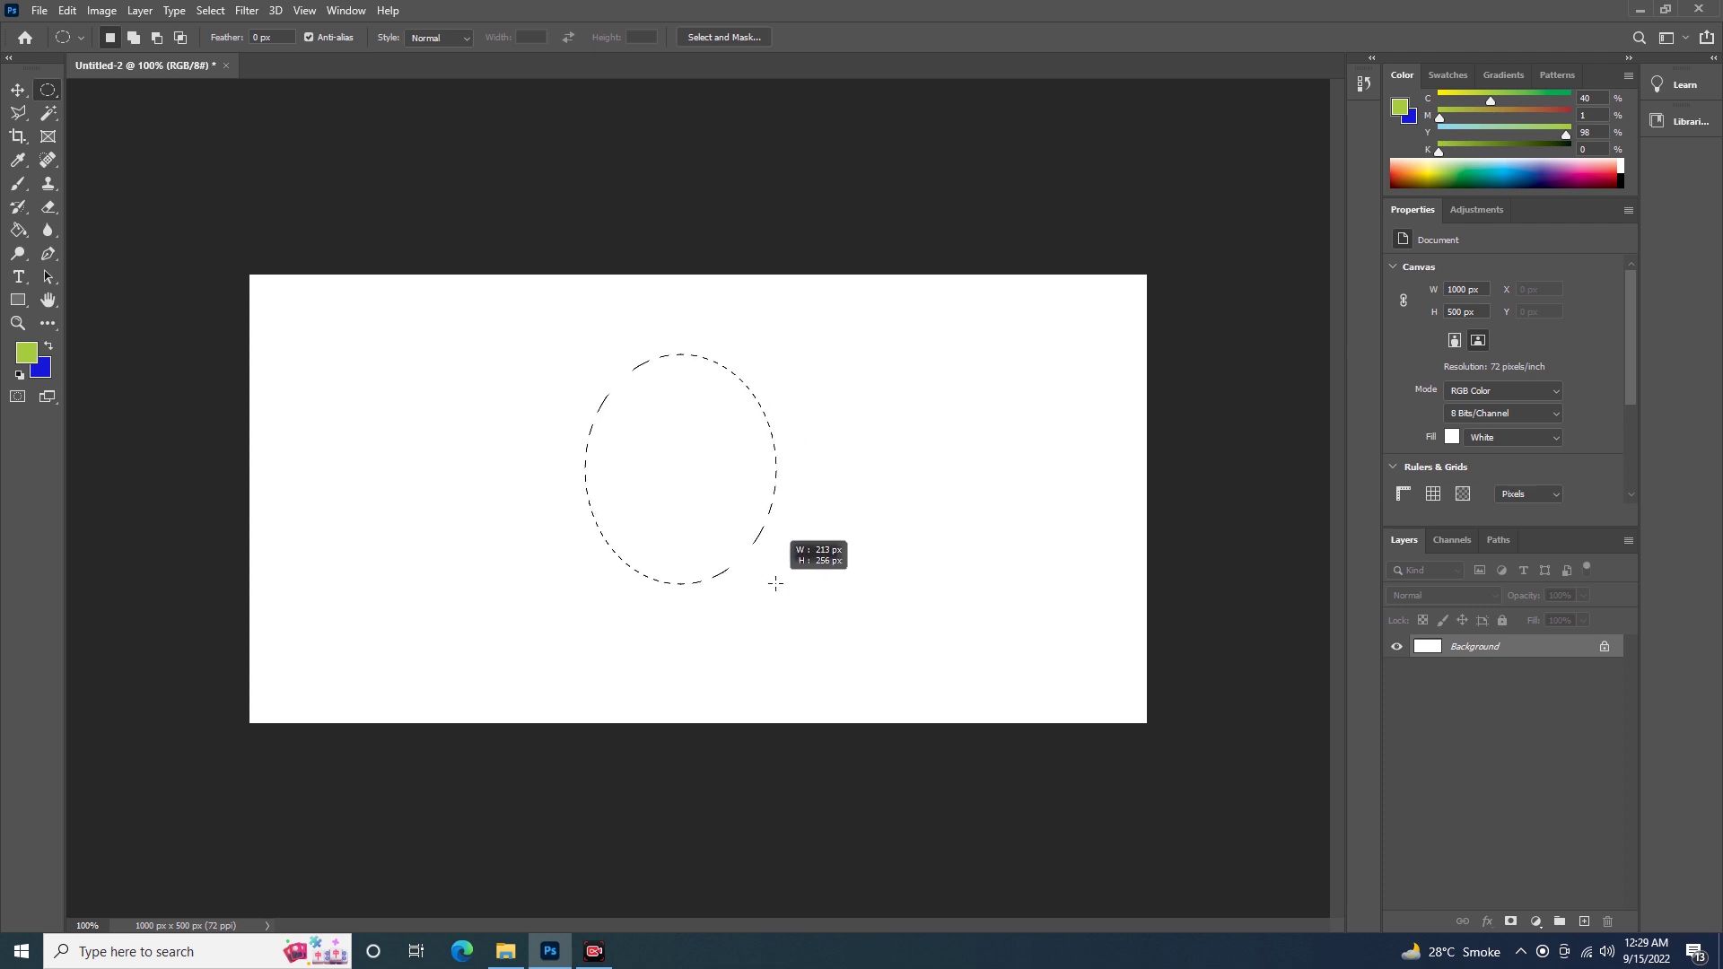
pyautogui.moveTo(822, 645); pyautogui.dragTo(798, 612)
pyautogui.click(799, 610)
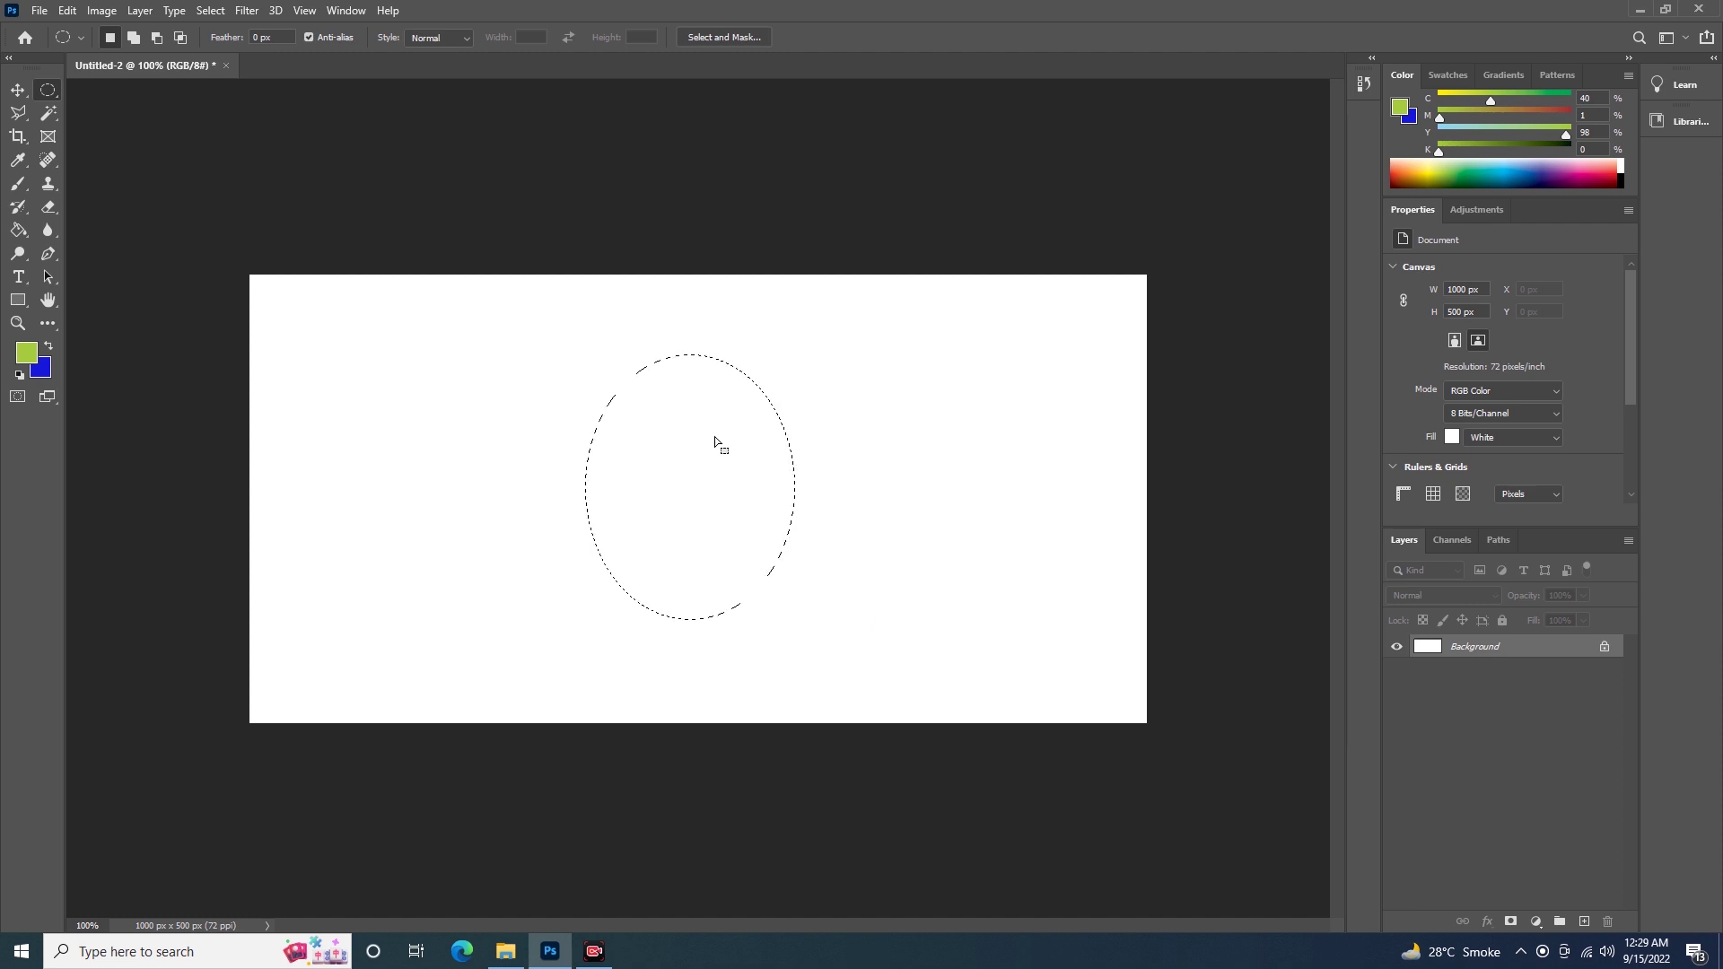
pyautogui.press('alt')
pyautogui.rightClick(716, 437)
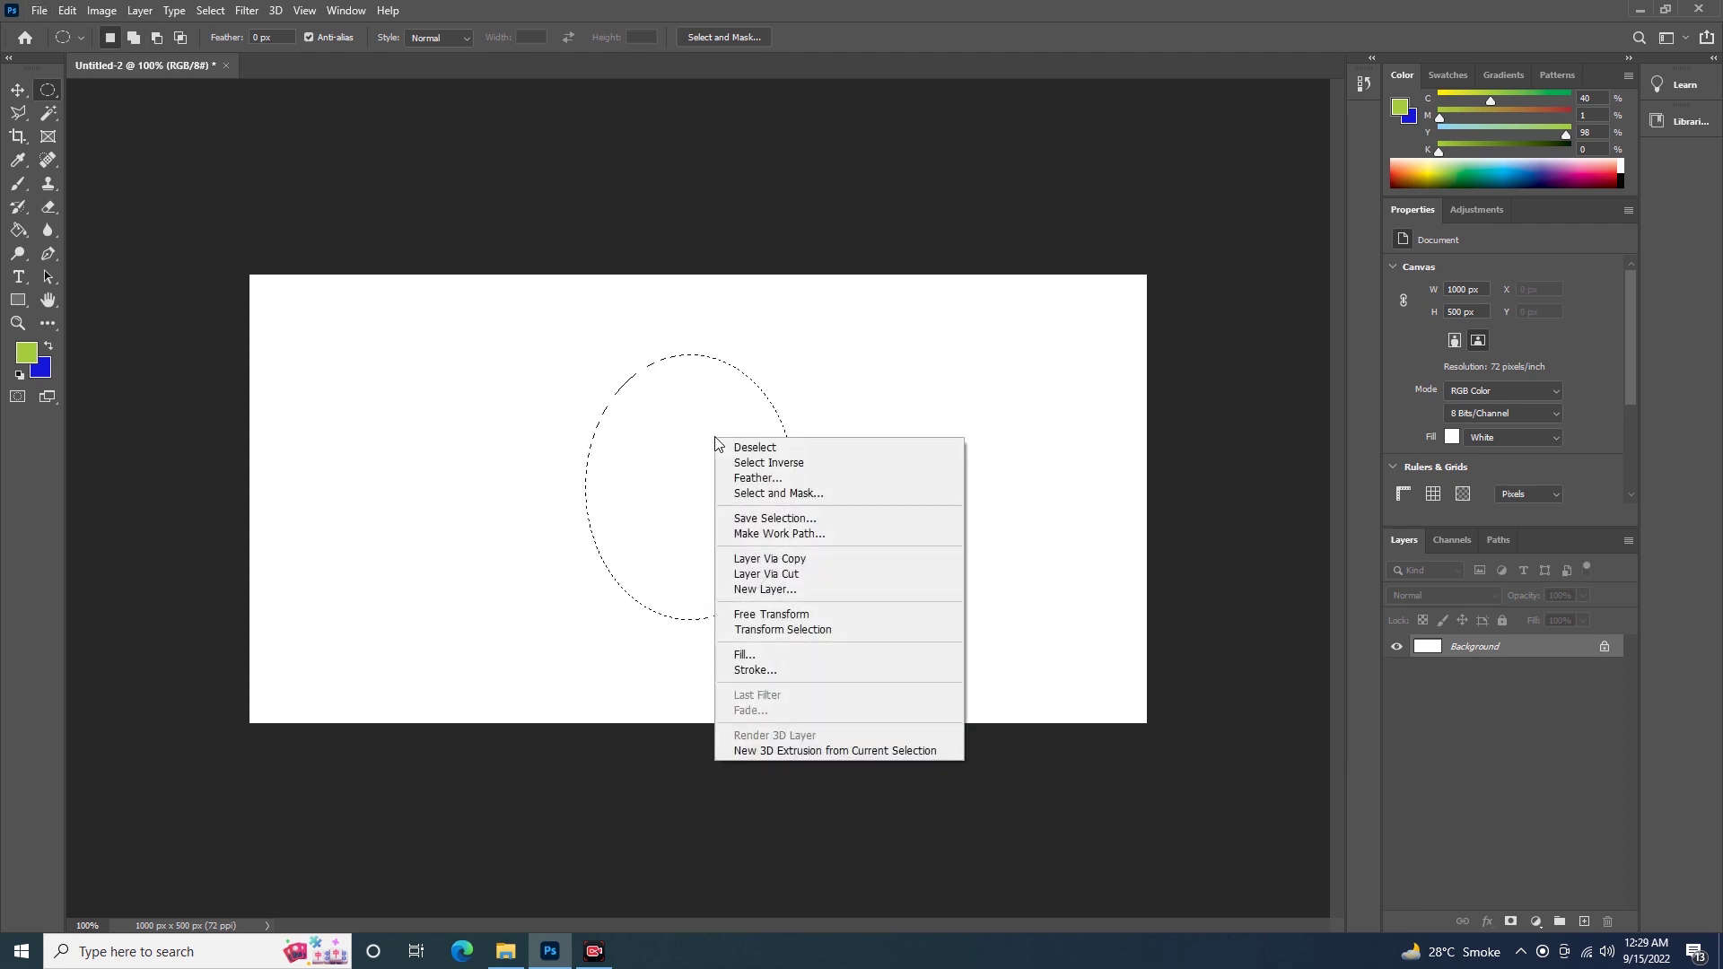
pyautogui.click(790, 478)
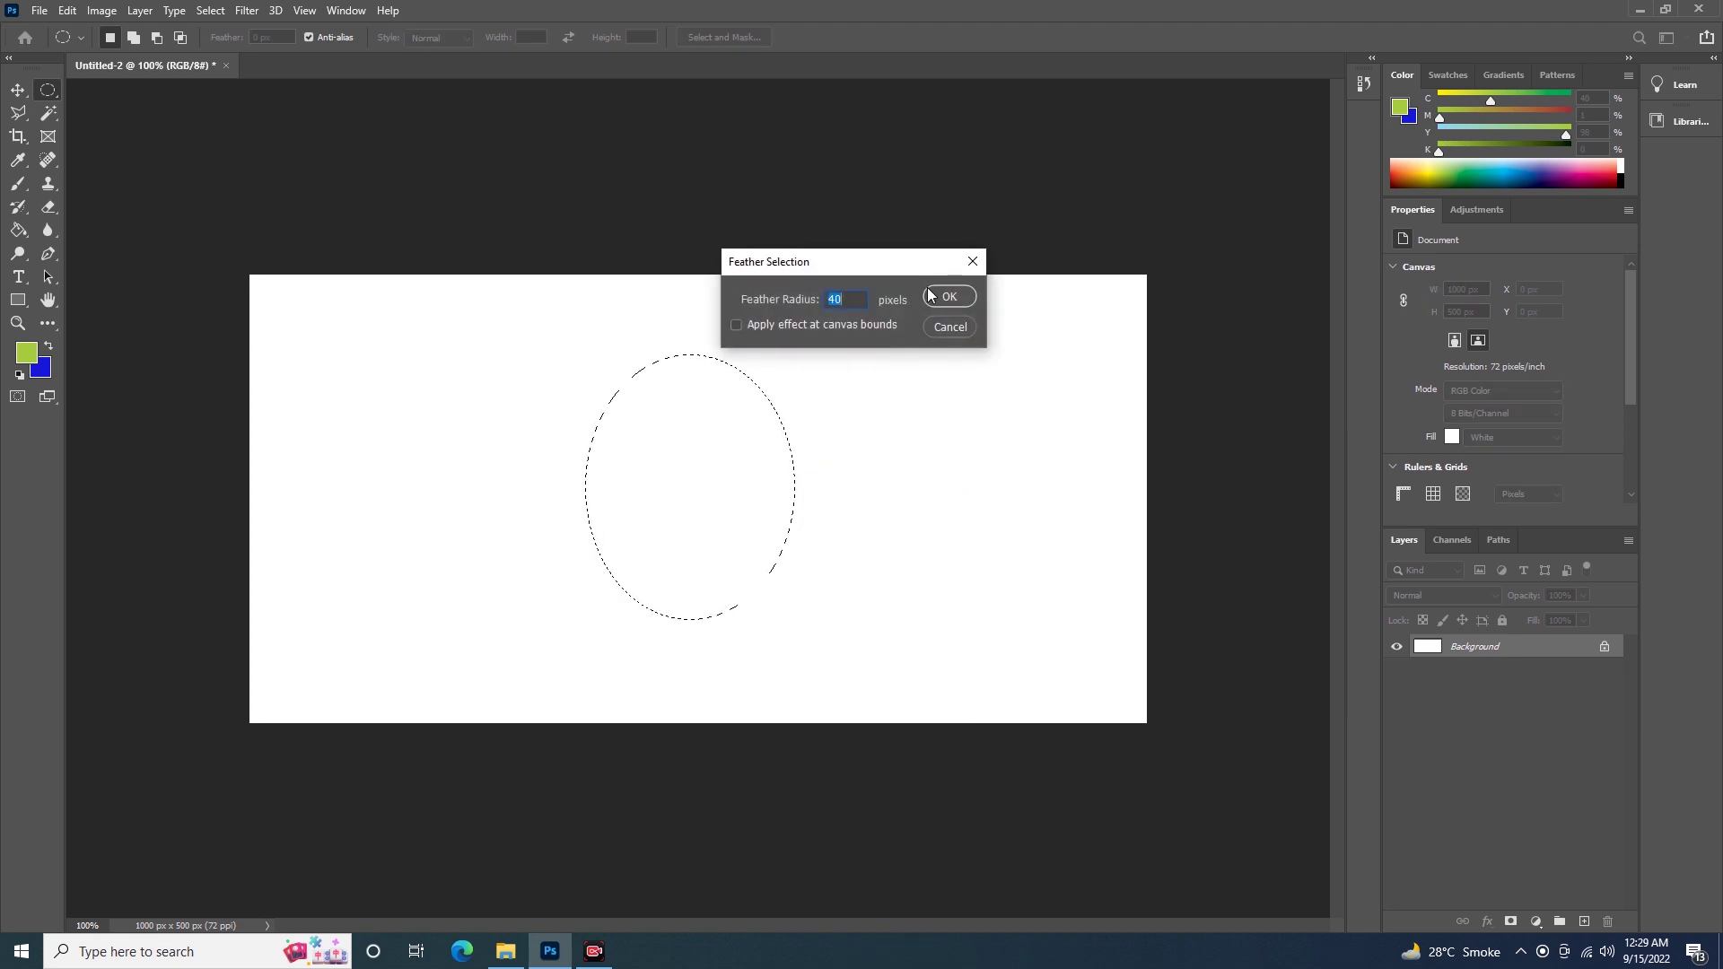
pyautogui.click(948, 300)
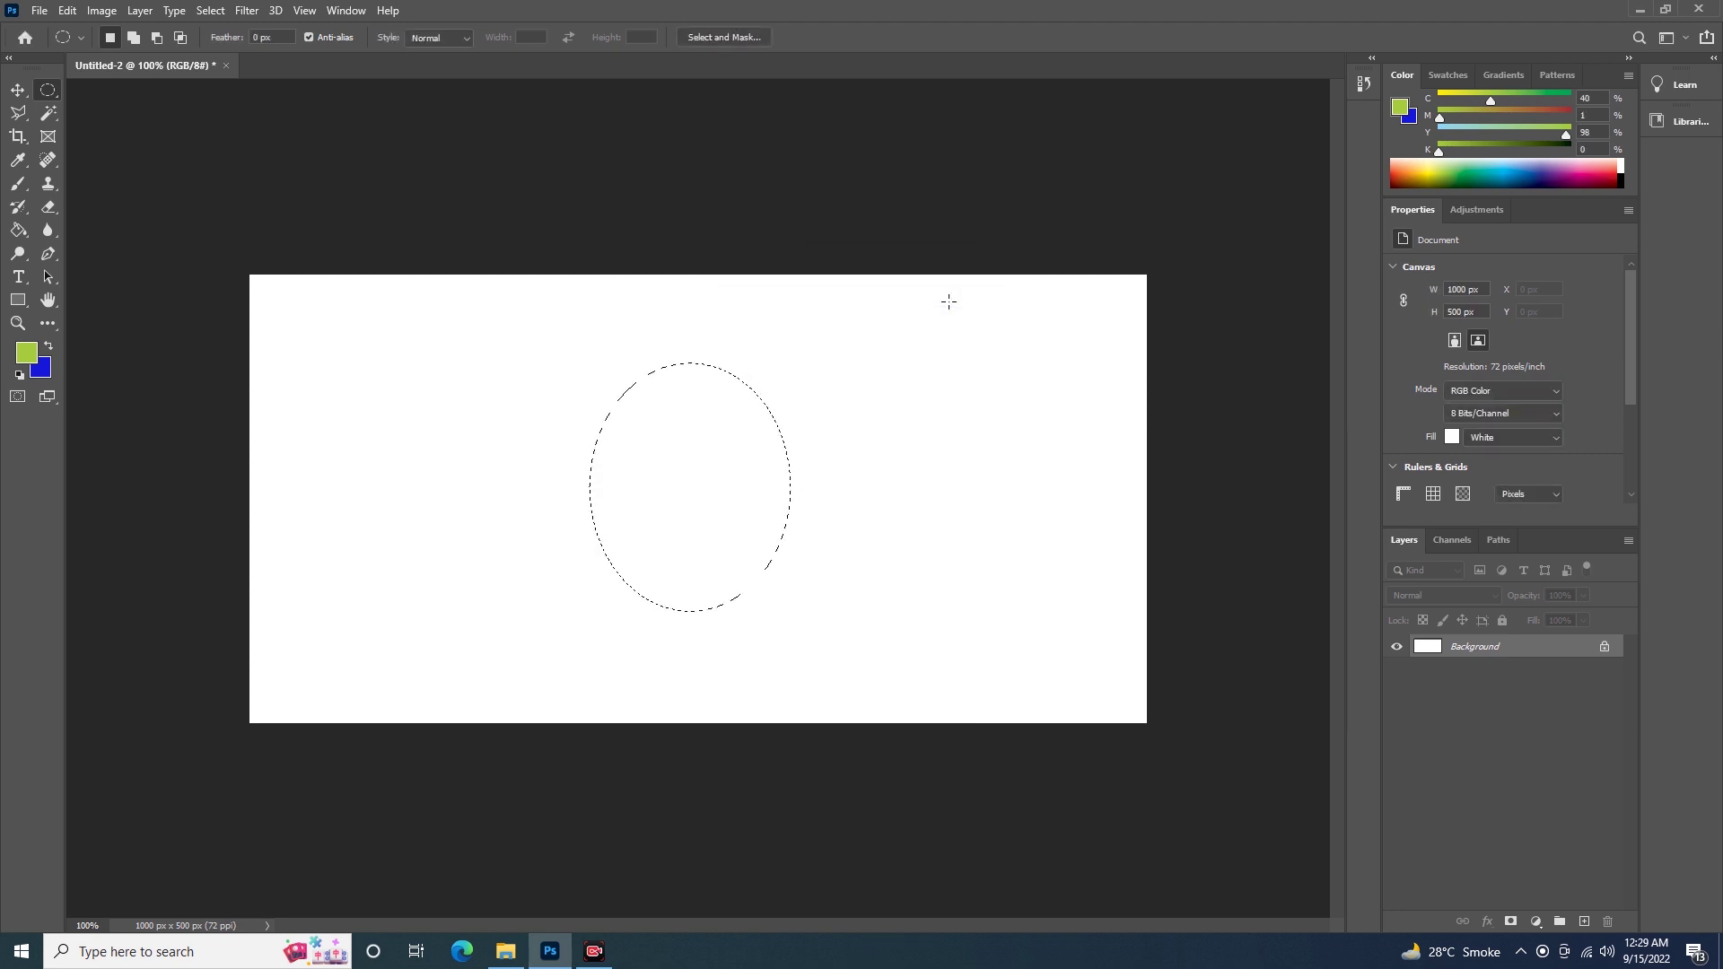
pyautogui.press('alt')
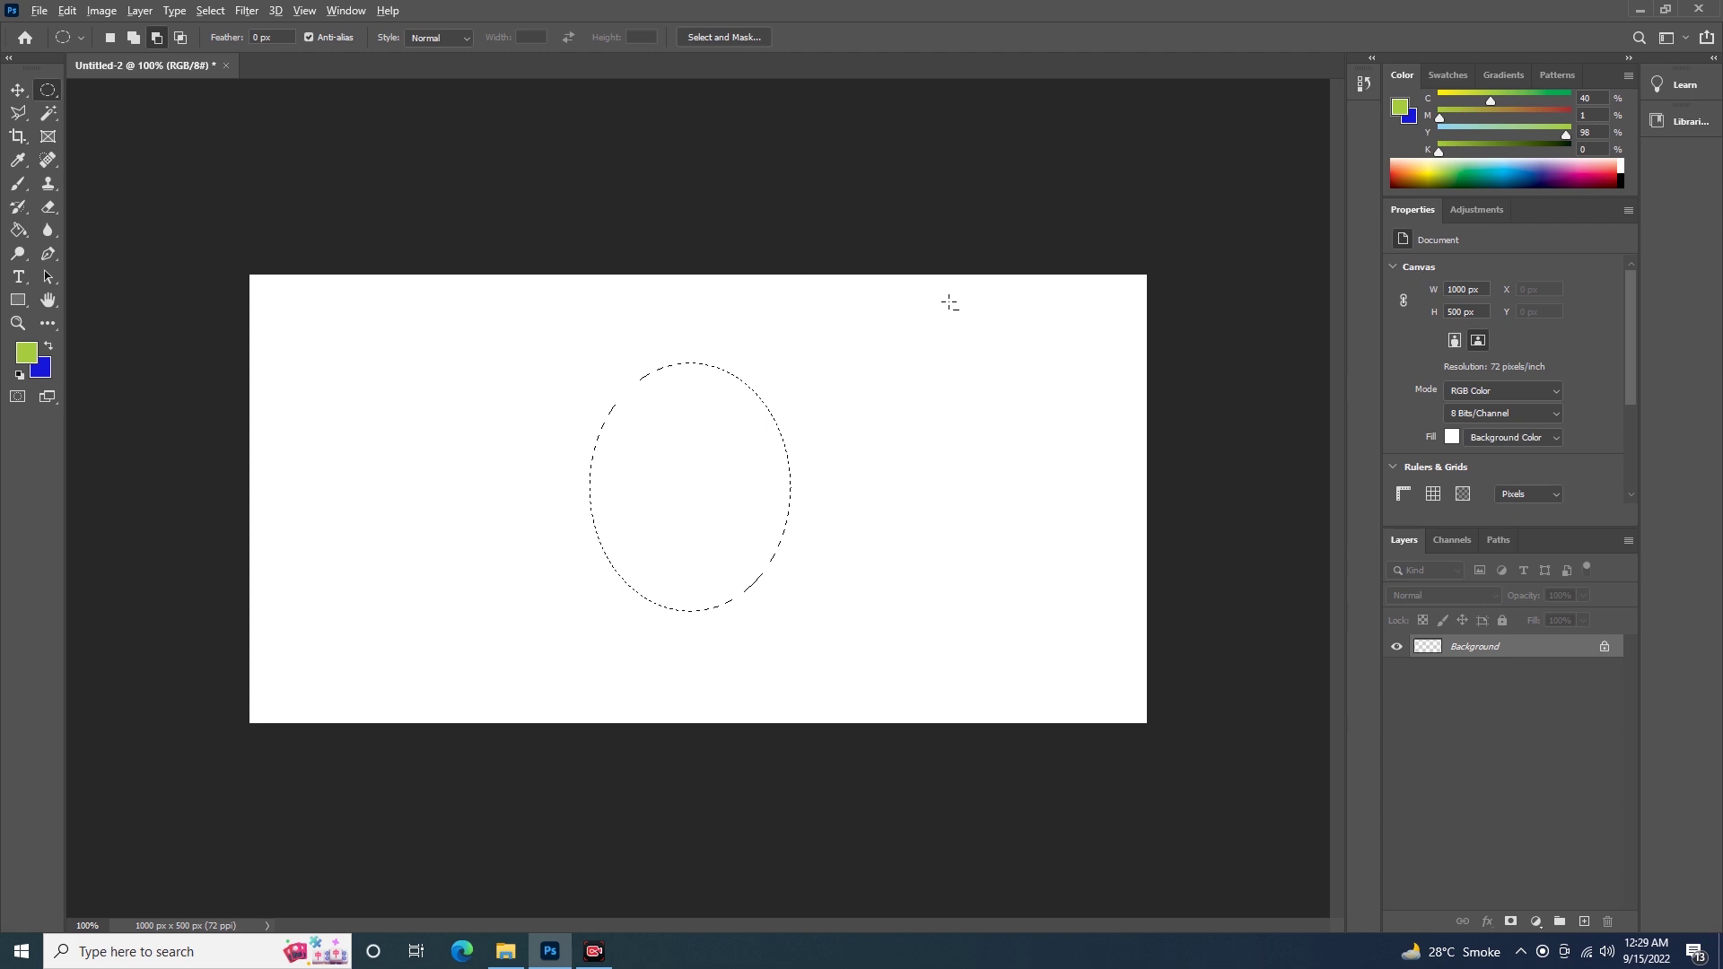
pyautogui.hotkey('alt', 'BackSpace')
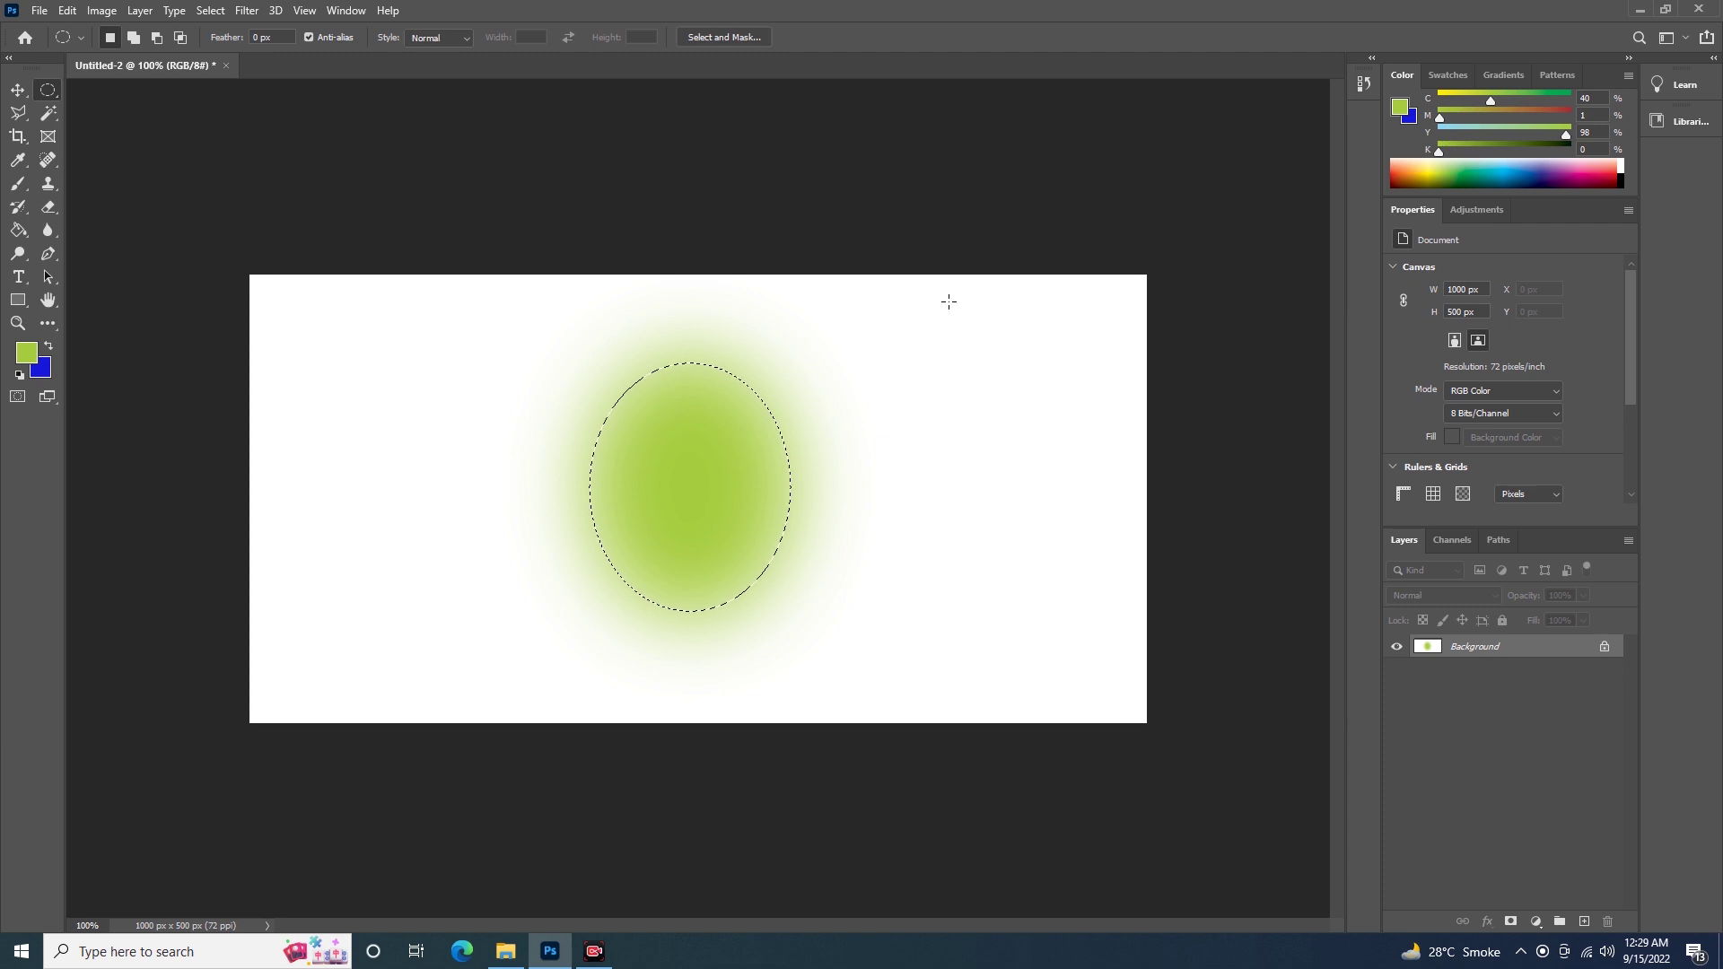
pyautogui.rightClick(715, 422)
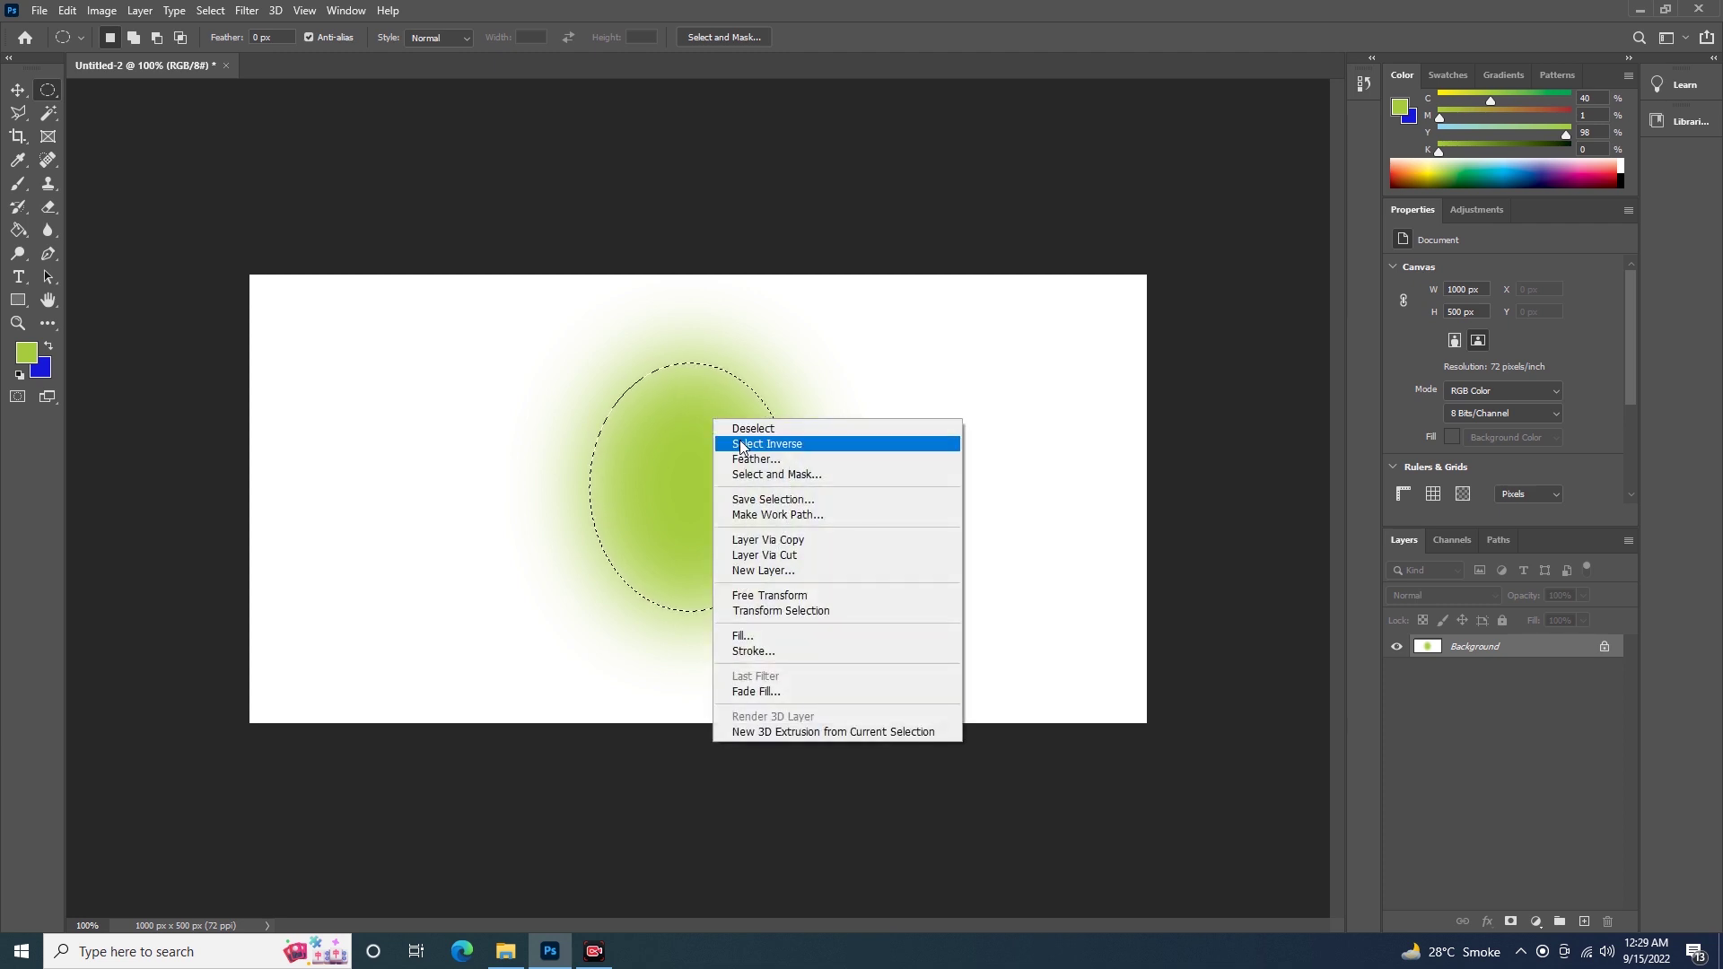
# Step: Invert the selection, fill the surroundings with the blue background colour, and deselect
pyautogui.click(742, 444)
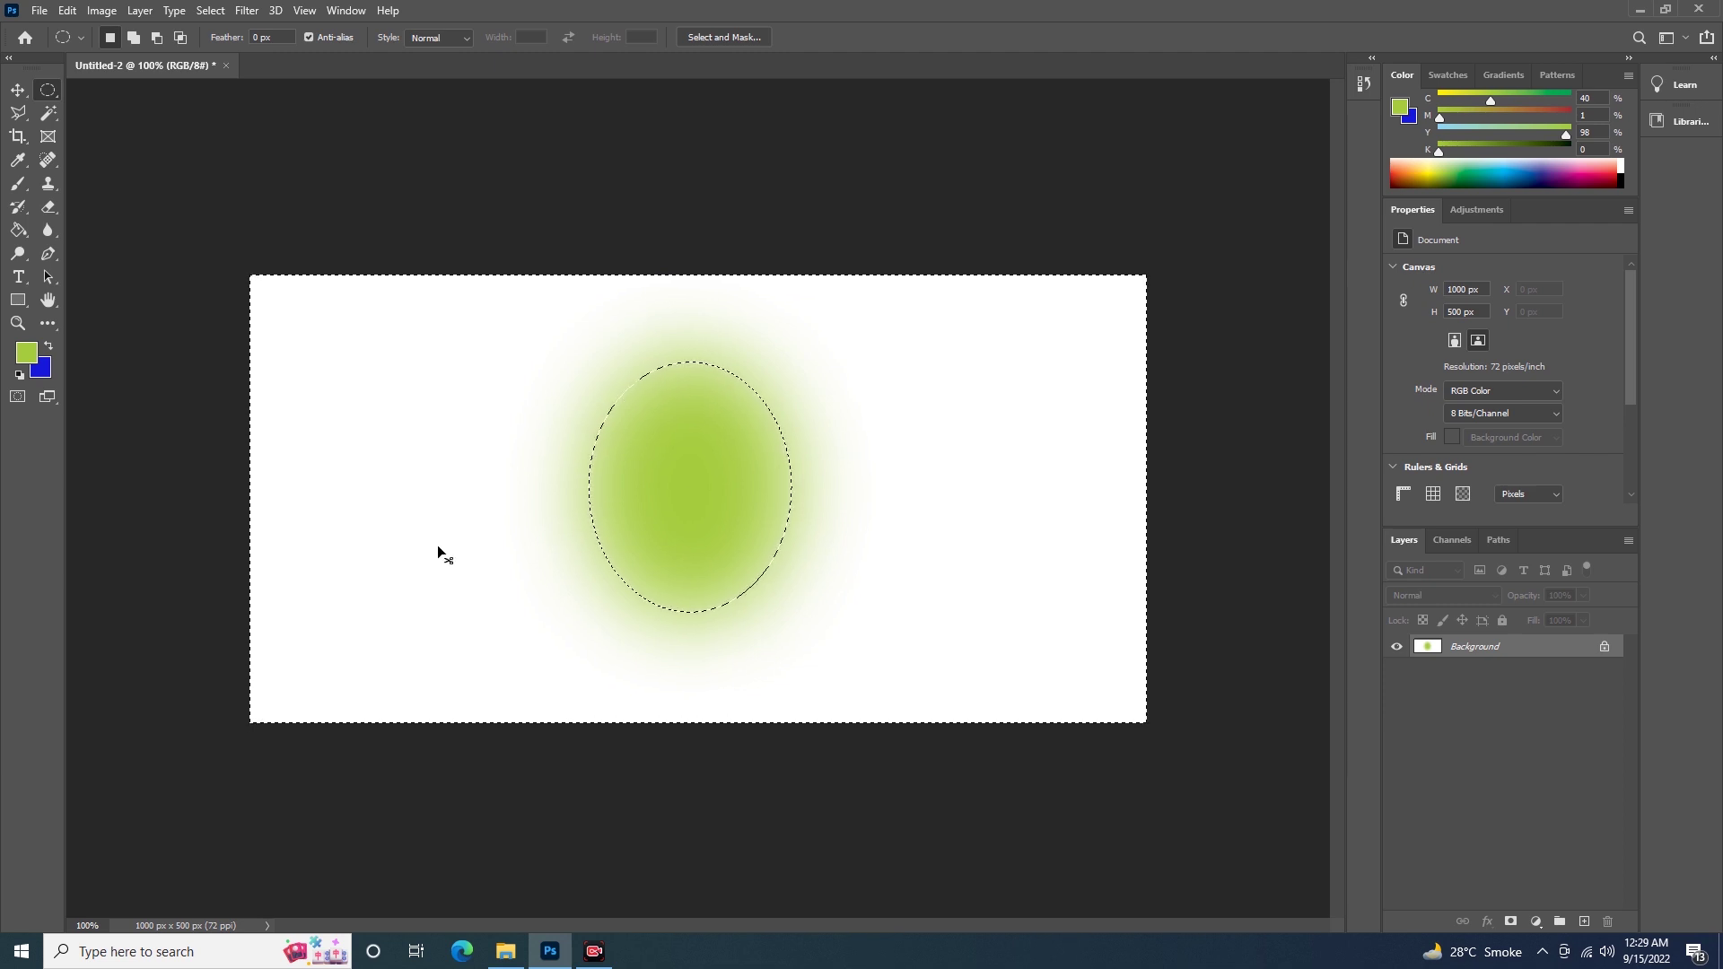
pyautogui.hotkey('ctrl', 'BackSpace')
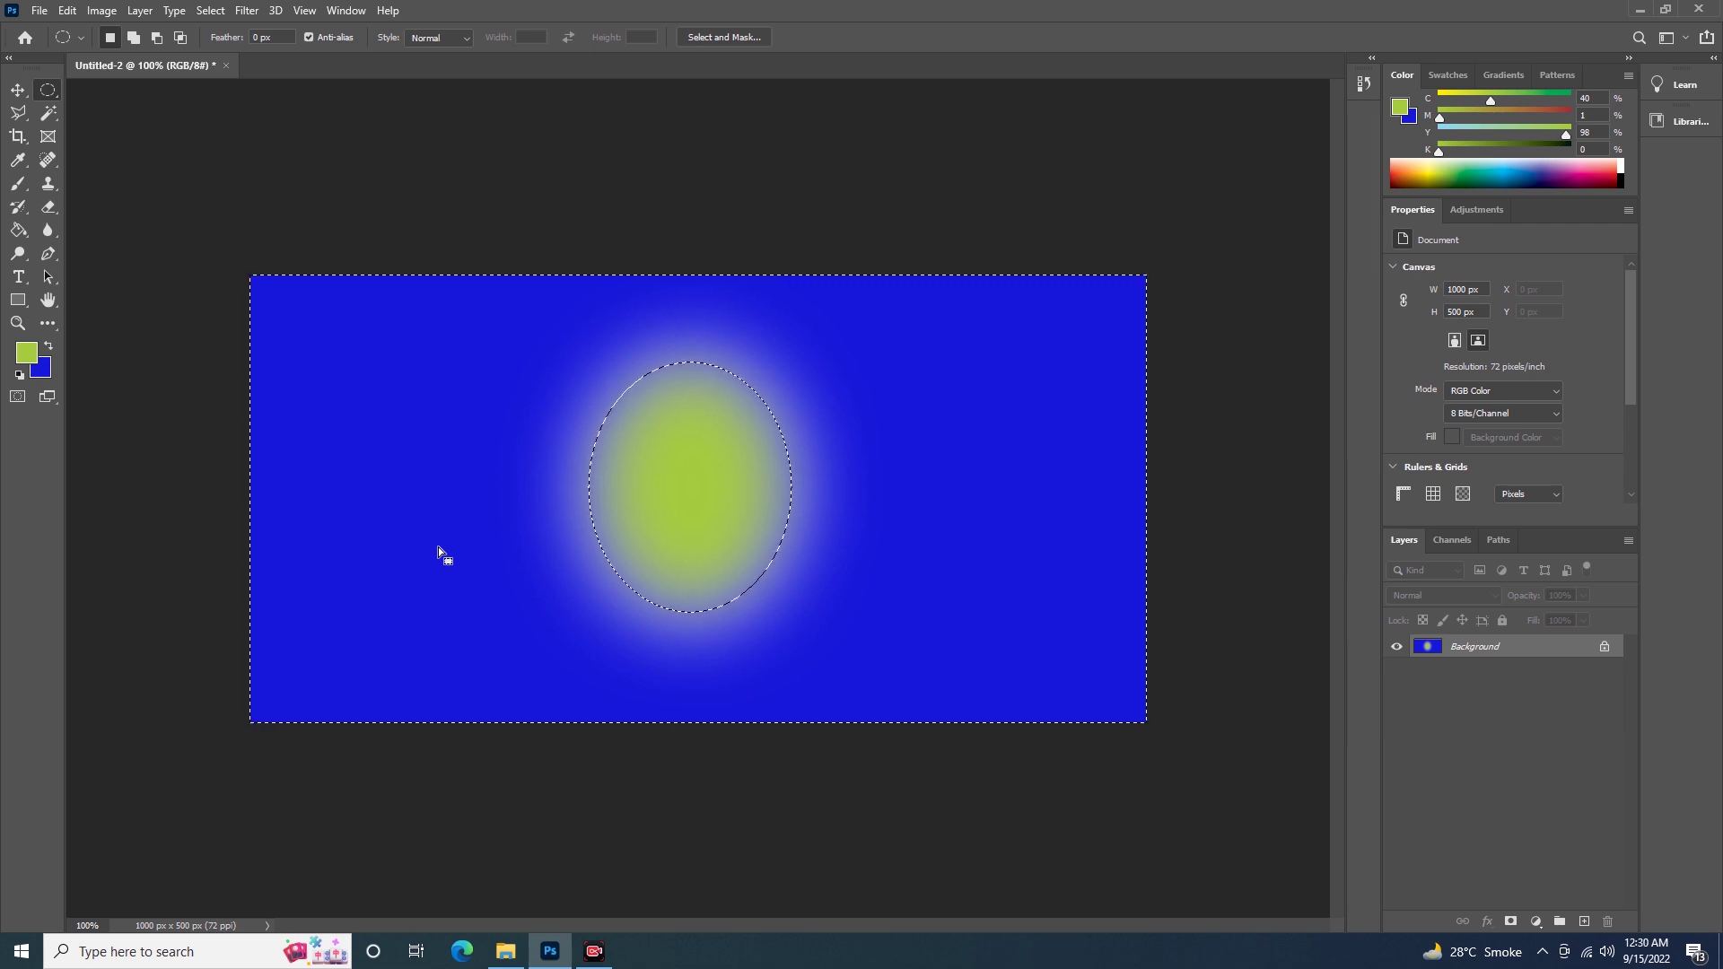
pyautogui.hotkey('ctrl', 'd')
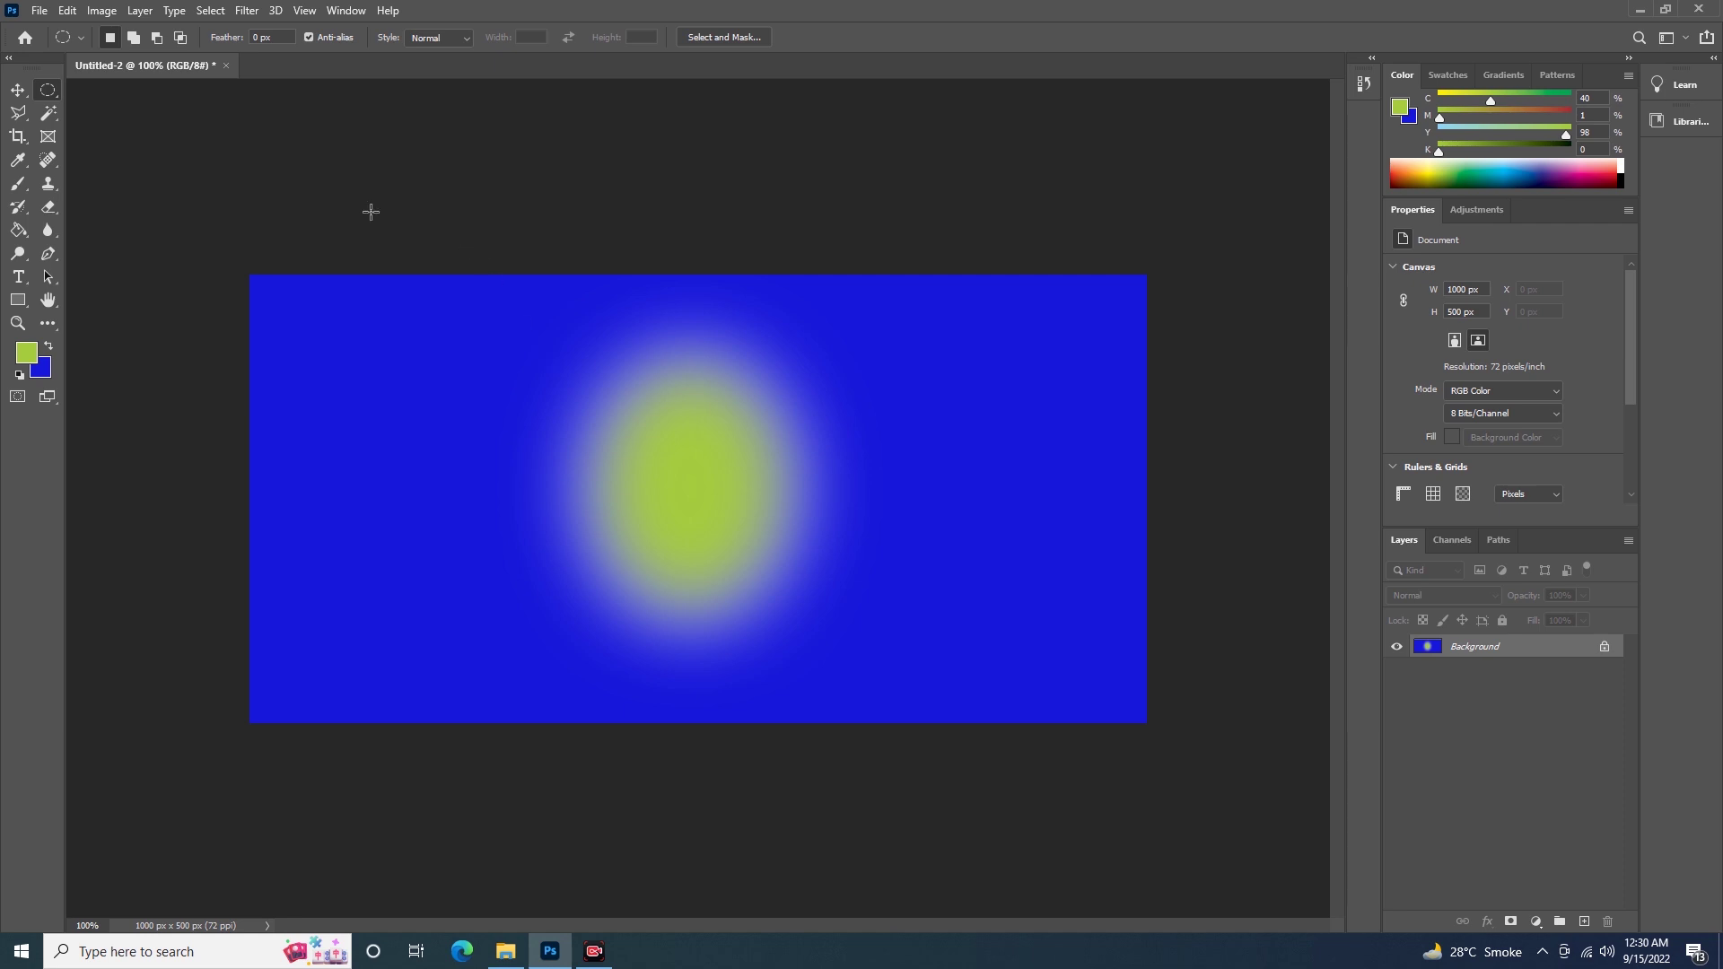
# Step: Select the Move tool and bring the 'lec 1' File Explorer window forward
pyautogui.click(18, 90)
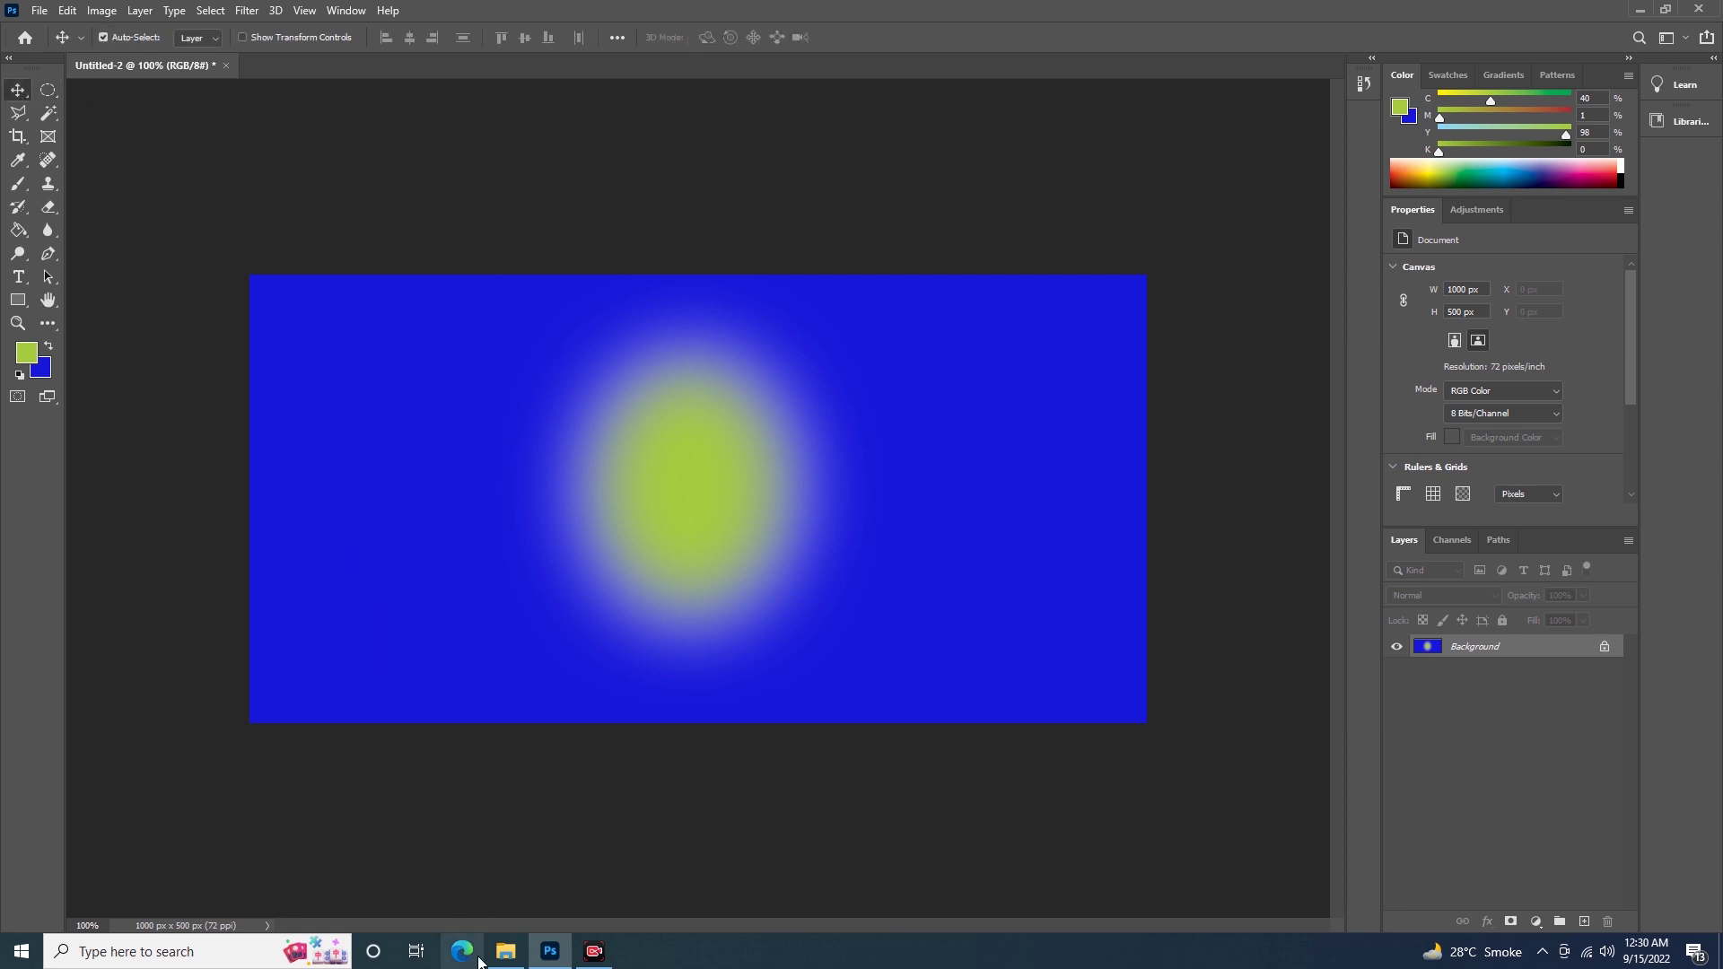
pyautogui.moveTo(504, 952)
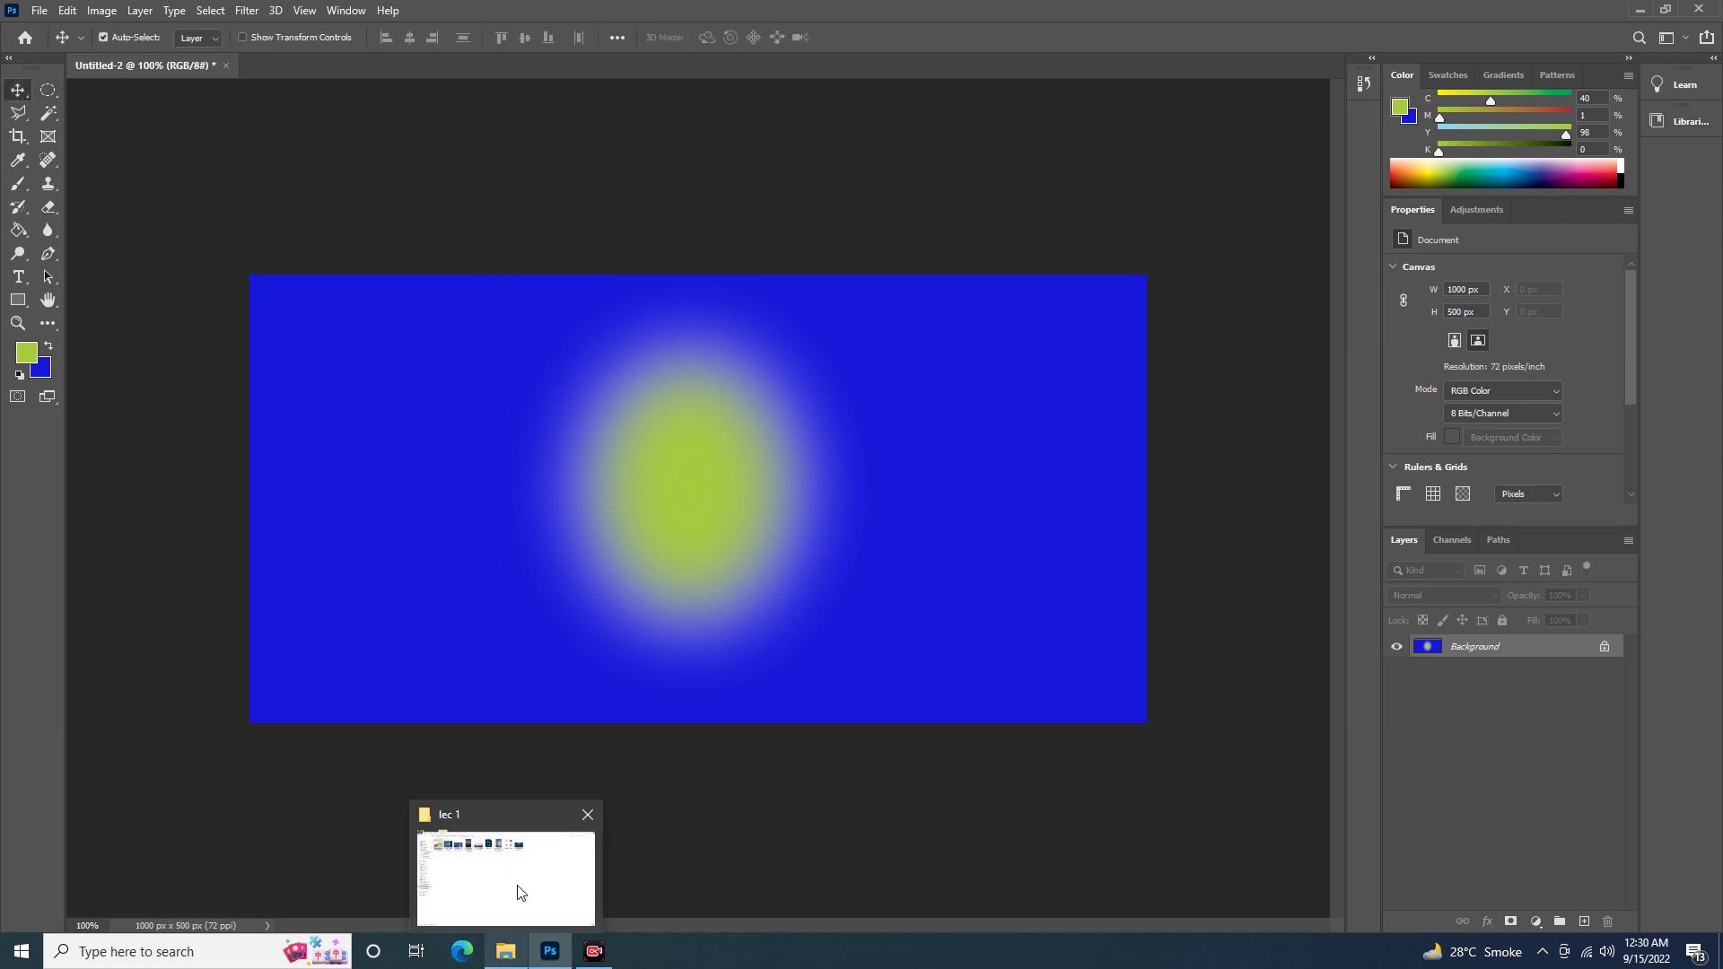
pyautogui.click(518, 898)
# Step: Place the breakfast fruit photo onto Untitled-2, then delete the placed layer
pyautogui.moveTo(206, 149); pyautogui.dragTo(232, 205)
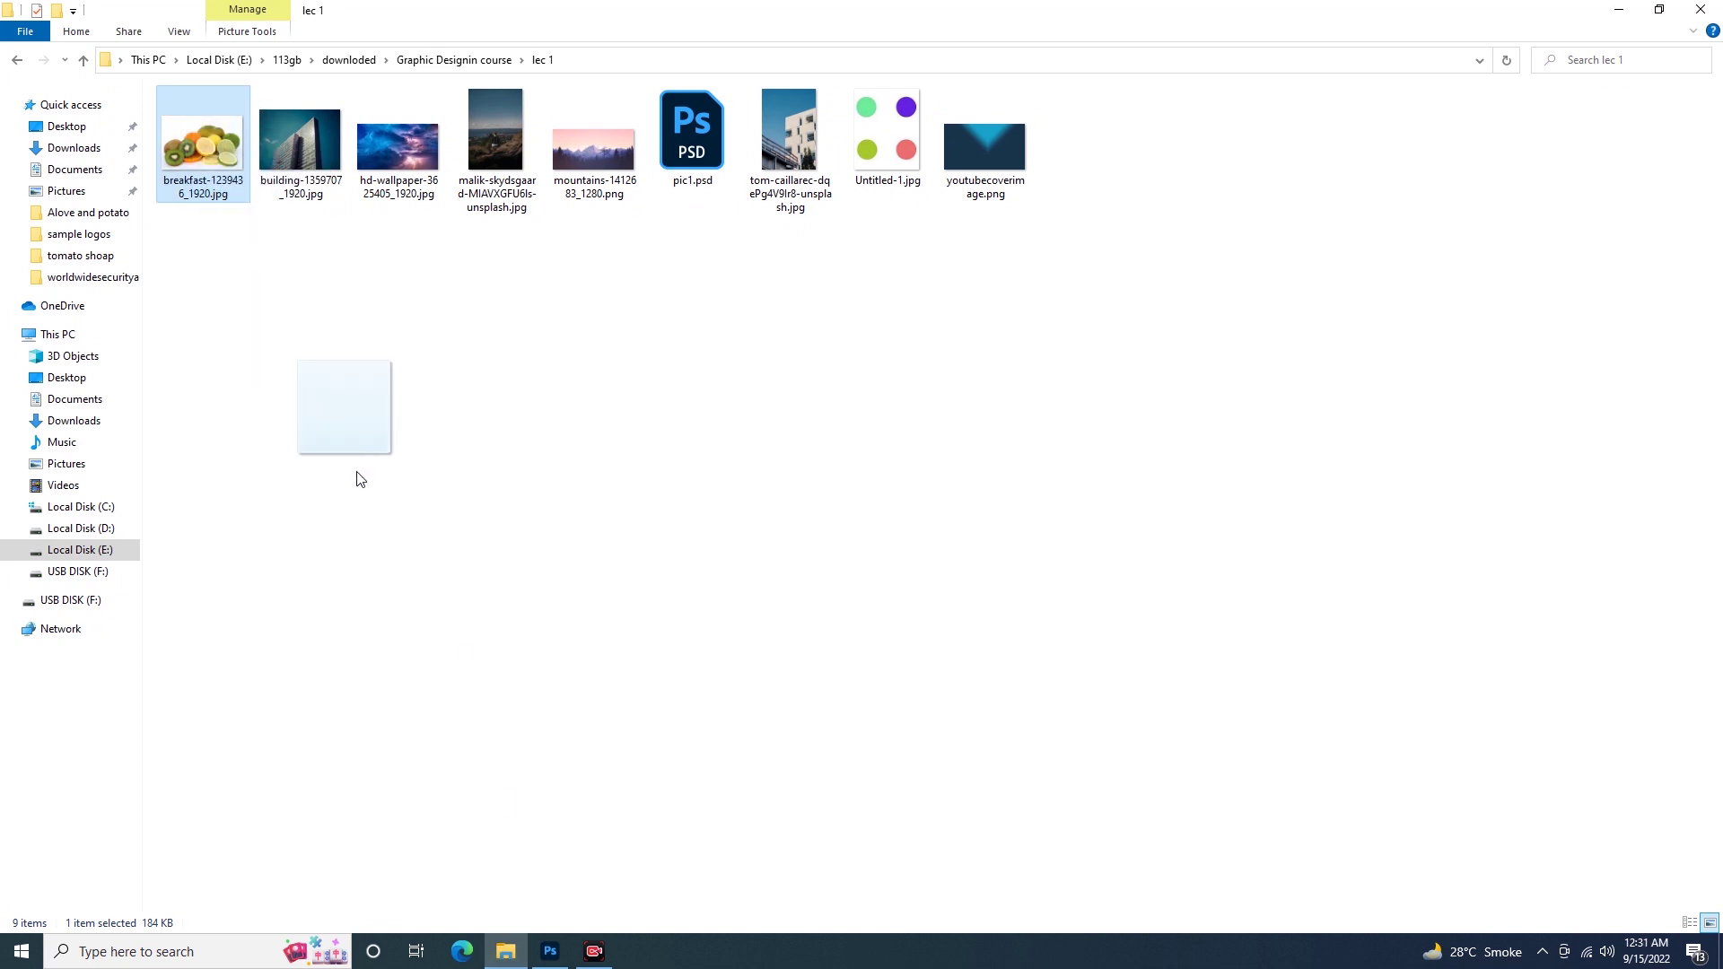
pyautogui.moveTo(232, 204)
pyautogui.mouseDown()
pyautogui.moveTo(551, 957)
pyautogui.moveTo(642, 445)
pyautogui.mouseUp()
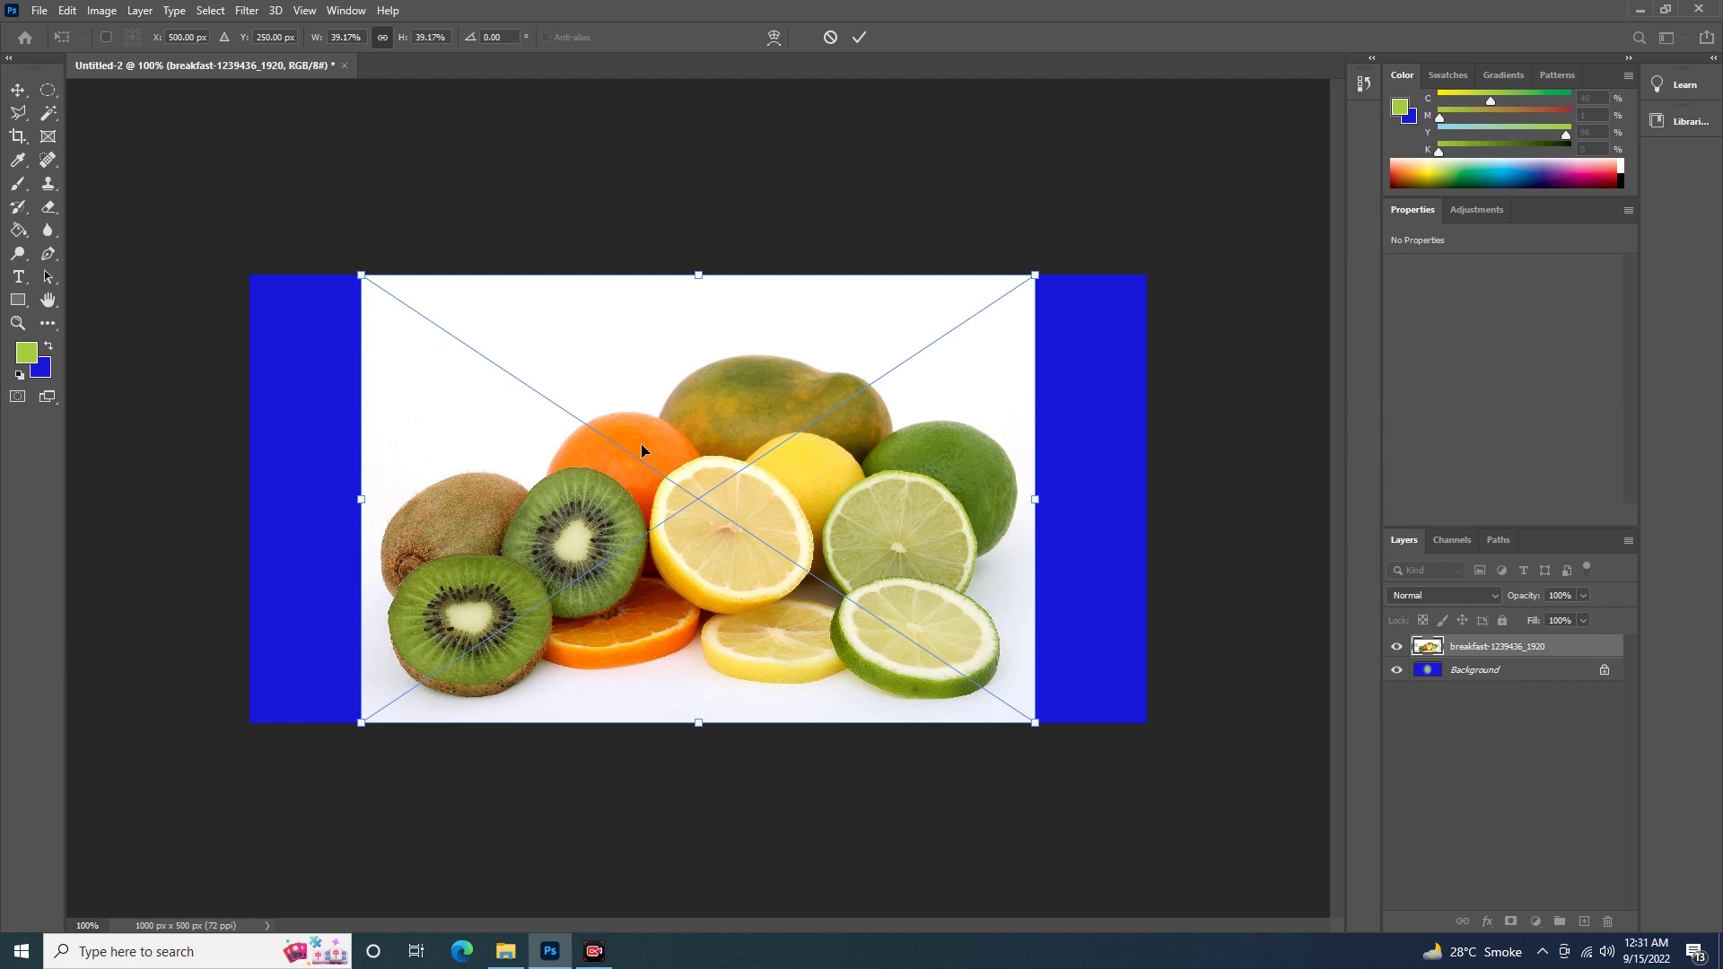
pyautogui.press('Return')
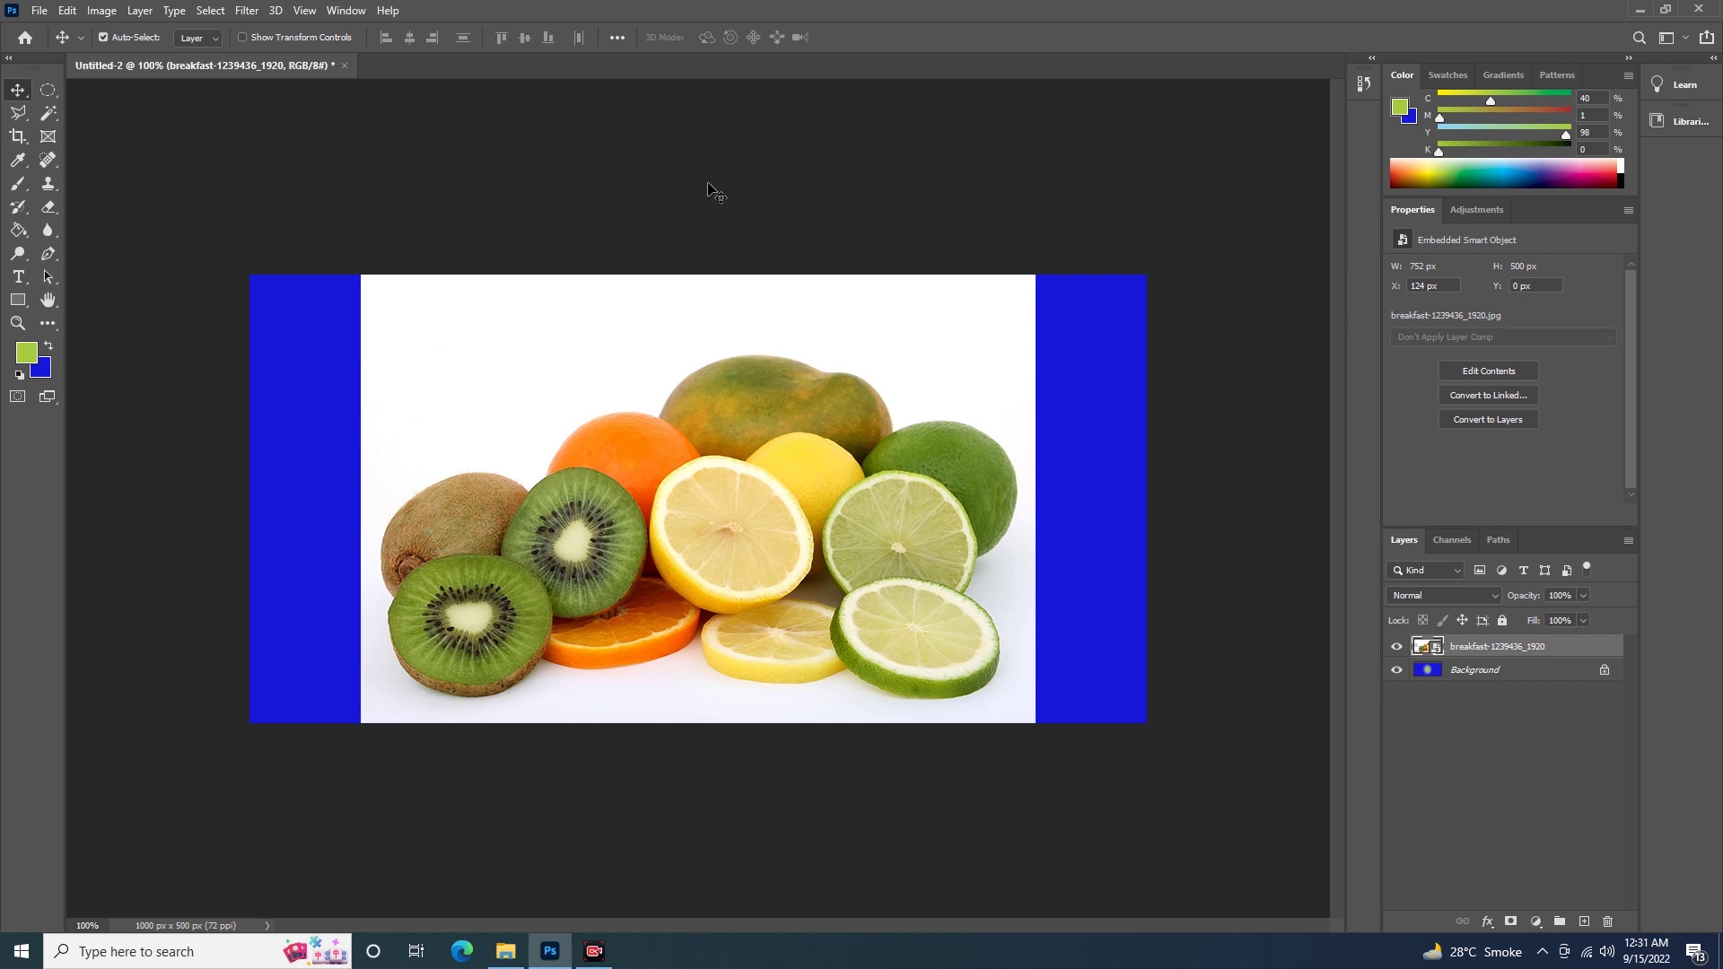
pyautogui.press('ctrl')
pyautogui.press('Delete')
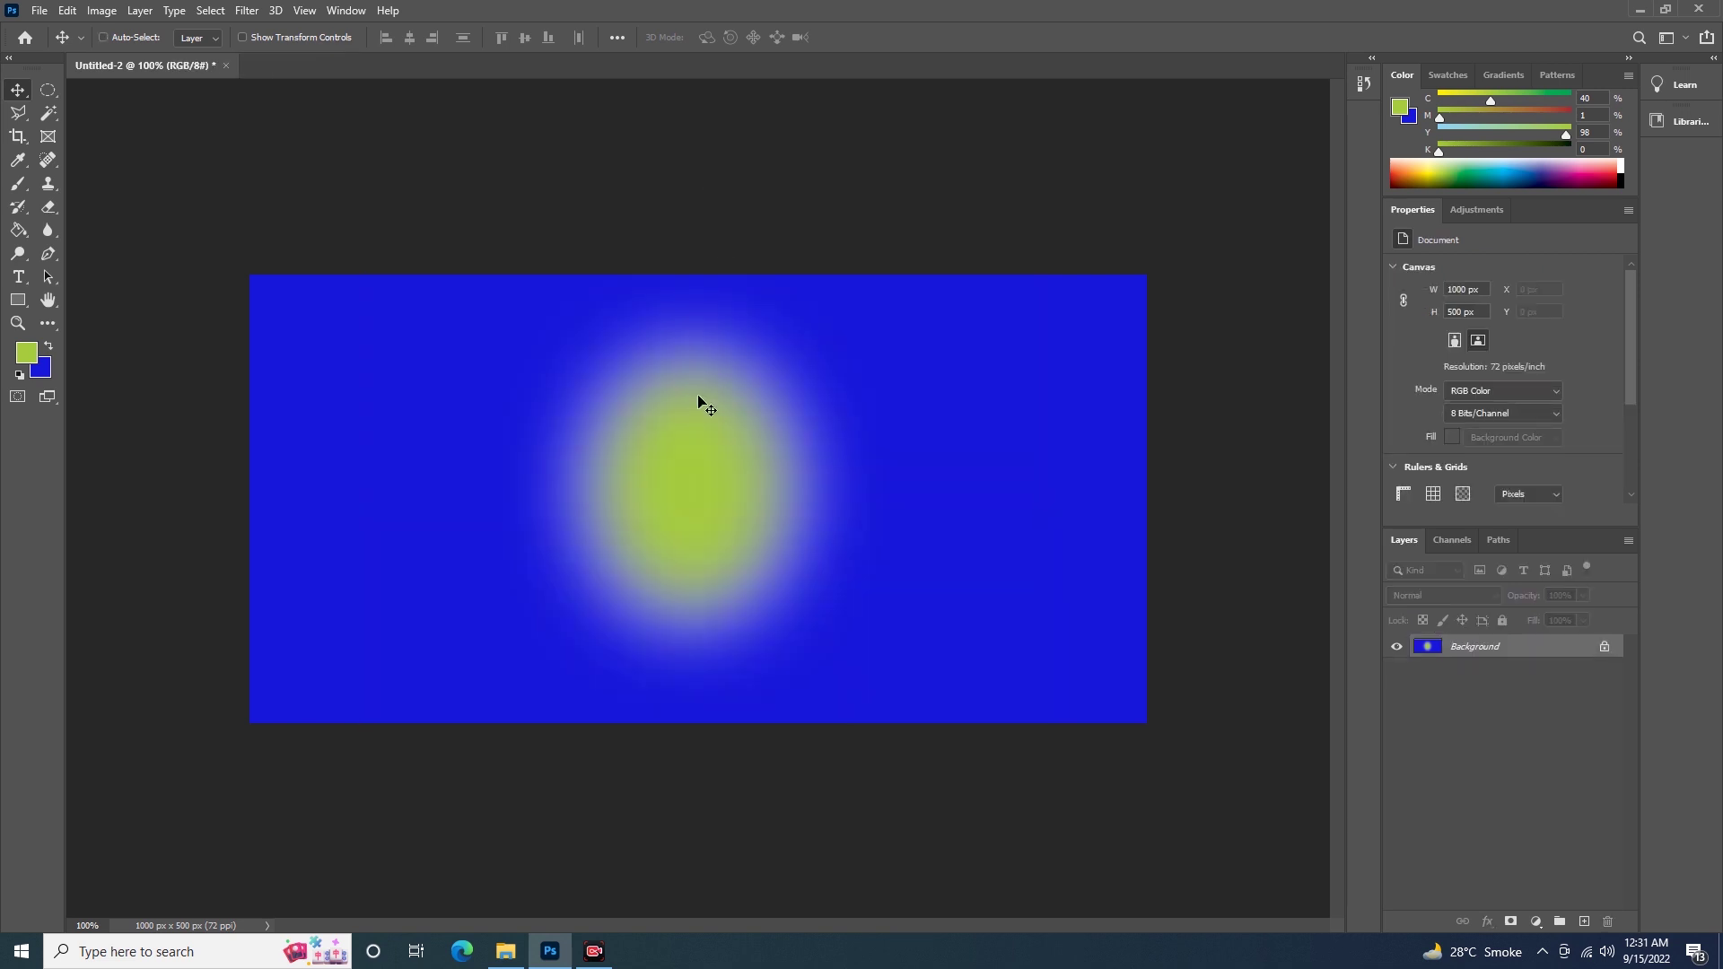
# Step: Drag the fruit photo into Photoshop as its own document, then close it
pyautogui.click(507, 950)
pyautogui.moveTo(209, 149)
pyautogui.mouseDown()
pyautogui.moveTo(543, 962)
pyautogui.moveTo(812, 52)
pyautogui.mouseUp()
pyautogui.moveTo(874, 45); pyautogui.dragTo(874, 45)
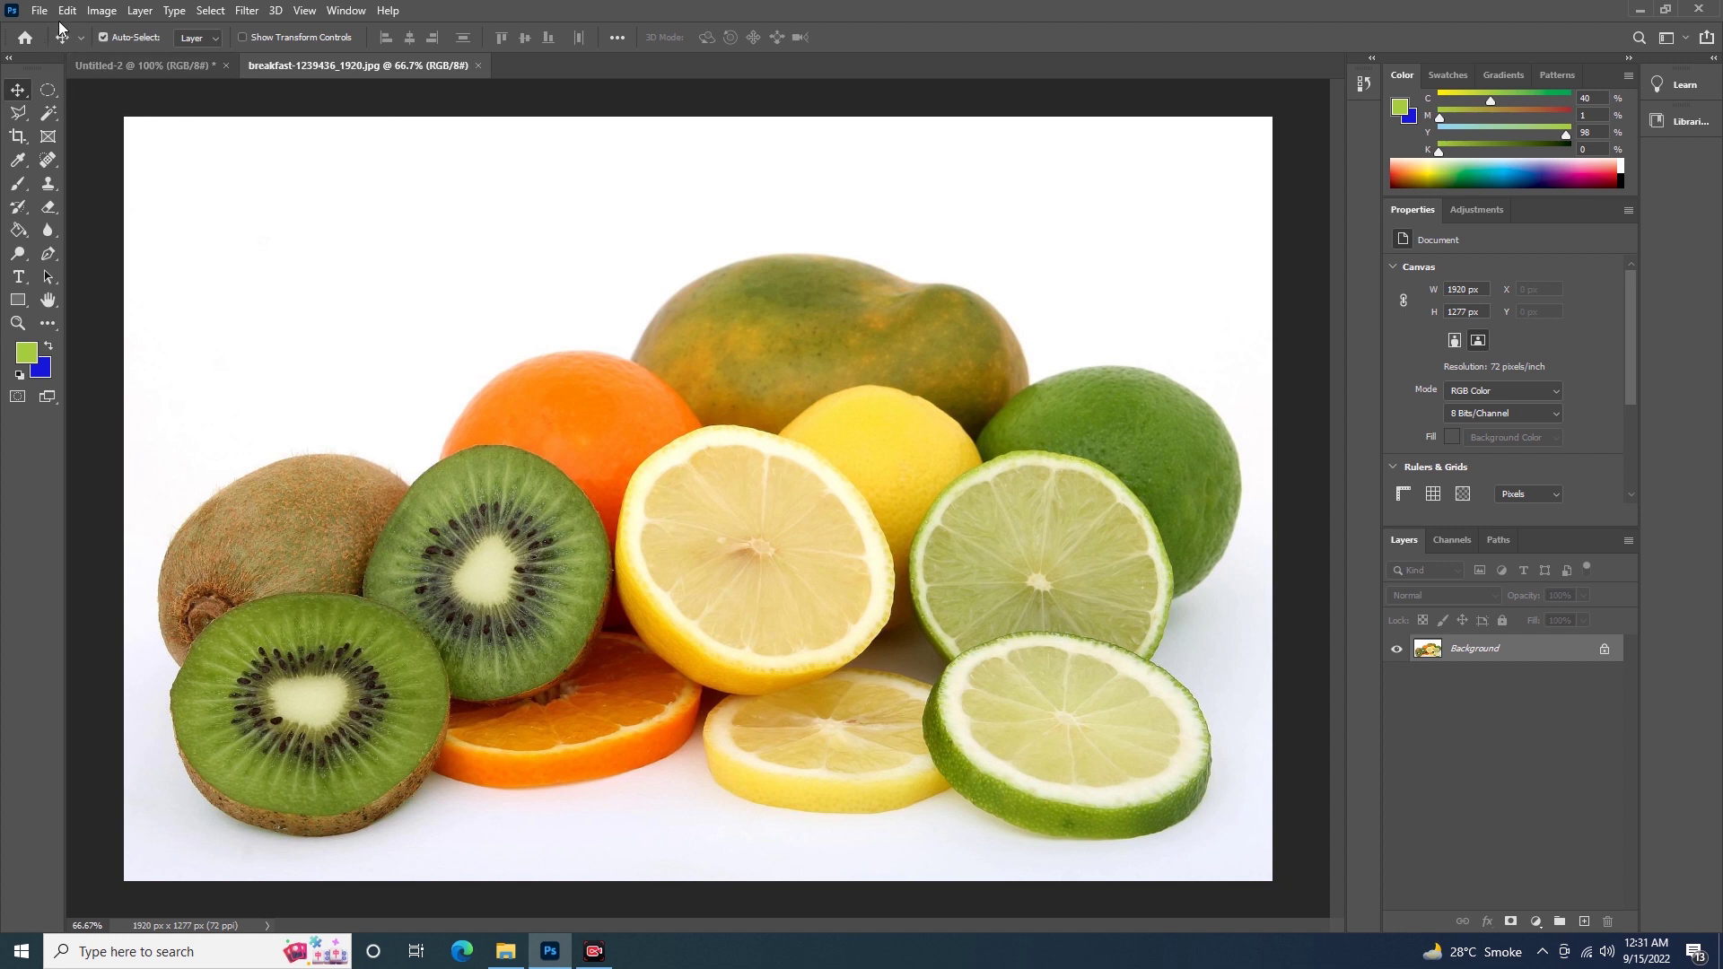
pyautogui.click(117, 39)
pyautogui.click(477, 66)
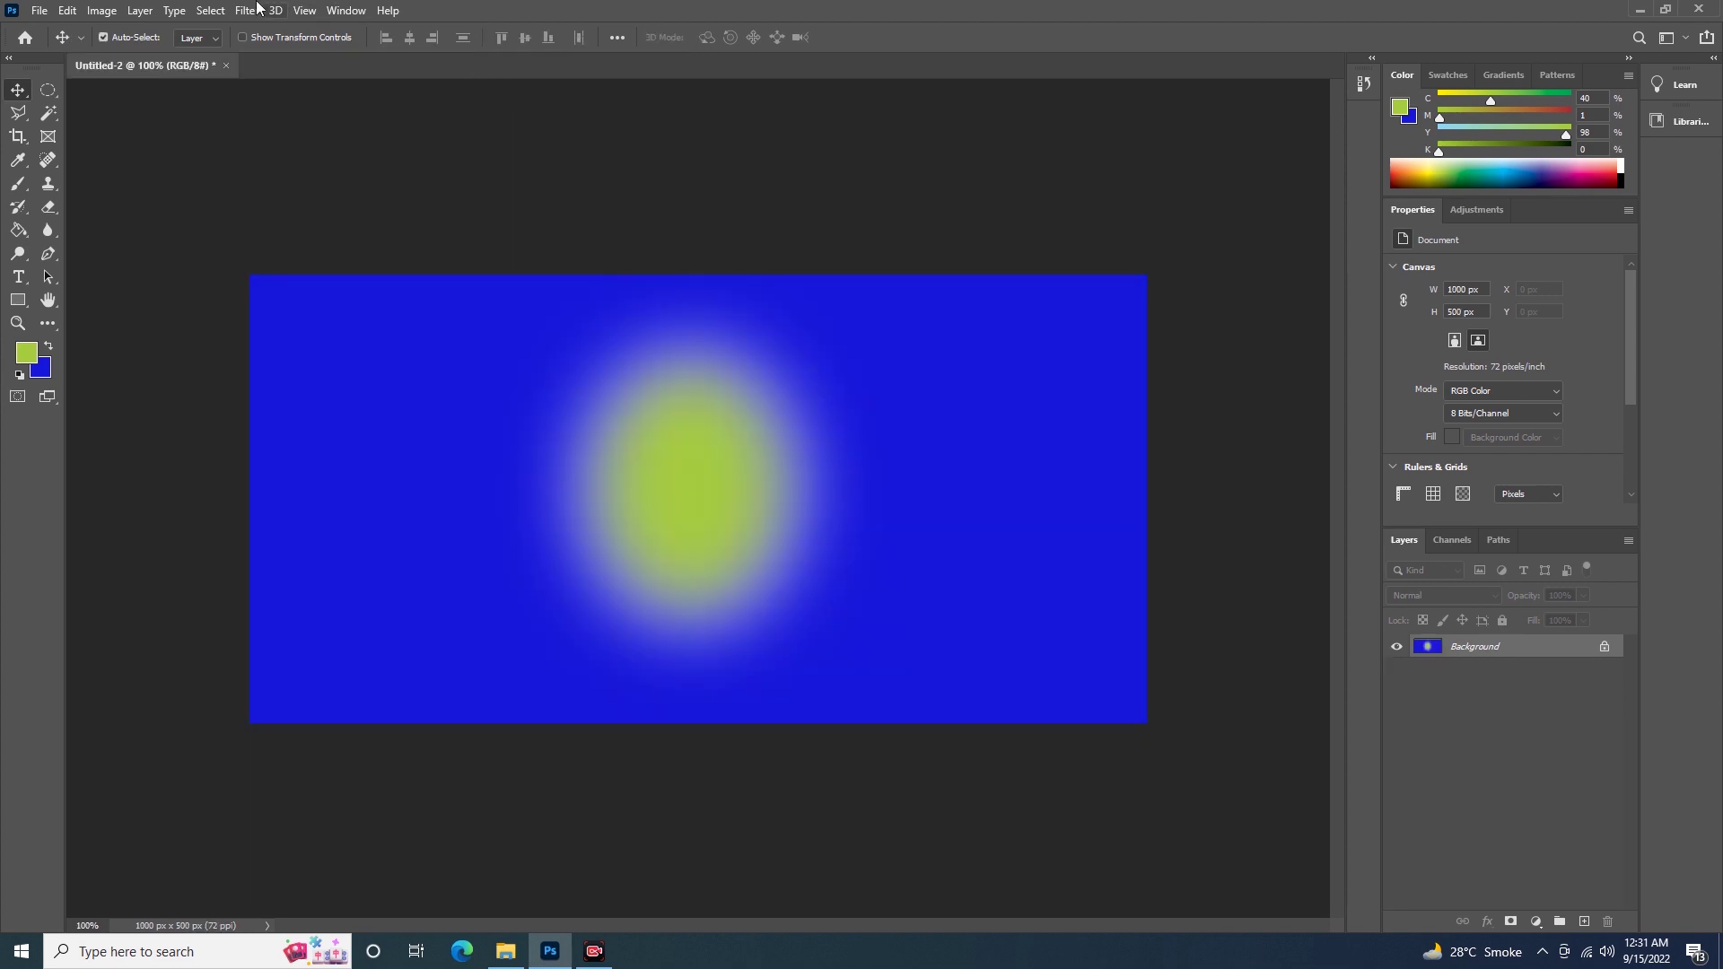
# Step: Open breakfast-1239436_1920.jpg through File > Open
pyautogui.click(40, 10)
pyautogui.click(47, 48)
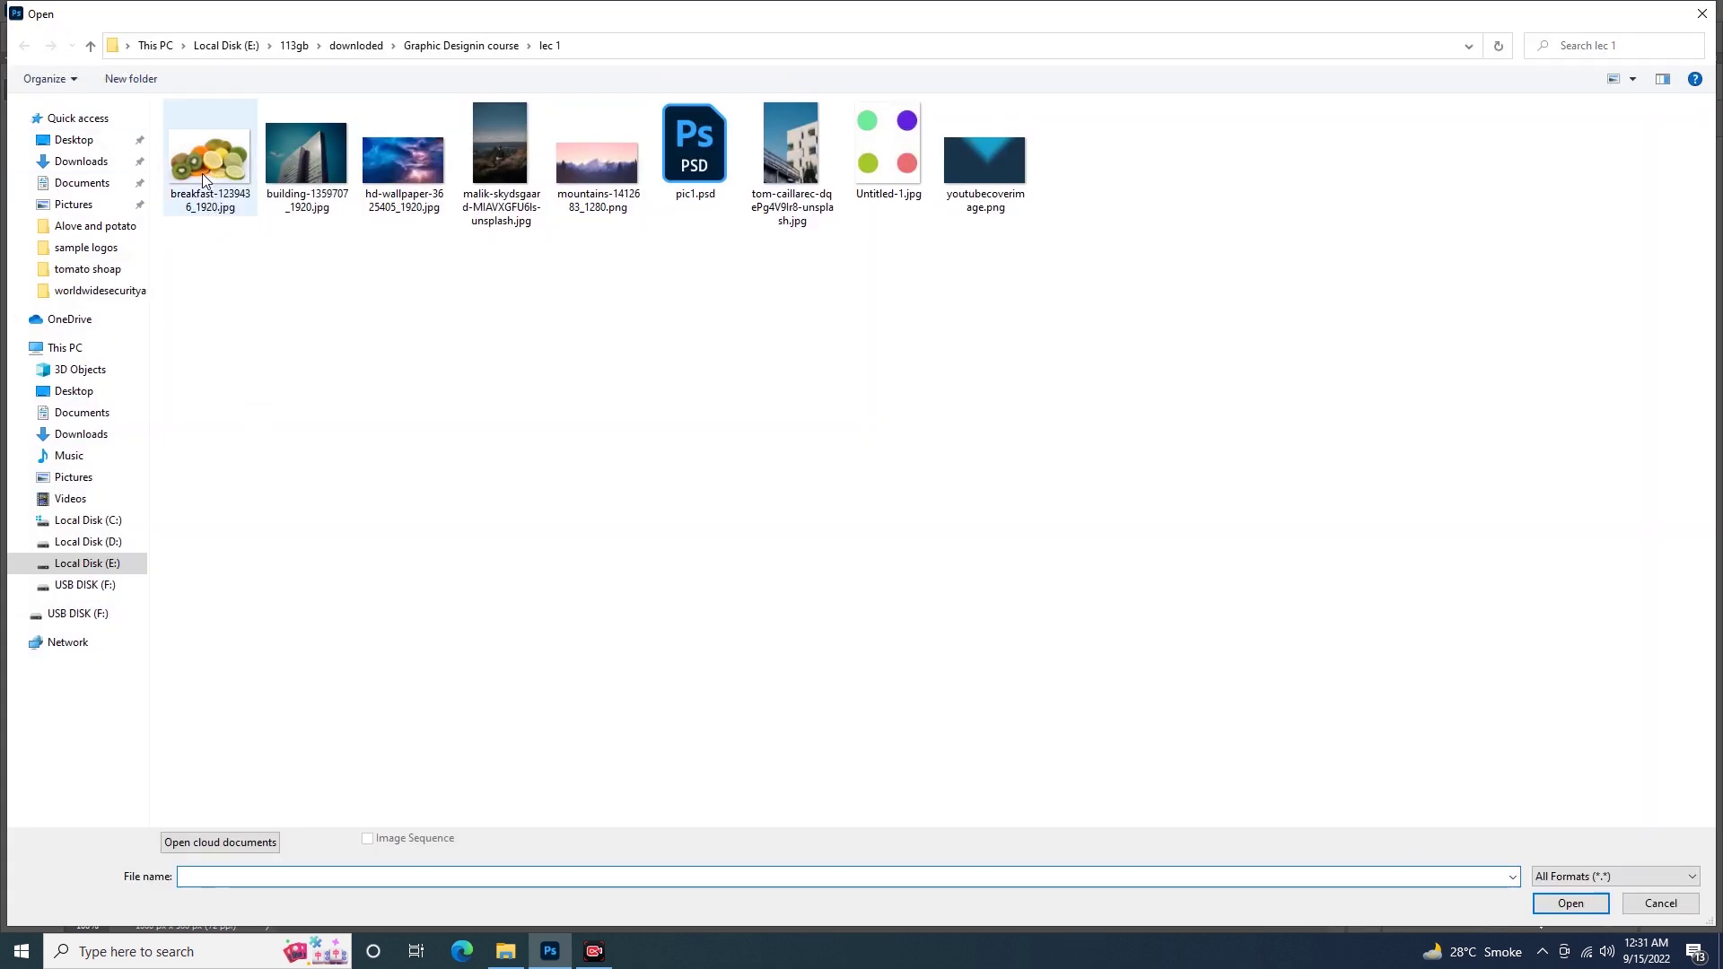
pyautogui.doubleClick(202, 173)
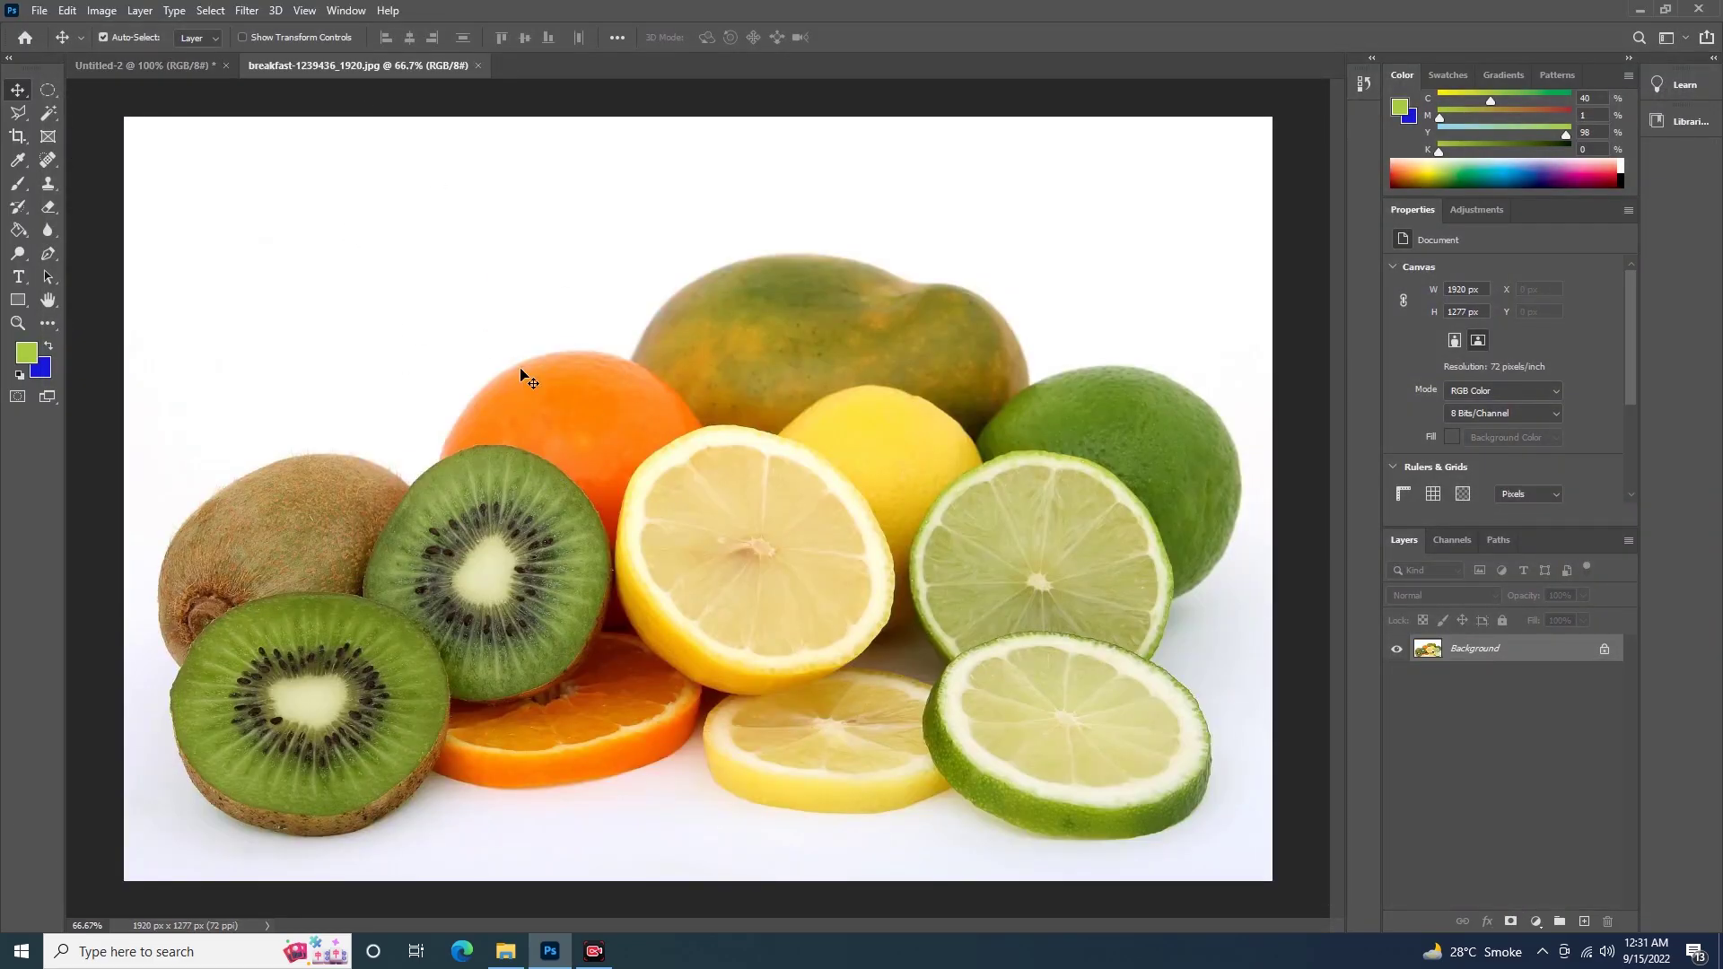
pyautogui.click(48, 89)
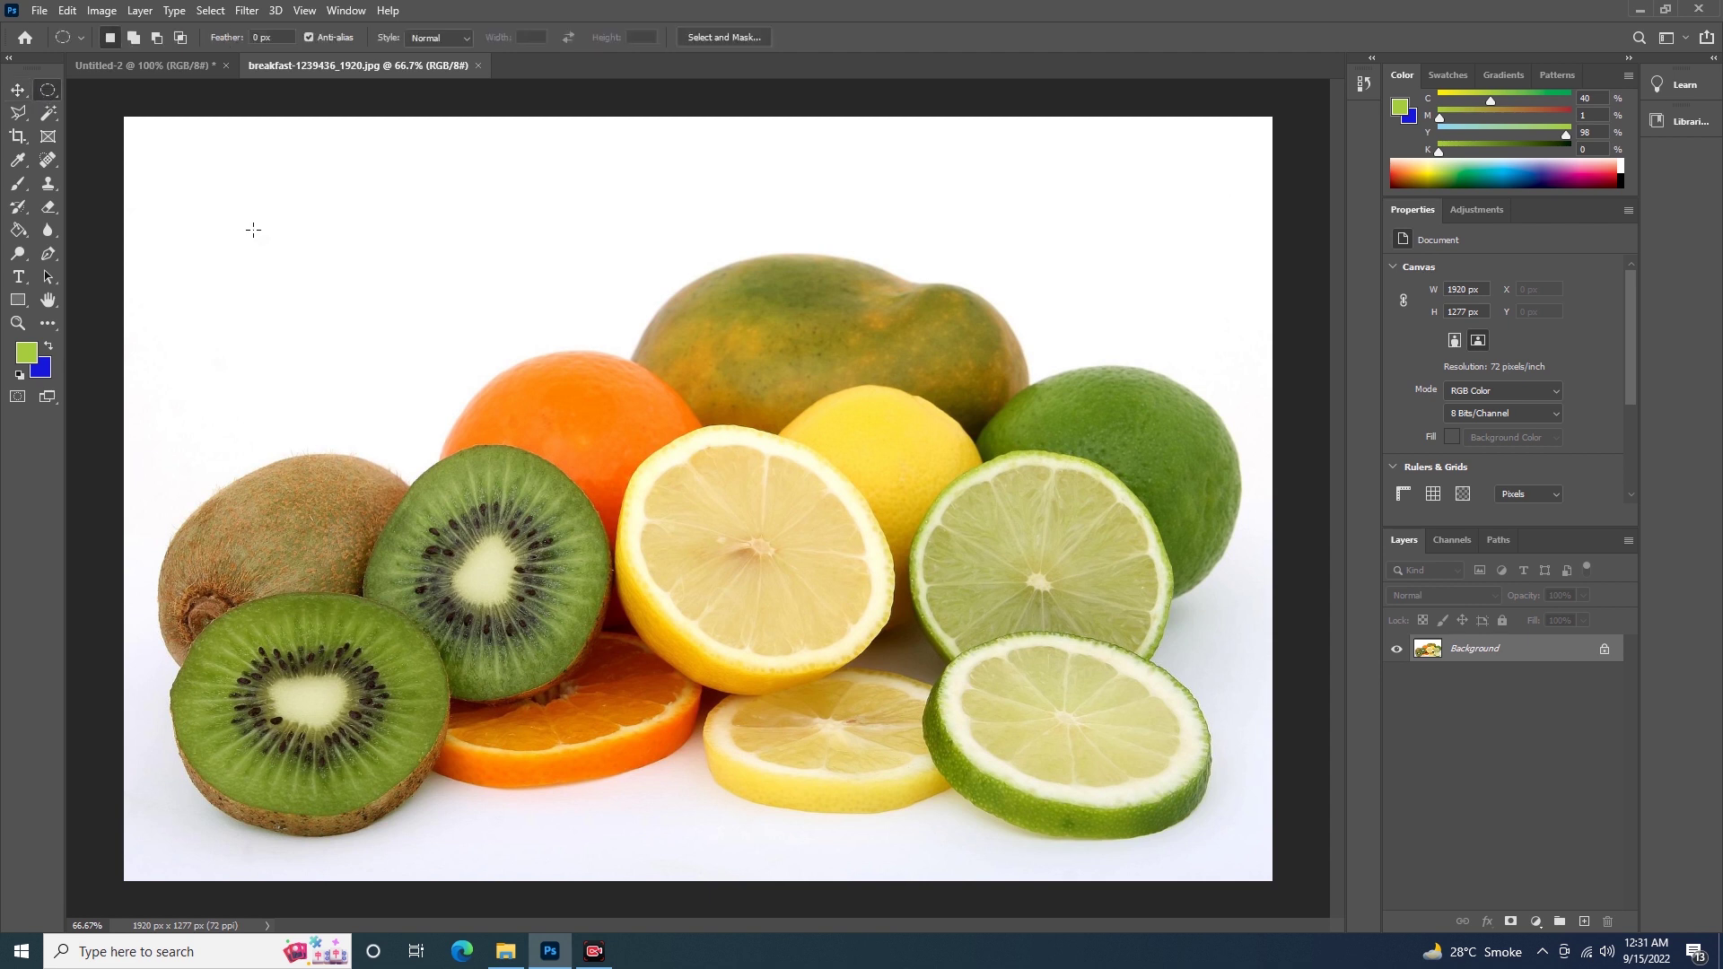
# Step: Draw a tall oval selection over the central fruit and feather it 40 px
pyautogui.moveTo(461, 191); pyautogui.dragTo(1159, 834)
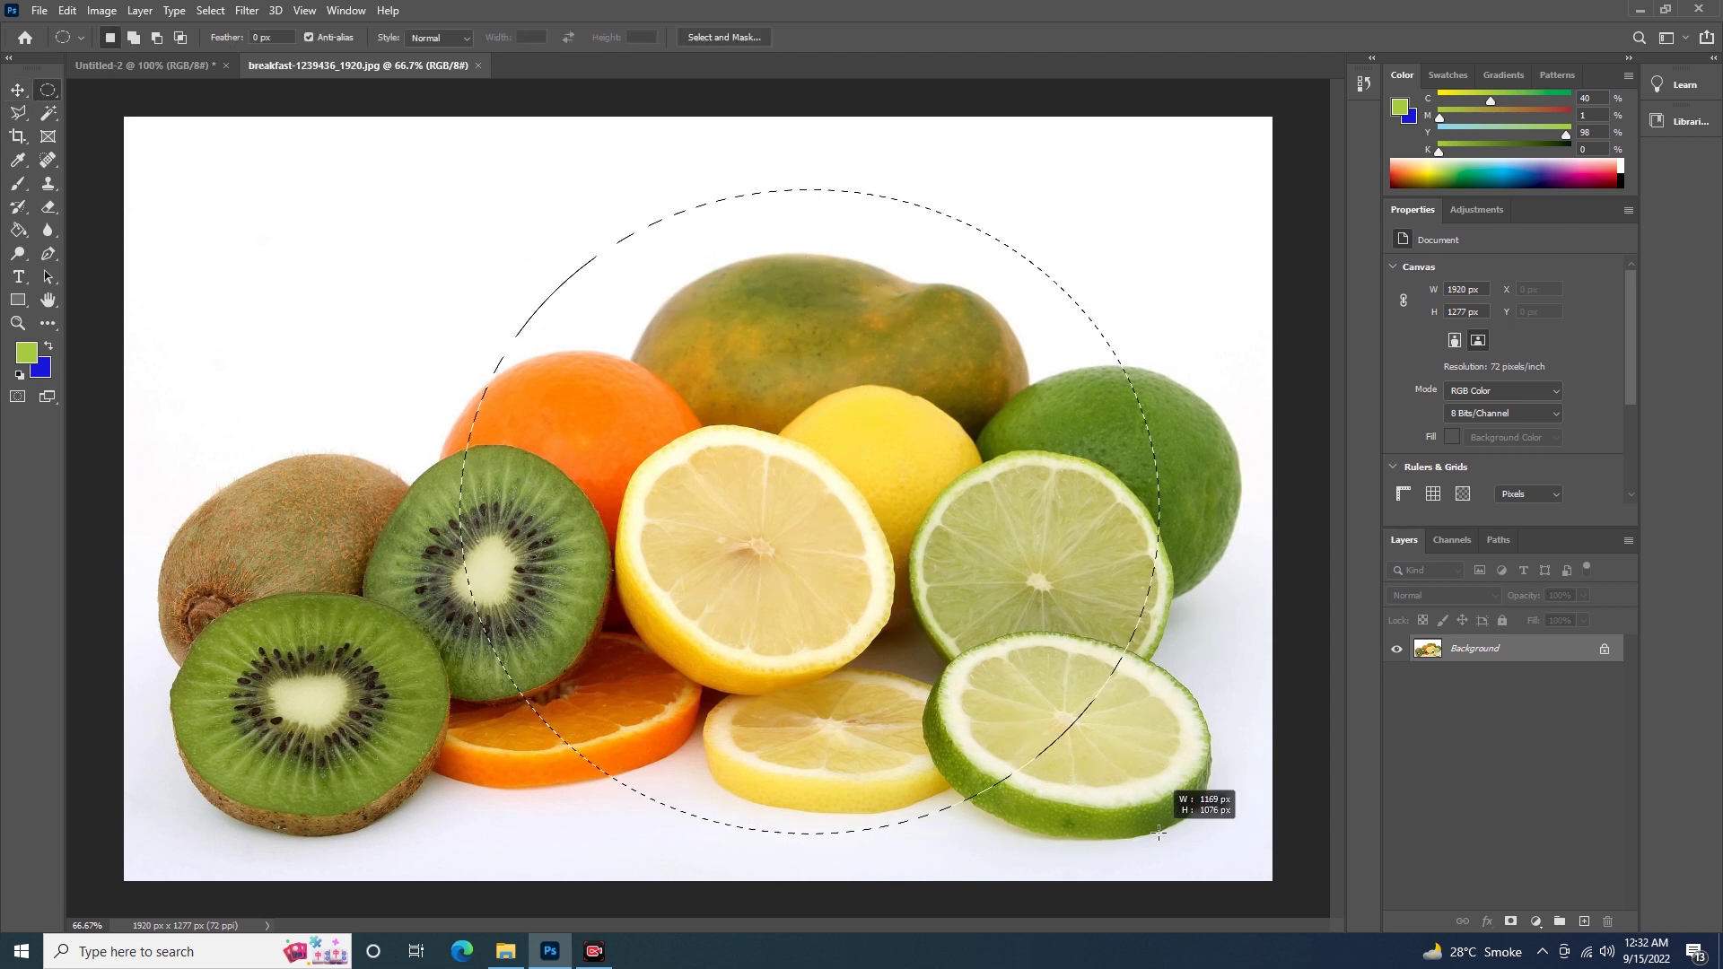
pyautogui.moveTo(1159, 834); pyautogui.dragTo(1004, 833)
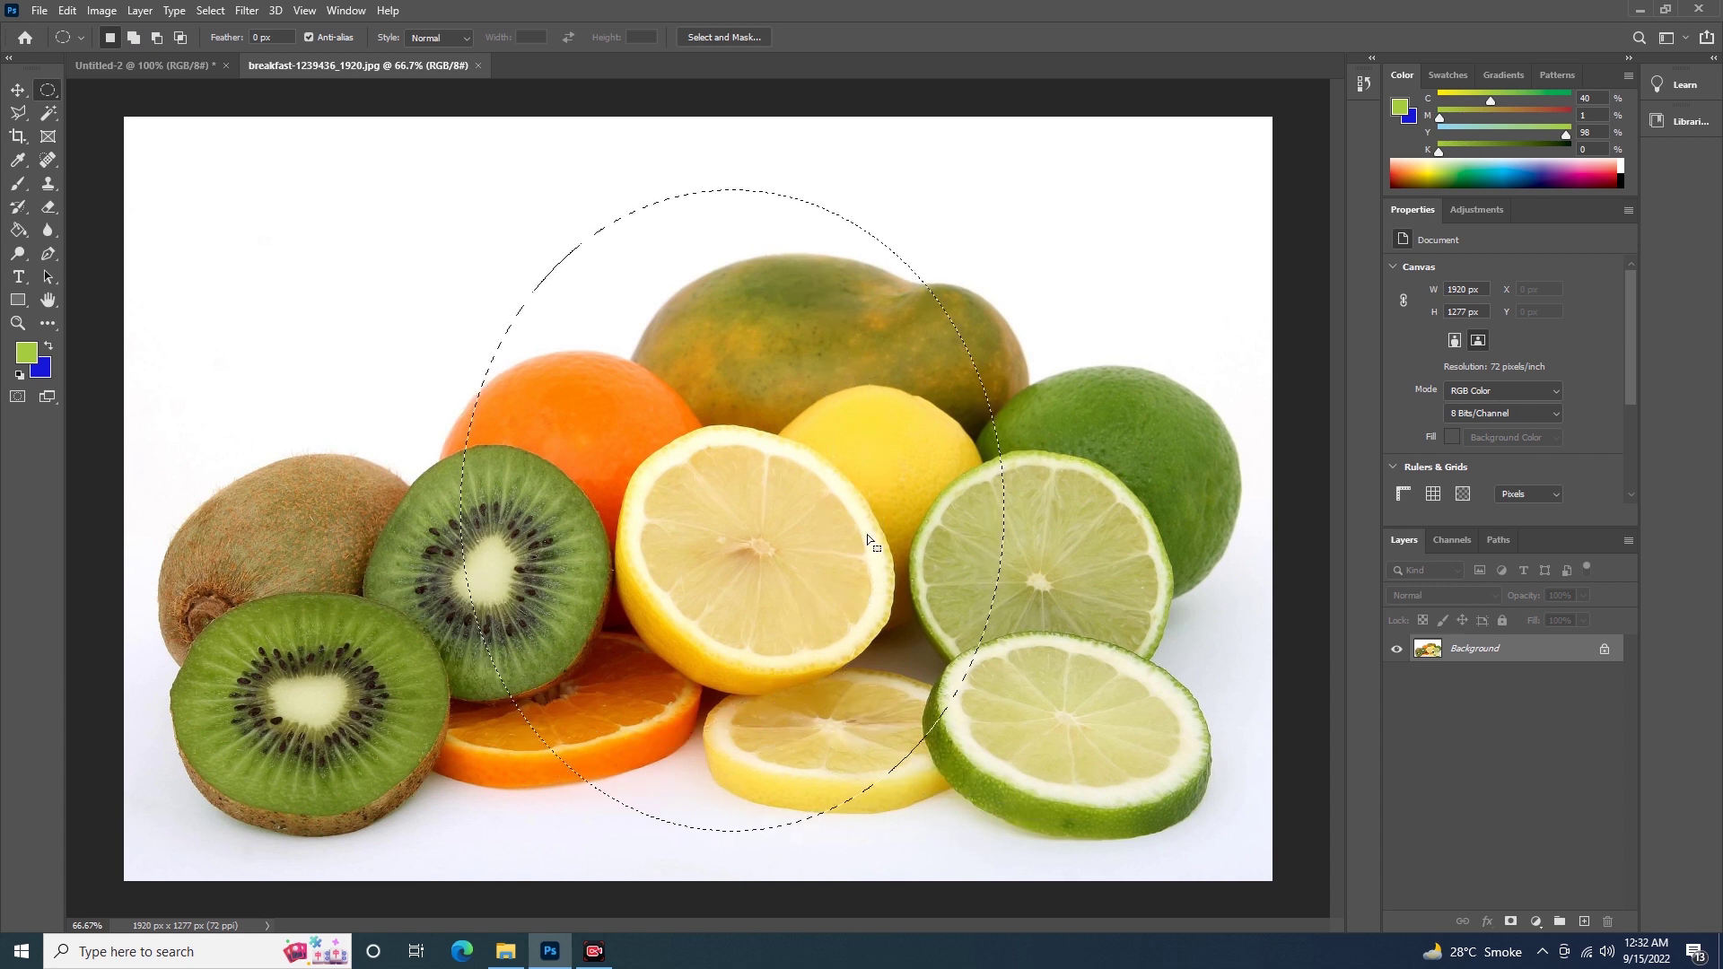
pyautogui.rightClick(859, 386)
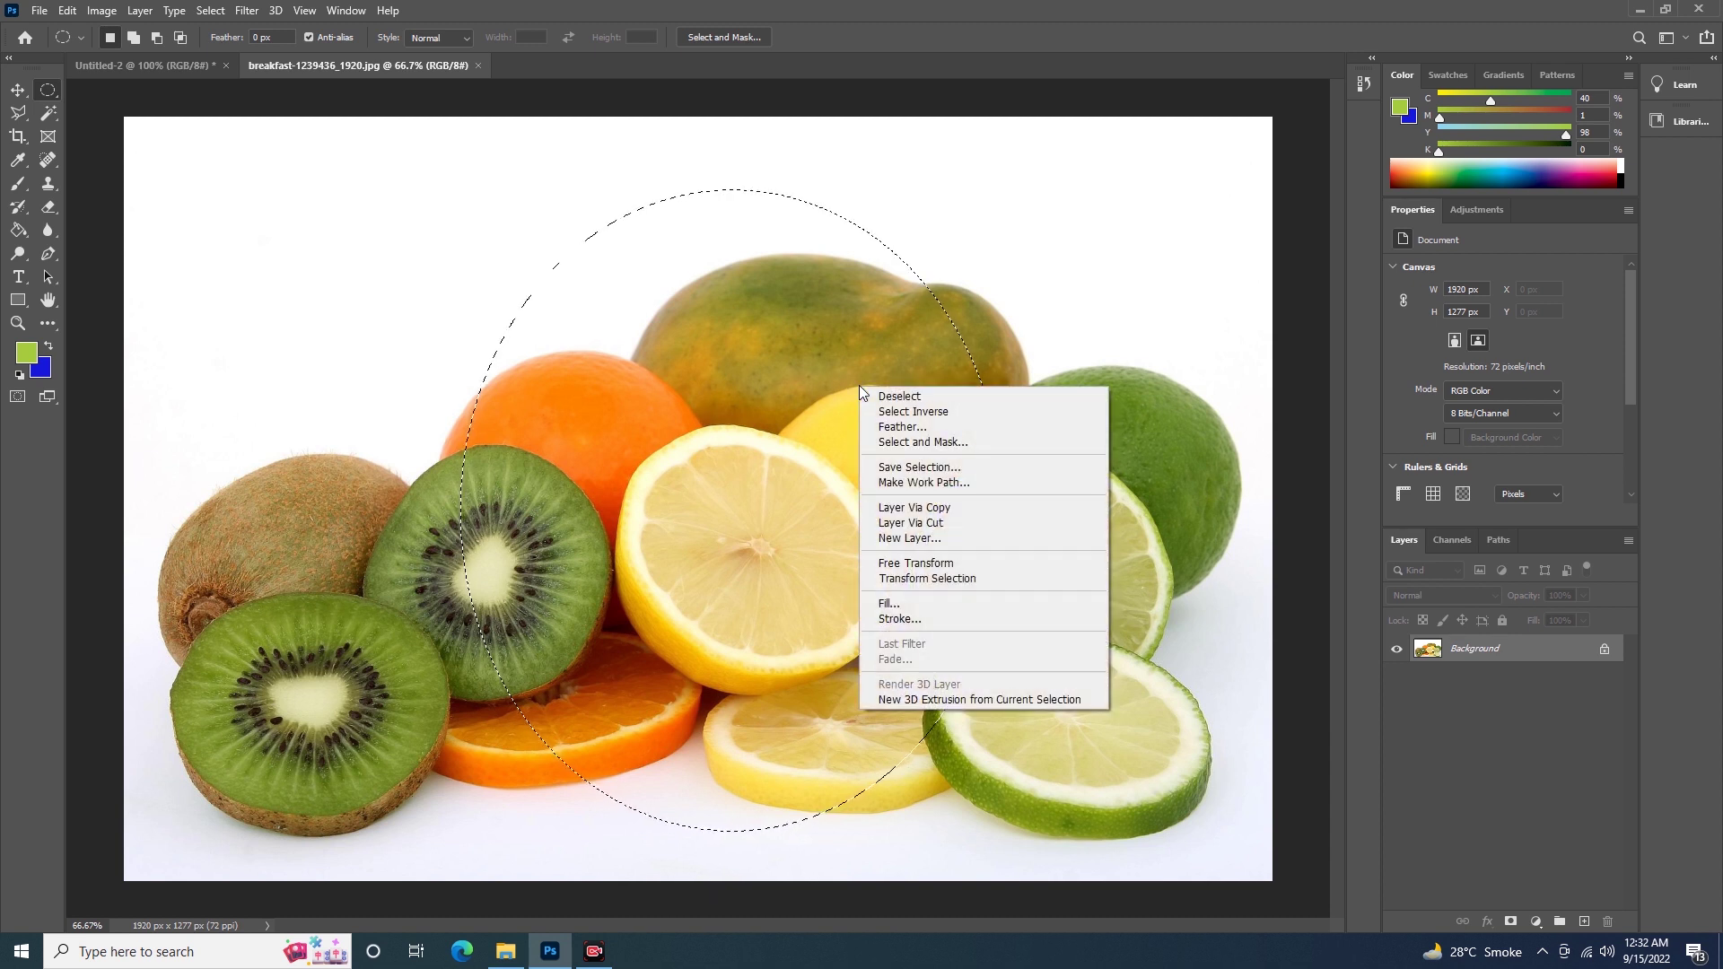
pyautogui.click(936, 429)
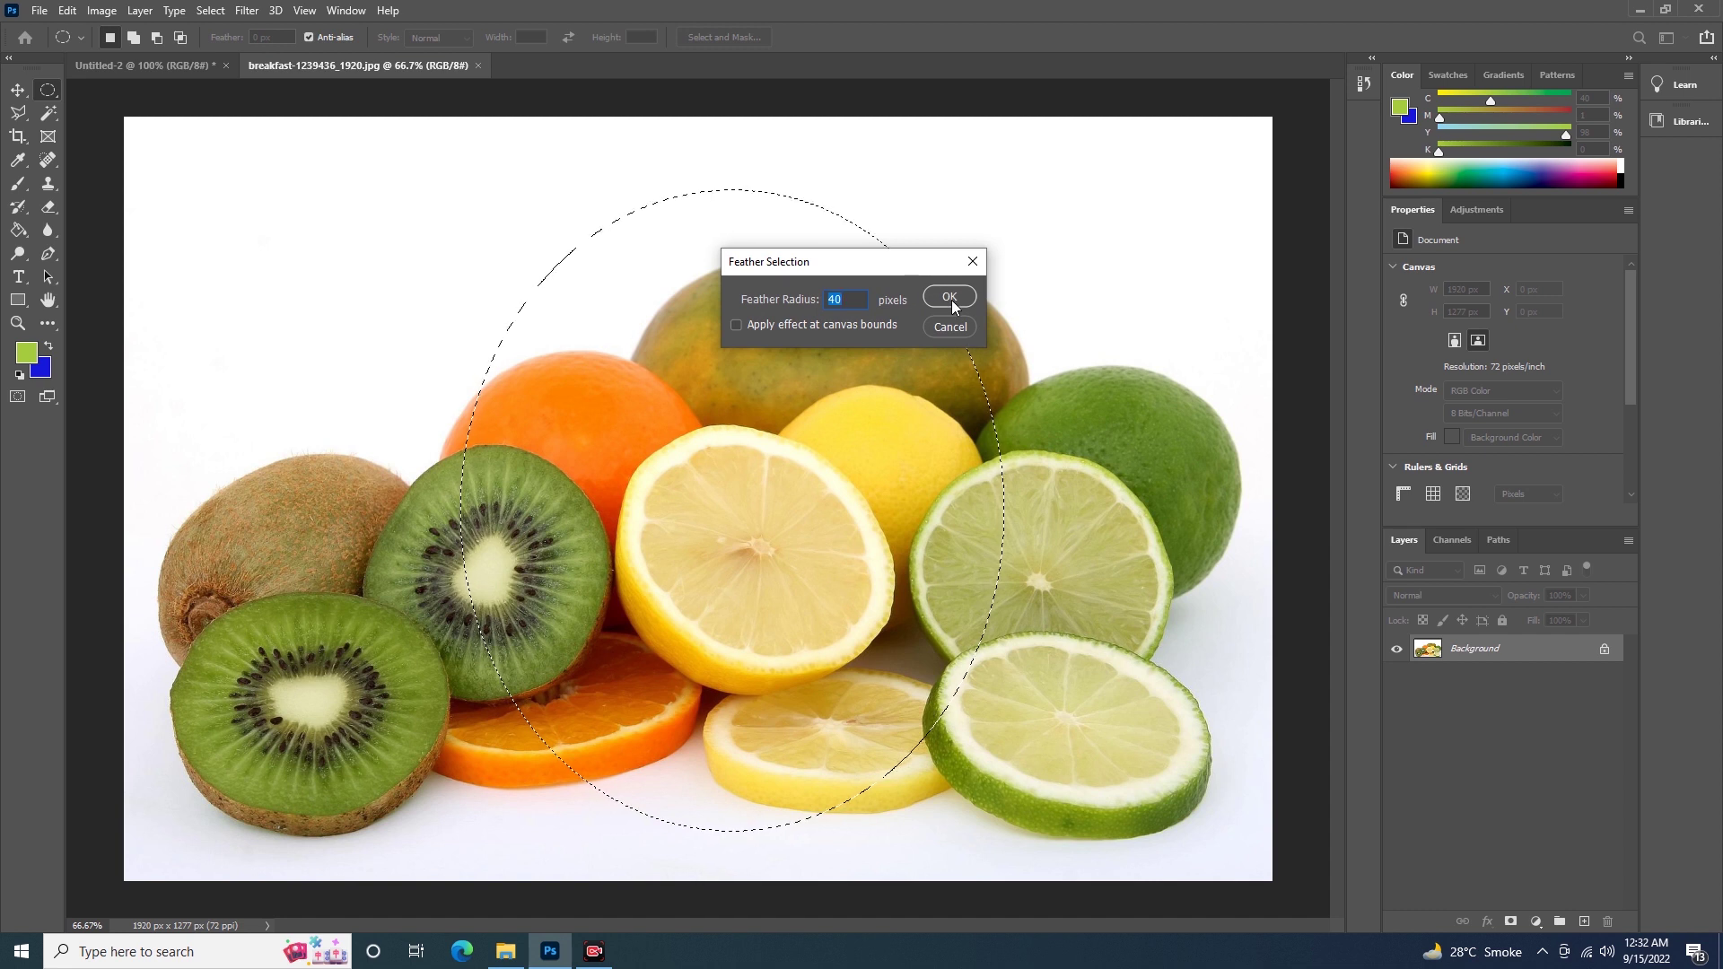
pyautogui.click(949, 297)
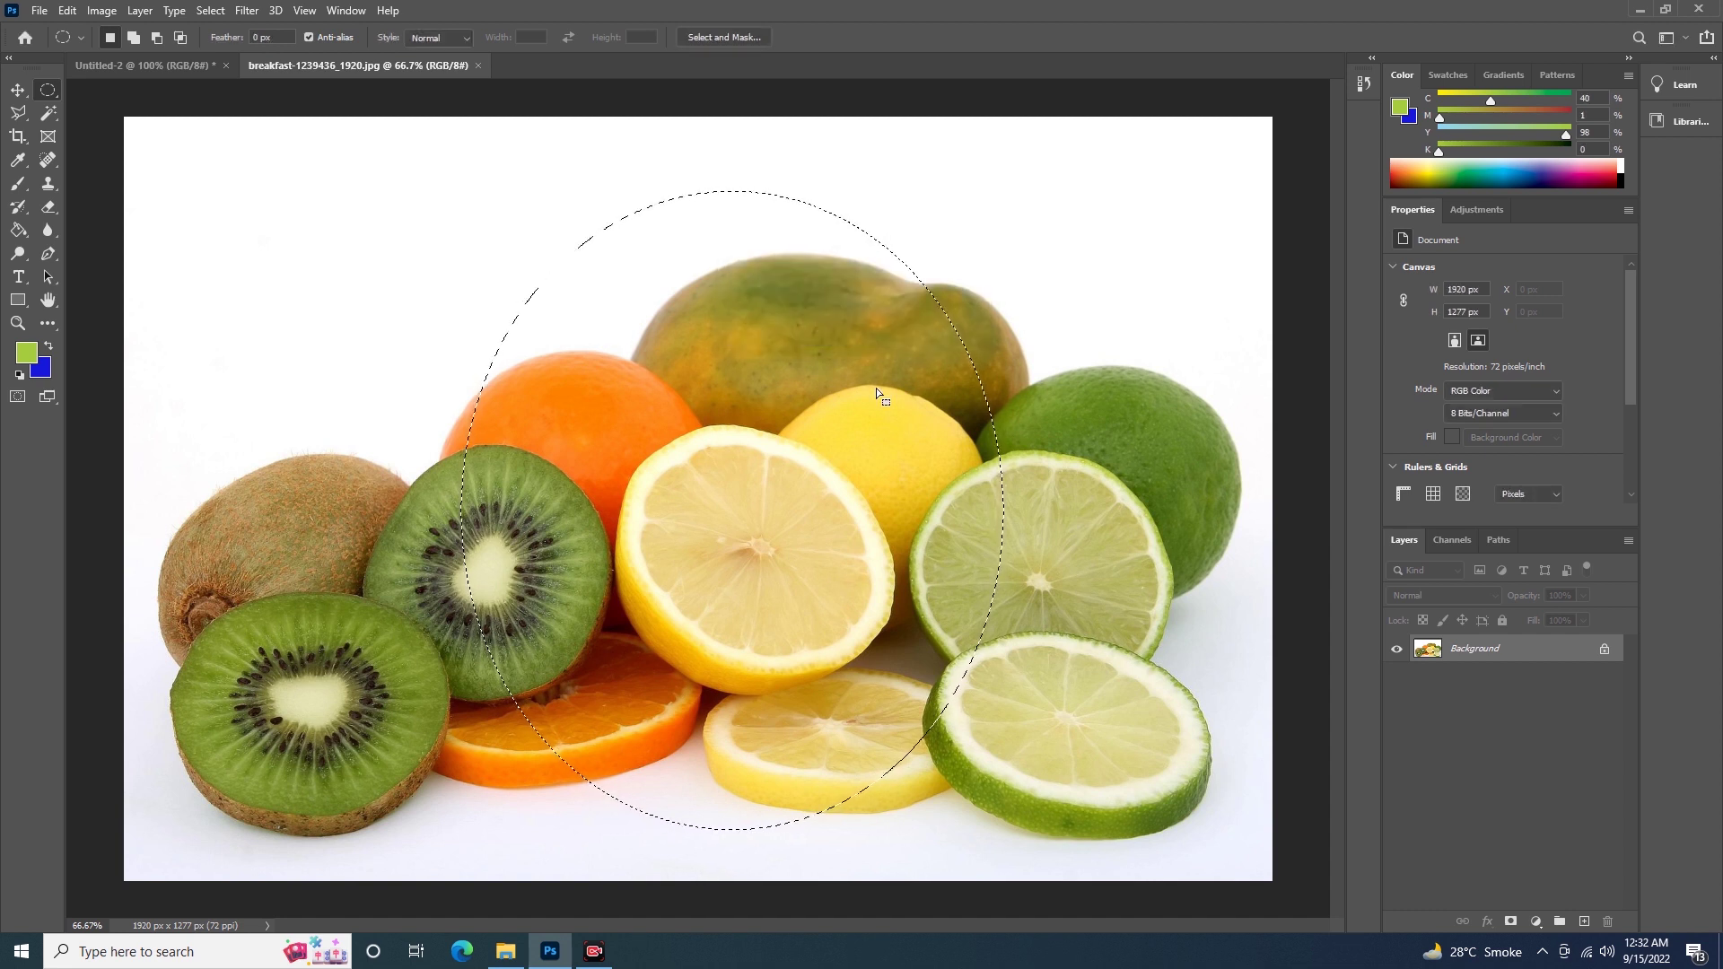
# Step: Re-feather the oval to 100 px, test a green fill, and undo it
pyautogui.rightClick(843, 361)
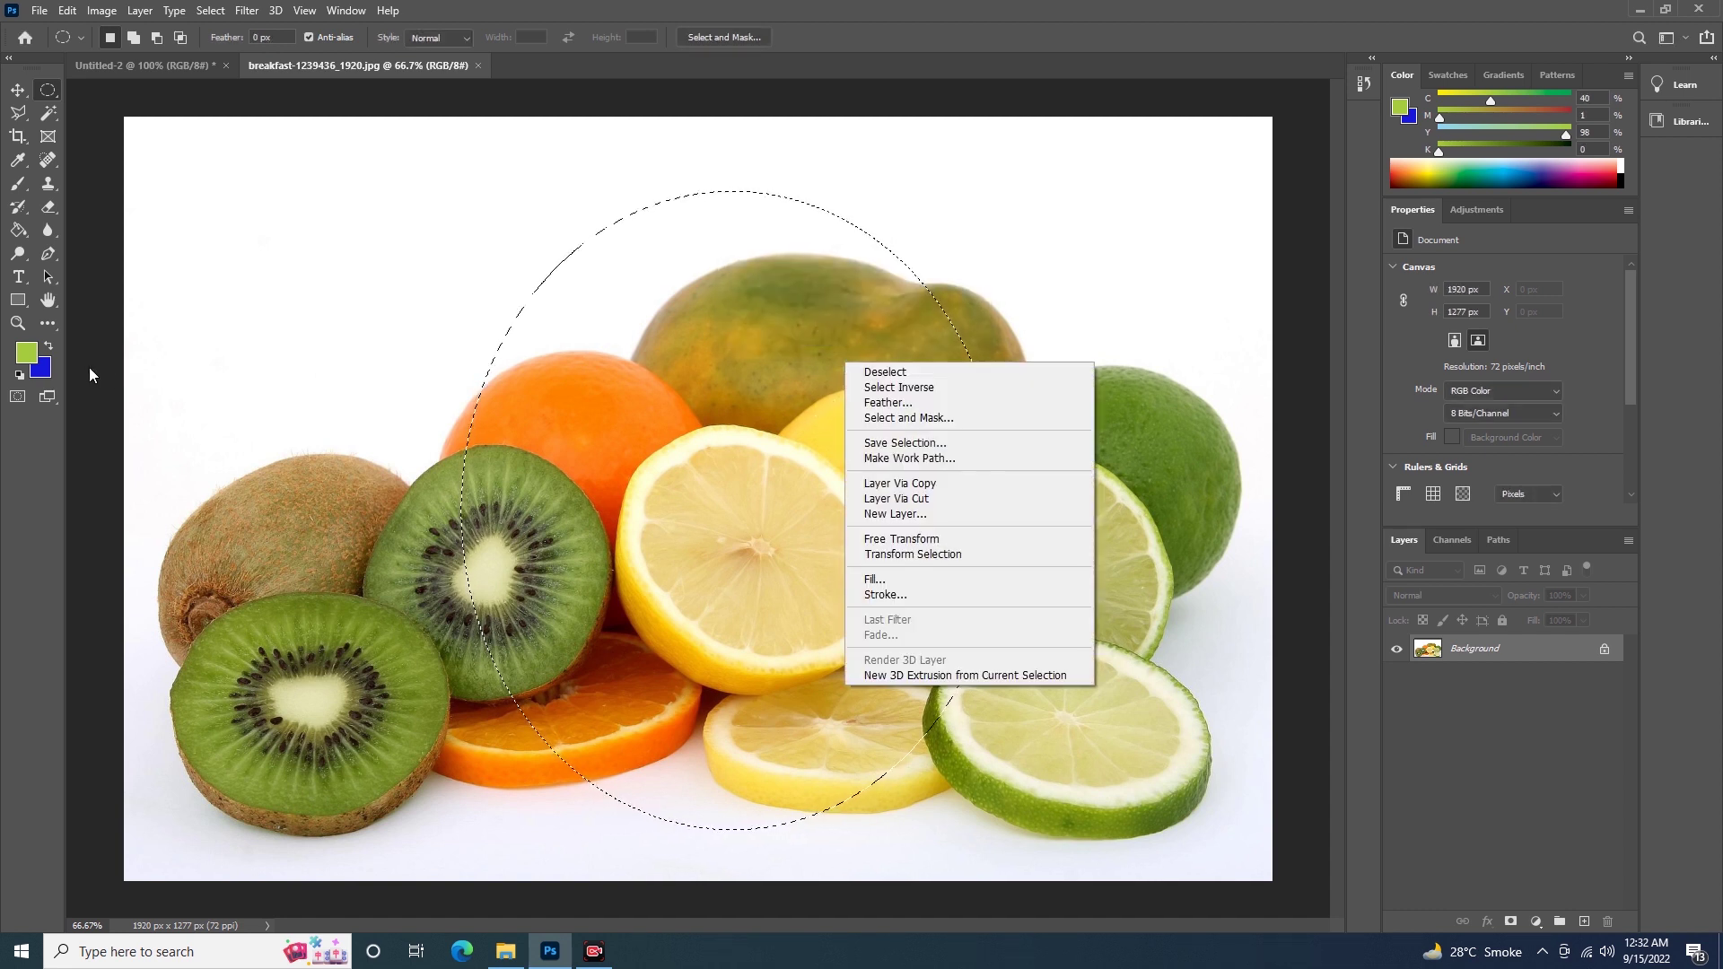
pyautogui.click(940, 406)
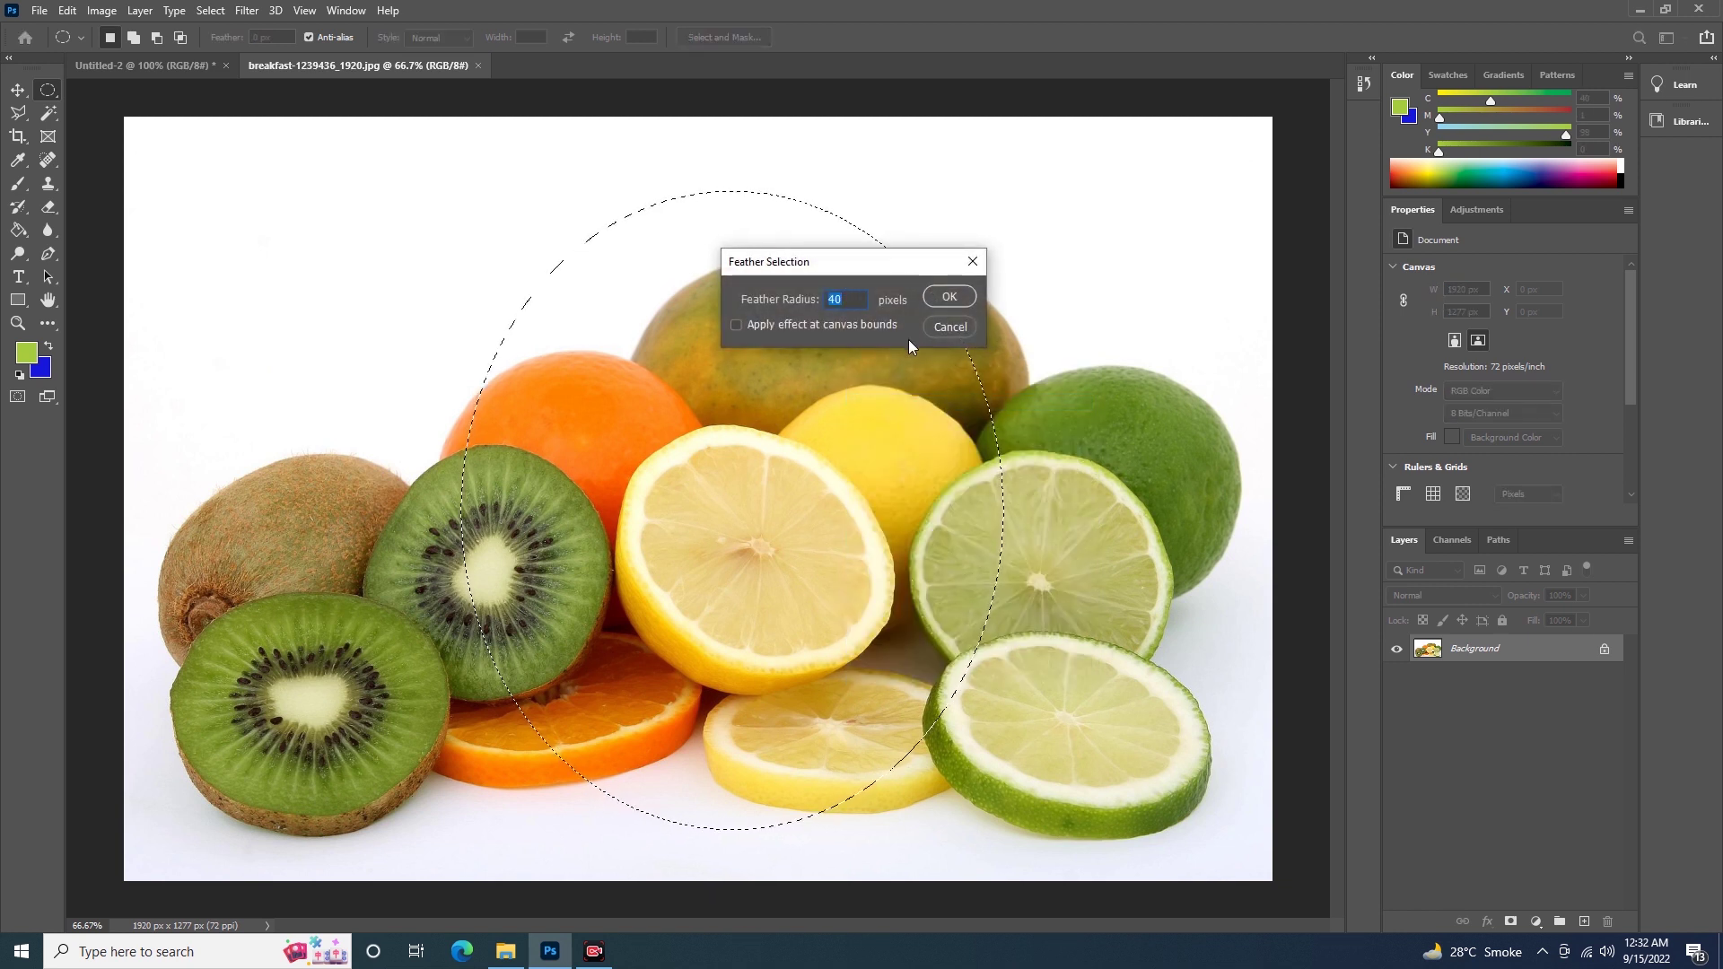
pyautogui.press('BackSpace')
pyautogui.write('100')
pyautogui.click(942, 297)
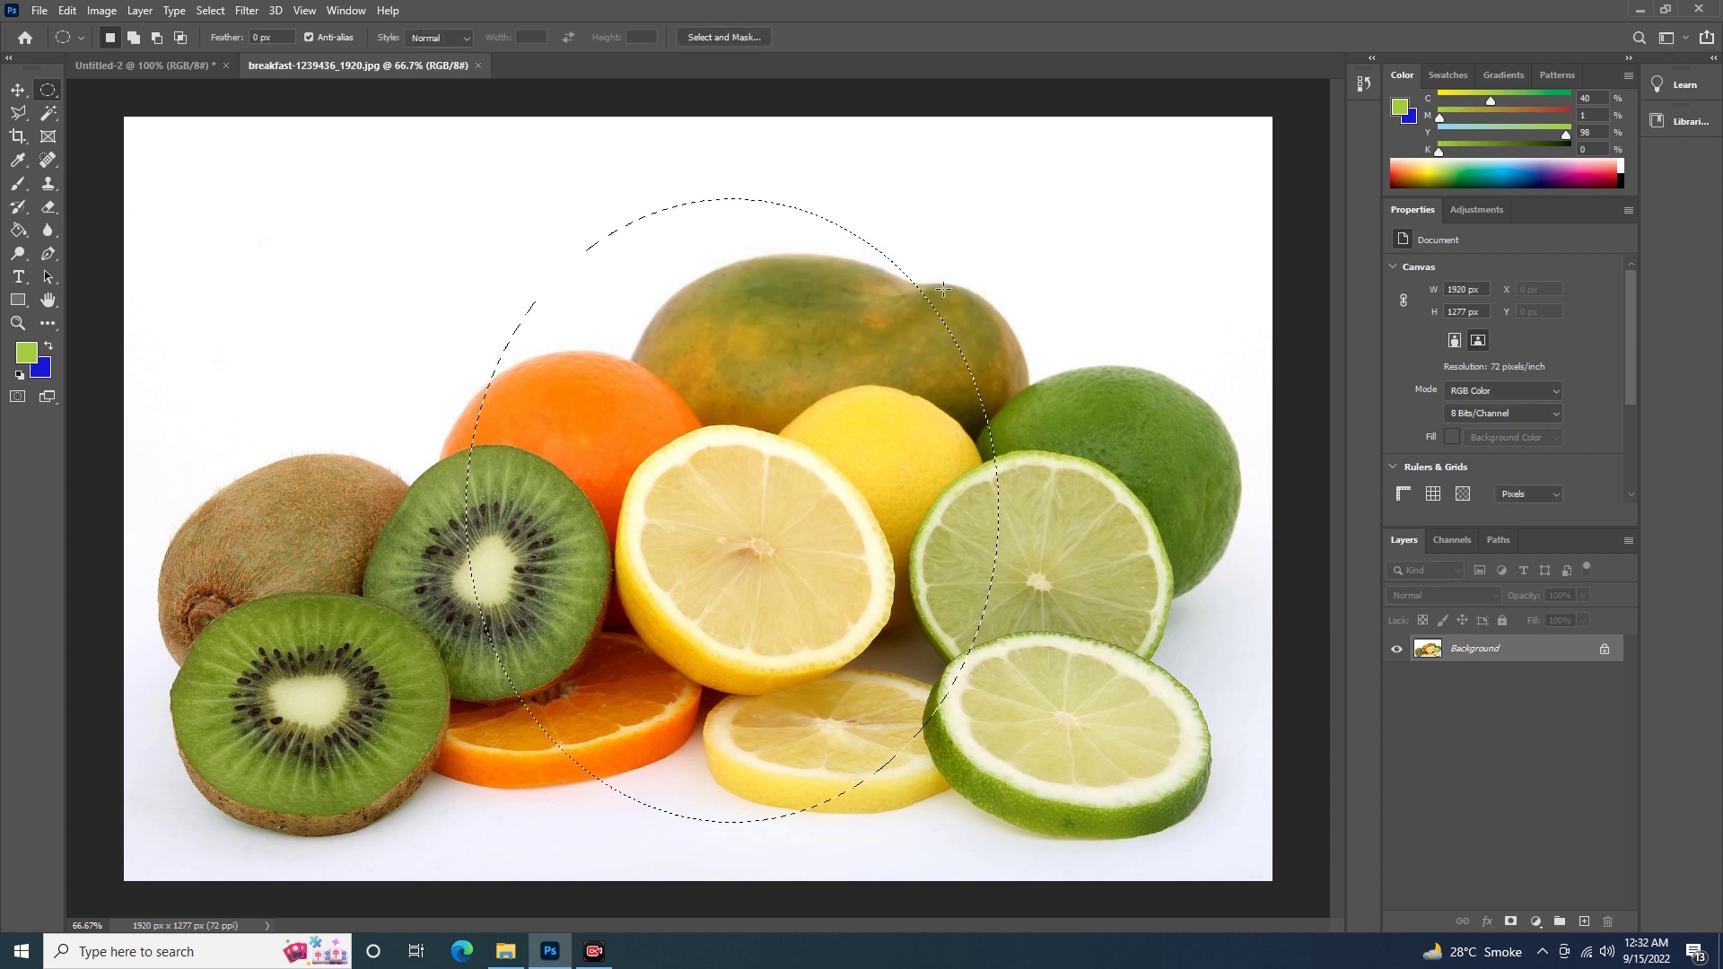
pyautogui.press('alt')
pyautogui.hotkey('alt', 'BackSpace')
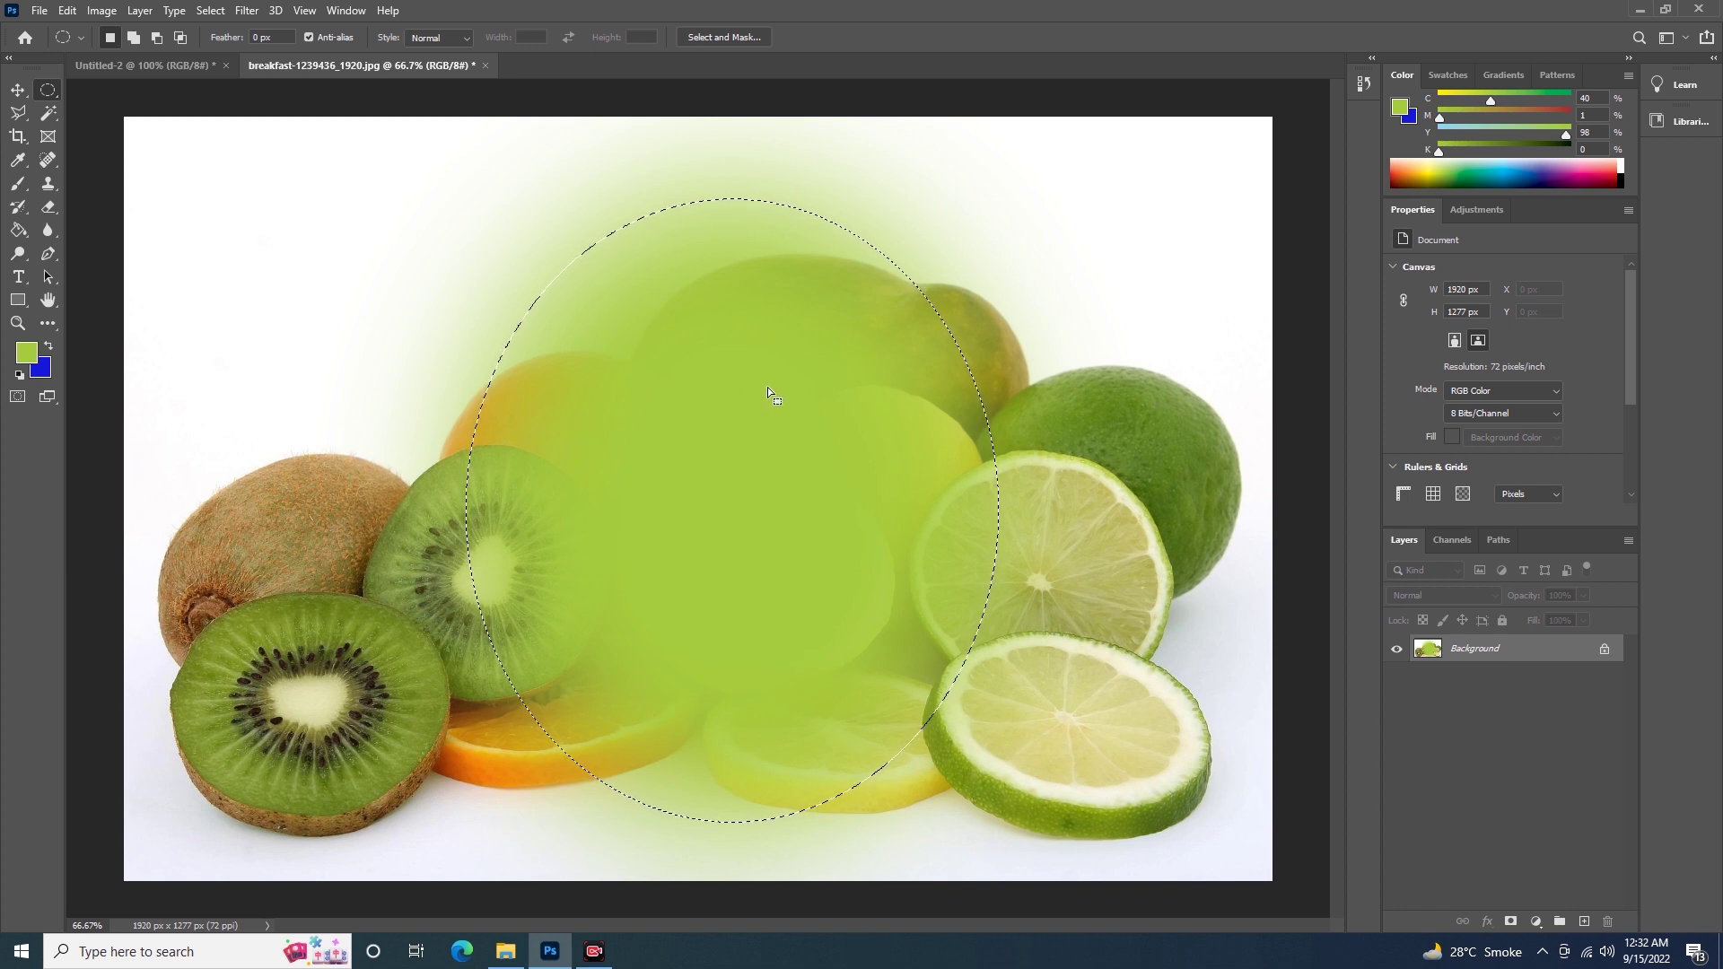
pyautogui.hotkey('ctrl', 'z')
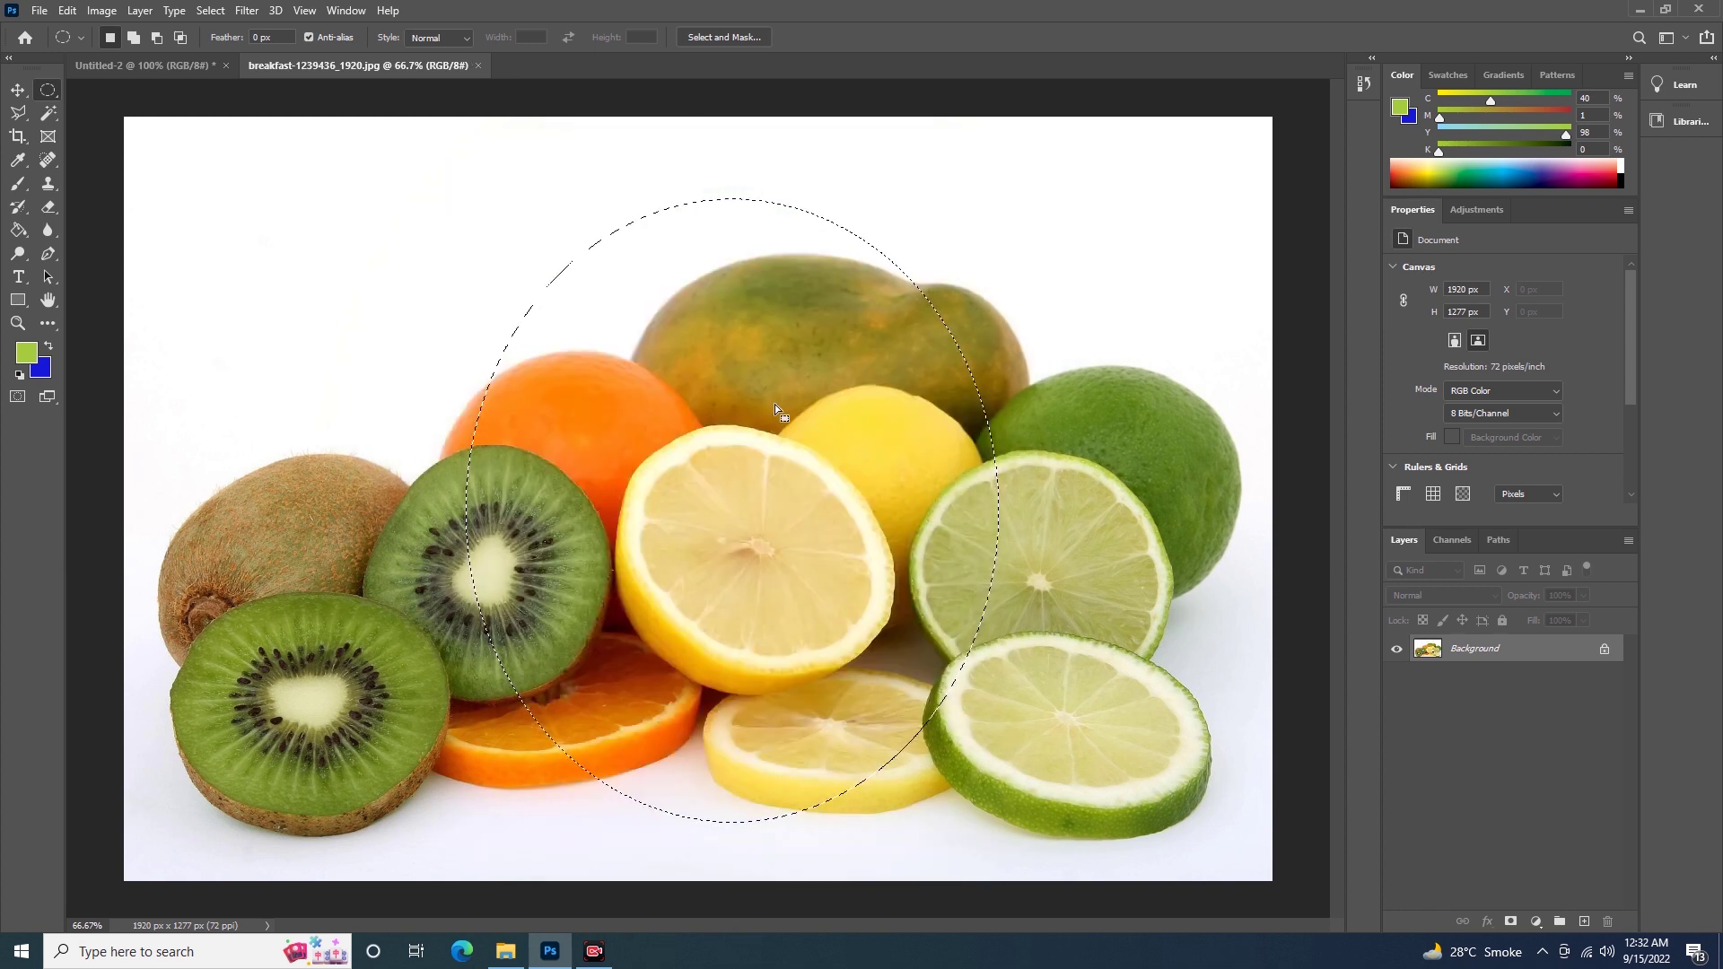
# Step: Reset default black and white colours, feather the oval 100 px, and fill it white
pyautogui.click(19, 376)
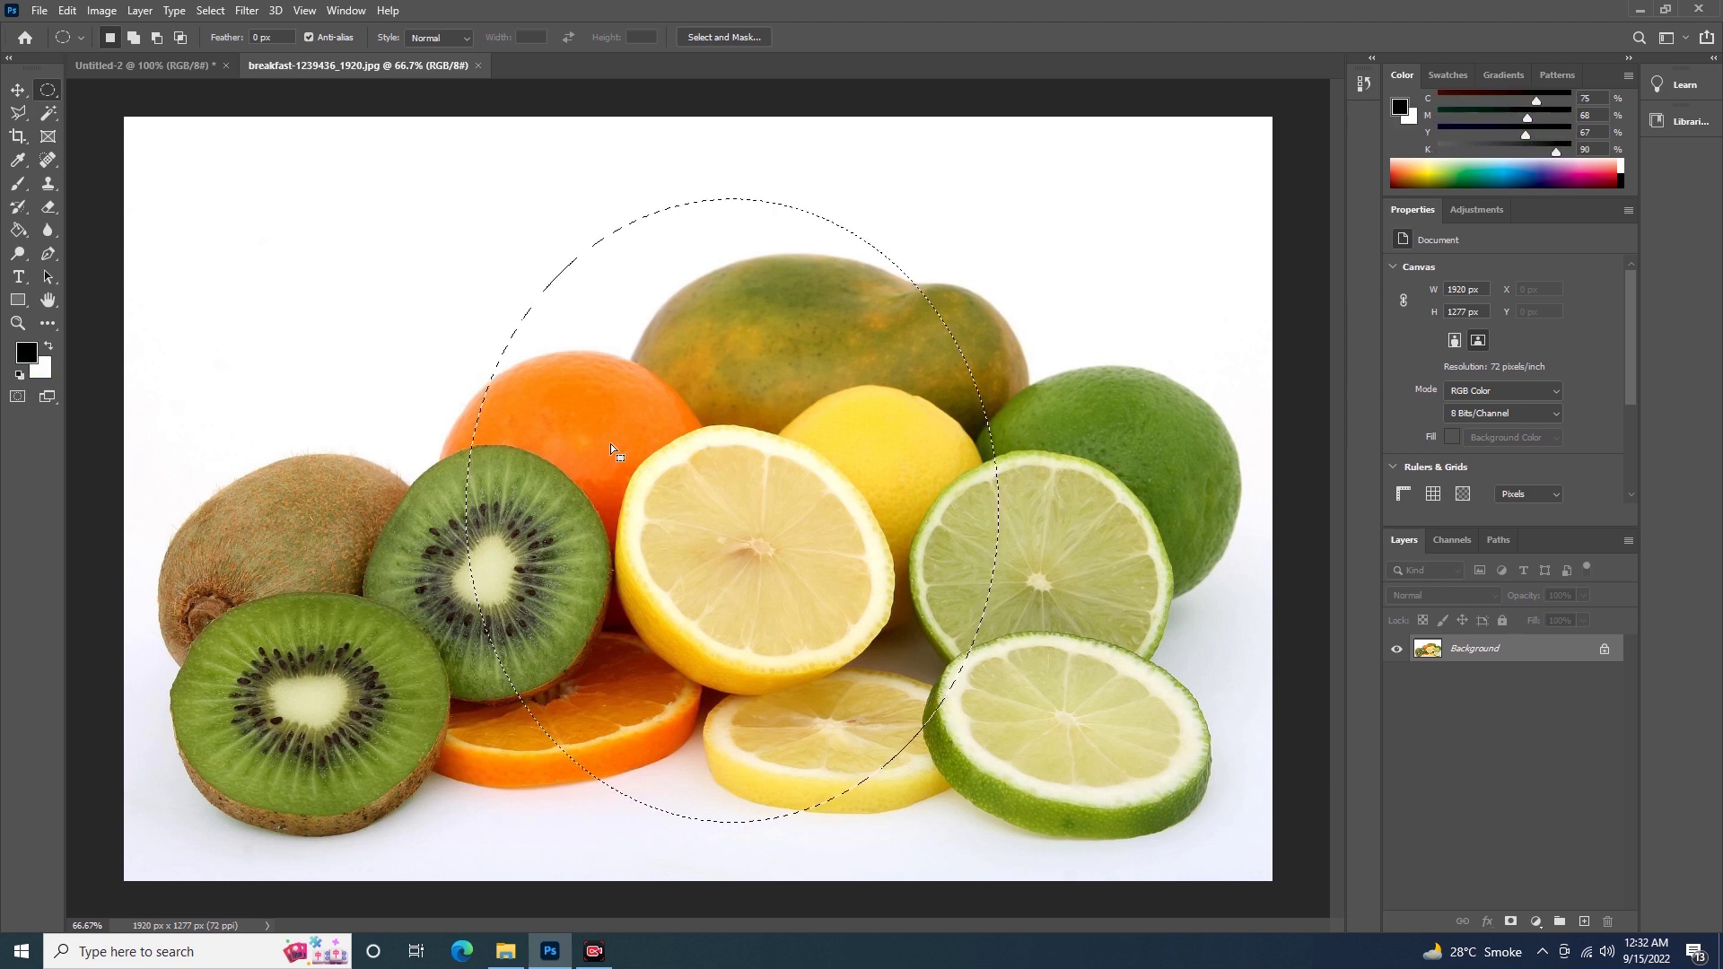
pyautogui.rightClick(811, 377)
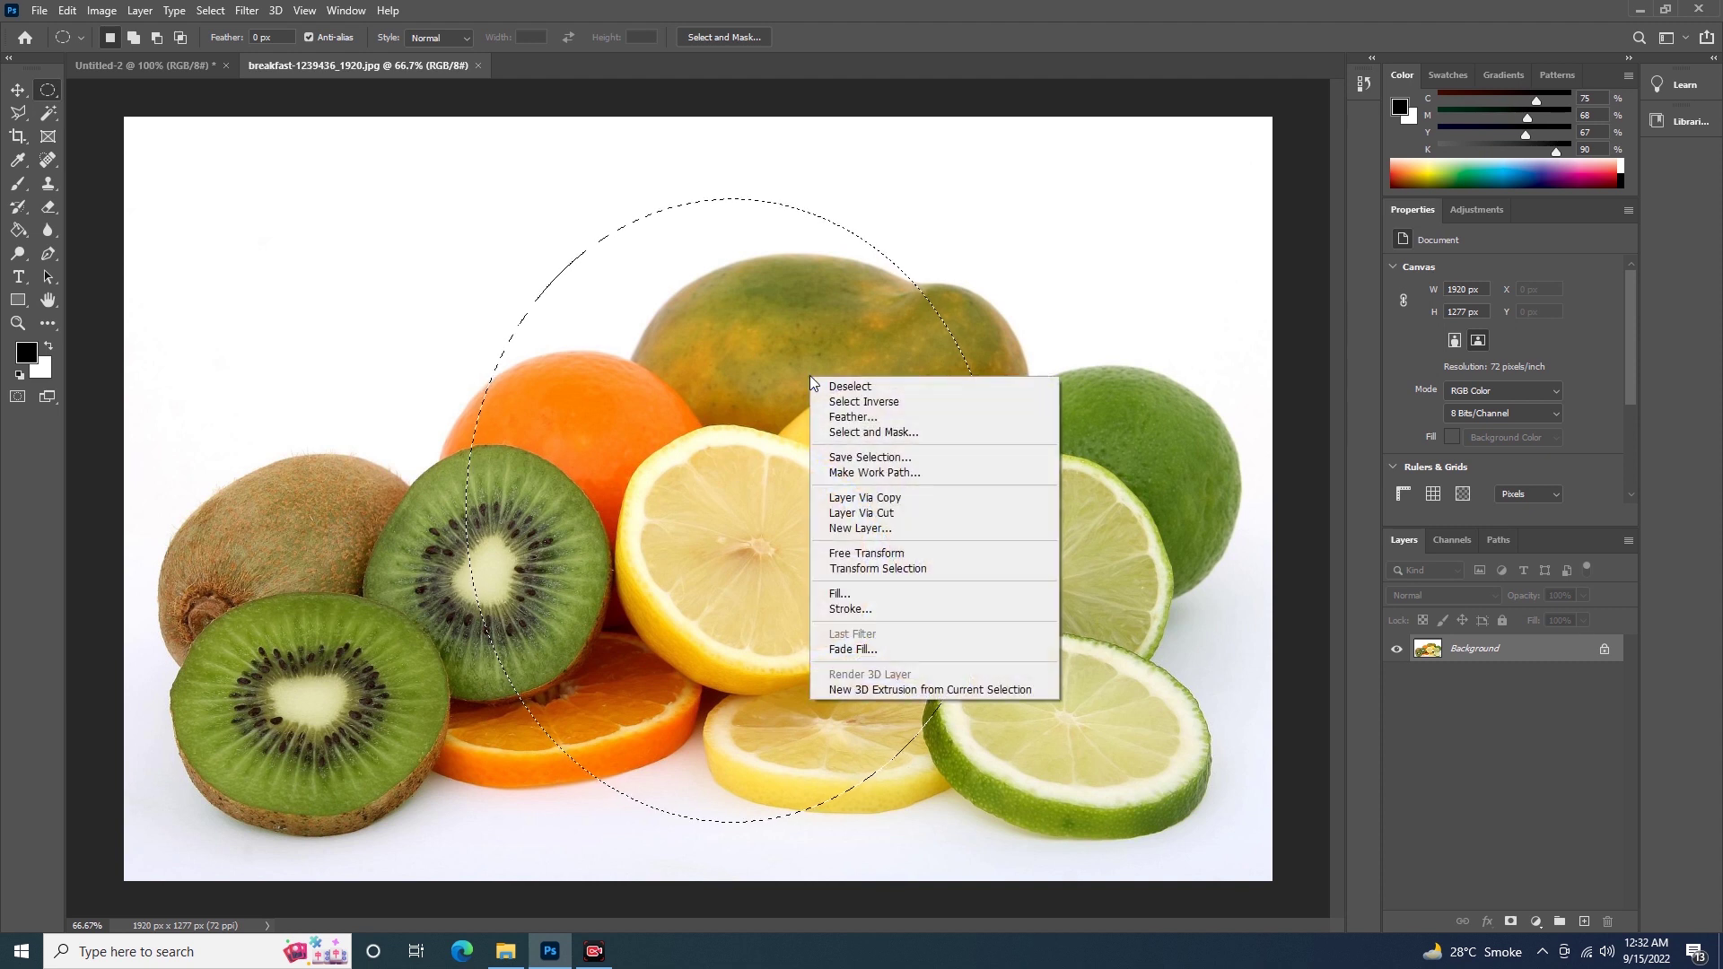
pyautogui.click(880, 415)
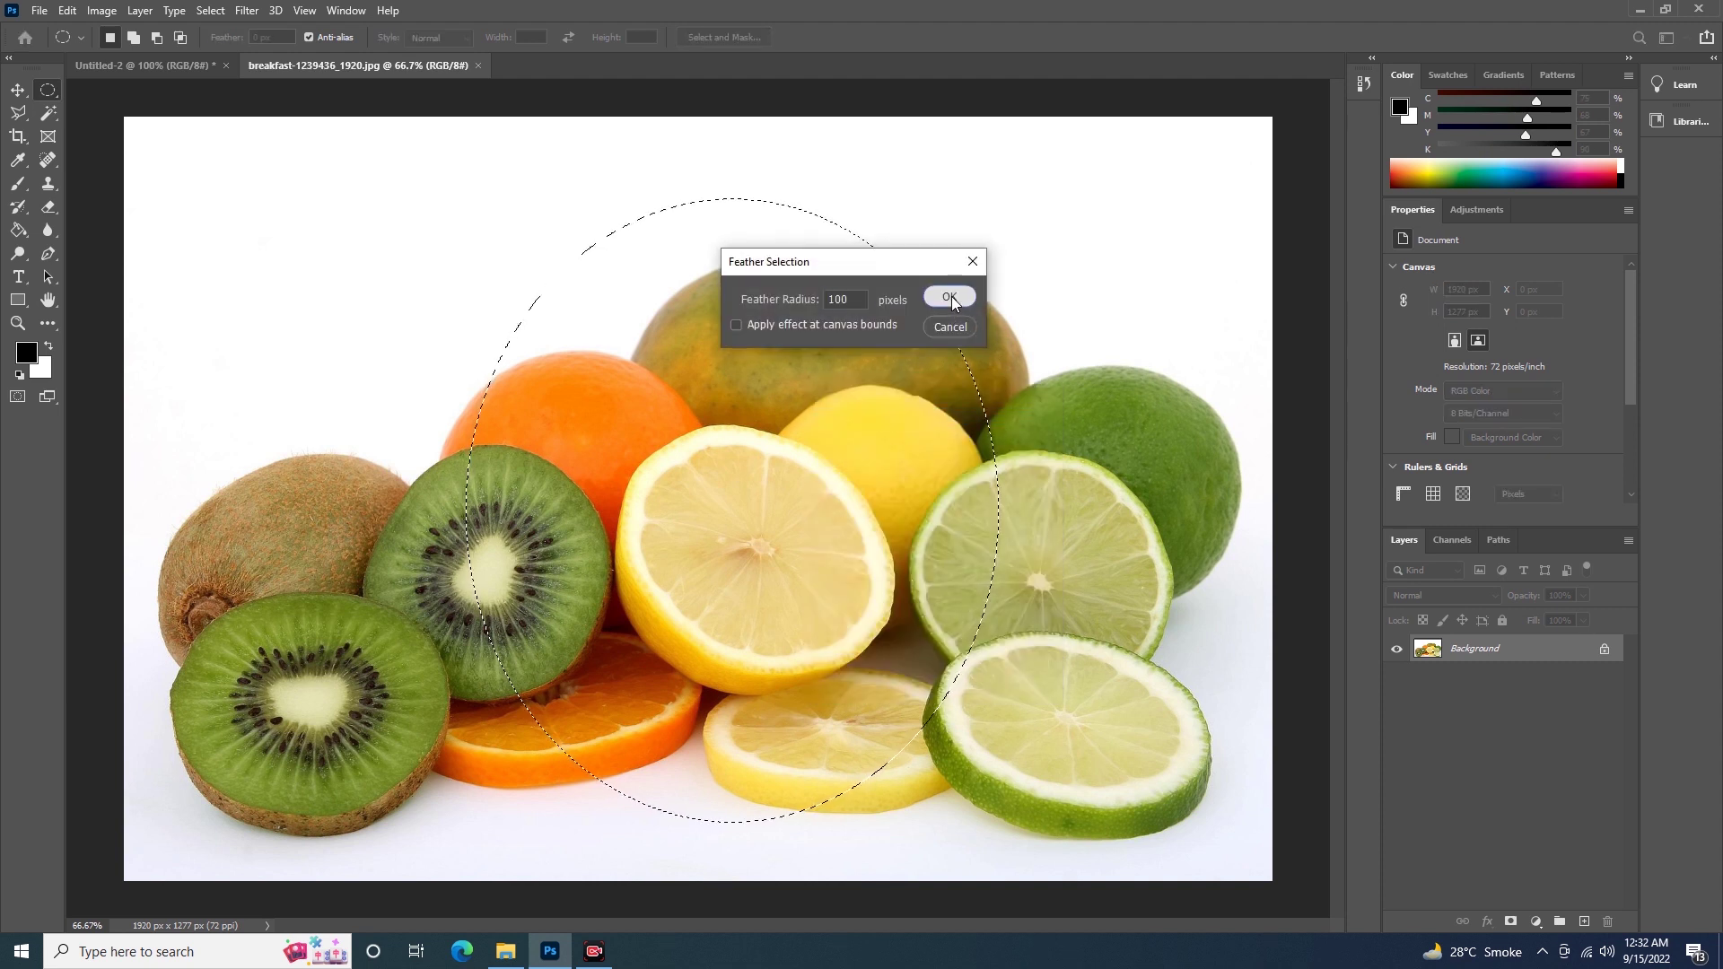
pyautogui.click(952, 298)
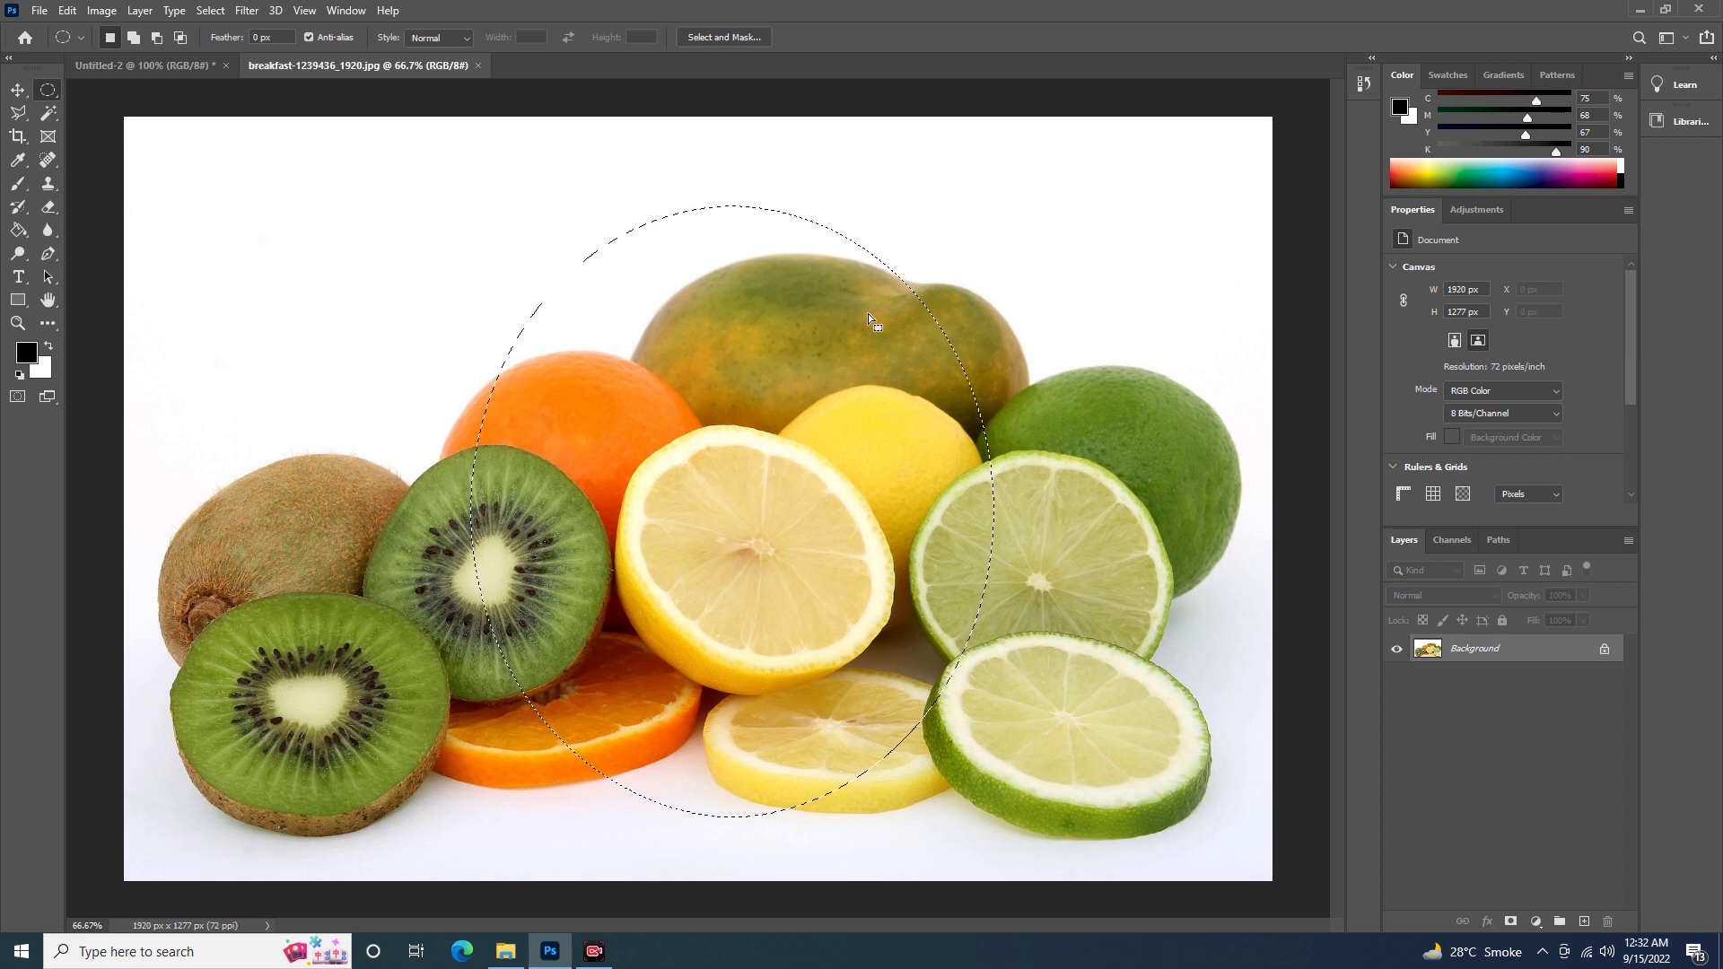
pyautogui.press('alt')
pyautogui.hotkey('ctrl', 'BackSpace')
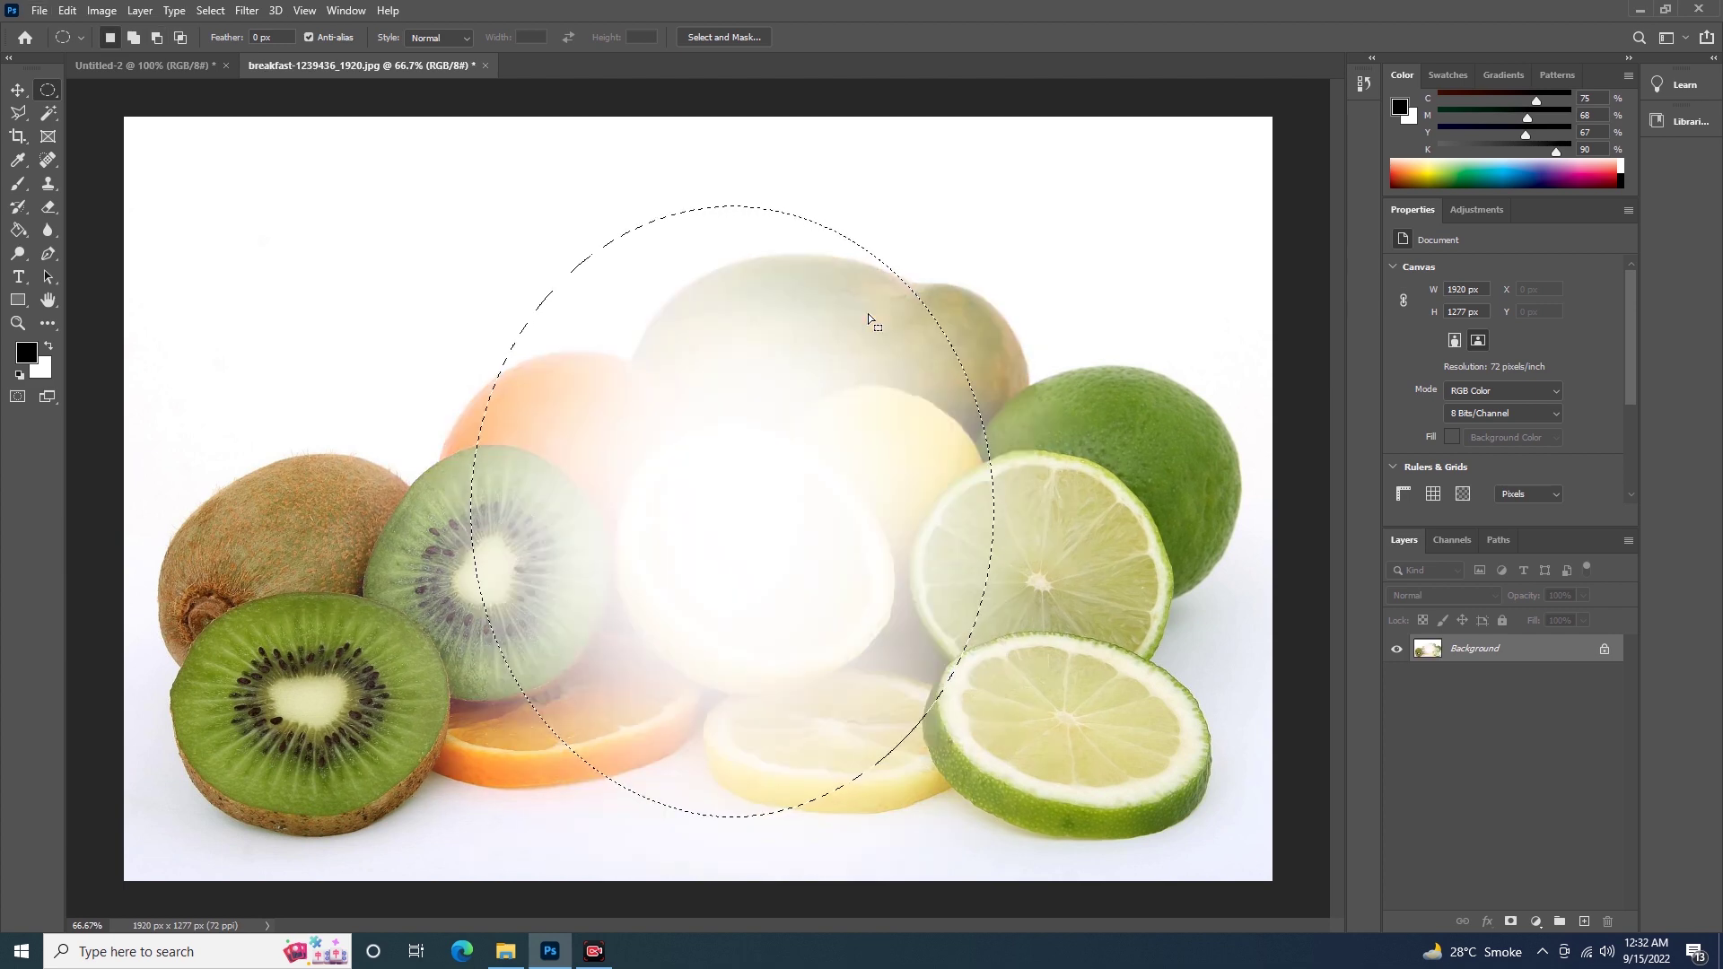
# Step: Invert the selection, fill the surrounding edges black, and deselect
pyautogui.rightClick(898, 344)
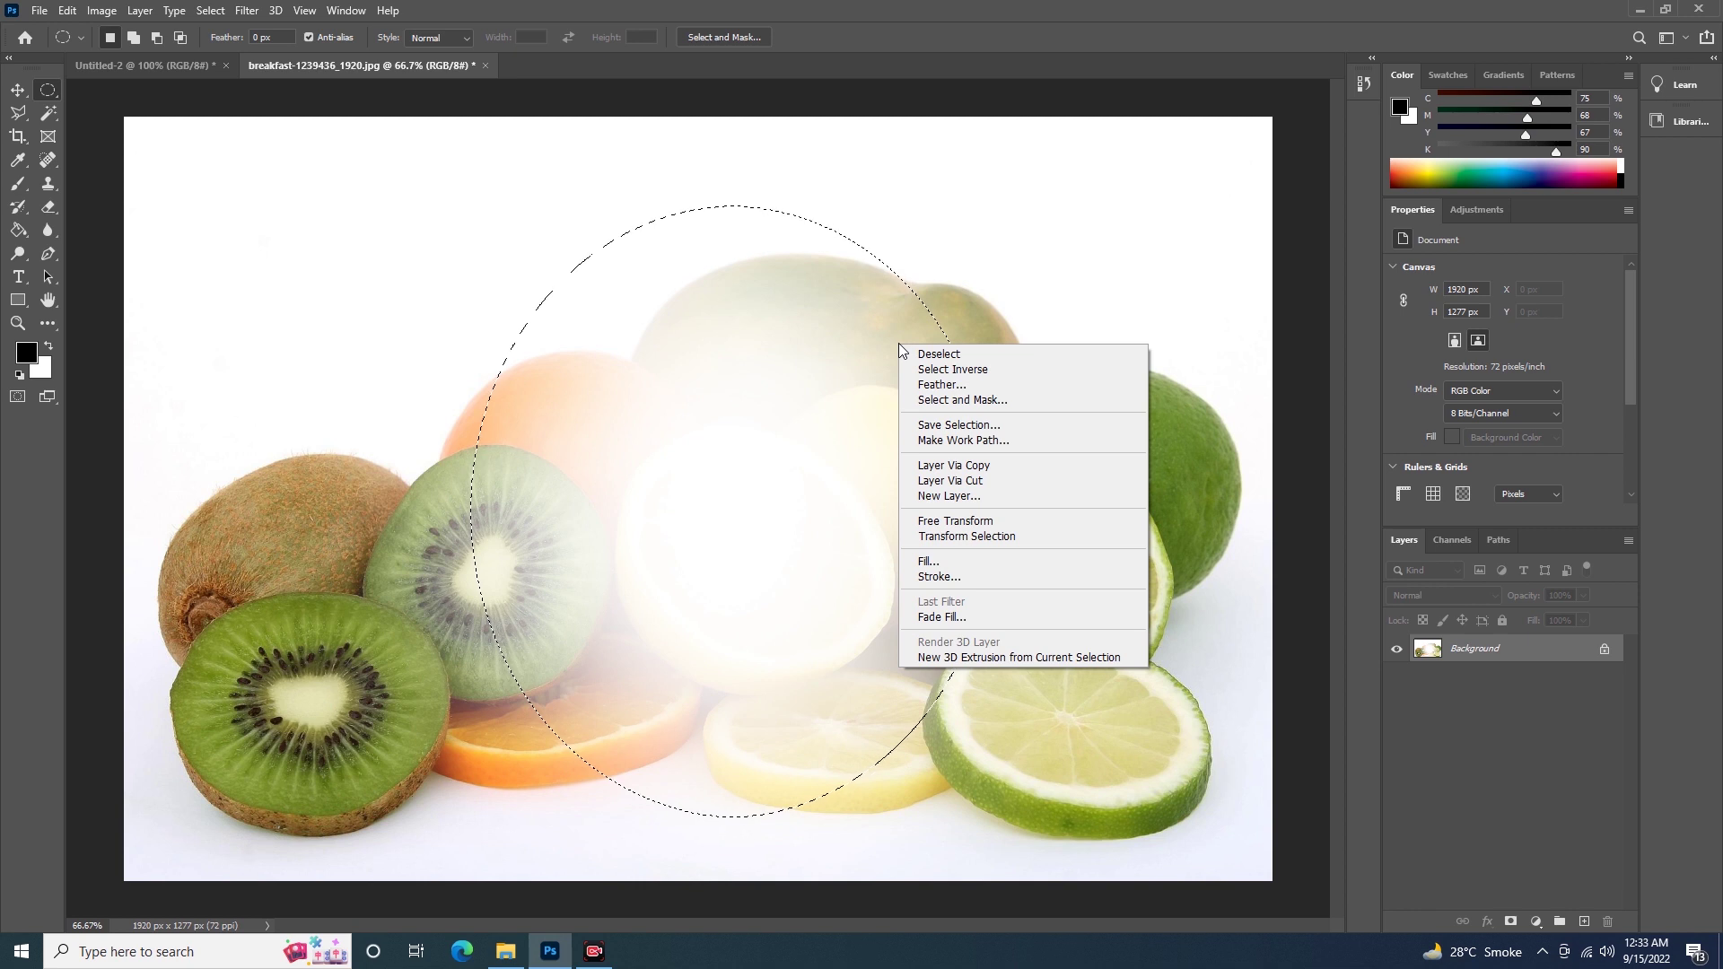
pyautogui.click(950, 370)
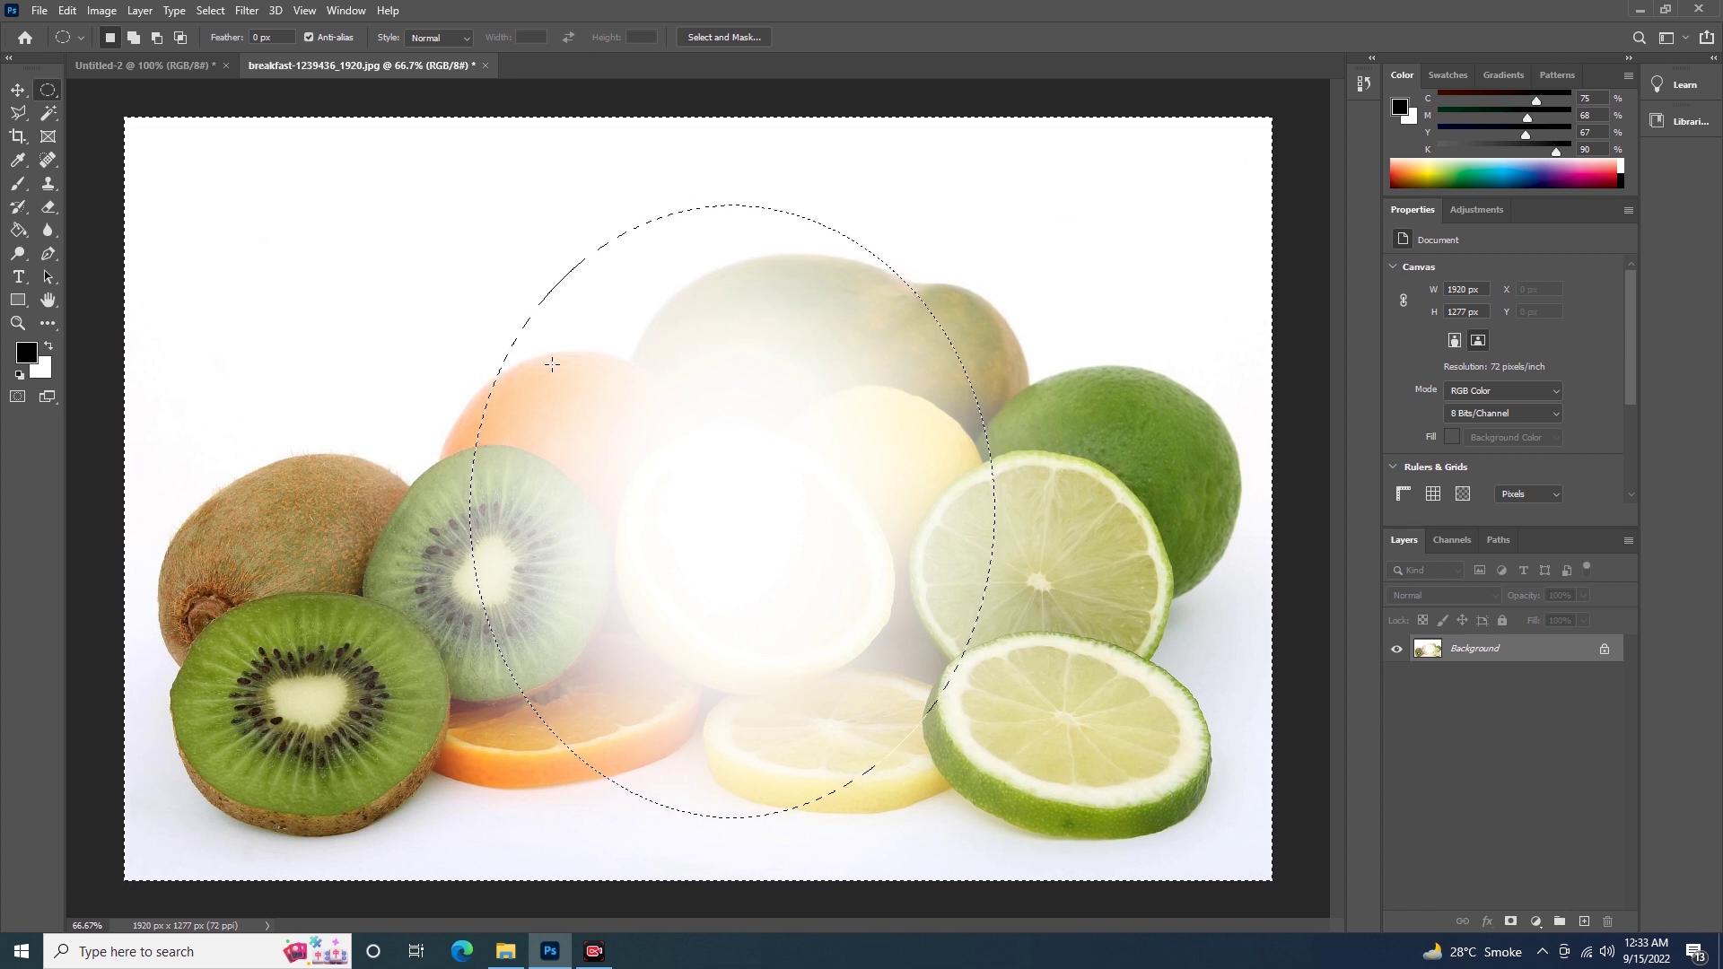
pyautogui.press('alt')
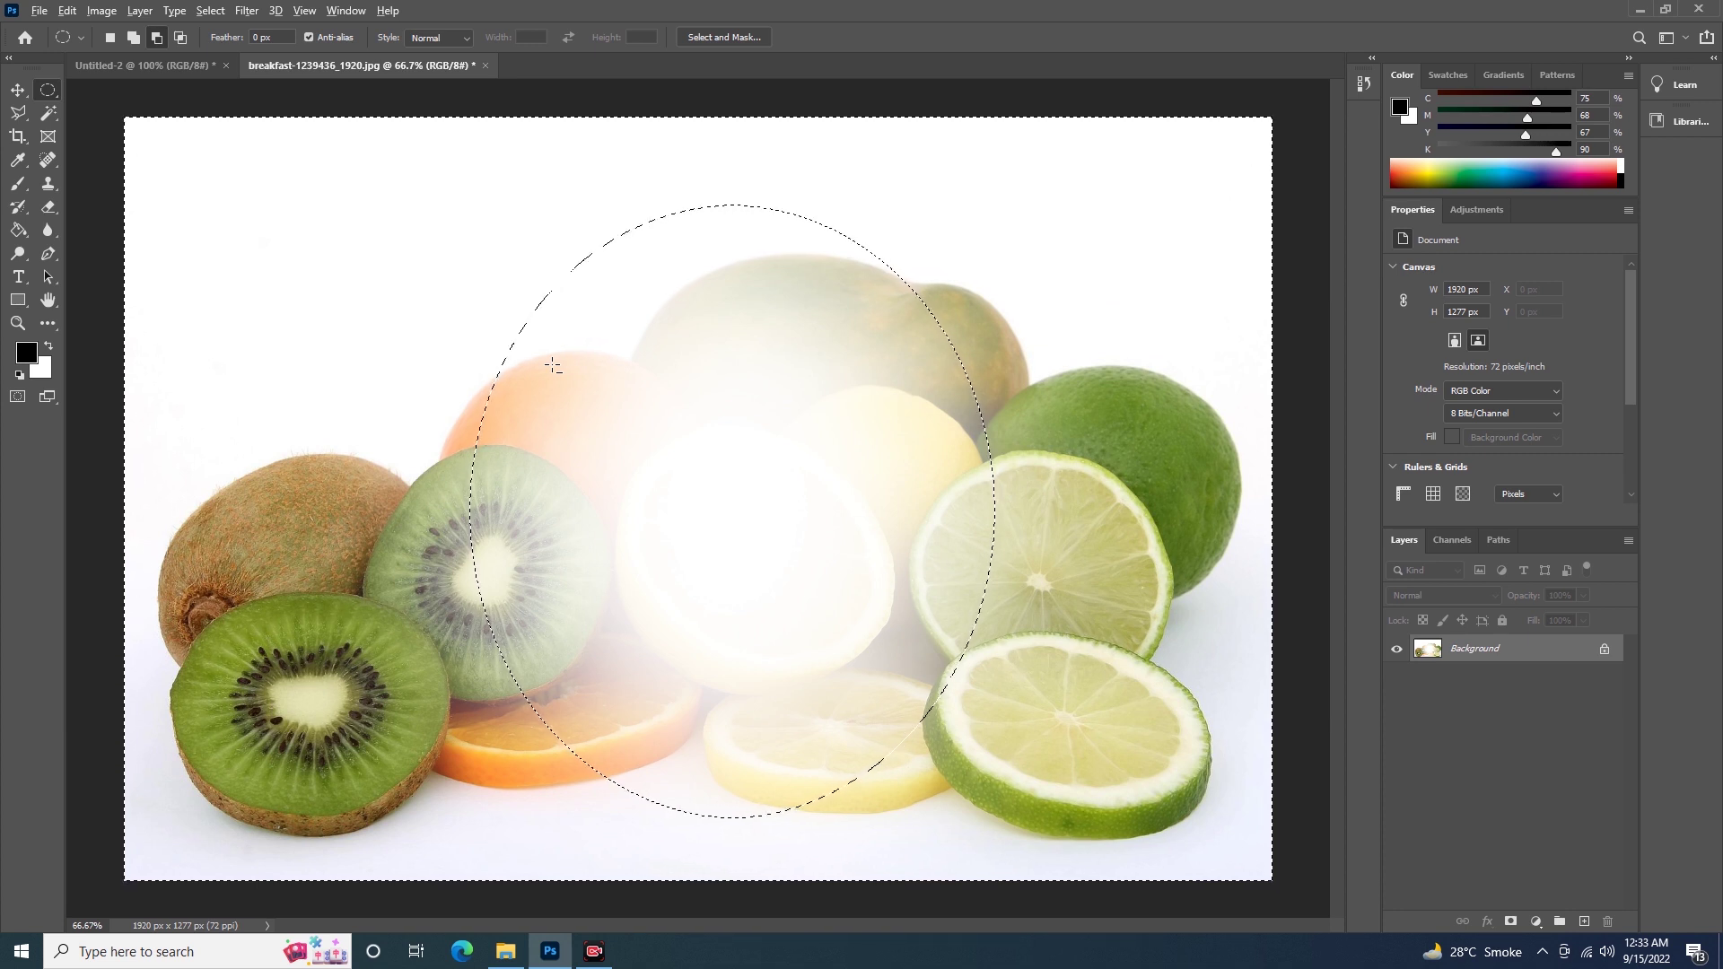
pyautogui.hotkey('alt', 'BackSpace')
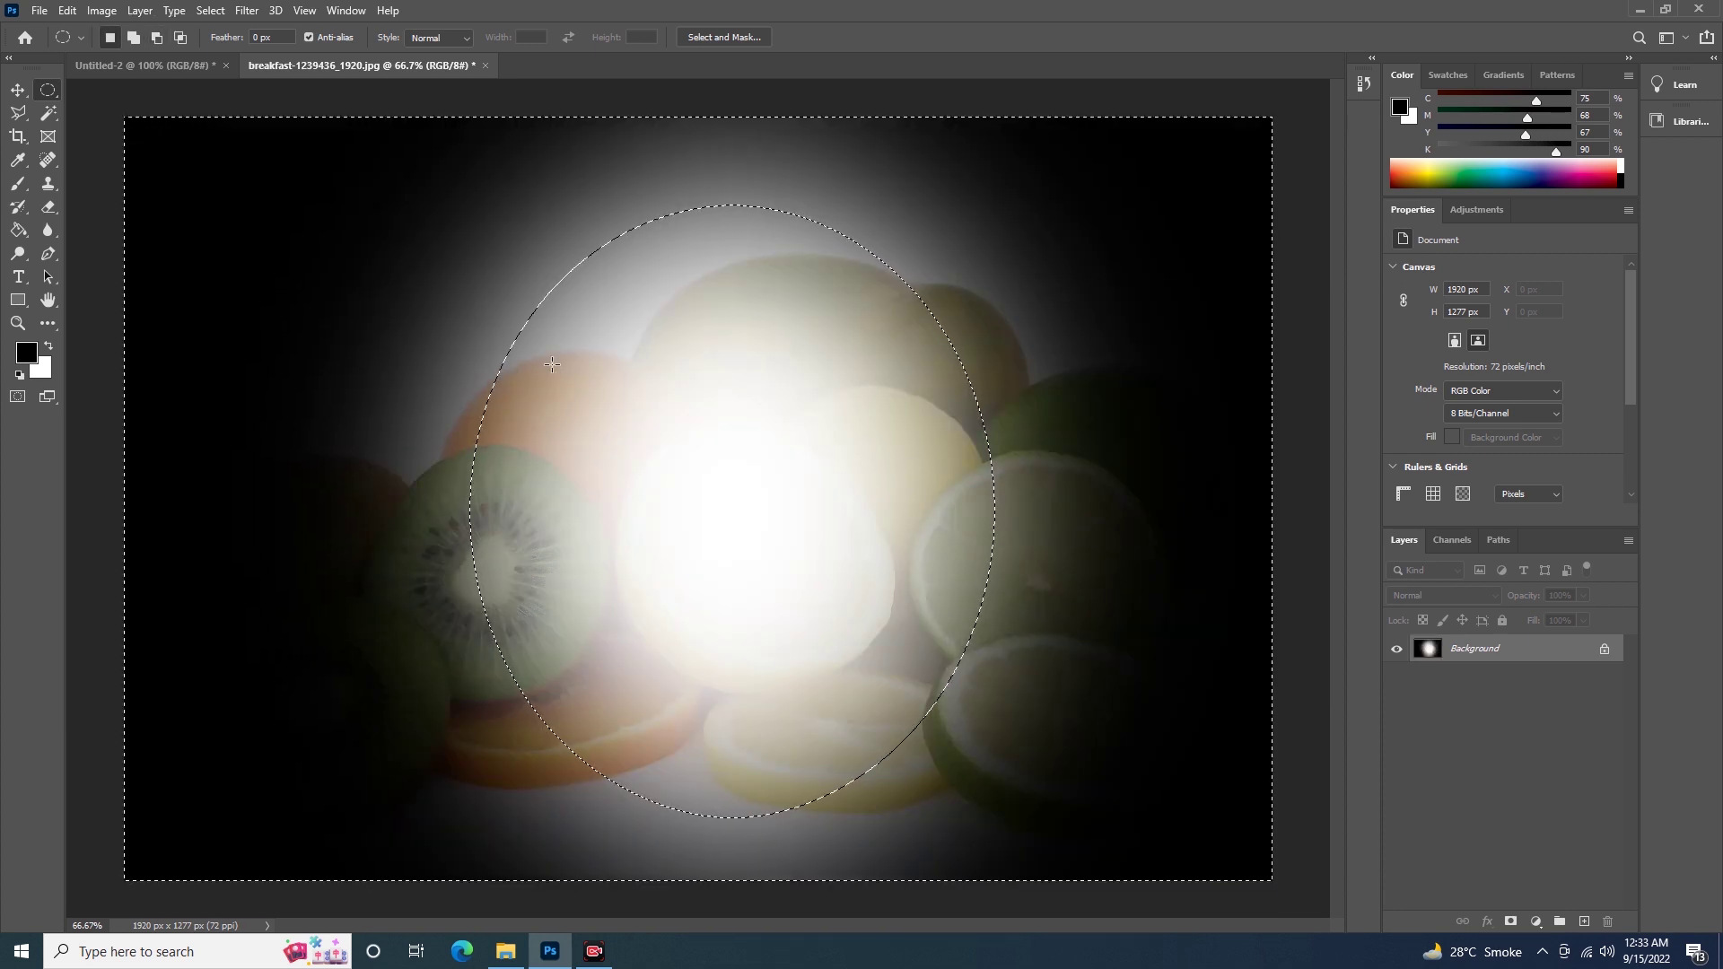
pyautogui.hotkey('ctrl', 'd')
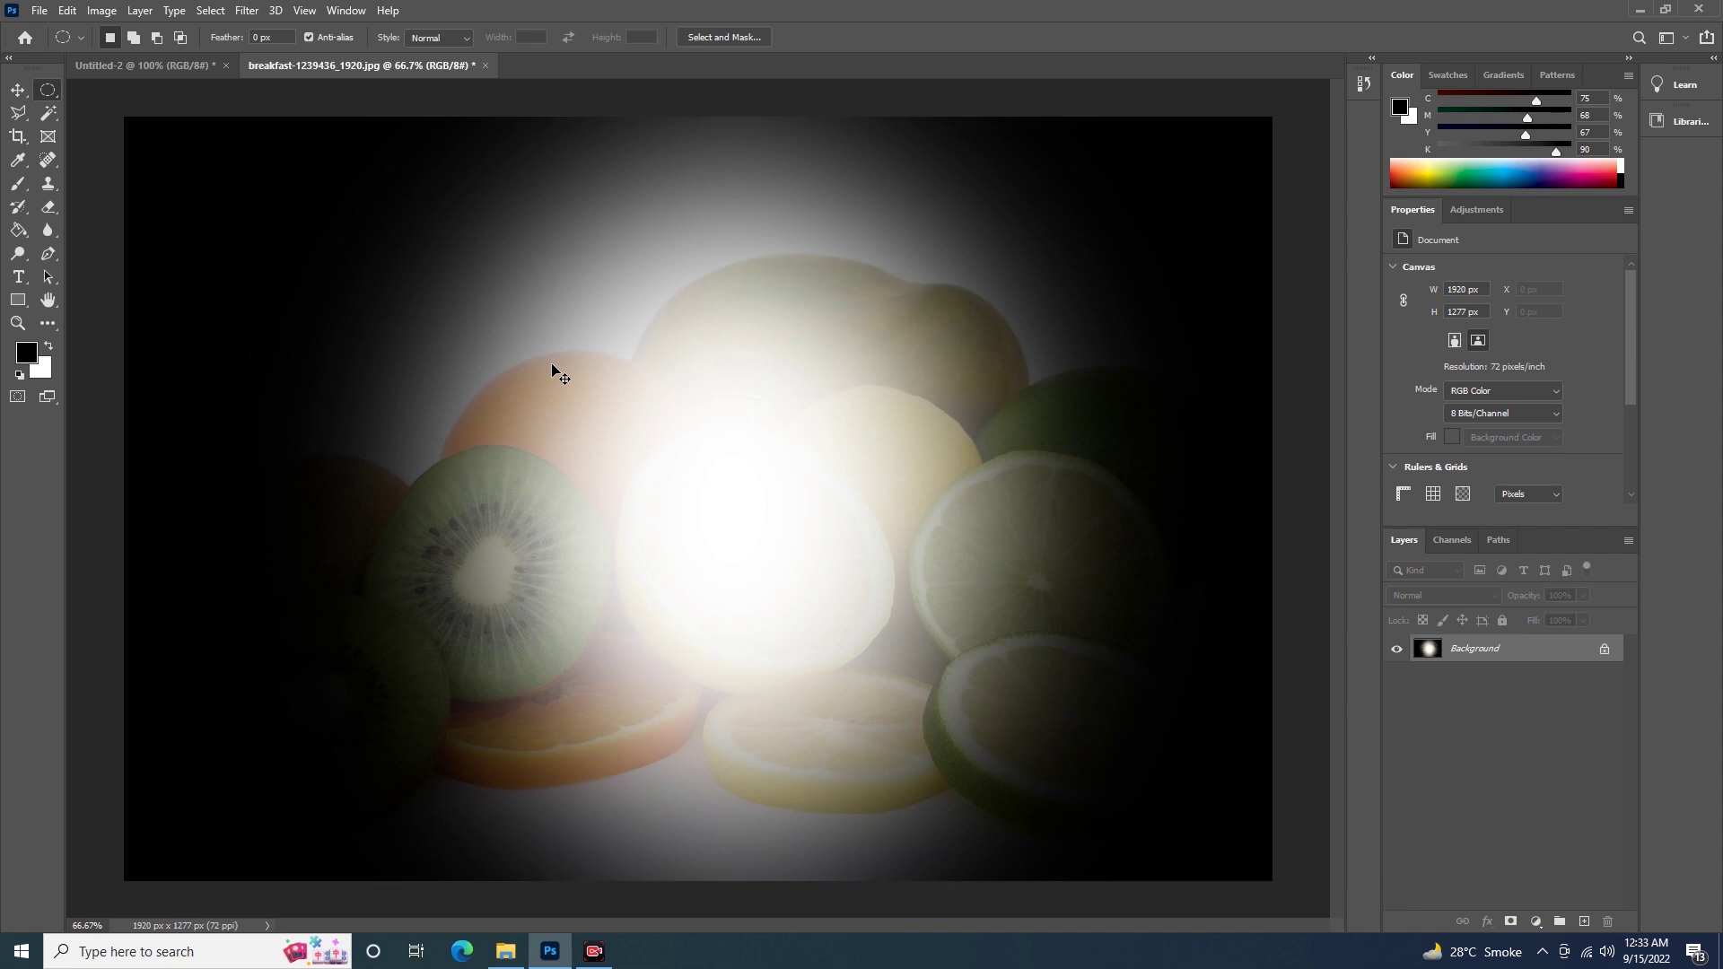